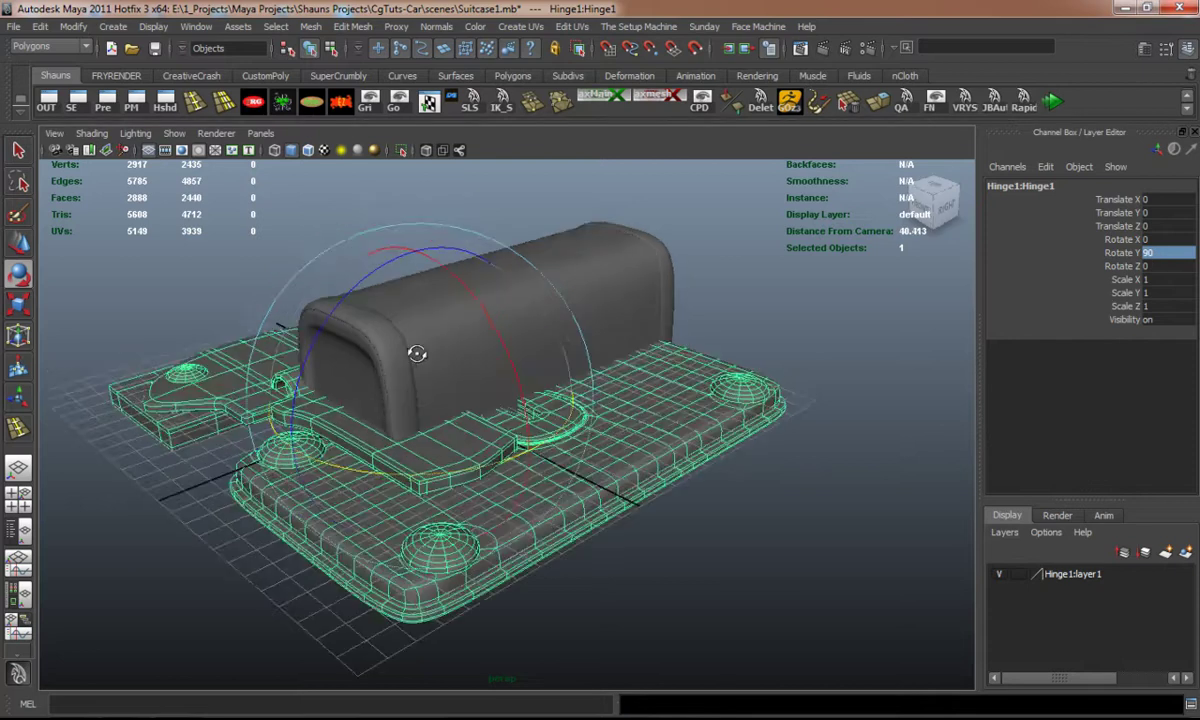
# Step: Scale the hinge uniformly down to about 0.071 and raise it to about 4.964 in Y, at the suitcase's top
pyautogui.press('r')
pyautogui.moveTo(449, 425); pyautogui.dragTo(147, 391)
pyautogui.press('w')
pyautogui.moveTo(436, 274); pyautogui.dragTo(405, 214)
pyautogui.press('r')
pyautogui.moveTo(428, 320); pyautogui.dragTo(279, 330)
pyautogui.keyDown('alt'); pyautogui.moveTo(279, 330); pyautogui.dragTo(340, 440, button='middle'); pyautogui.keyUp('alt')
pyautogui.keyDown('alt'); pyautogui.moveTo(340, 440); pyautogui.dragTo(470, 445, button='right'); pyautogui.keyUp('alt')
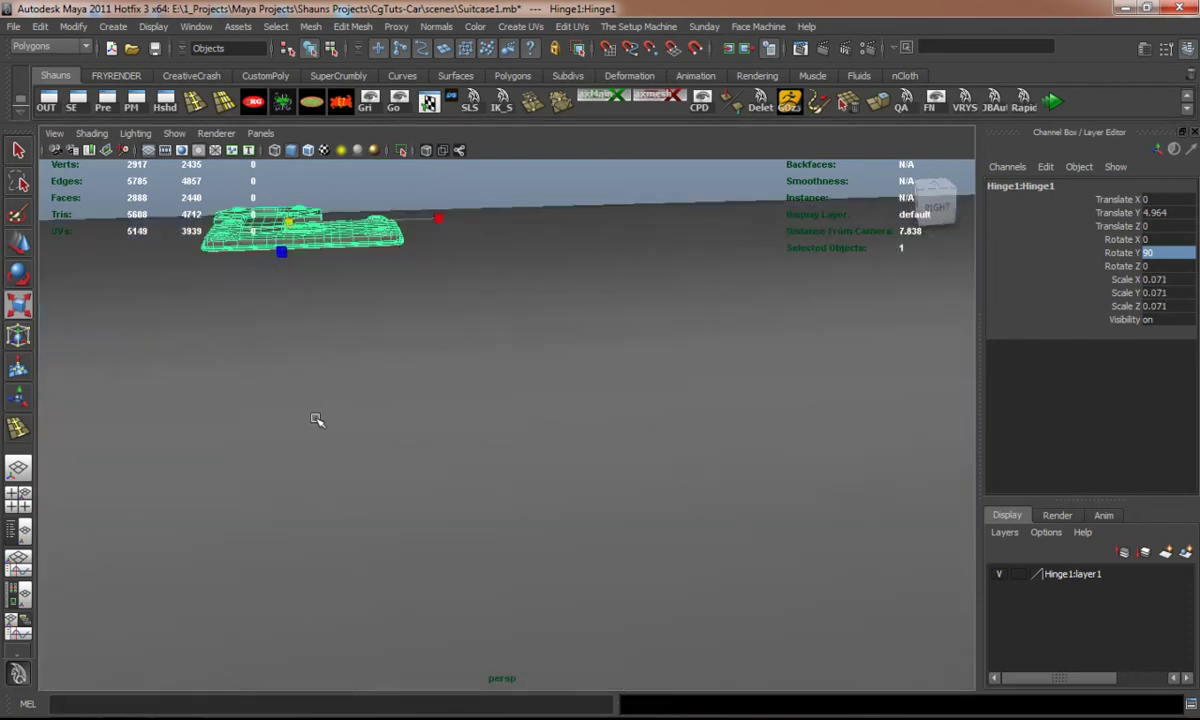
# Step: Lower the hinge onto the suitcase's top surface, at about 4.924 in Translate Y
pyautogui.keyDown('alt'); pyautogui.moveTo(329, 420); pyautogui.dragTo(413, 415); pyautogui.keyUp('alt')
pyautogui.keyDown('alt'); pyautogui.moveTo(413, 415); pyautogui.dragTo(279, 471, button='middle'); pyautogui.keyUp('alt')
pyautogui.keyDown('alt'); pyautogui.moveTo(279, 471); pyautogui.dragTo(267, 430); pyautogui.keyUp('alt')
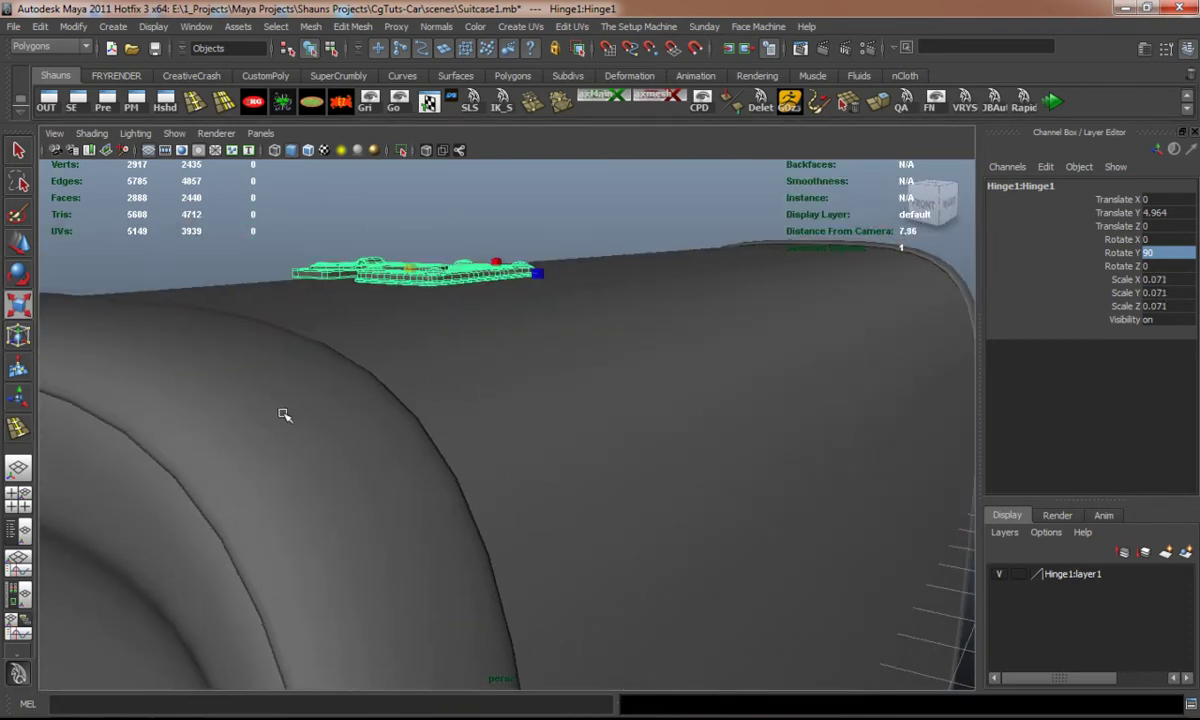
pyautogui.press('f')
pyautogui.keyDown('alt'); pyautogui.moveTo(290, 410); pyautogui.dragTo(332, 411, button='right'); pyautogui.keyUp('alt')
pyautogui.keyDown('alt'); pyautogui.moveTo(332, 411); pyautogui.dragTo(412, 331); pyautogui.keyUp('alt')
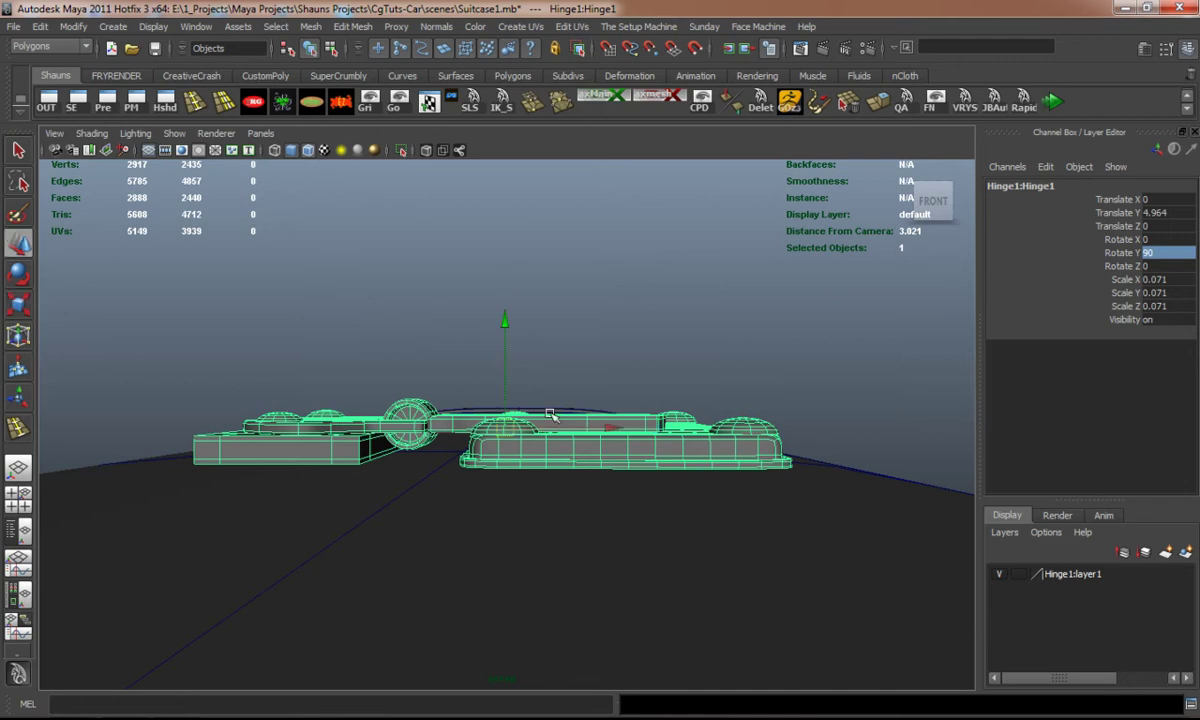
pyautogui.moveTo(575, 426); pyautogui.dragTo(610, 428)
pyautogui.moveTo(495, 432)
pyautogui.mouseDown()
pyautogui.moveTo(515, 444)
pyautogui.moveTo(481, 449)
pyautogui.mouseUp()
pyautogui.press('z')
pyautogui.moveTo(507, 324); pyautogui.dragTo(507, 335)
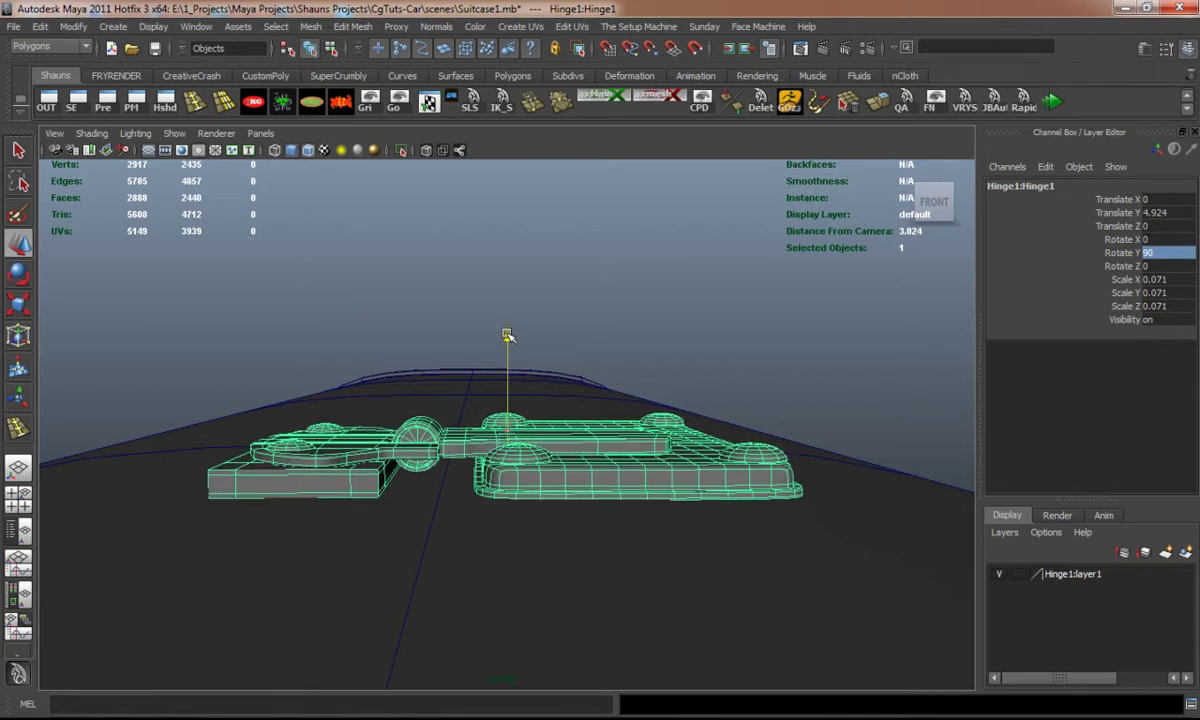
# Step: Freeze the hinge's transformations and place a duplicate of it about 9.18 units away along negative Z on the suitcase top
pyautogui.click(697, 324)
pyautogui.keyDown('alt'); pyautogui.moveTo(697, 324); pyautogui.dragTo(335, 455); pyautogui.keyUp('alt')
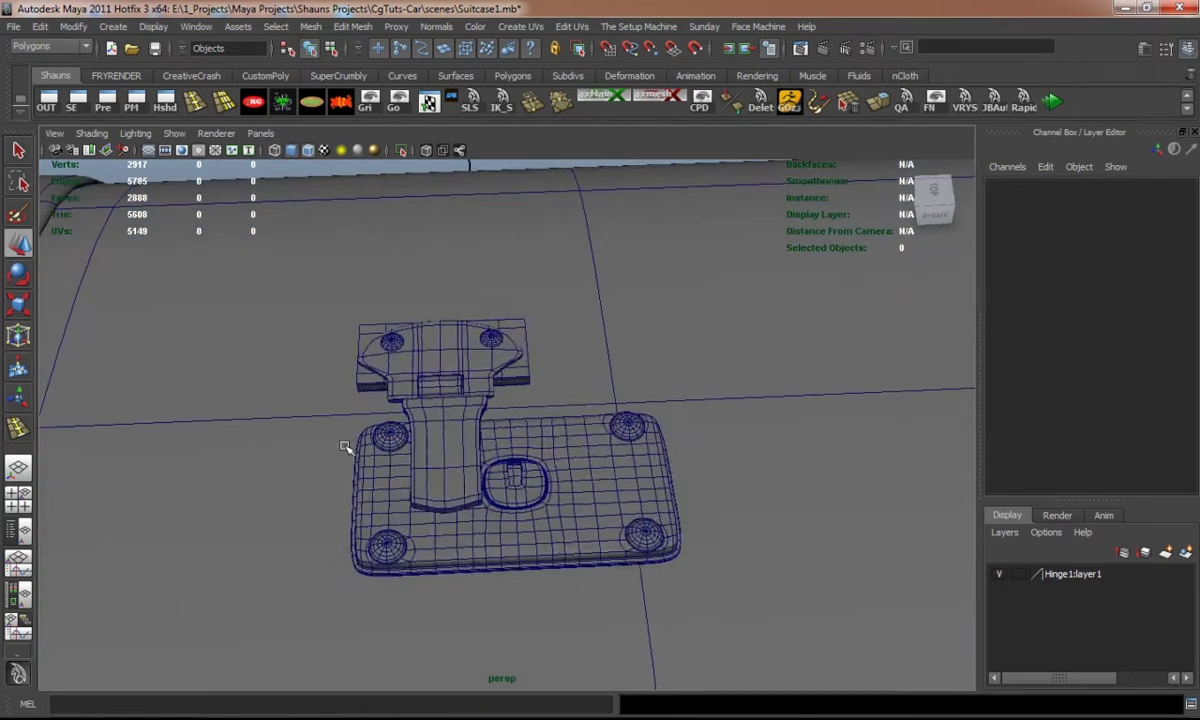
pyautogui.press('z')
pyautogui.keyDown('alt'); pyautogui.moveTo(352, 446); pyautogui.dragTo(300, 437, button='right'); pyautogui.keyUp('alt')
pyautogui.keyDown('alt'); pyautogui.moveTo(300, 437); pyautogui.dragTo(238, 445, button='middle'); pyautogui.keyUp('alt')
pyautogui.keyDown('alt'); pyautogui.moveTo(238, 445); pyautogui.dragTo(276, 447, button='right'); pyautogui.keyUp('alt')
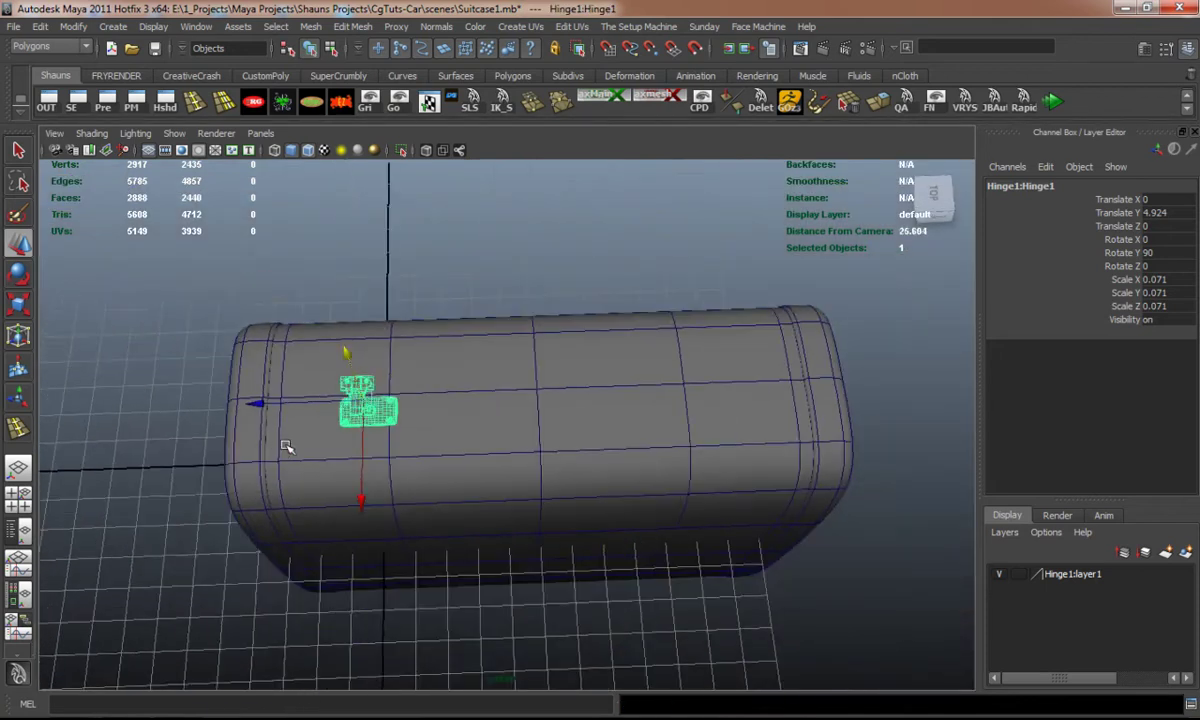
pyautogui.keyDown('alt'); pyautogui.moveTo(343, 438); pyautogui.dragTo(284, 341); pyautogui.keyUp('alt')
pyautogui.click(346, 104)
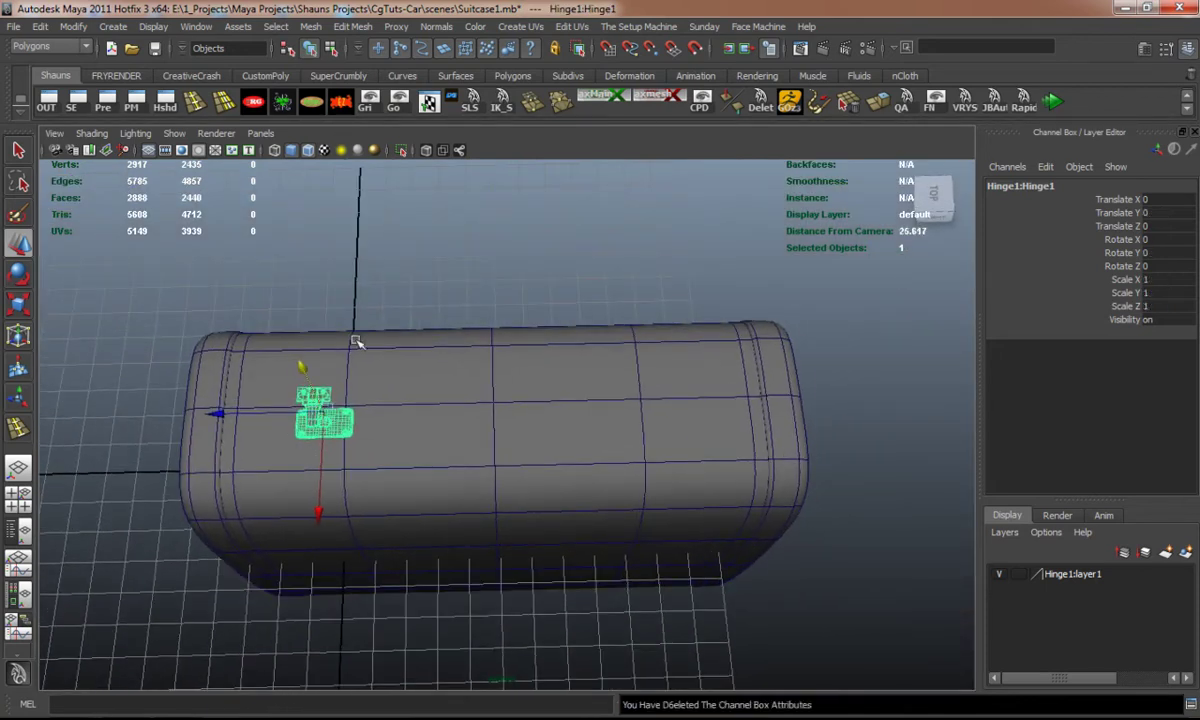
pyautogui.moveTo(217, 416); pyautogui.dragTo(543, 418, button='middle')
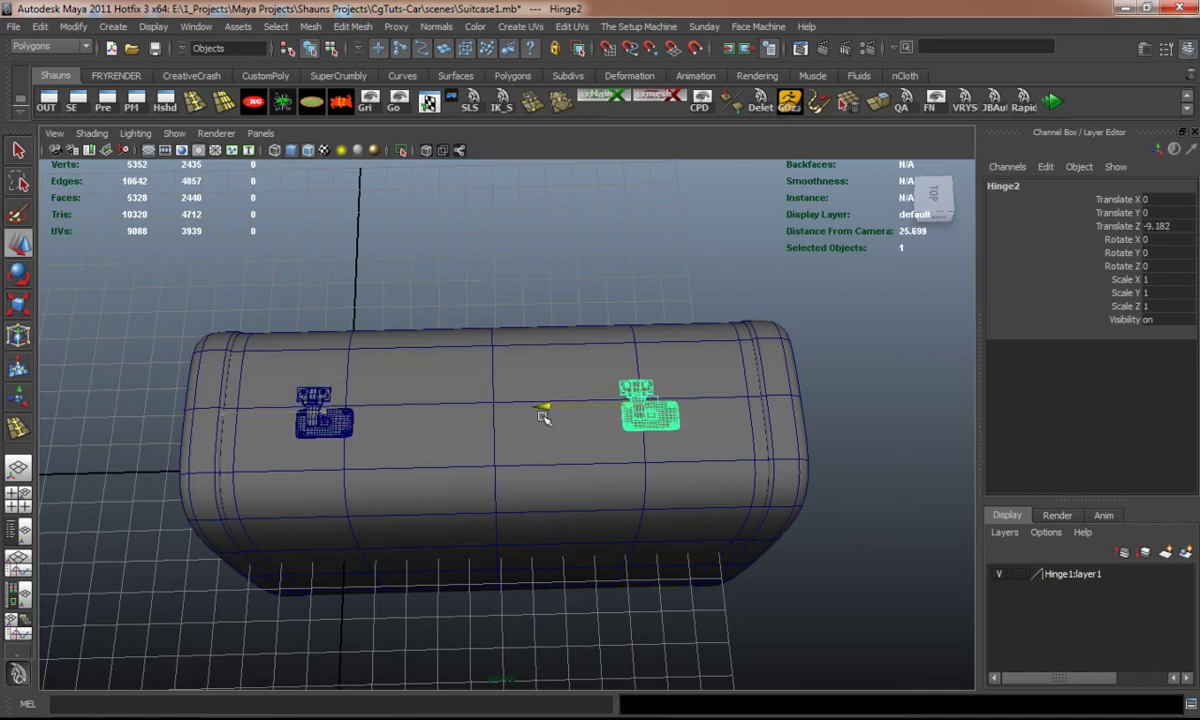
pyautogui.click(375, 308)
pyautogui.keyDown('alt'); pyautogui.moveTo(340, 385); pyautogui.dragTo(458, 264); pyautogui.keyUp('alt')
pyautogui.scroll(4, 458, 264)
pyautogui.keyDown('alt'); pyautogui.moveTo(458, 268); pyautogui.dragTo(484, 360, button='middle'); pyautogui.keyUp('alt')
pyautogui.moveTo(436, 273); pyautogui.dragTo(436, 304, button='right')
pyautogui.scroll(-4, 411, 303)
pyautogui.keyDown('alt'); pyautogui.moveTo(407, 308); pyautogui.dragTo(388, 255); pyautogui.keyUp('alt')
pyautogui.scroll(-3, 390, 273)
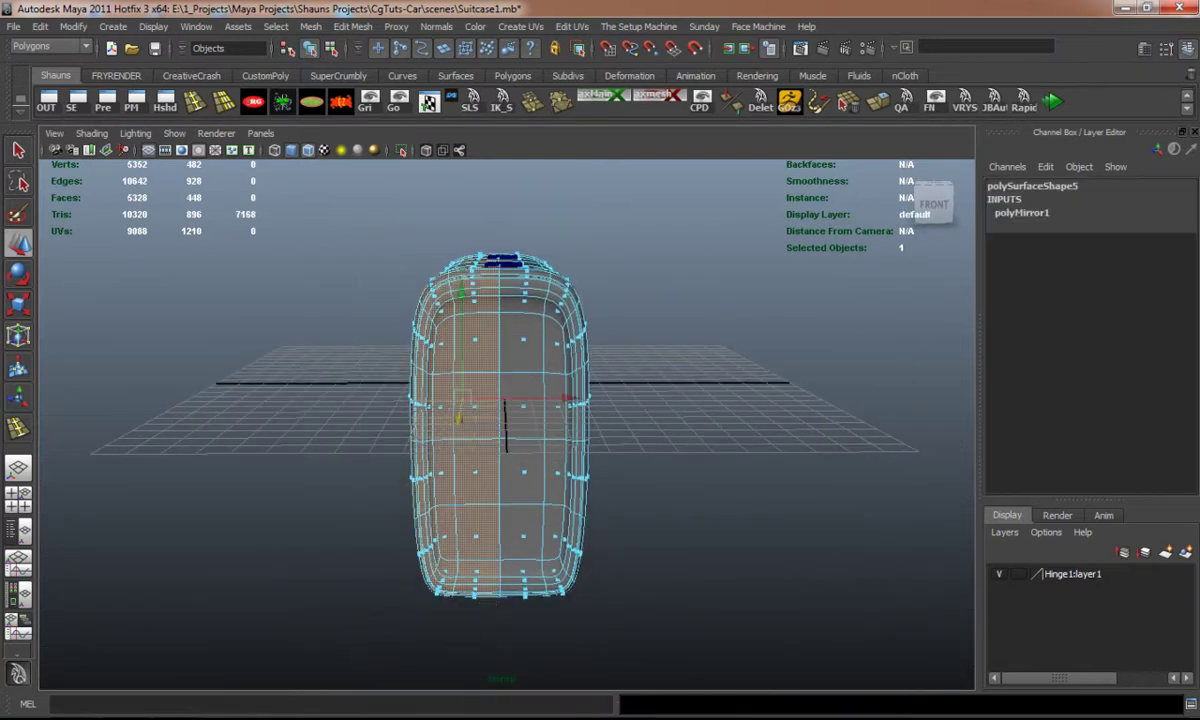
pyautogui.keyDown('alt'); pyautogui.moveTo(361, 388); pyautogui.dragTo(330, 360); pyautogui.keyUp('alt')
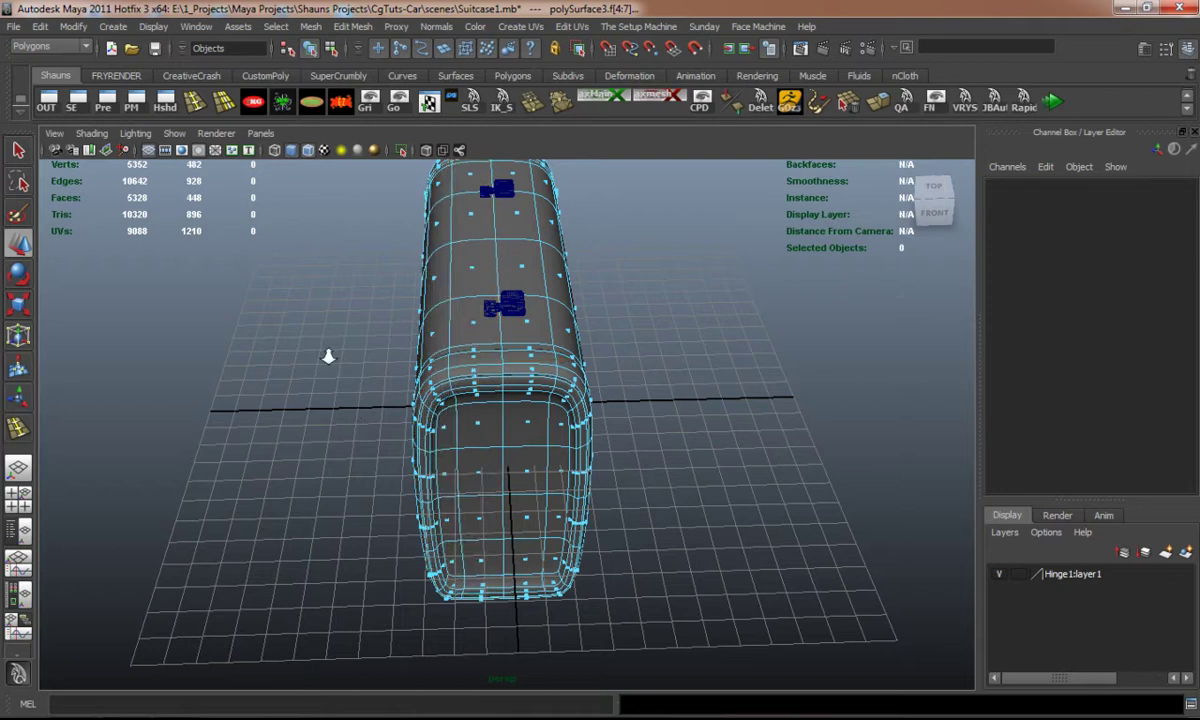
pyautogui.scroll(4, 320, 328)
pyautogui.keyDown('alt'); pyautogui.moveTo(428, 287); pyautogui.dragTo(372, 328); pyautogui.keyUp('alt')
# Step: Separate the suitcase mesh into its individual pieces and delete the two narrow strip pieces at its ends
pyautogui.moveTo(410, 362); pyautogui.dragTo(460, 370, button='right')
pyautogui.click(460, 370)
pyautogui.click(310, 26)
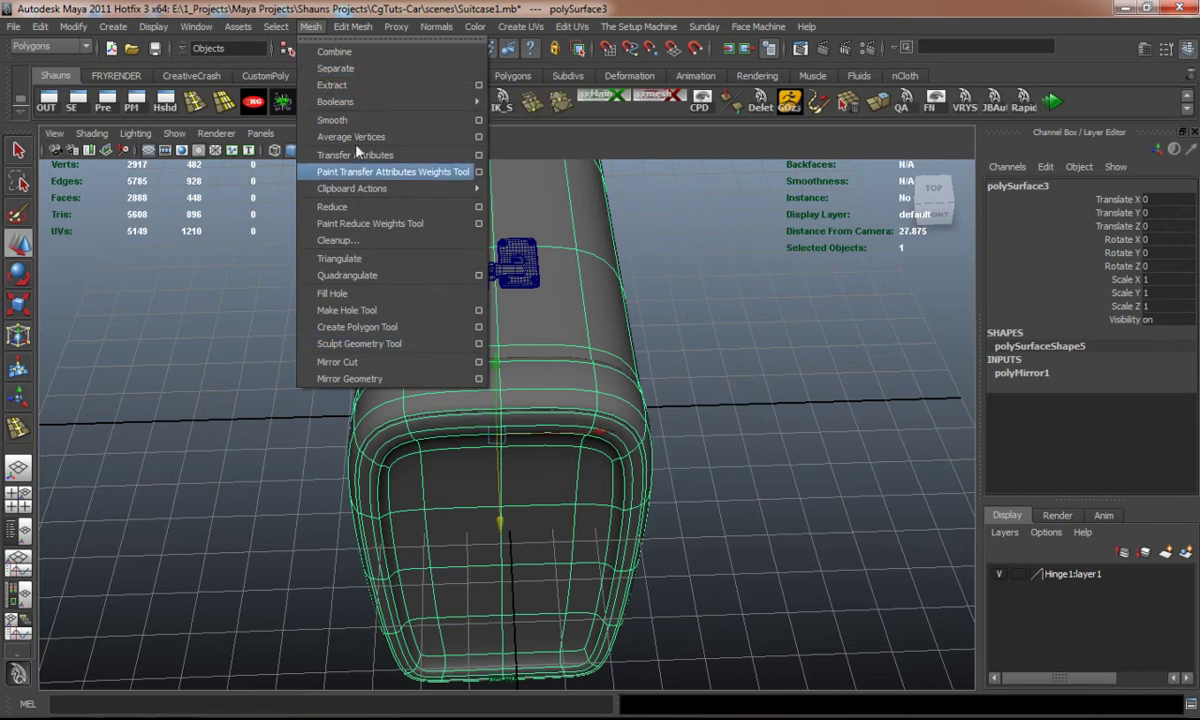
pyautogui.click(410, 68)
pyautogui.click(400, 355)
pyautogui.keyDown('alt'); pyautogui.moveTo(295, 350); pyautogui.dragTo(228, 372); pyautogui.keyUp('alt')
pyautogui.keyDown('shift'); pyautogui.click(253, 370); pyautogui.keyUp('shift')
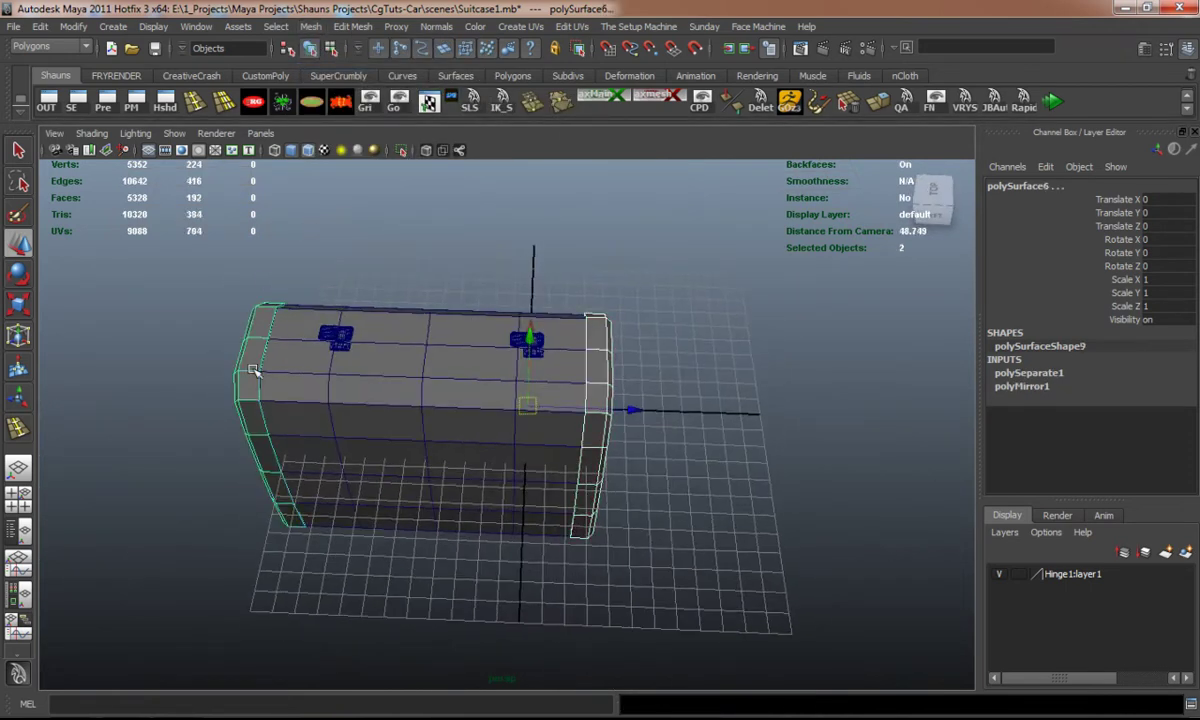
pyautogui.press('Delete')
# Step: Insert a lengthwise edge loop around the suitcase body, between the centre line and the neighbouring edge on the narrow hinge plates' side
pyautogui.scroll(5, 469, 400)
pyautogui.keyDown('alt'); pyautogui.moveTo(450, 394); pyautogui.dragTo(332, 378); pyautogui.keyUp('alt')
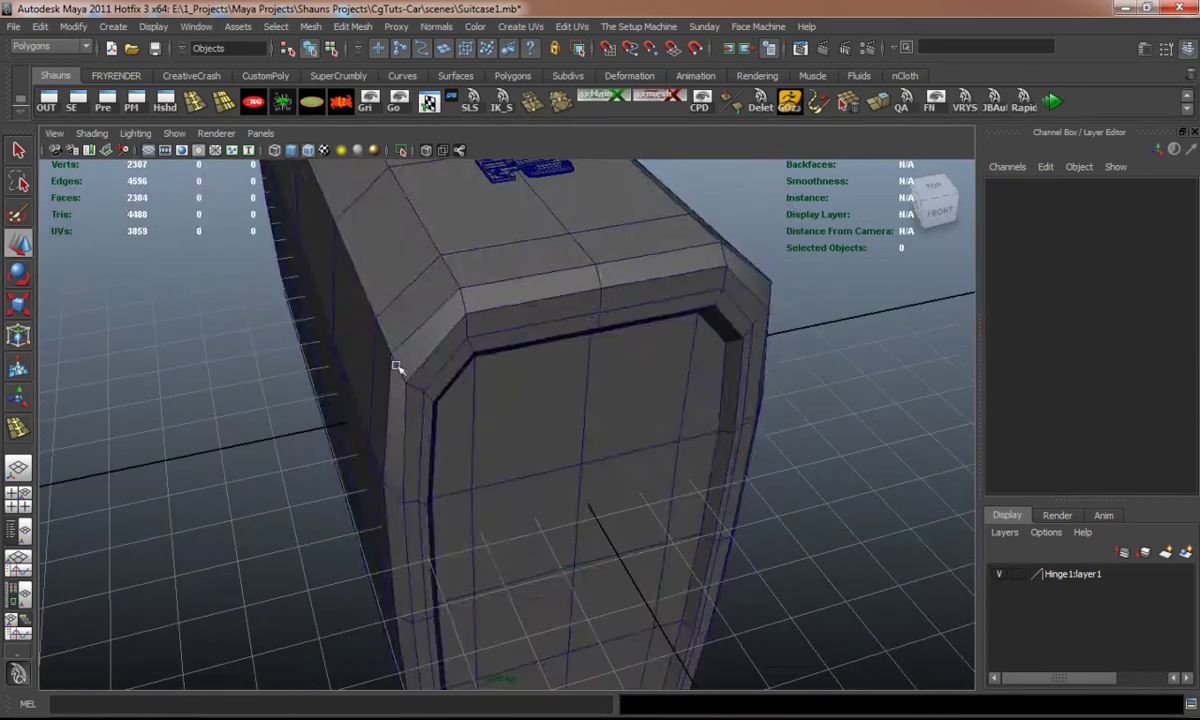
pyautogui.click(477, 362)
pyautogui.keyDown('alt'); pyautogui.moveTo(413, 380); pyautogui.dragTo(424, 370); pyautogui.keyUp('alt')
pyautogui.keyDown('alt'); pyautogui.moveTo(424, 349); pyautogui.dragTo(430, 395, button='middle'); pyautogui.keyUp('alt')
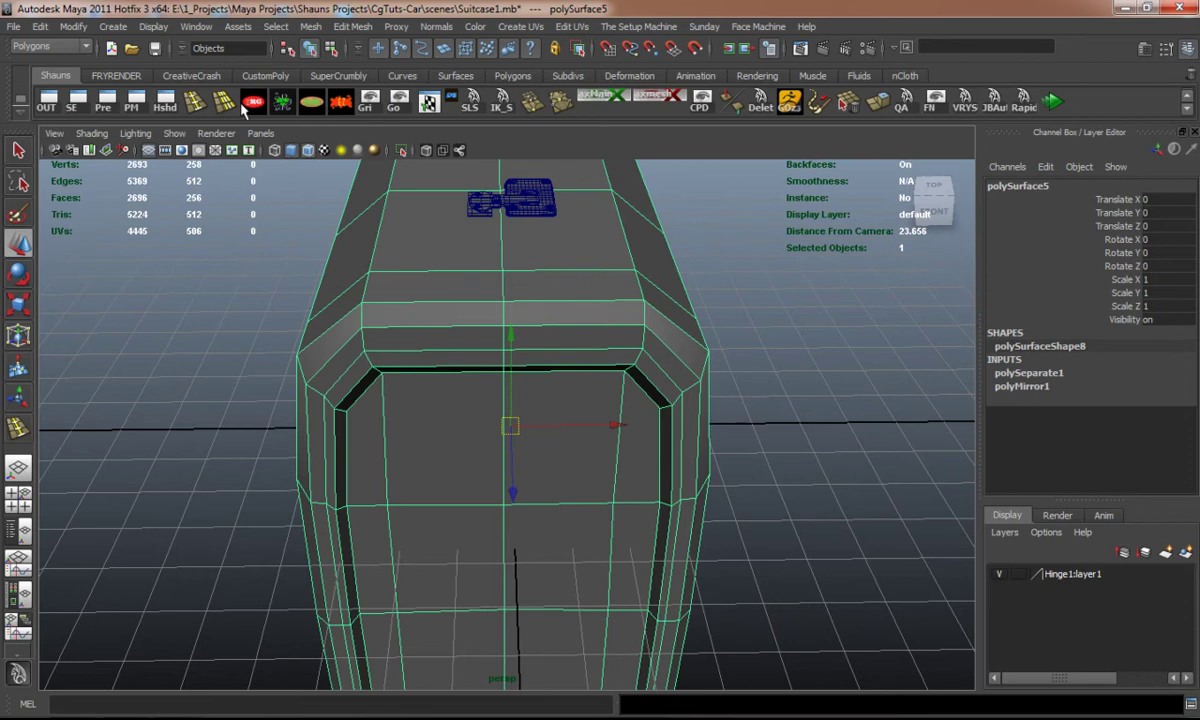
pyautogui.click(195, 101)
pyautogui.moveTo(455, 307); pyautogui.dragTo(426, 308)
pyautogui.click(224, 291)
pyautogui.press('w')
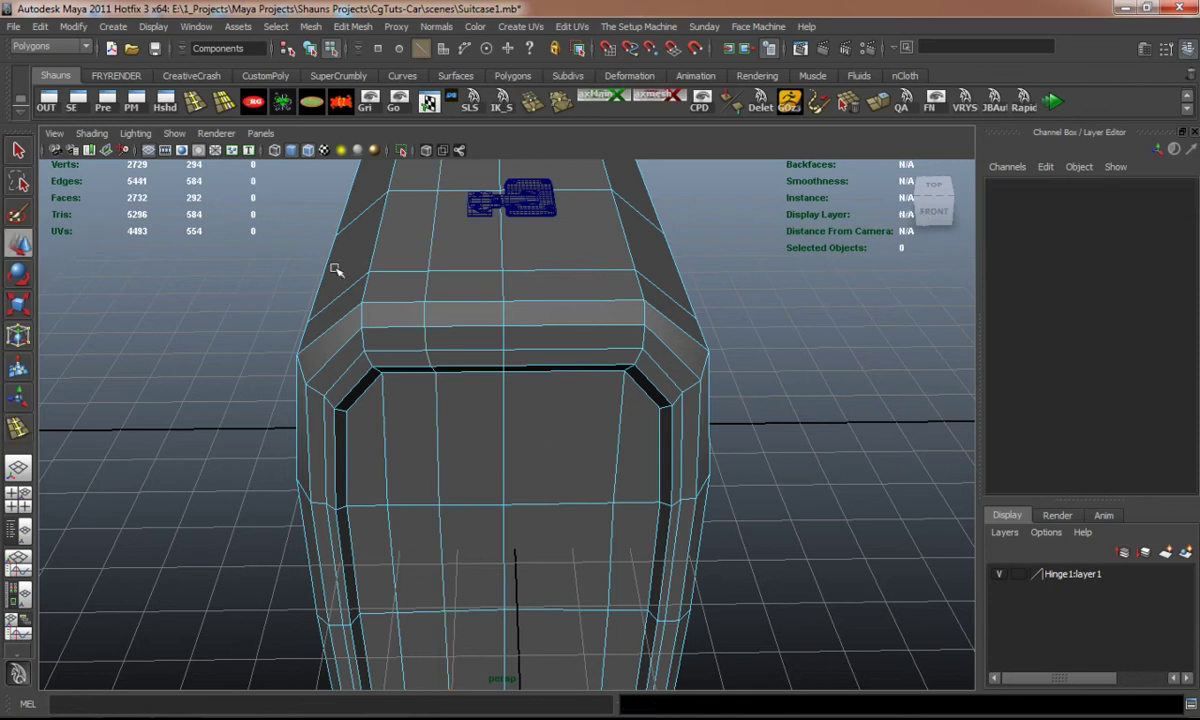
# Step: Move both hinge groups together about -1.123 in X so their joints line up with the new edge loop
pyautogui.keyDown('alt'); pyautogui.moveTo(400, 232); pyautogui.dragTo(433, 365, button='middle'); pyautogui.keyUp('alt')
pyautogui.click(528, 350)
pyautogui.moveTo(529, 350); pyautogui.dragTo(580, 327, button='right')
pyautogui.moveTo(578, 328); pyautogui.dragTo(524, 254)
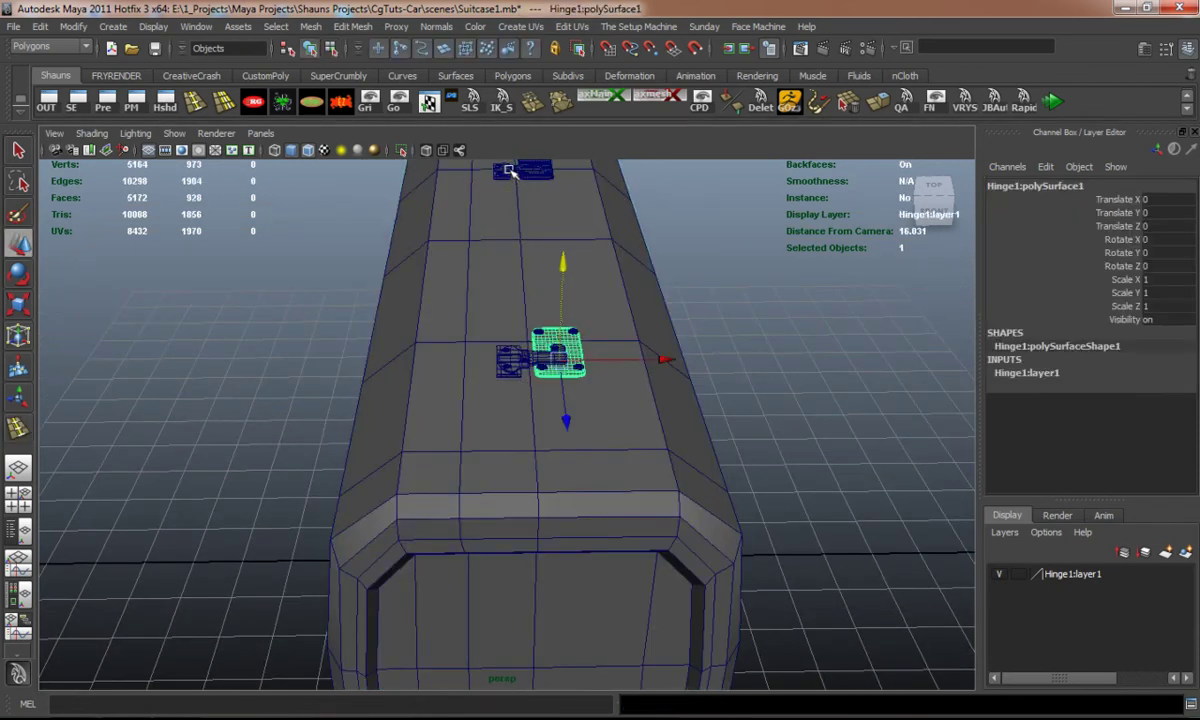
pyautogui.keyDown('shift'); pyautogui.click(510, 170); pyautogui.keyUp('shift')
pyautogui.press('Up')
pyautogui.scroll(2, 556, 319)
pyautogui.keyDown('alt'); pyautogui.moveTo(550, 287); pyautogui.dragTo(558, 389, button='middle'); pyautogui.keyUp('alt')
pyautogui.moveTo(634, 211); pyautogui.dragTo(584, 220)
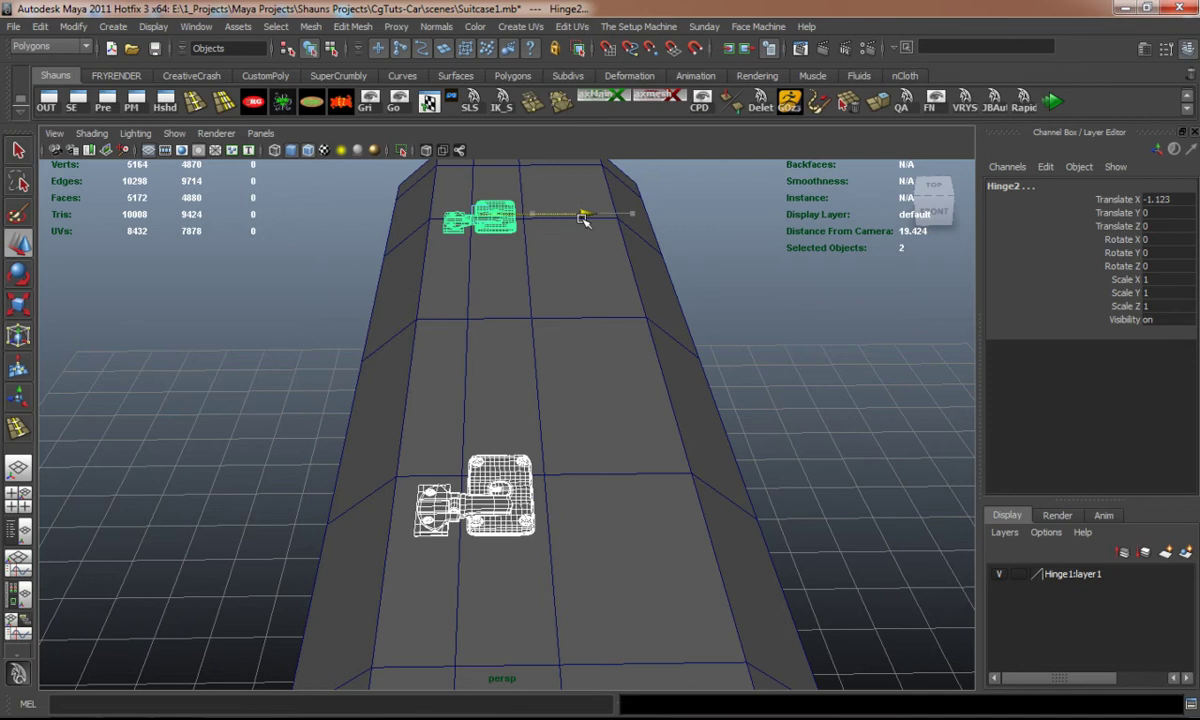
pyautogui.keyDown('alt'); pyautogui.moveTo(422, 447); pyautogui.dragTo(445, 362, button='middle'); pyautogui.keyUp('alt')
pyautogui.scroll(5, 445, 362)
pyautogui.scroll(-7, 443, 363)
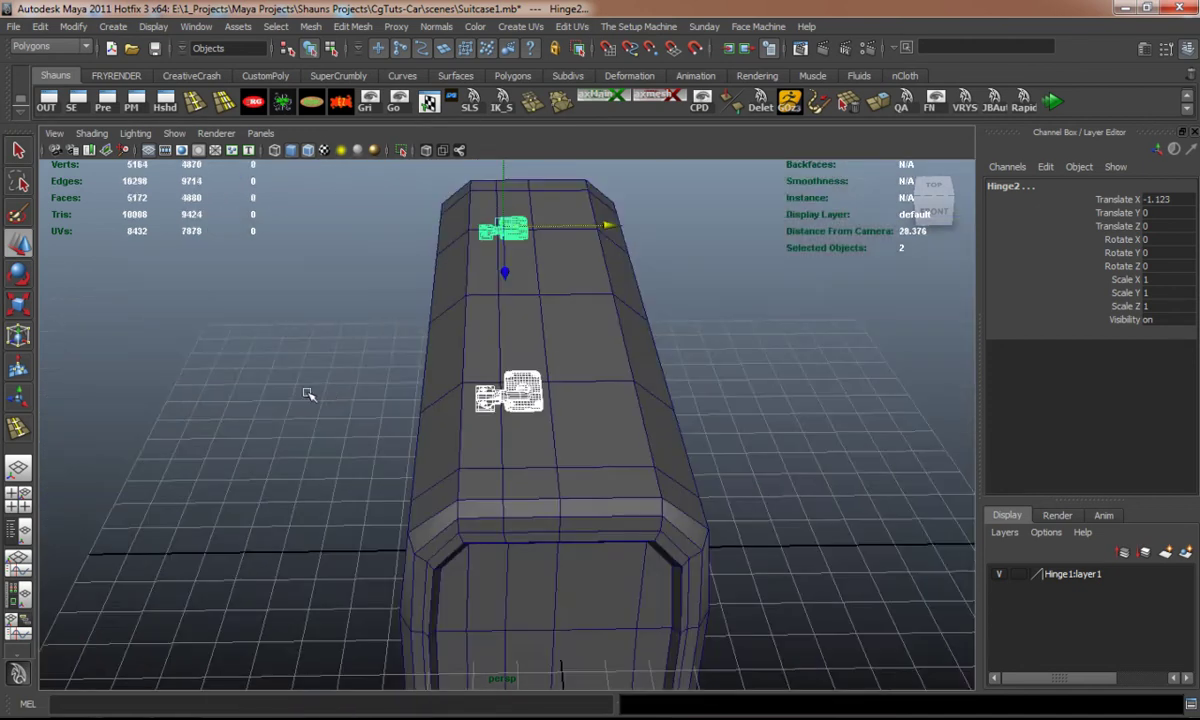
pyautogui.click(254, 395)
# Step: Straighten the new lengthwise edge loop by scaling it flat along X, and preview the suitcase body smoothed
pyautogui.keyDown('alt'); pyautogui.moveTo(355, 445); pyautogui.dragTo(378, 393); pyautogui.keyUp('alt')
pyautogui.rightClick(506, 398)
pyautogui.click(502, 410)
pyautogui.doubleClick(503, 410)
pyautogui.press('w')
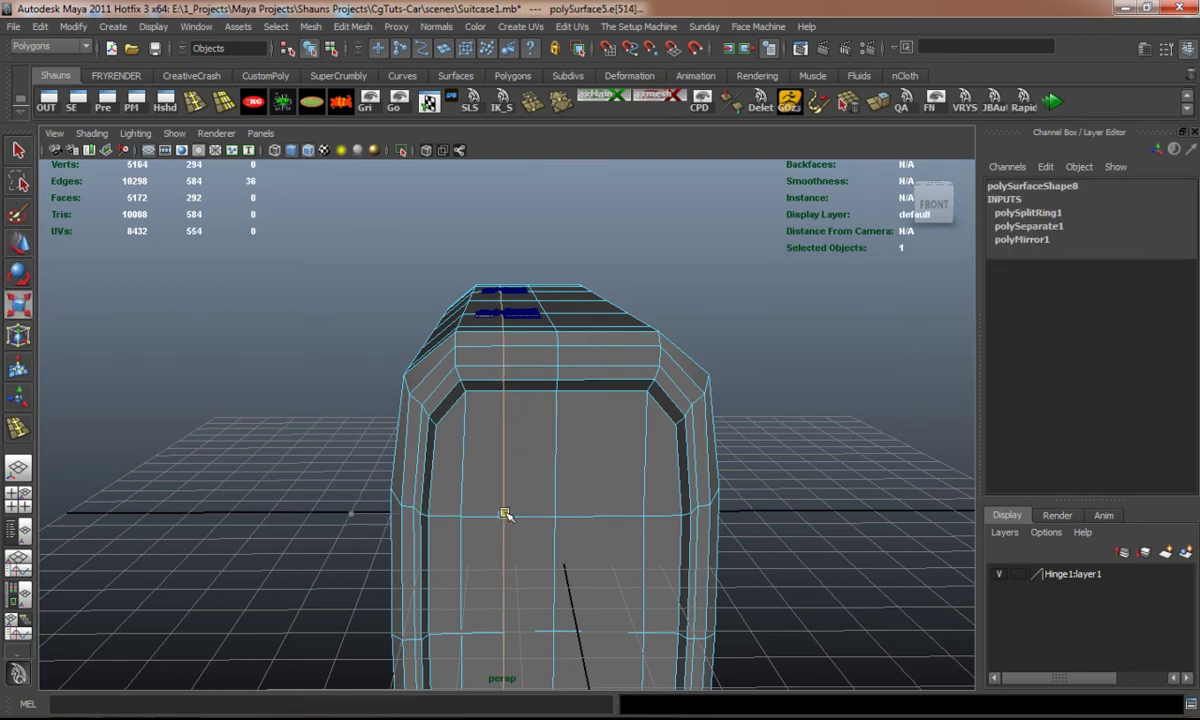
pyautogui.click(285, 410)
pyautogui.keyDown('alt'); pyautogui.moveTo(295, 429); pyautogui.dragTo(549, 324); pyautogui.keyUp('alt')
pyautogui.press('3')
pyautogui.press('1')
# Step: Extract all suitcase faces on the narrow hinge plates' side of the straightened edge loop, selecting them in the top view
pyautogui.keyDown('alt'); pyautogui.moveTo(541, 324); pyautogui.dragTo(519, 376, button='middle'); pyautogui.keyUp('alt')
pyautogui.moveTo(516, 319); pyautogui.dragTo(517, 340, button='right')
pyautogui.scroll(-3, 508, 338)
pyautogui.keyDown('alt'); pyautogui.moveTo(508, 338); pyautogui.dragTo(487, 340); pyautogui.keyUp('alt')
pyautogui.scroll(-3, 485, 339)
pyautogui.keyDown('alt'); pyautogui.moveTo(465, 333); pyautogui.dragTo(450, 324, button='middle'); pyautogui.keyUp('alt')
pyautogui.keyDown('alt'); pyautogui.moveTo(357, 287); pyautogui.dragTo(331, 265); pyautogui.keyUp('alt')
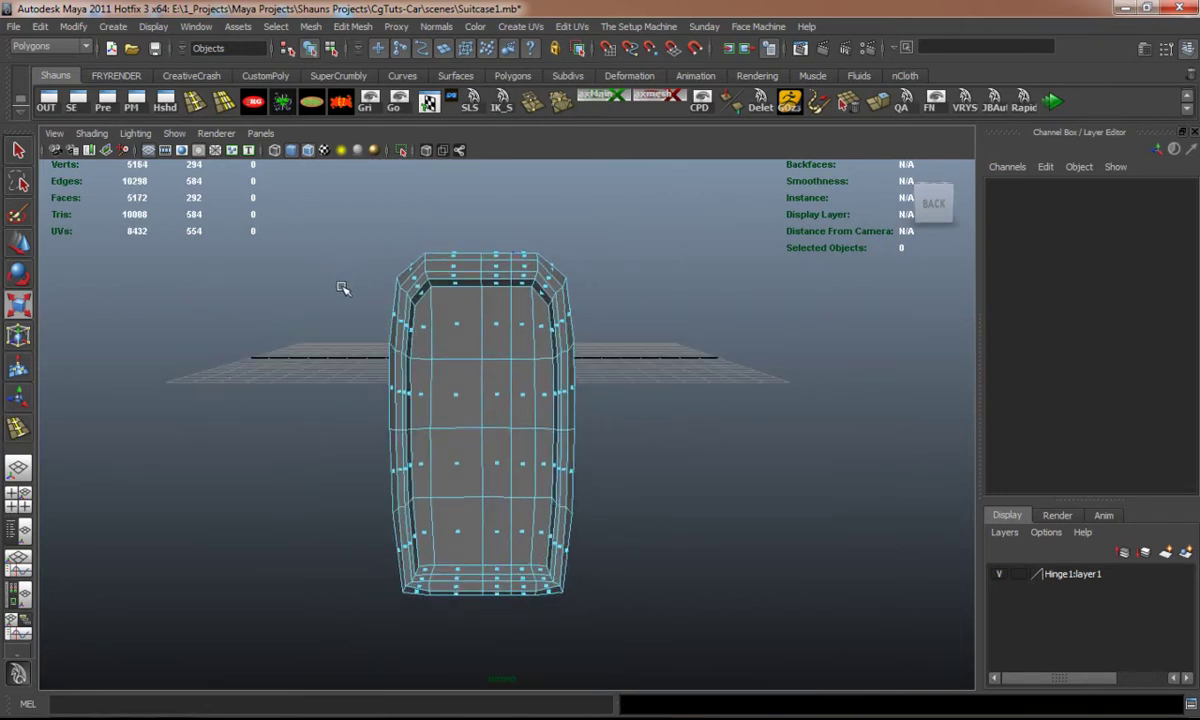
pyautogui.press('space')
pyautogui.press('space')
pyautogui.keyDown('alt'); pyautogui.moveTo(328, 344); pyautogui.dragTo(335, 429, button='middle'); pyautogui.keyUp('alt')
pyautogui.scroll(-1, 336, 425)
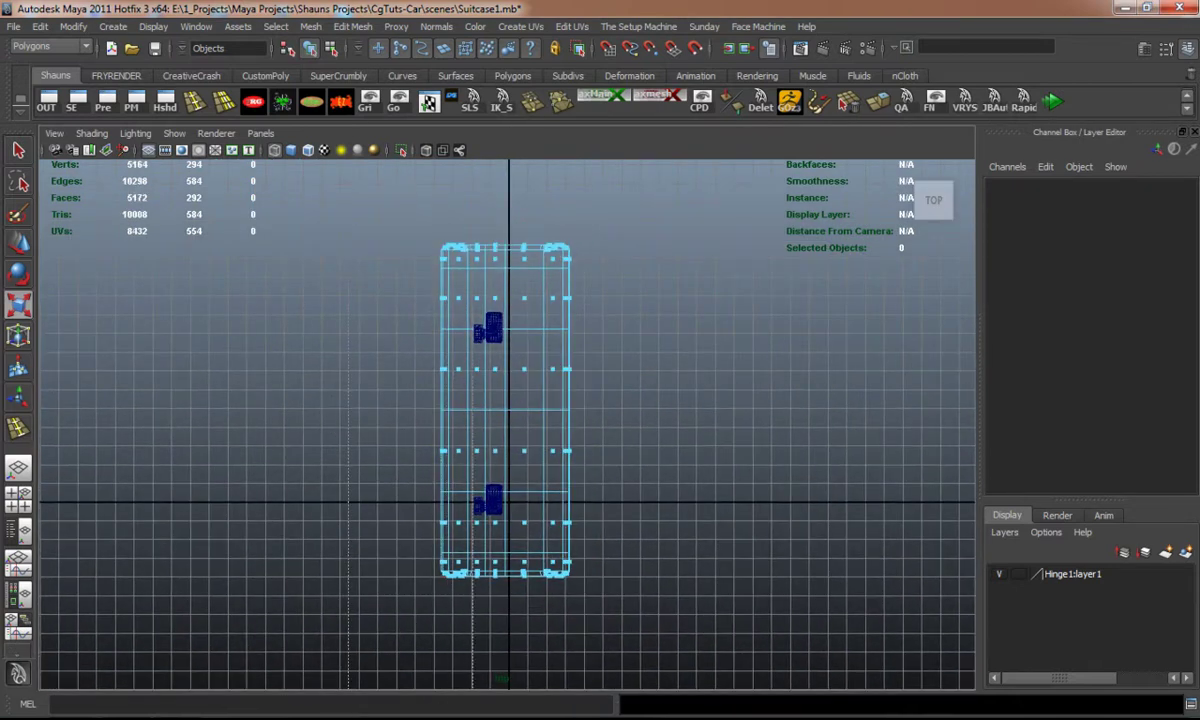
pyautogui.moveTo(348, 200); pyautogui.dragTo(485, 689)
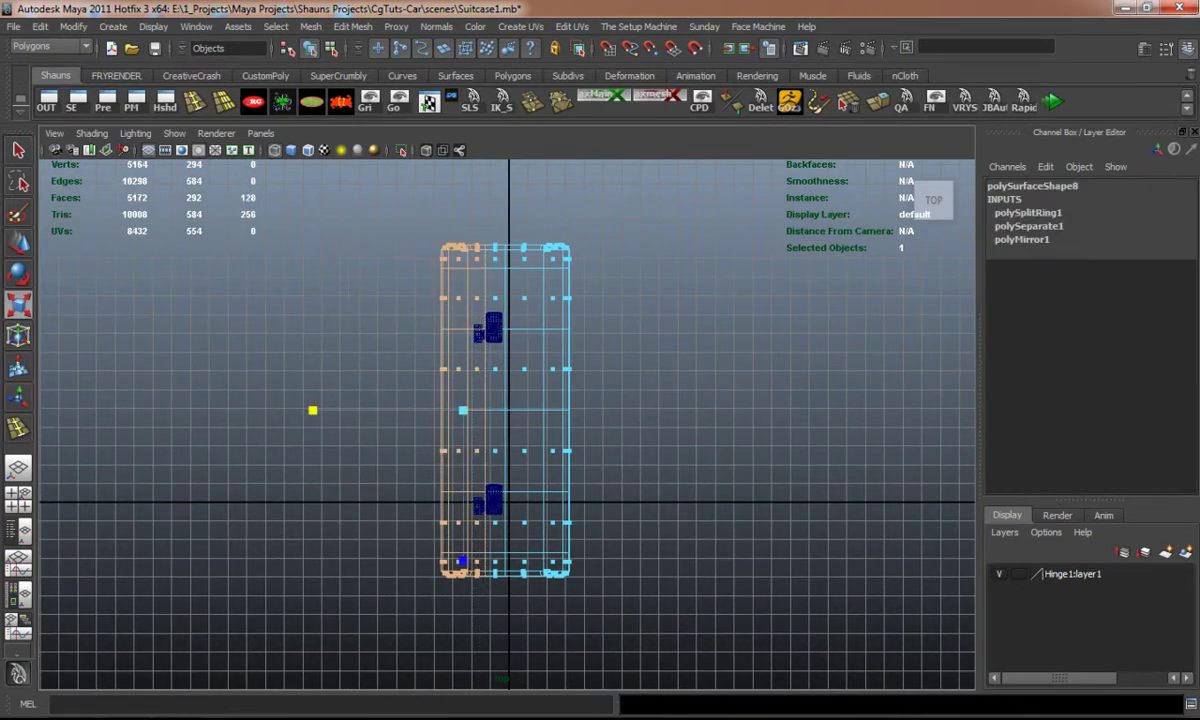
pyautogui.press('space')
pyautogui.press('space')
pyautogui.keyDown('alt'); pyautogui.moveTo(609, 374); pyautogui.dragTo(609, 445); pyautogui.keyUp('alt')
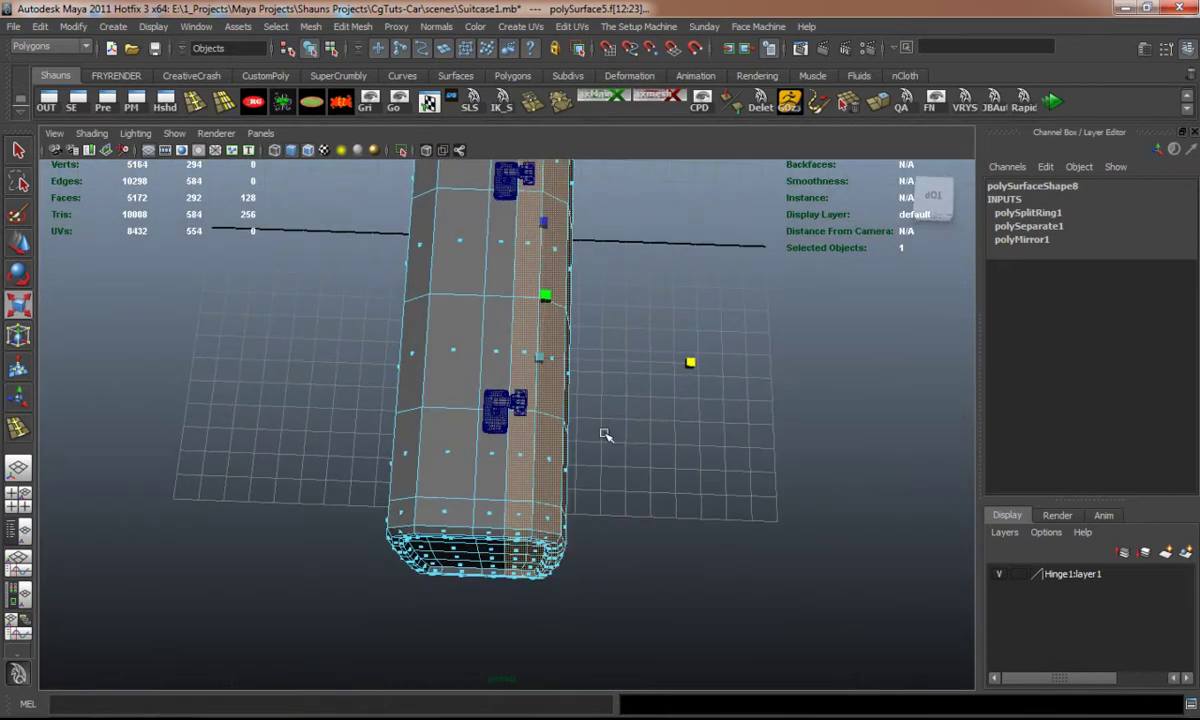
pyautogui.click(311, 27)
pyautogui.click(312, 86)
# Step: Delete the construction history of the extracted suitcase piece
pyautogui.scroll(2, 297, 283)
pyautogui.scroll(3, 297, 283)
pyautogui.click(207, 290)
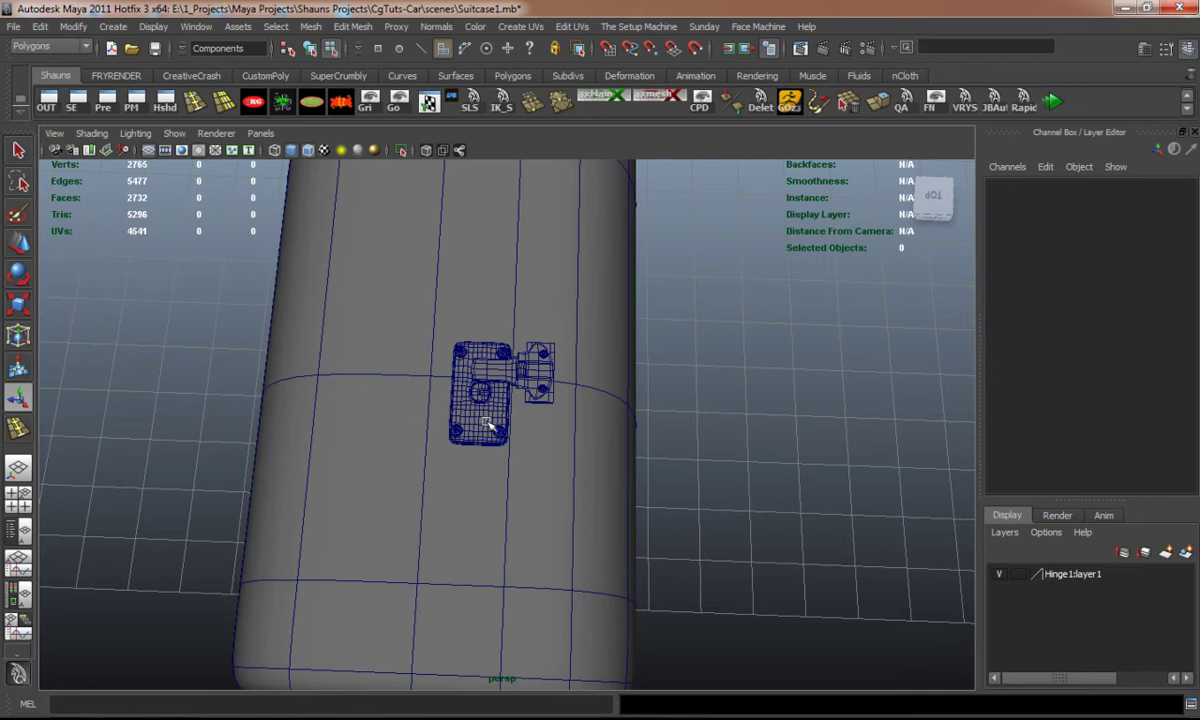
pyautogui.moveTo(550, 438); pyautogui.dragTo(584, 414, button='right')
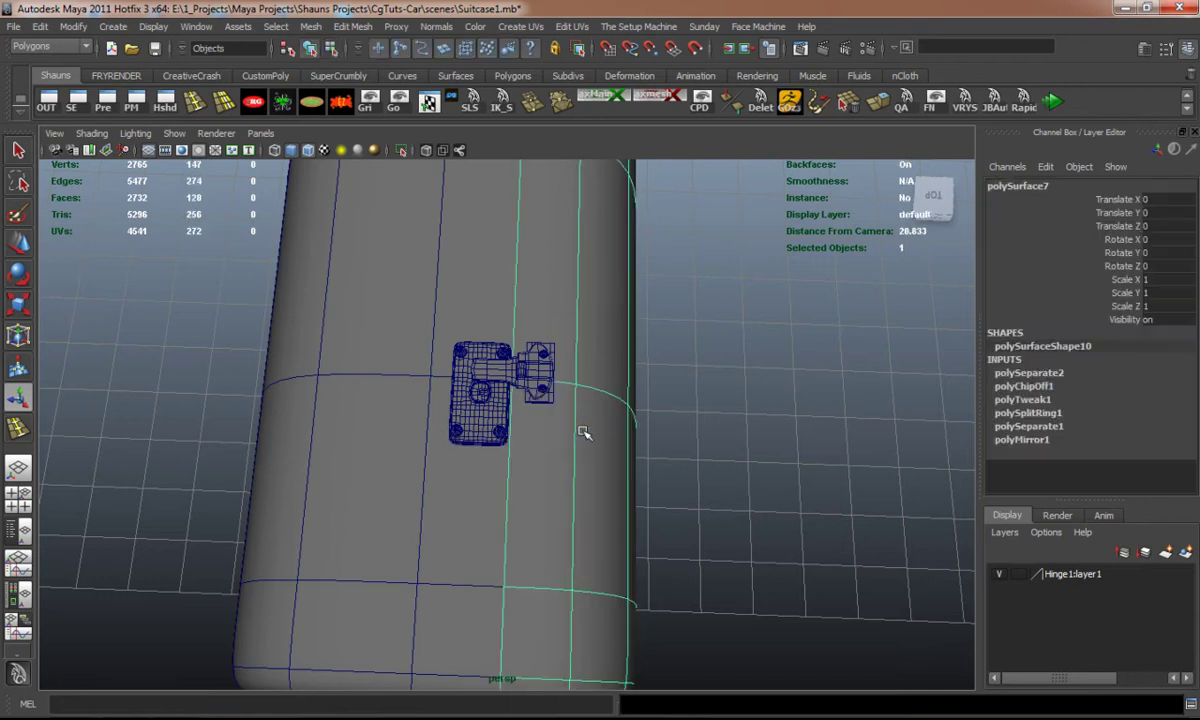
pyautogui.click(341, 103)
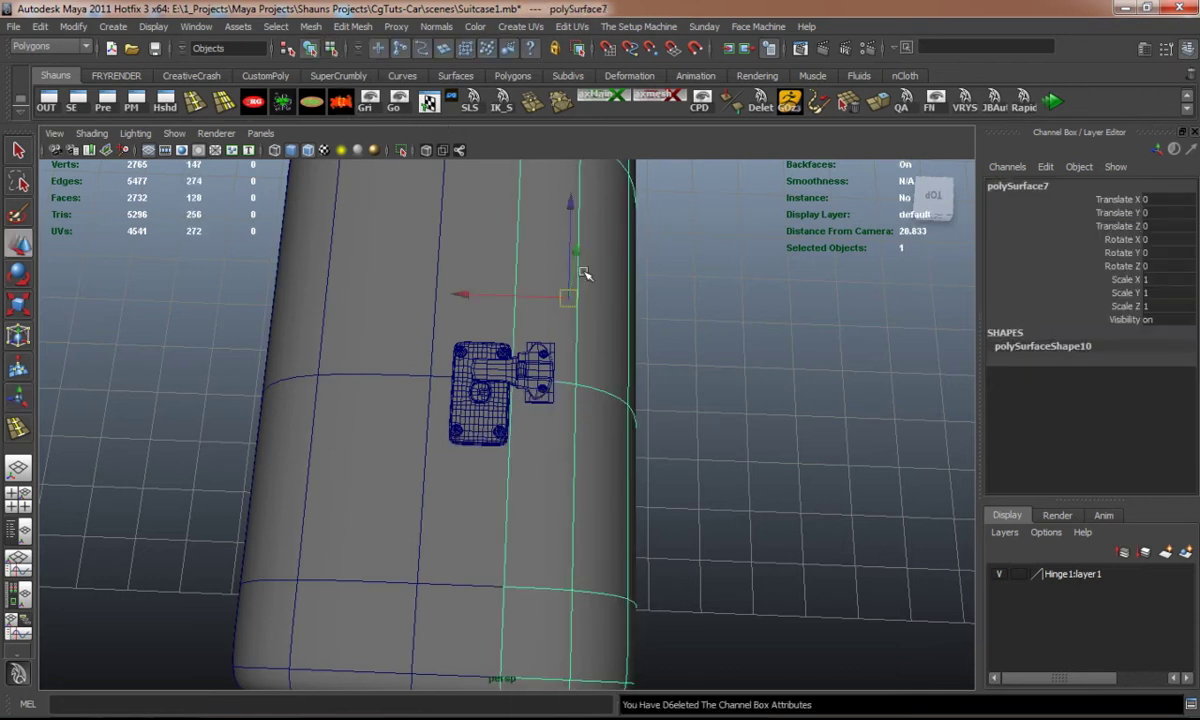
# Step: Offset the extracted piece slightly from the suitcase body by setting its Translate X to -0.003
pyautogui.moveTo(466, 292); pyautogui.dragTo(467, 293)
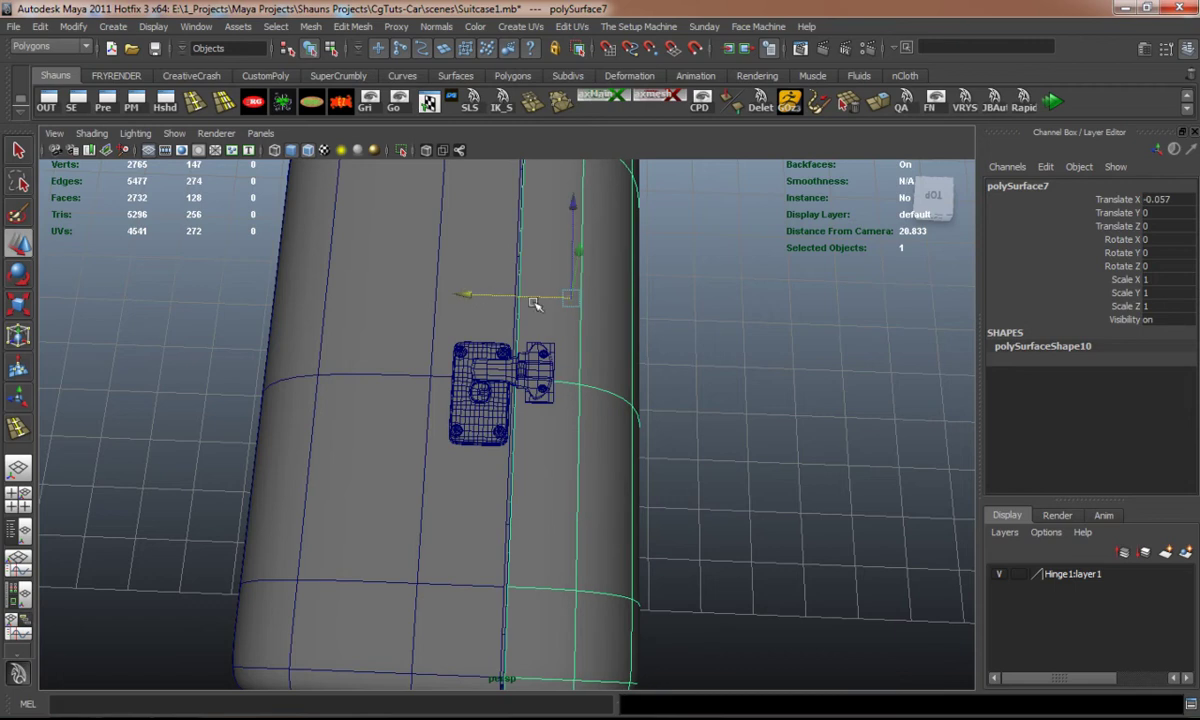
pyautogui.hotkey('ctrl', 'z')
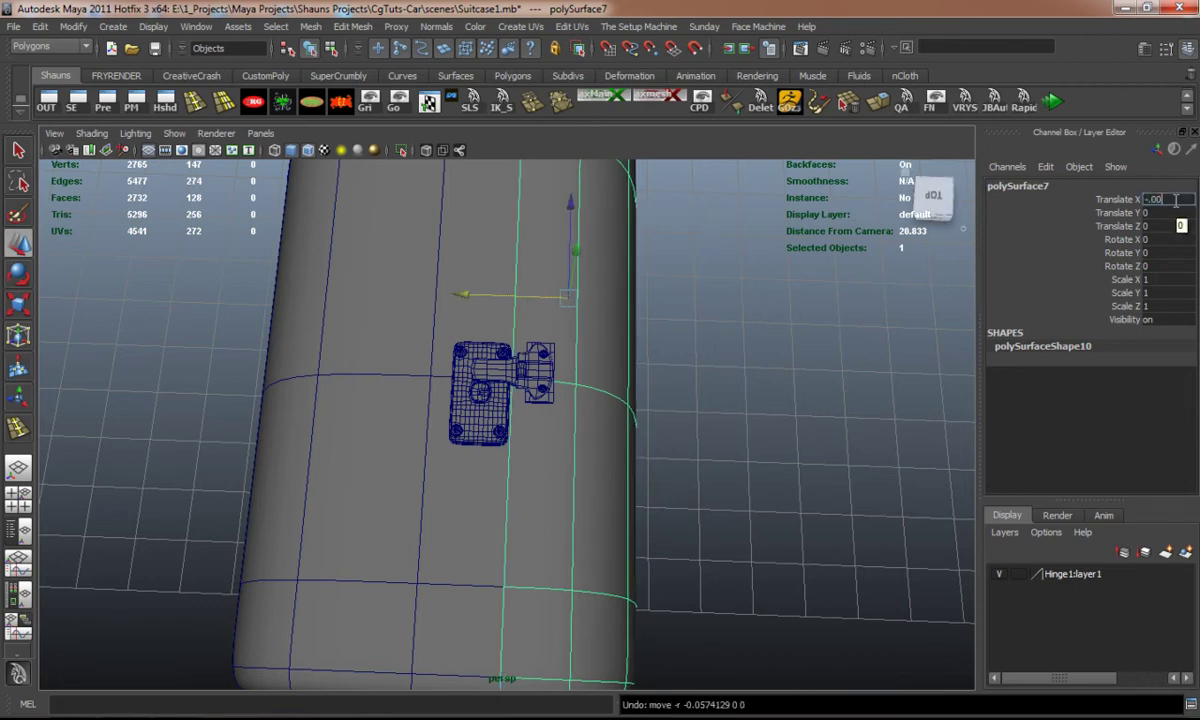
pyautogui.click(703, 435)
pyautogui.keyDown('alt'); pyautogui.moveTo(626, 502); pyautogui.dragTo(608, 463, button='right'); pyautogui.keyUp('alt')
pyautogui.keyDown('alt'); pyautogui.moveTo(608, 463); pyautogui.dragTo(604, 449); pyautogui.keyUp('alt')
pyautogui.keyDown('alt'); pyautogui.moveTo(604, 449); pyautogui.dragTo(630, 484, button='middle'); pyautogui.keyUp('alt')
pyautogui.scroll(5, 546, 455)
pyautogui.click(571, 458)
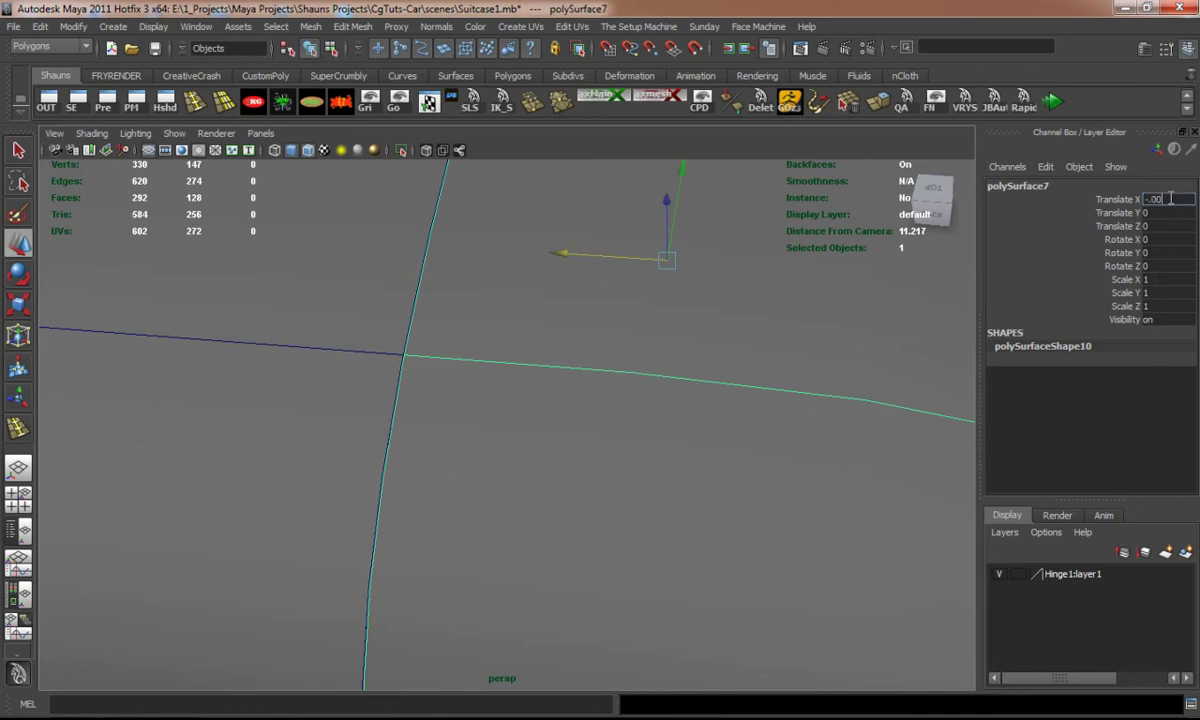
pyautogui.press('Return')
pyautogui.scroll(-8, 620, 338)
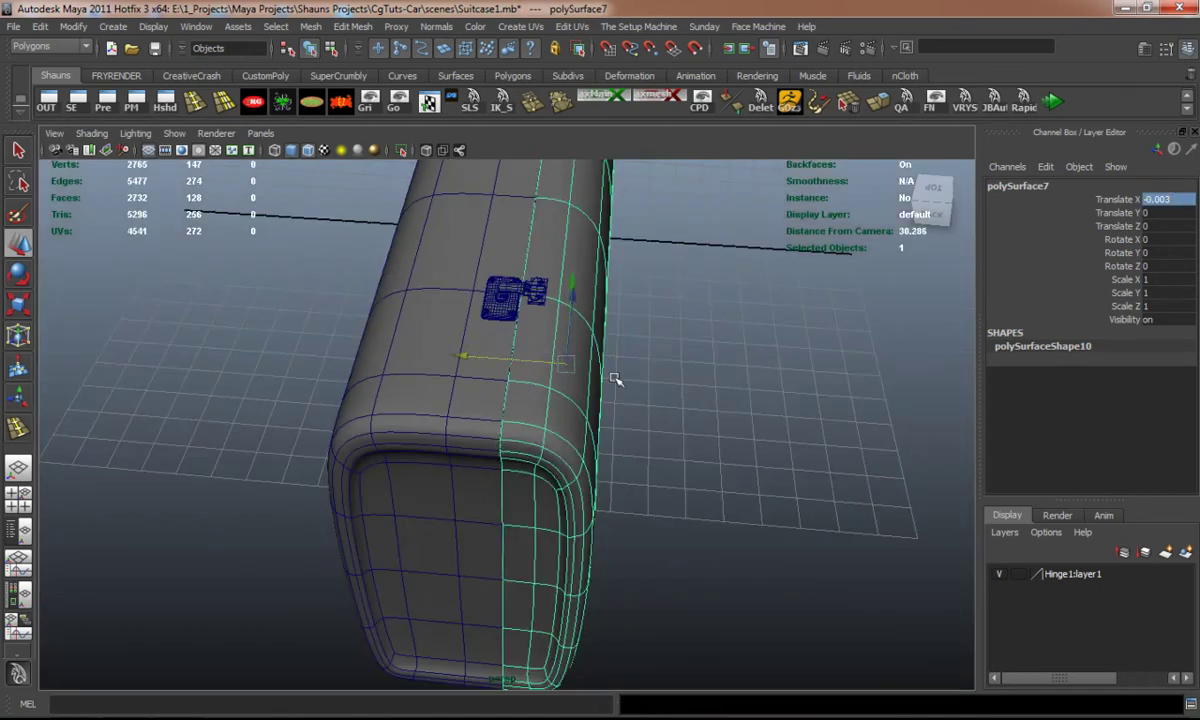
# Step: Hide the wireframe on the shaded surfaces and examine the seam between the two suitcase pieces
pyautogui.click(638, 442)
pyautogui.keyDown('alt'); pyautogui.moveTo(638, 442); pyautogui.dragTo(660, 415); pyautogui.keyUp('alt')
pyautogui.click(308, 150)
pyautogui.moveTo(372, 398)
pyautogui.keyDown('alt'); pyautogui.mouseDown()
pyautogui.moveTo(388, 410)
pyautogui.moveTo(455, 388)
pyautogui.moveTo(418, 414)
pyautogui.mouseUp(); pyautogui.keyUp('alt')
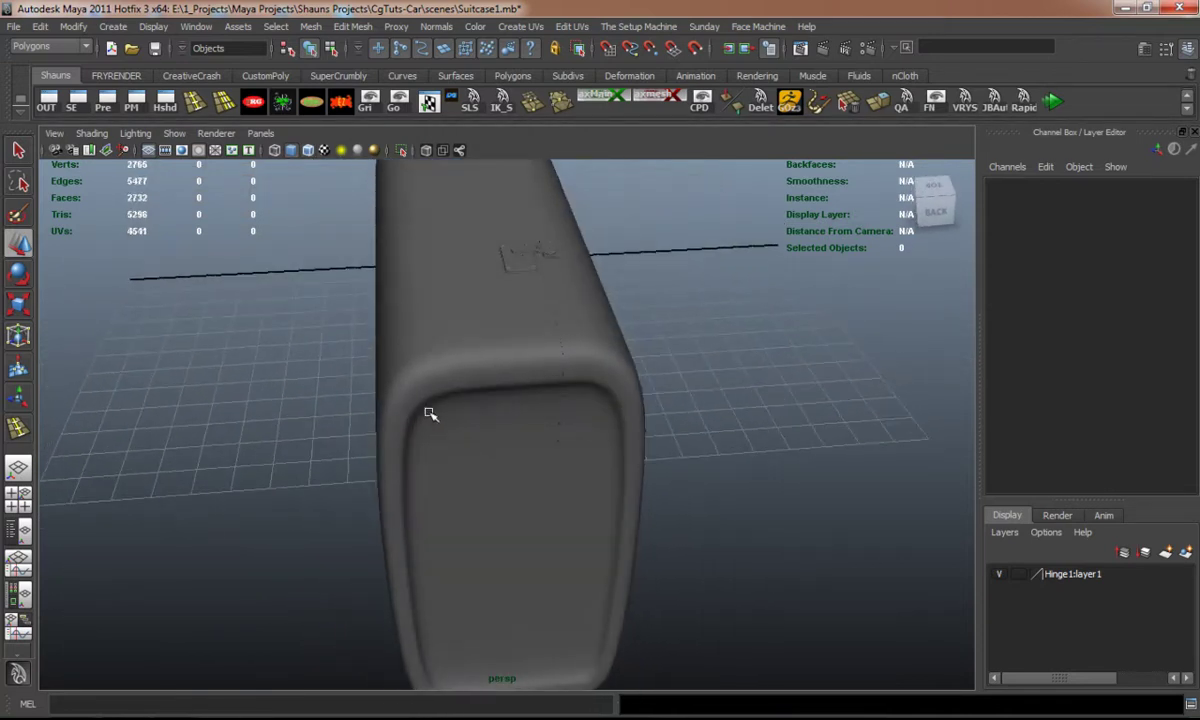
pyautogui.scroll(5, 400, 430)
# Step: Display both suitcase pieces unsmoothed and show the wireframe on the shaded surfaces
pyautogui.click(428, 422)
pyautogui.press('1')
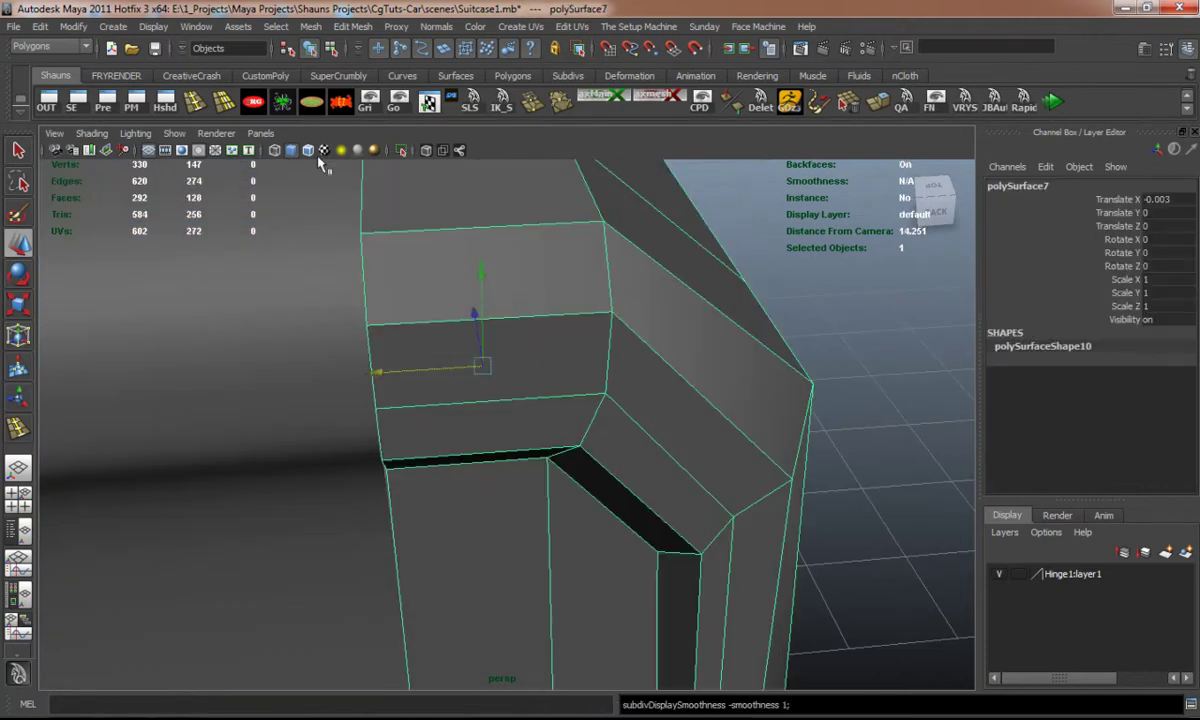
pyautogui.click(311, 151)
pyautogui.click(849, 267)
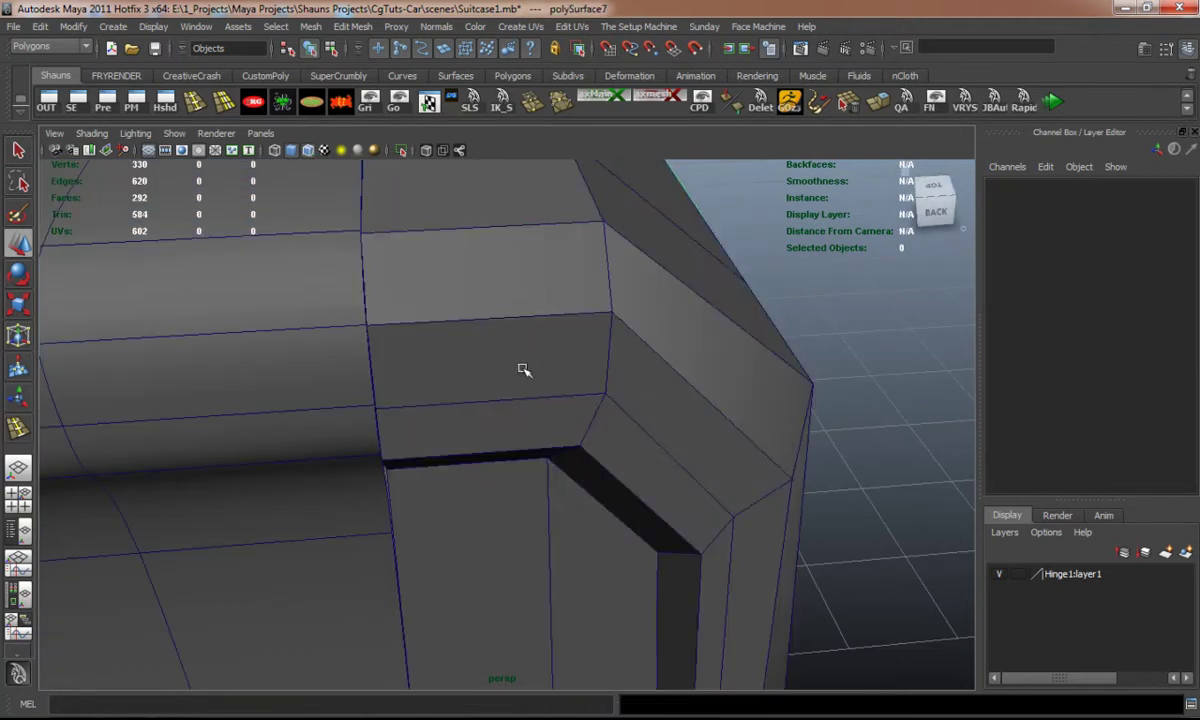
pyautogui.keyDown('alt'); pyautogui.moveTo(347, 466); pyautogui.dragTo(448, 364, button='middle'); pyautogui.keyUp('alt')
pyautogui.click(455, 369)
pyautogui.press('1')
# Step: Extrude the border edge loop of the extracted suitcase piece along the seam, setting Local Translate Z to -0.02
pyautogui.moveTo(530, 356); pyautogui.dragTo(536, 318, button='right')
pyautogui.click(515, 358)
pyautogui.keyDown('alt'); pyautogui.moveTo(490, 395); pyautogui.dragTo(360, 420); pyautogui.keyUp('alt')
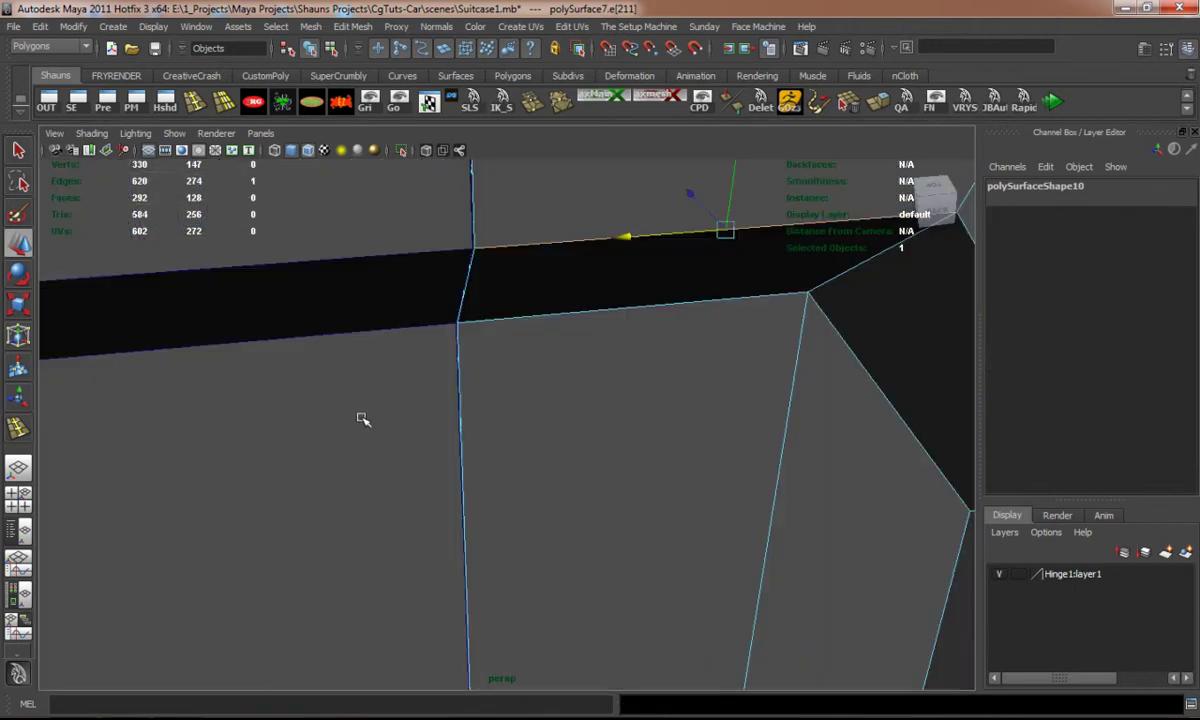
pyautogui.doubleClick(465, 404)
pyautogui.scroll(-3, 467, 407)
pyautogui.keyDown('alt'); pyautogui.moveTo(469, 410); pyautogui.dragTo(613, 445); pyautogui.keyUp('alt')
pyautogui.click(876, 104)
pyautogui.scroll(-5, 485, 405)
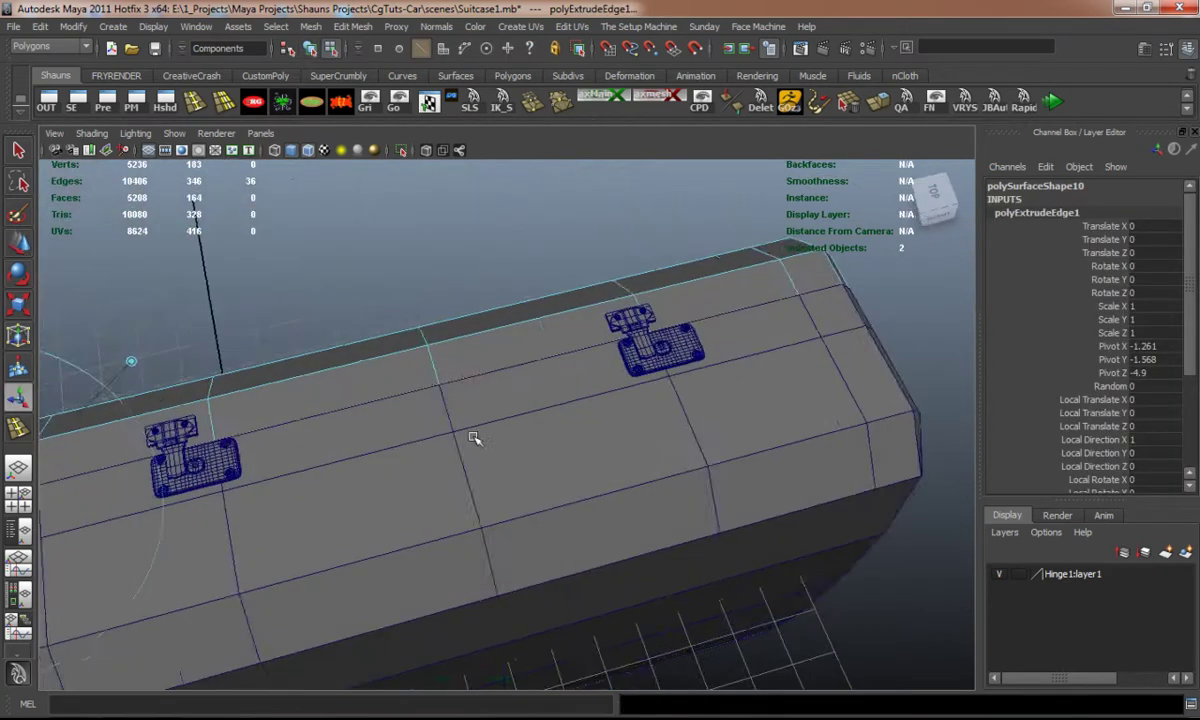
pyautogui.keyDown('alt'); pyautogui.moveTo(613, 445); pyautogui.dragTo(659, 407, button='middle'); pyautogui.keyUp('alt')
pyautogui.keyDown('alt'); pyautogui.moveTo(659, 407); pyautogui.dragTo(686, 396); pyautogui.keyUp('alt')
pyautogui.keyDown('alt'); pyautogui.moveTo(686, 396); pyautogui.dragTo(562, 450, button='middle'); pyautogui.keyUp('alt')
pyautogui.scroll(5, 562, 450)
pyautogui.keyDown('alt'); pyautogui.moveTo(467, 432); pyautogui.dragTo(511, 473, button='middle'); pyautogui.keyUp('alt')
pyautogui.keyDown('alt'); pyautogui.moveTo(510, 473); pyautogui.dragTo(457, 455); pyautogui.keyUp('alt')
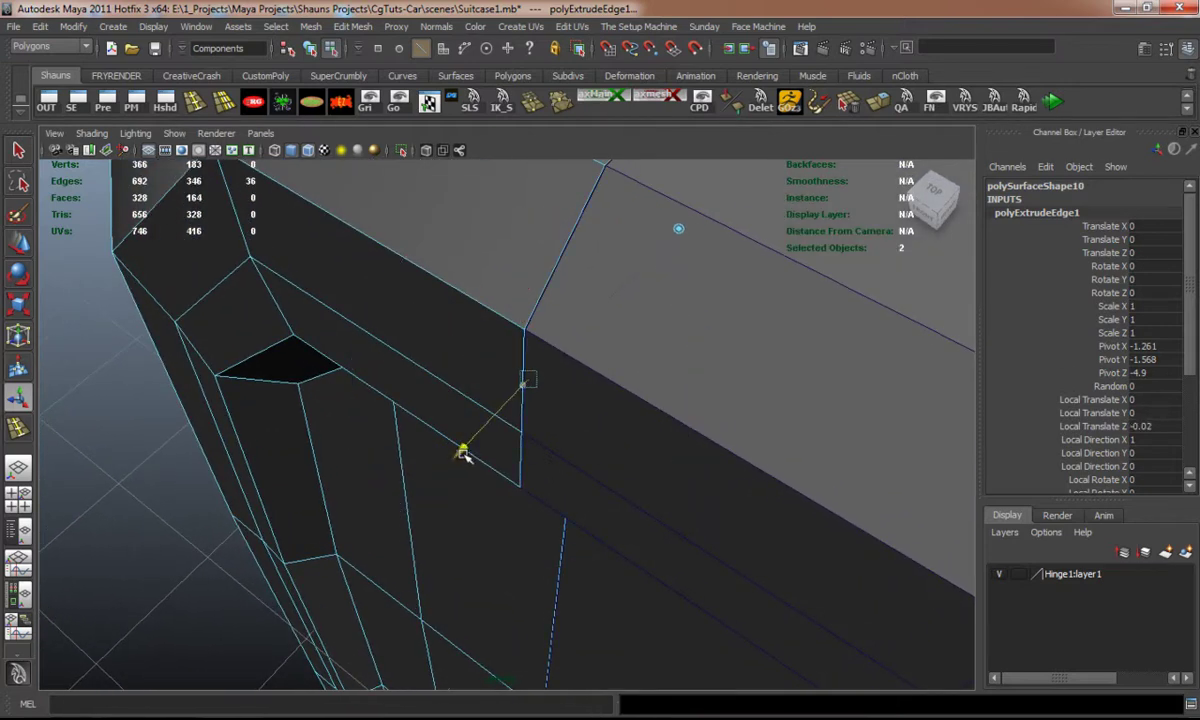
# Step: Extrude the same seam border edges again with Local Translate Z -0.016 and display both suitcase pieces smoothed
pyautogui.press('g')
pyautogui.moveTo(621, 439); pyautogui.dragTo(614, 433)
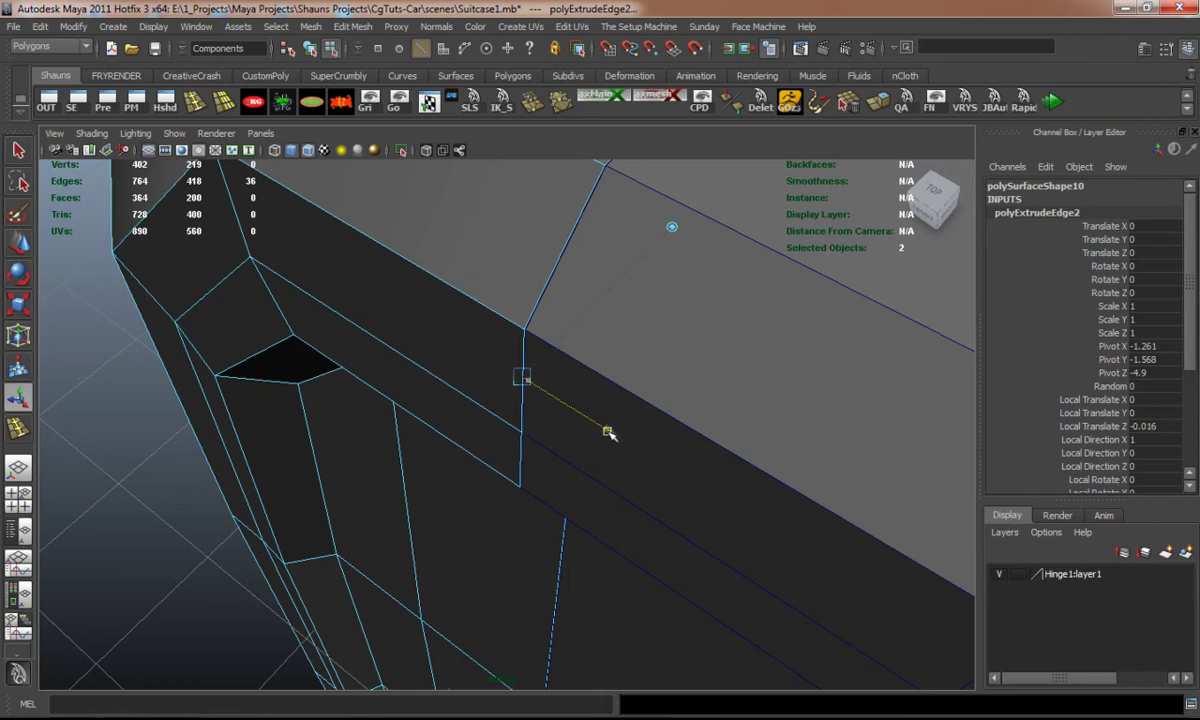
pyautogui.press('3')
pyautogui.click(164, 468)
pyautogui.click(636, 406)
pyautogui.press('3')
pyautogui.moveTo(622, 408); pyautogui.dragTo(648, 391, button='right')
pyautogui.click(562, 407)
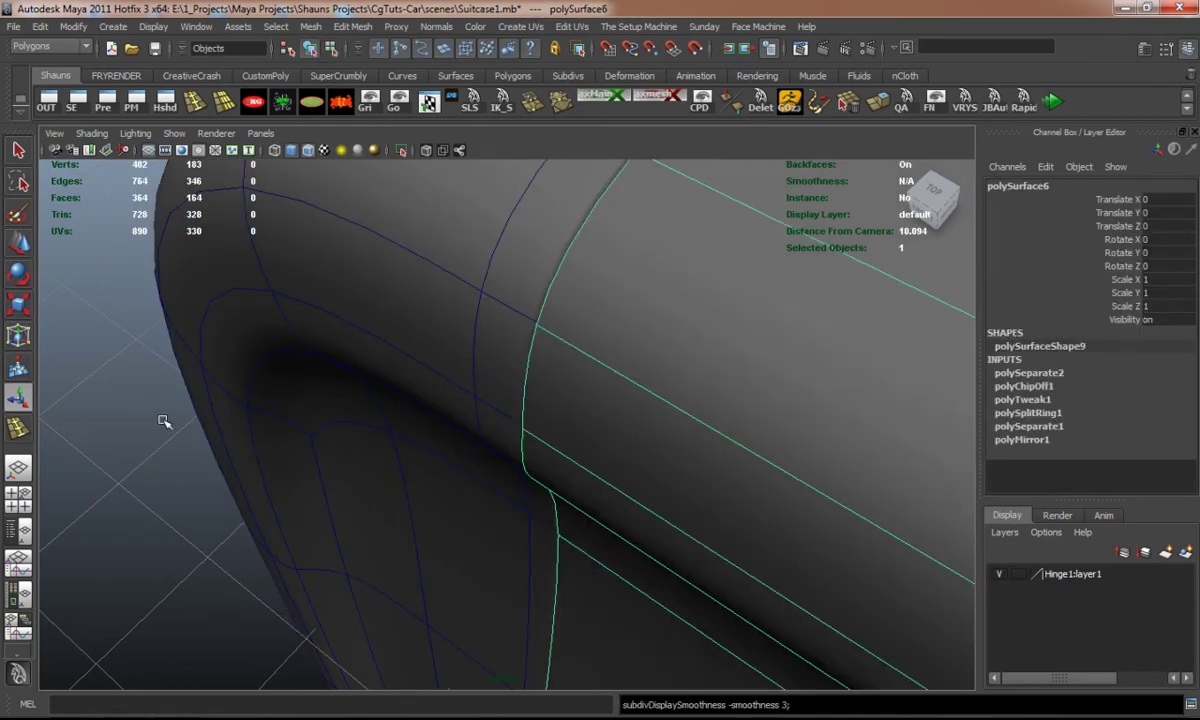
pyautogui.click(188, 394)
# Step: Return both suitcase pieces to the unsmoothed display
pyautogui.moveTo(565, 357); pyautogui.dragTo(549, 316, button='right')
pyautogui.click(557, 327)
pyautogui.press('1')
pyautogui.click(560, 318)
pyautogui.press('1')
# Step: Select the seam border edge loop of the suitcase body and extrude it by a very small amount
pyautogui.doubleClick(540, 306)
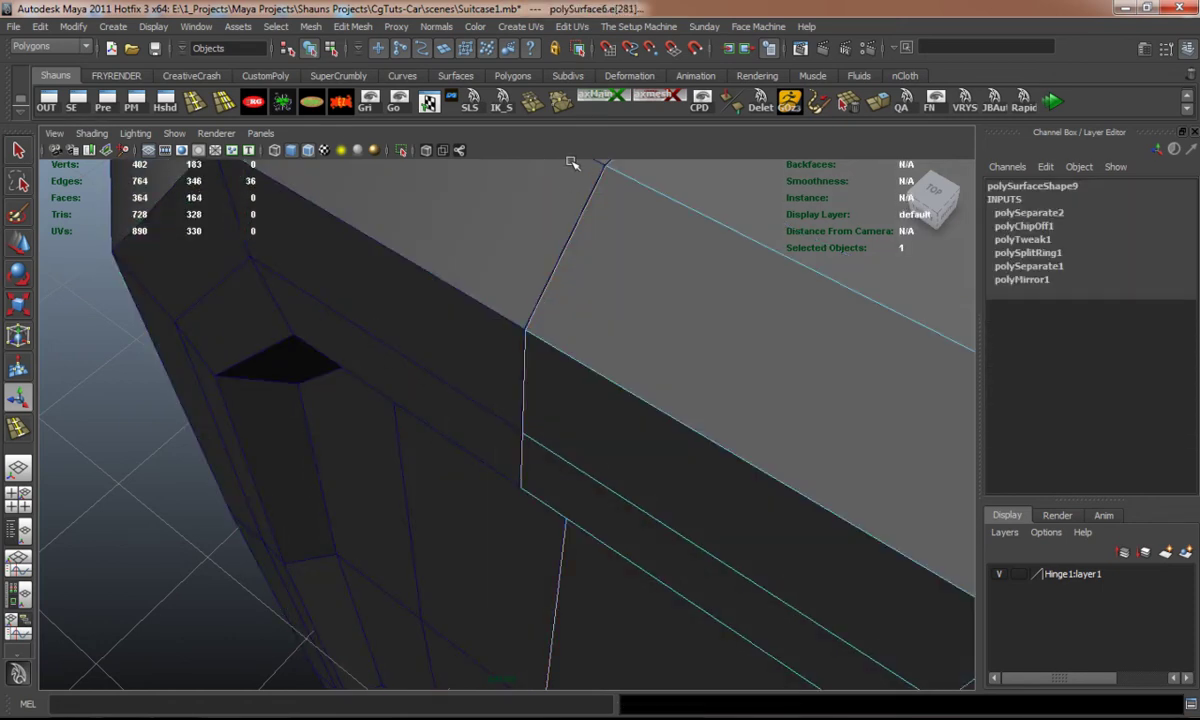
pyautogui.click(874, 103)
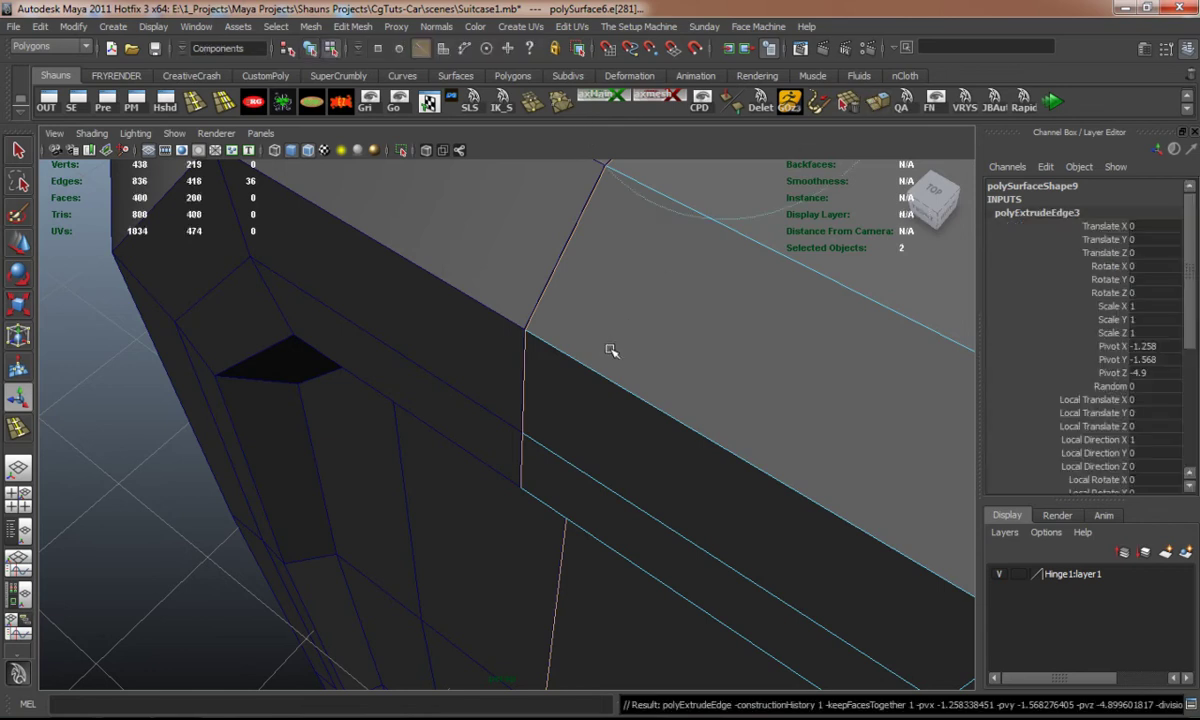
pyautogui.scroll(-4, 602, 343)
pyautogui.keyDown('alt'); pyautogui.moveTo(603, 343); pyautogui.dragTo(552, 402, button='middle'); pyautogui.keyUp('alt')
pyautogui.scroll(4, 560, 438)
pyautogui.scroll(1, 531, 437)
pyautogui.scroll(1, 553, 403)
pyautogui.moveTo(553, 436); pyautogui.dragTo(555, 437)
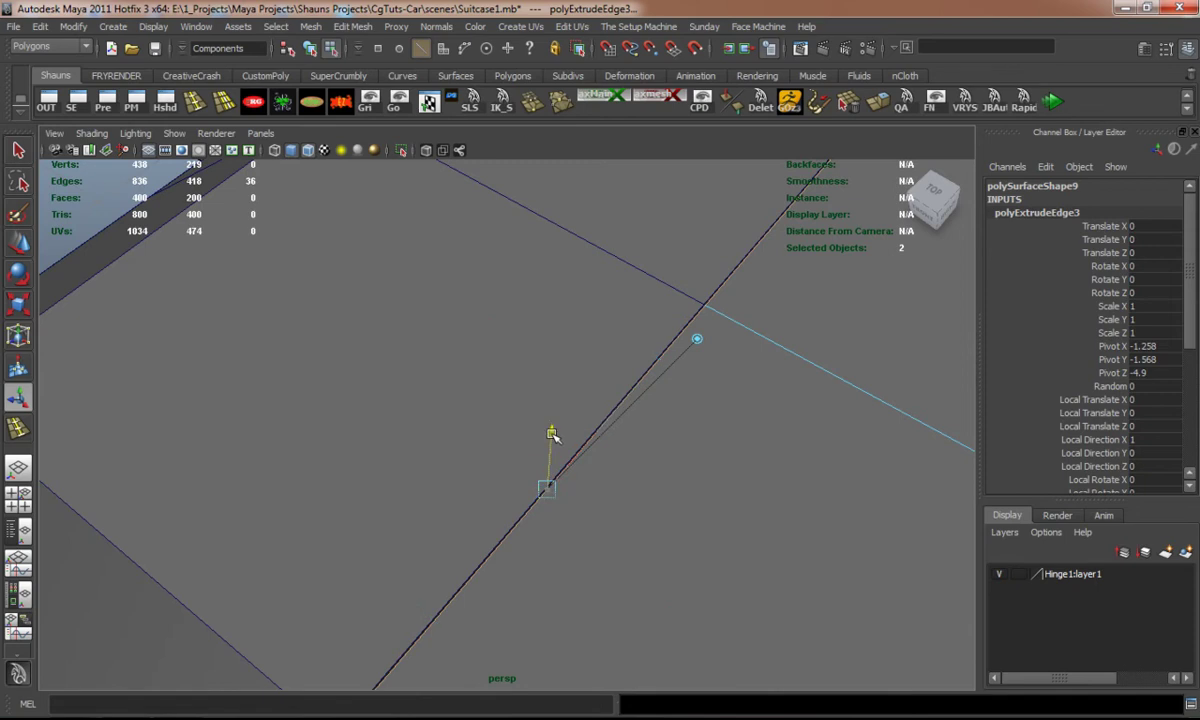
# Step: Extrude the body's seam border edges again with Local Translate Z -0.009 and preview both pieces smoothed
pyautogui.press('g')
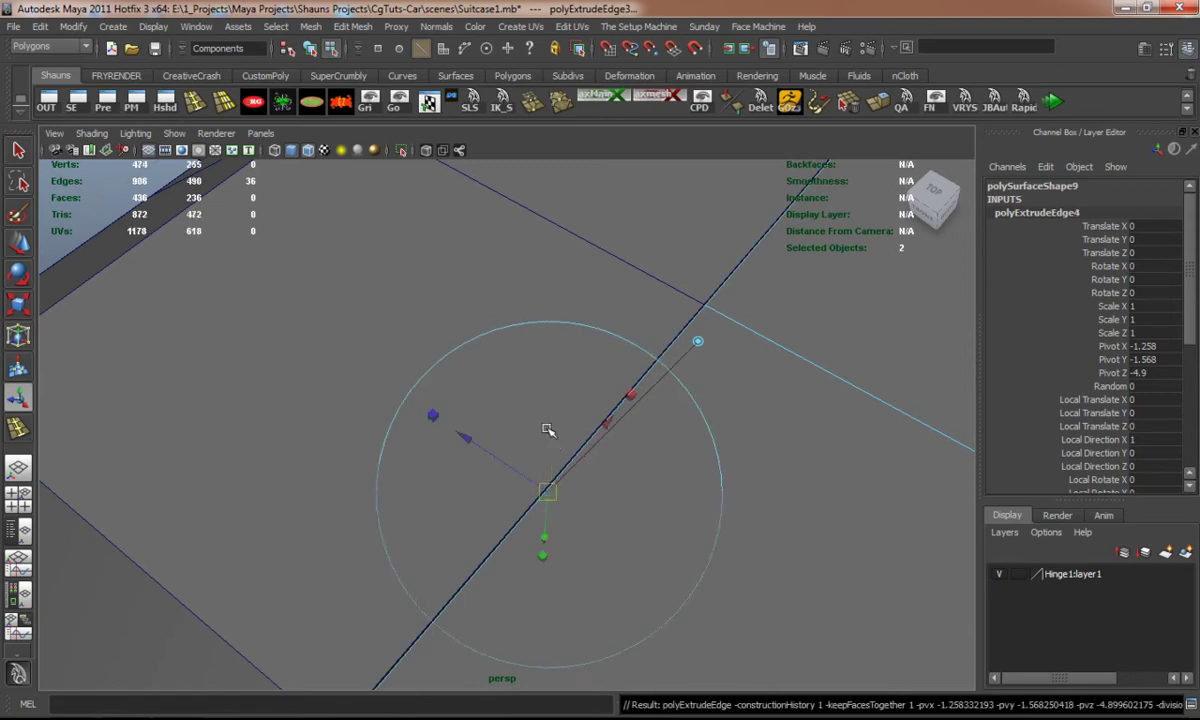
pyautogui.moveTo(470, 444); pyautogui.dragTo(469, 437)
pyautogui.press('3')
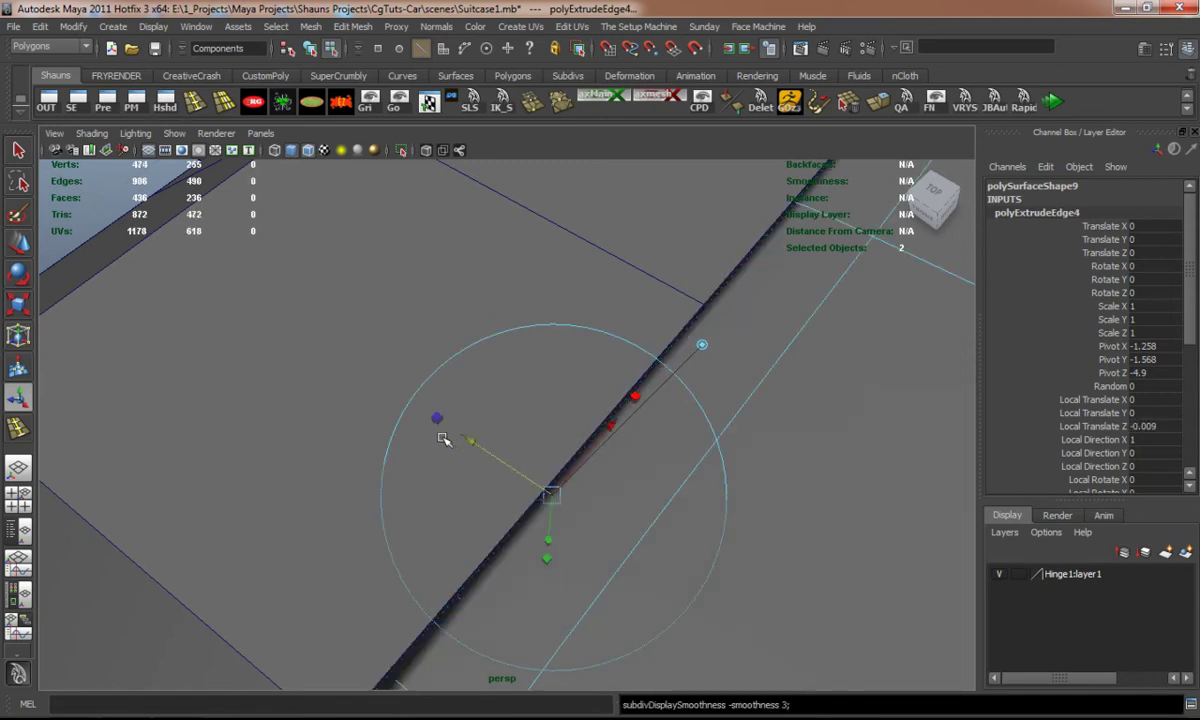
pyautogui.keyDown('alt'); pyautogui.moveTo(451, 435); pyautogui.dragTo(260, 421, button='right'); pyautogui.keyUp('alt')
pyautogui.click(207, 410)
pyautogui.moveTo(434, 417); pyautogui.dragTo(466, 397, button='right')
pyautogui.click(466, 397)
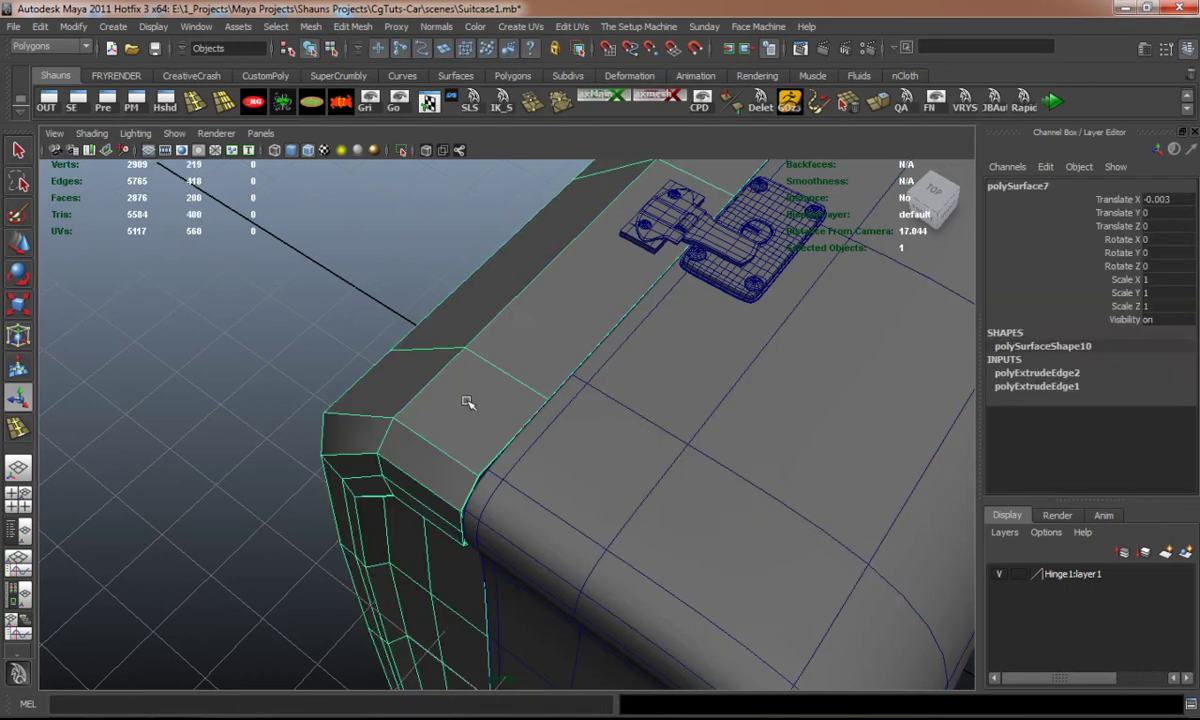
pyautogui.press('3')
pyautogui.click(530, 465)
pyautogui.press('3')
pyautogui.click(314, 440)
# Step: Inspect the smoothed seam at the suitcase's rounded corner and display the suitcase body unsmoothed
pyautogui.scroll(-5, 345, 442)
pyautogui.keyDown('alt'); pyautogui.moveTo(370, 437); pyautogui.dragTo(528, 415); pyautogui.keyUp('alt')
pyautogui.keyDown('alt'); pyautogui.moveTo(528, 415); pyautogui.dragTo(420, 491, button='middle'); pyautogui.keyUp('alt')
pyautogui.scroll(8, 420, 491)
pyautogui.keyDown('alt'); pyautogui.moveTo(421, 491); pyautogui.dragTo(637, 484); pyautogui.keyUp('alt')
pyautogui.click(645, 482)
pyautogui.press('1')
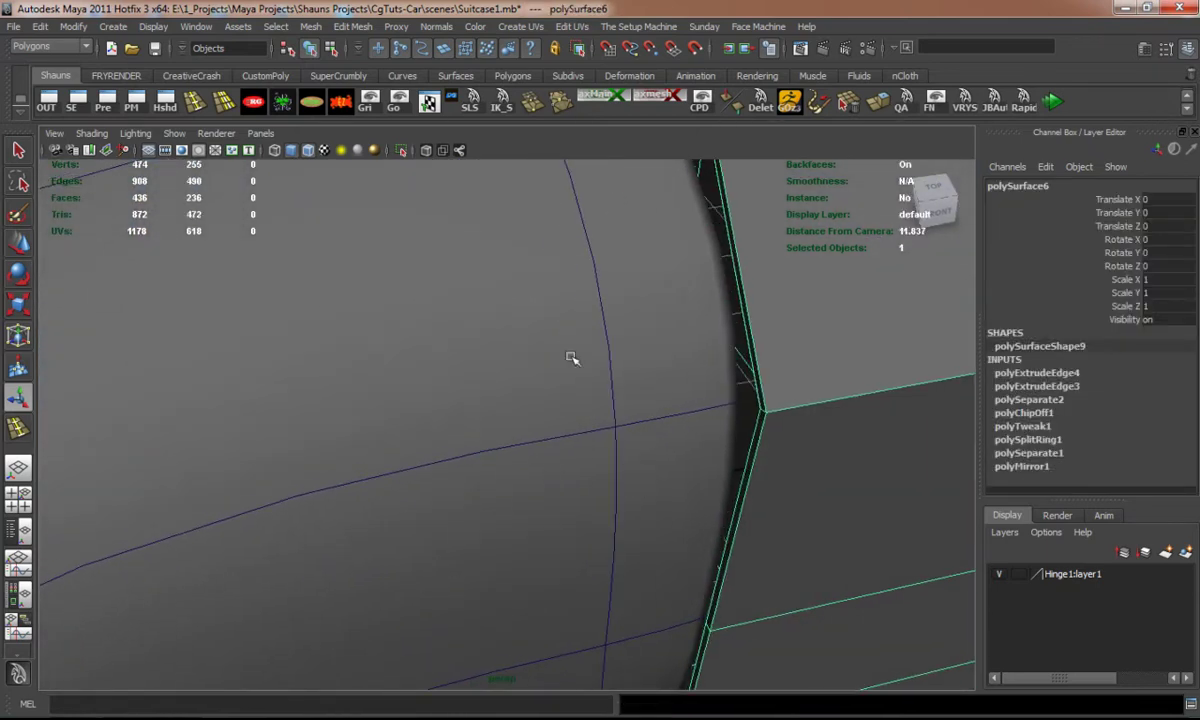
# Step: Insert two edge loops around the suitcase body close to its seam edge to keep the edge tight
pyautogui.click(195, 102)
pyautogui.keyDown('alt'); pyautogui.moveTo(674, 403); pyautogui.dragTo(704, 400, button='right'); pyautogui.keyUp('alt')
pyautogui.click(841, 419)
pyautogui.click(845, 410)
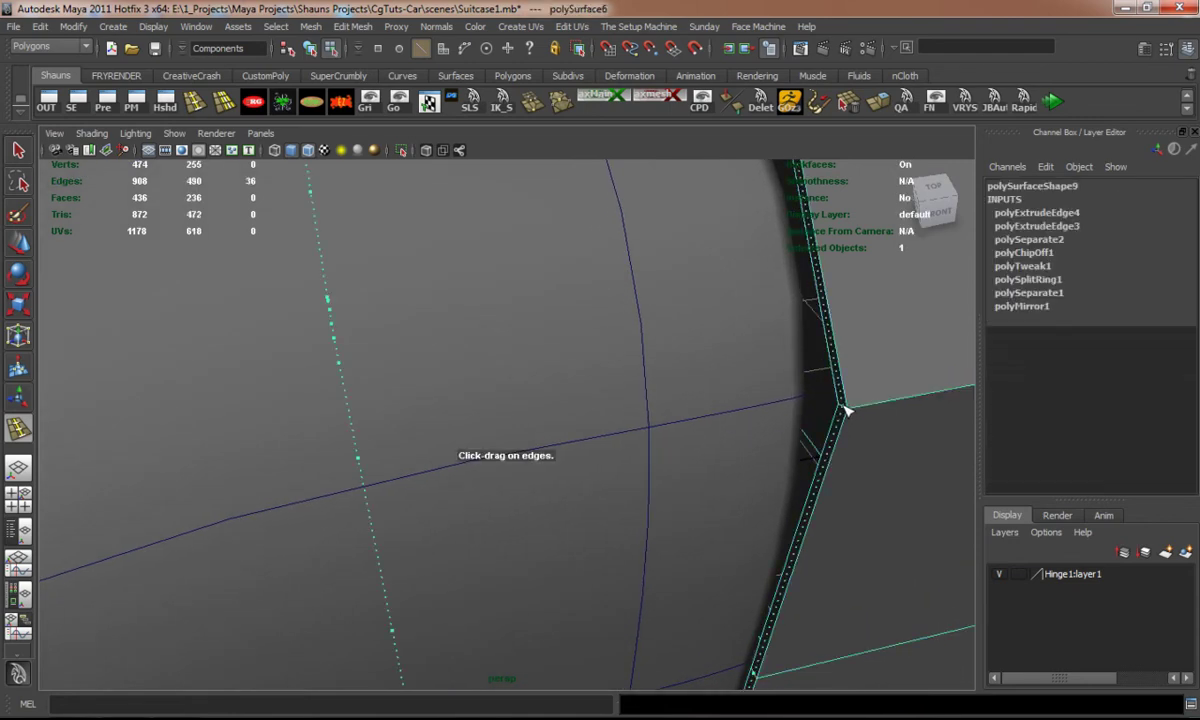
pyautogui.click(845, 410)
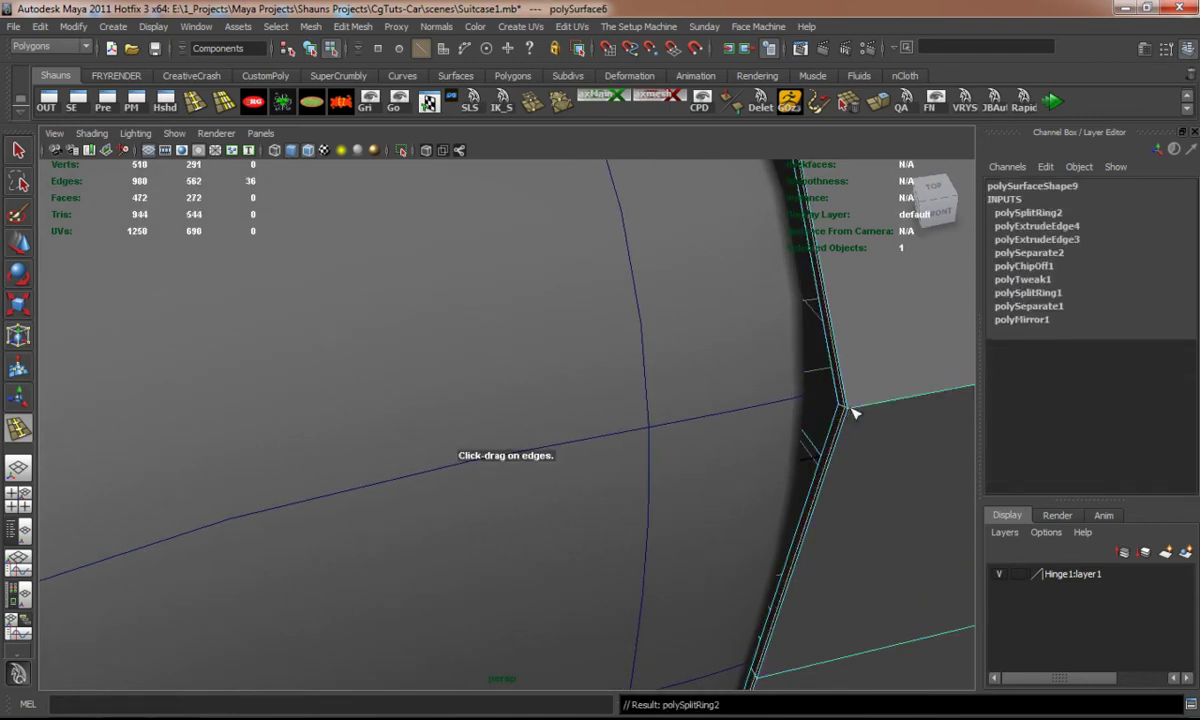
pyautogui.click(850, 409)
# Step: Insert an edge loop around the extracted piece beside the seam and display that piece smoothed
pyautogui.click(705, 412)
pyautogui.keyDown('alt'); pyautogui.moveTo(850, 387); pyautogui.dragTo(562, 458, button='middle'); pyautogui.keyUp('alt')
pyautogui.press('1')
pyautogui.keyDown('alt'); pyautogui.moveTo(452, 476); pyautogui.dragTo(515, 483); pyautogui.keyUp('alt')
pyautogui.press('3')
pyautogui.press('w')
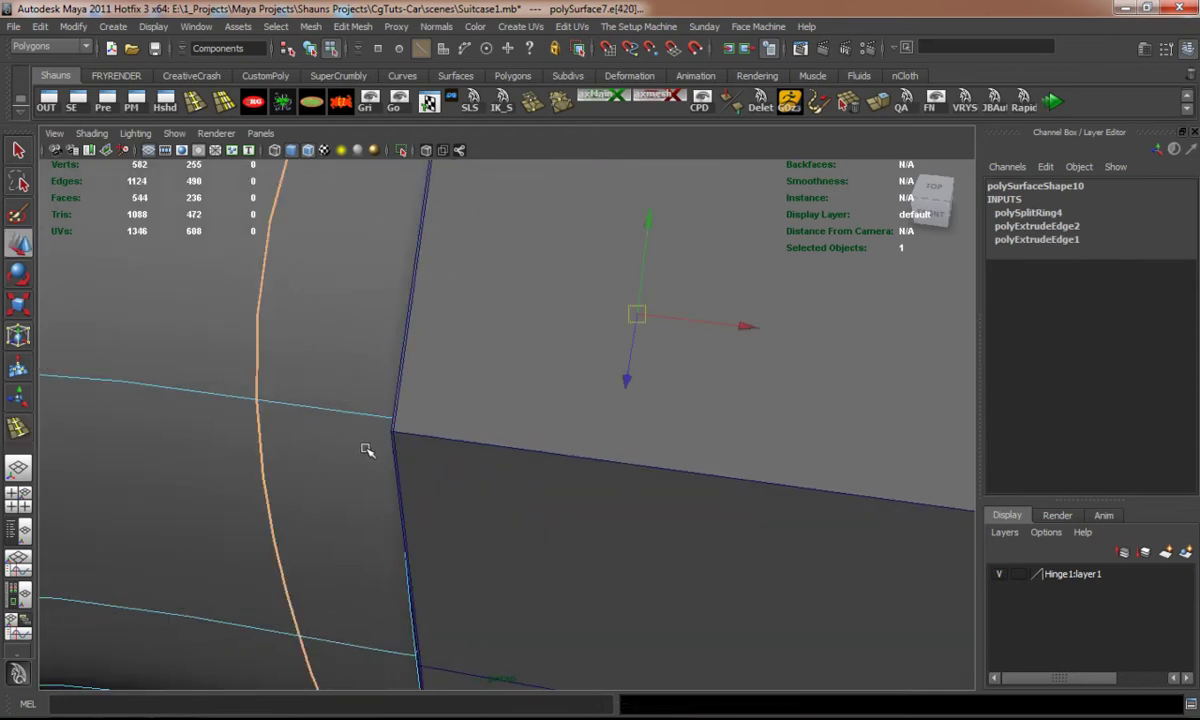
pyautogui.scroll(-3, 362, 449)
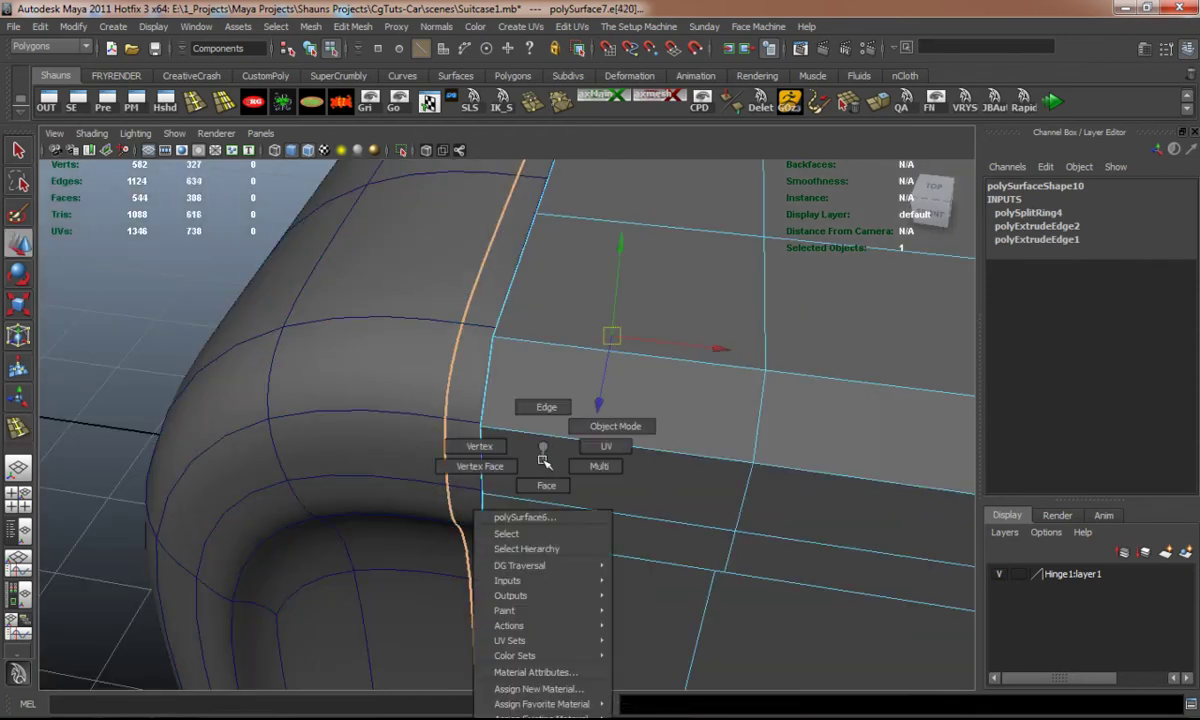
# Step: Put the suitcase body on a new display layer and hide that layer
pyautogui.press('F8')
pyautogui.click(783, 522)
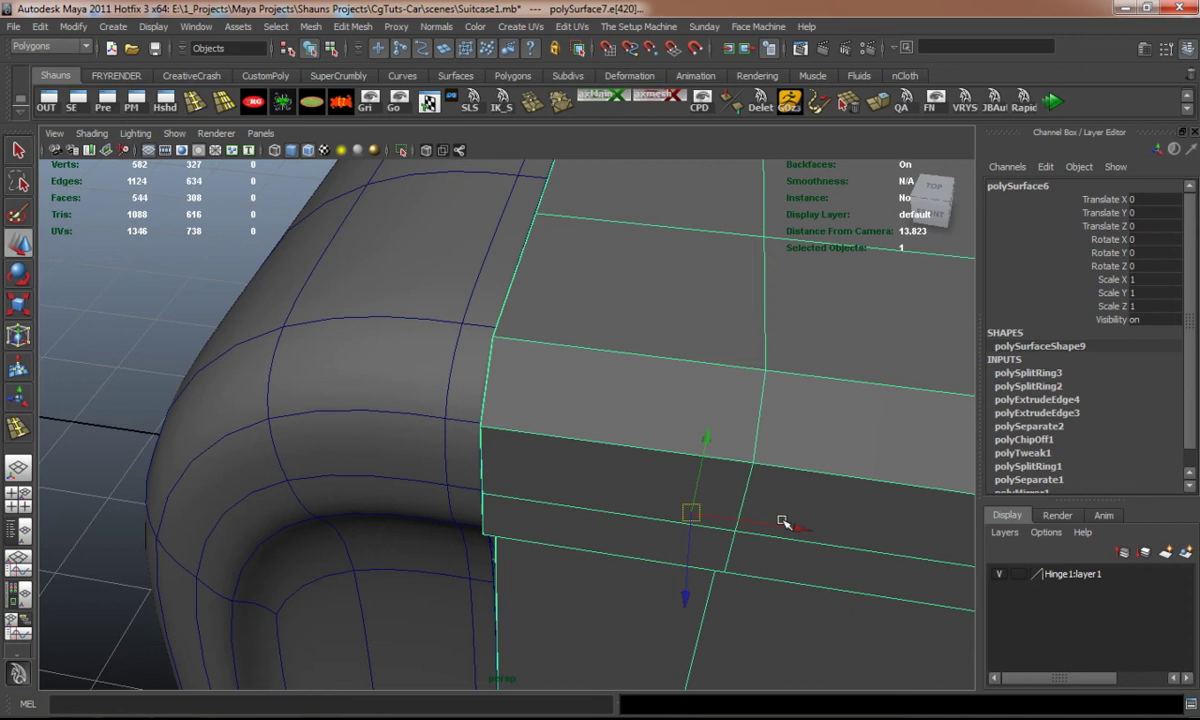
pyautogui.click(1185, 553)
pyautogui.click(999, 575)
pyautogui.click(50, 335)
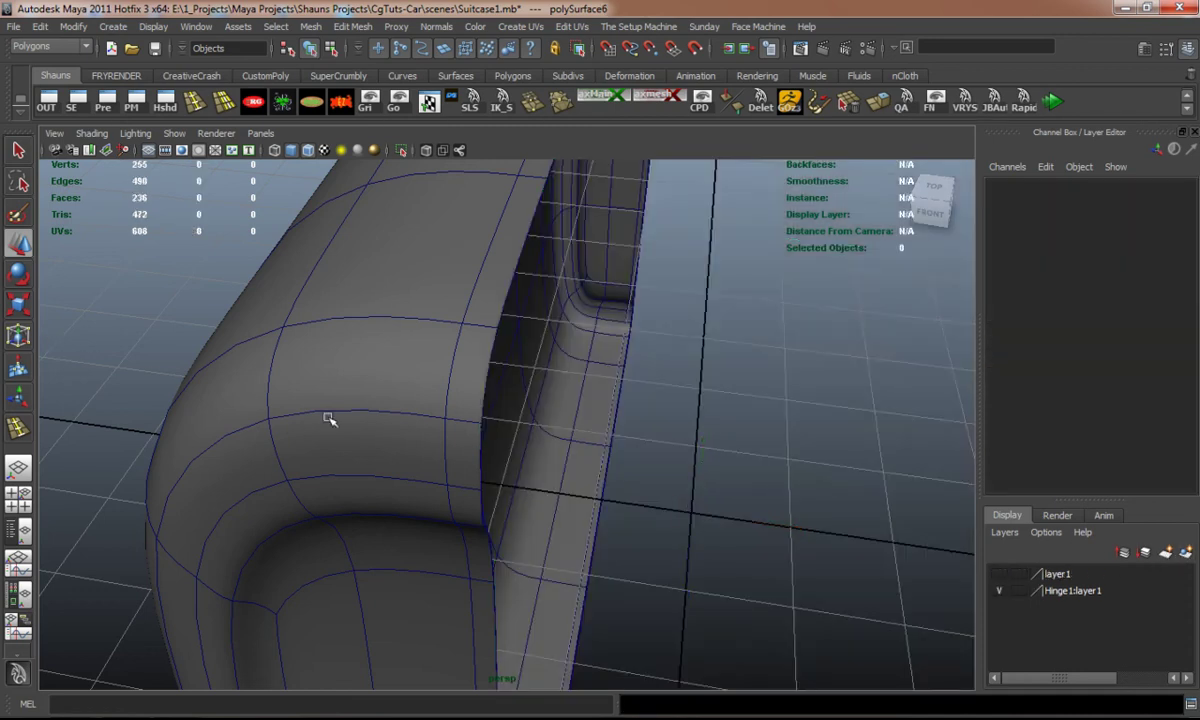
# Step: Display the extracted piece unsmoothed with a close view of its folded seam edge
pyautogui.keyDown('alt'); pyautogui.moveTo(336, 432); pyautogui.dragTo(282, 428); pyautogui.keyUp('alt')
pyautogui.keyDown('alt'); pyautogui.moveTo(282, 428); pyautogui.dragTo(429, 481, button='middle'); pyautogui.keyUp('alt')
pyautogui.scroll(3, 429, 478)
pyautogui.click(395, 449)
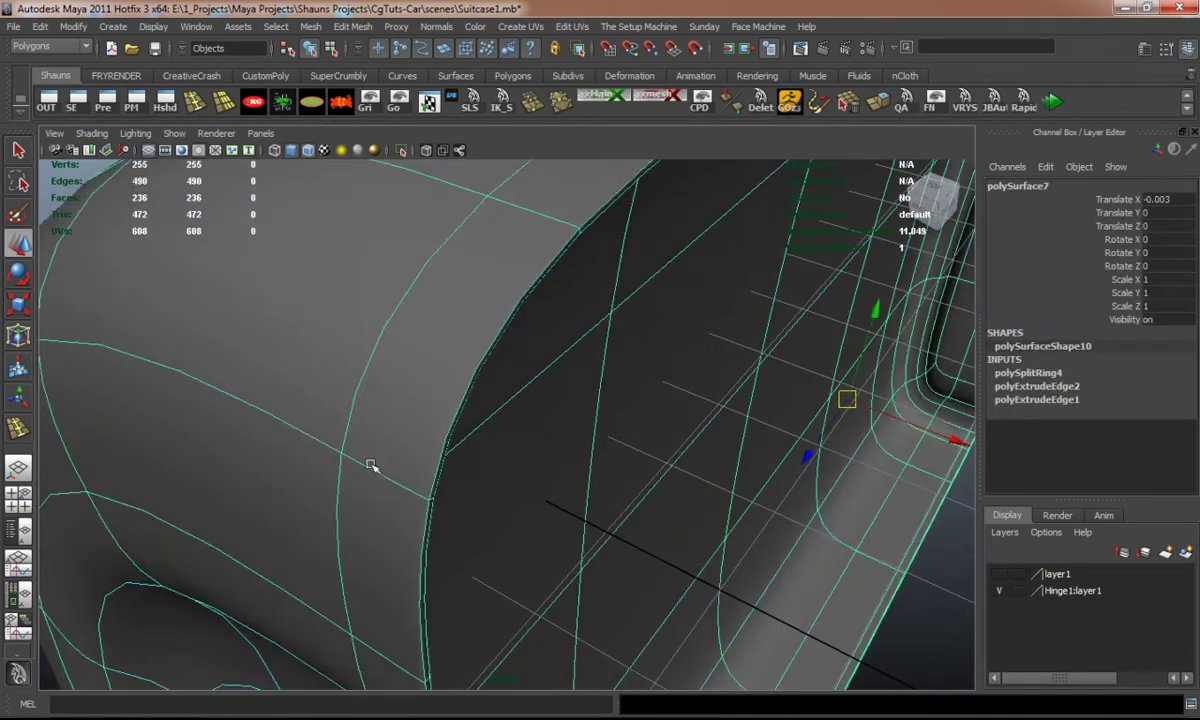
pyautogui.press('1')
pyautogui.keyDown('alt'); pyautogui.moveTo(377, 463); pyautogui.dragTo(405, 466, button='right'); pyautogui.keyUp('alt')
pyautogui.keyDown('alt'); pyautogui.moveTo(405, 465); pyautogui.dragTo(442, 465); pyautogui.keyUp('alt')
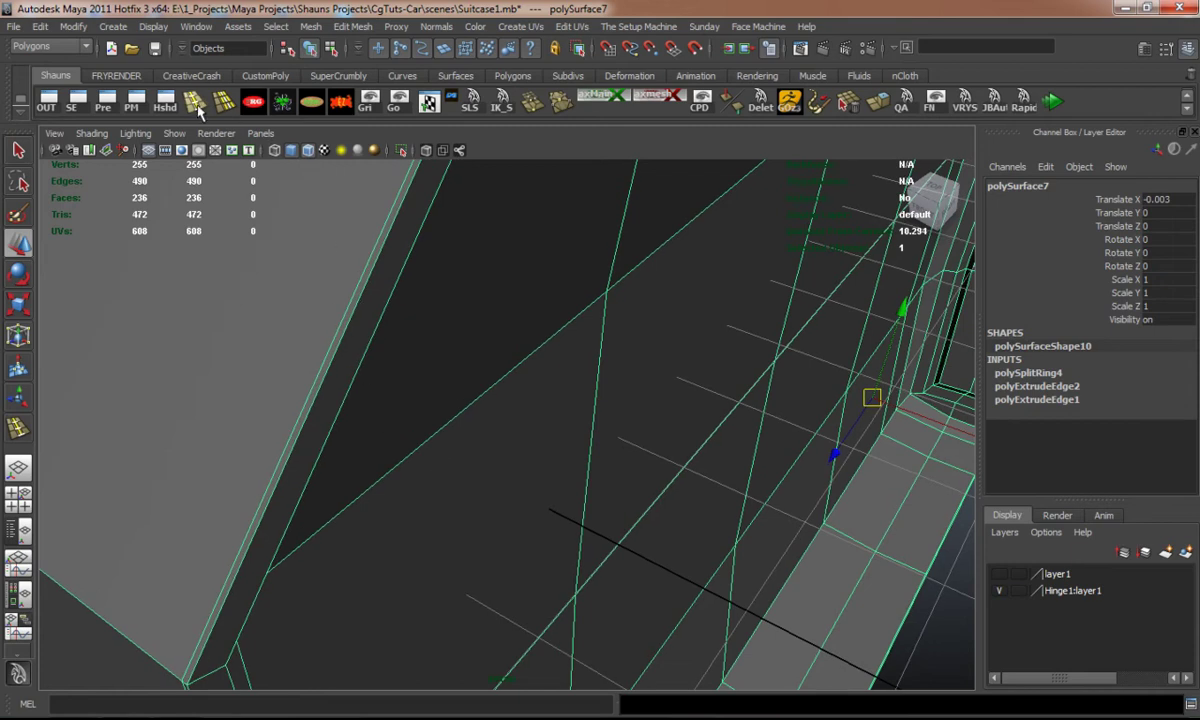
# Step: Insert an edge loop along the inner extruded strip of the extracted piece and display the piece smoothed
pyautogui.click(197, 106)
pyautogui.moveTo(281, 445)
pyautogui.keyDown('alt'); pyautogui.mouseDown()
pyautogui.moveTo(270, 436)
pyautogui.moveTo(298, 458)
pyautogui.mouseUp(); pyautogui.keyUp('alt')
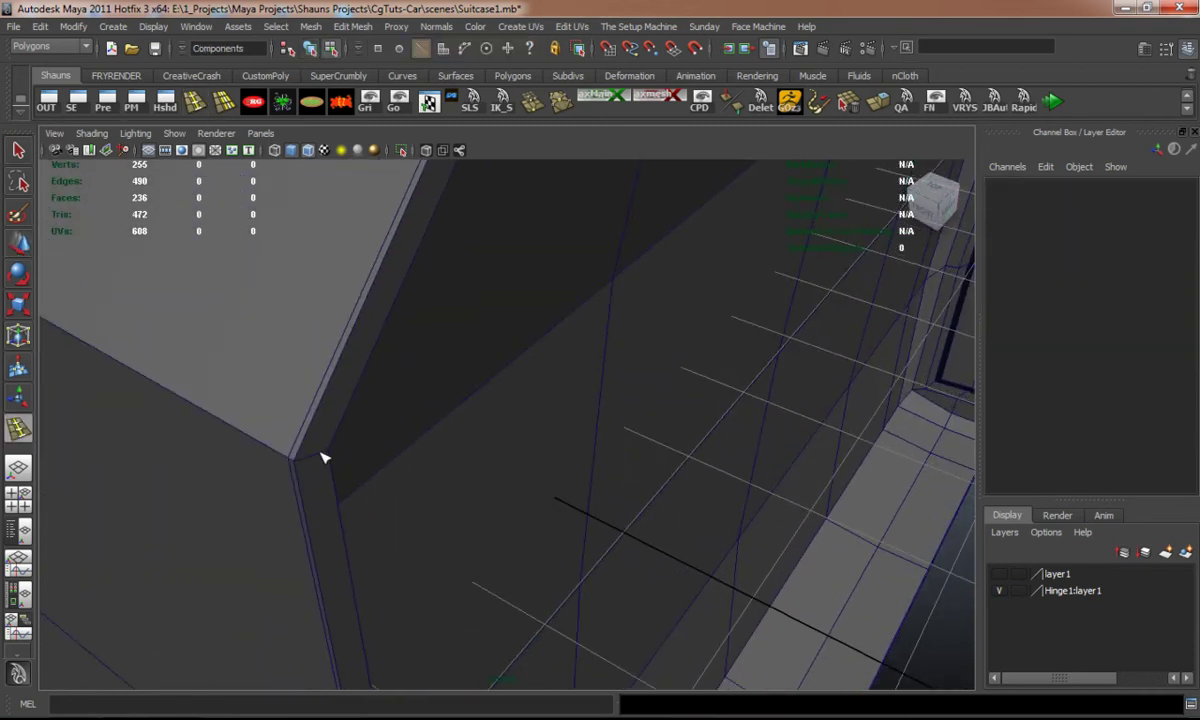
pyautogui.click(322, 458)
pyautogui.click(317, 458)
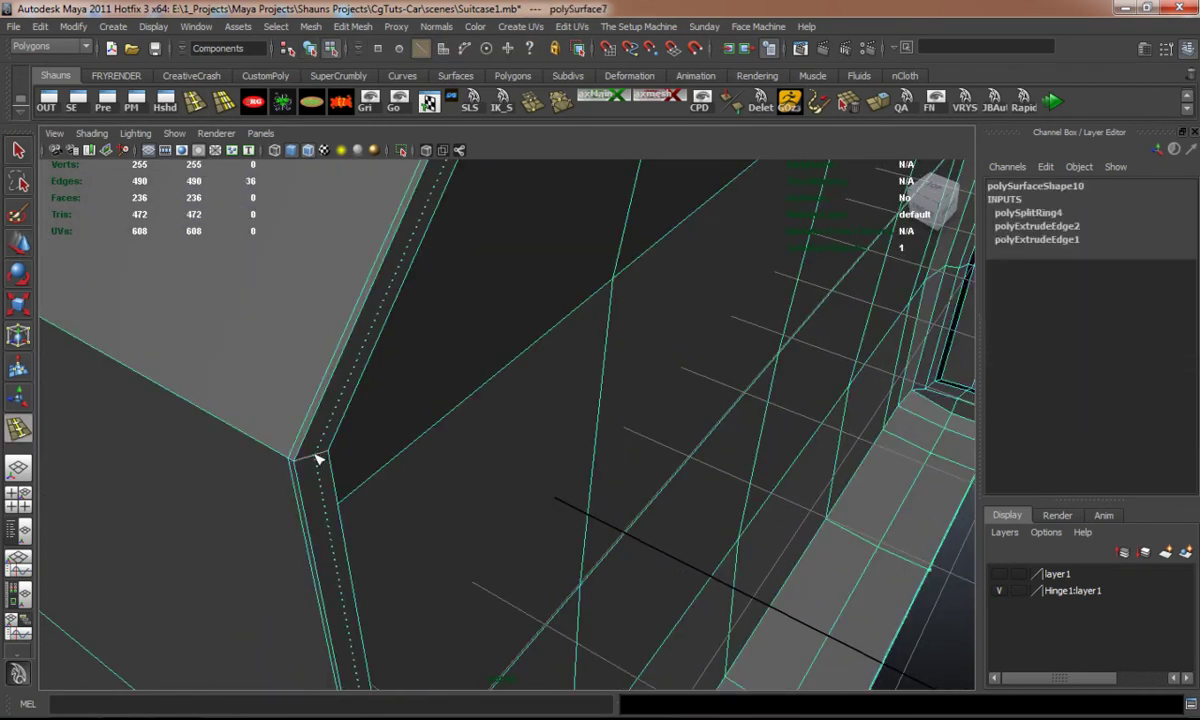
pyautogui.press('3')
pyautogui.moveTo(312, 456); pyautogui.dragTo(240, 464, button='right')
pyautogui.click(238, 465)
pyautogui.keyDown('alt'); pyautogui.moveTo(271, 485); pyautogui.dragTo(358, 478); pyautogui.keyUp('alt')
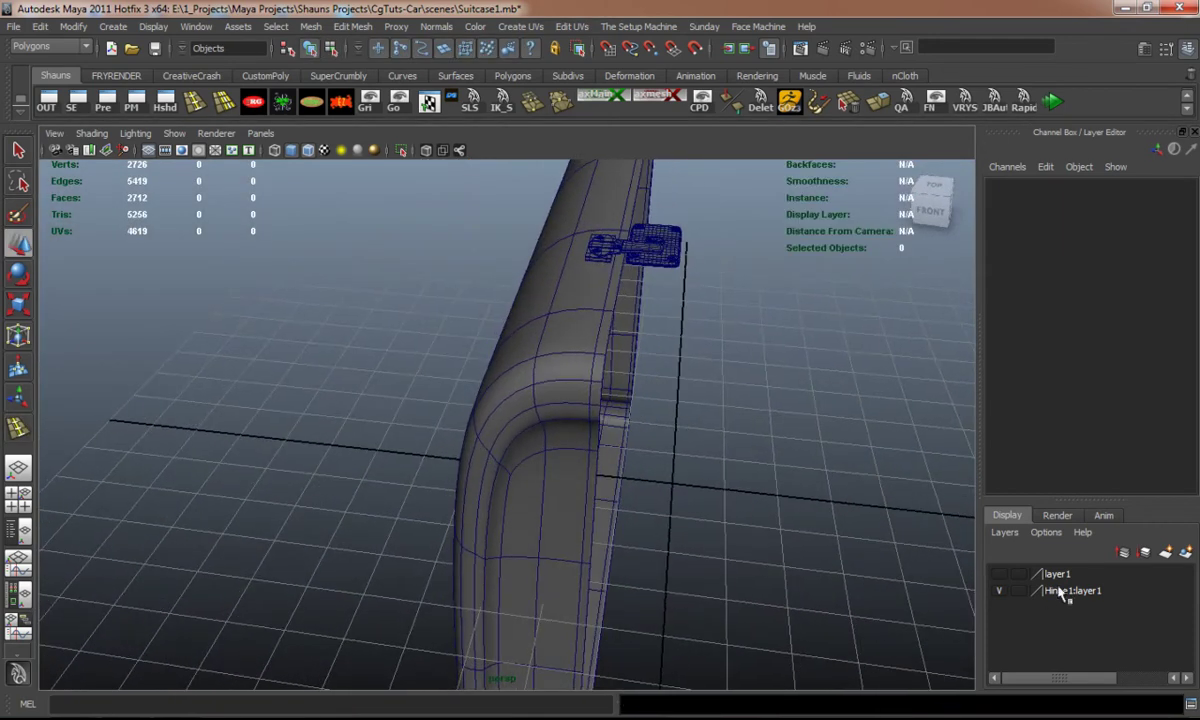
# Step: Make layer1 visible again and display the suitcase body smoothed
pyautogui.click(1003, 575)
pyautogui.keyDown('alt'); pyautogui.moveTo(708, 508); pyautogui.dragTo(747, 503); pyautogui.keyUp('alt')
pyautogui.click(745, 503)
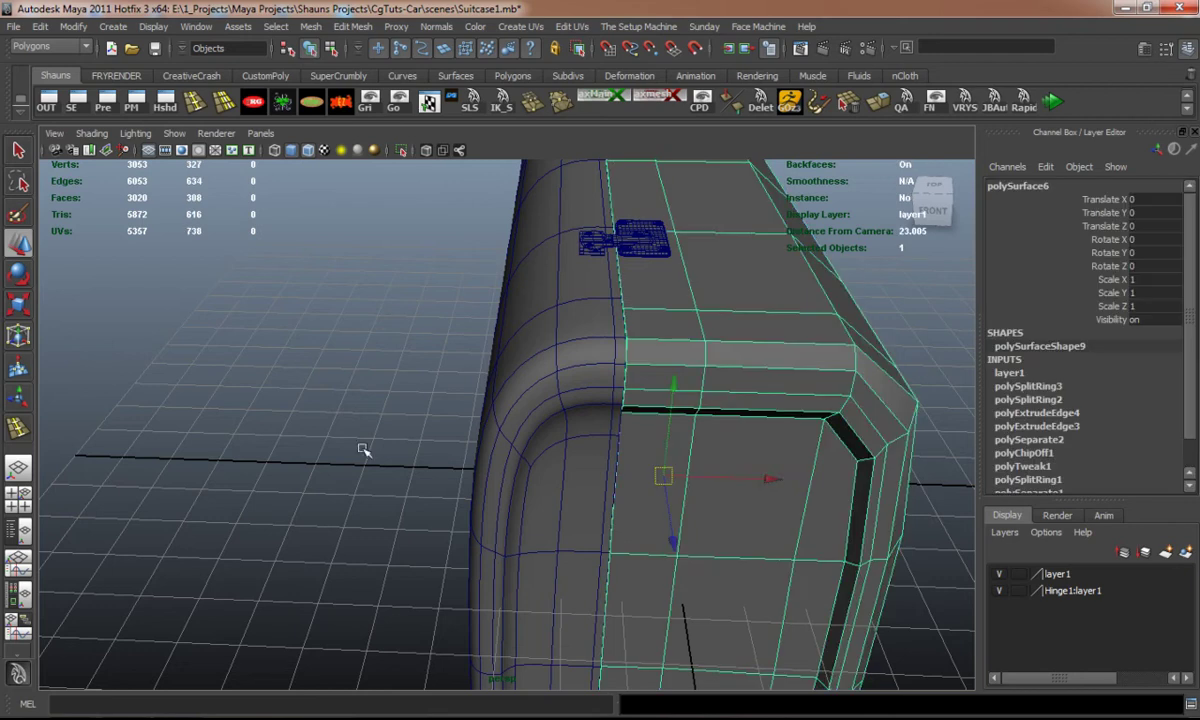
pyautogui.press('3')
pyautogui.click(361, 452)
pyautogui.keyDown('alt'); pyautogui.moveTo(396, 500); pyautogui.dragTo(521, 485); pyautogui.keyUp('alt')
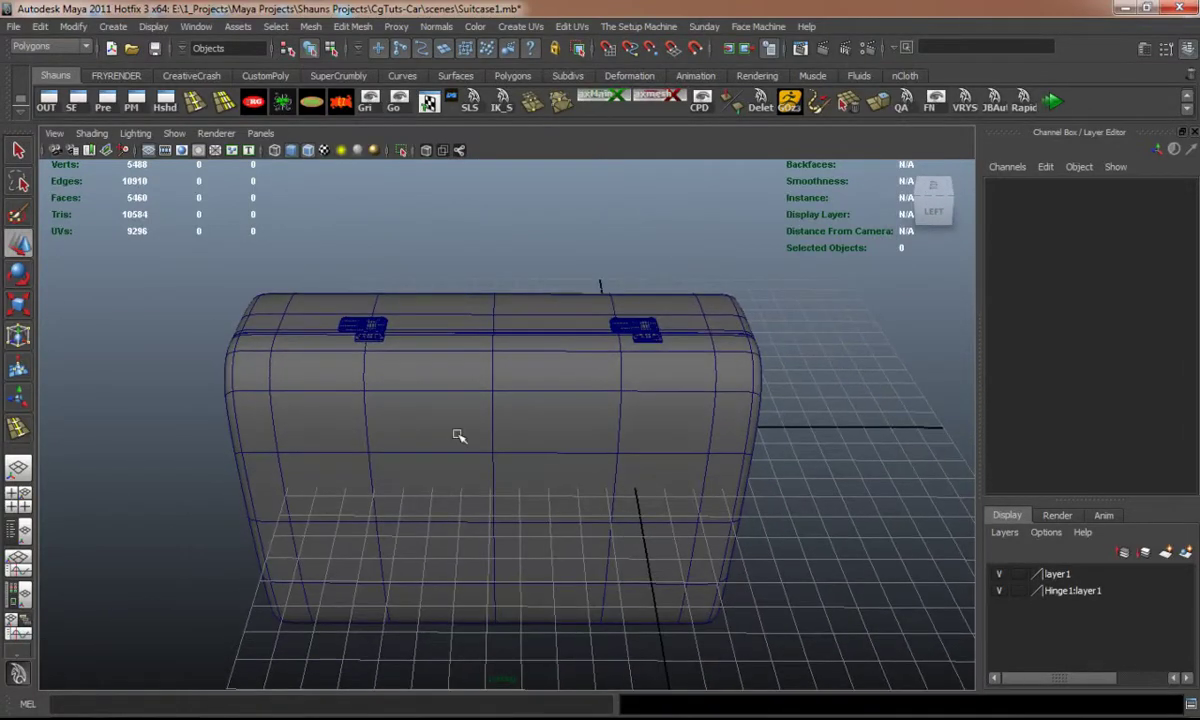
# Step: Examine how the two hinges sit across the seam on top of the smoothed suitcase
pyautogui.click(352, 322)
pyautogui.keyDown('shift'); pyautogui.click(625, 325); pyautogui.keyUp('shift')
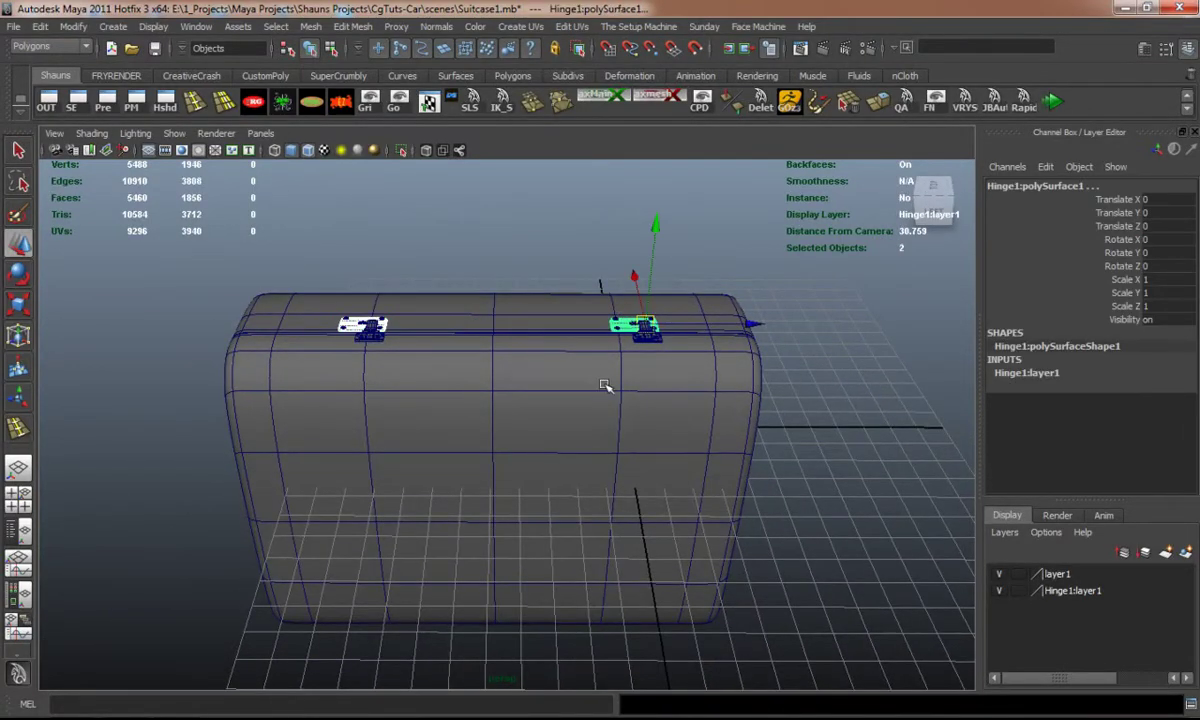
pyautogui.keyDown('alt'); pyautogui.moveTo(533, 346); pyautogui.dragTo(528, 415); pyautogui.keyUp('alt')
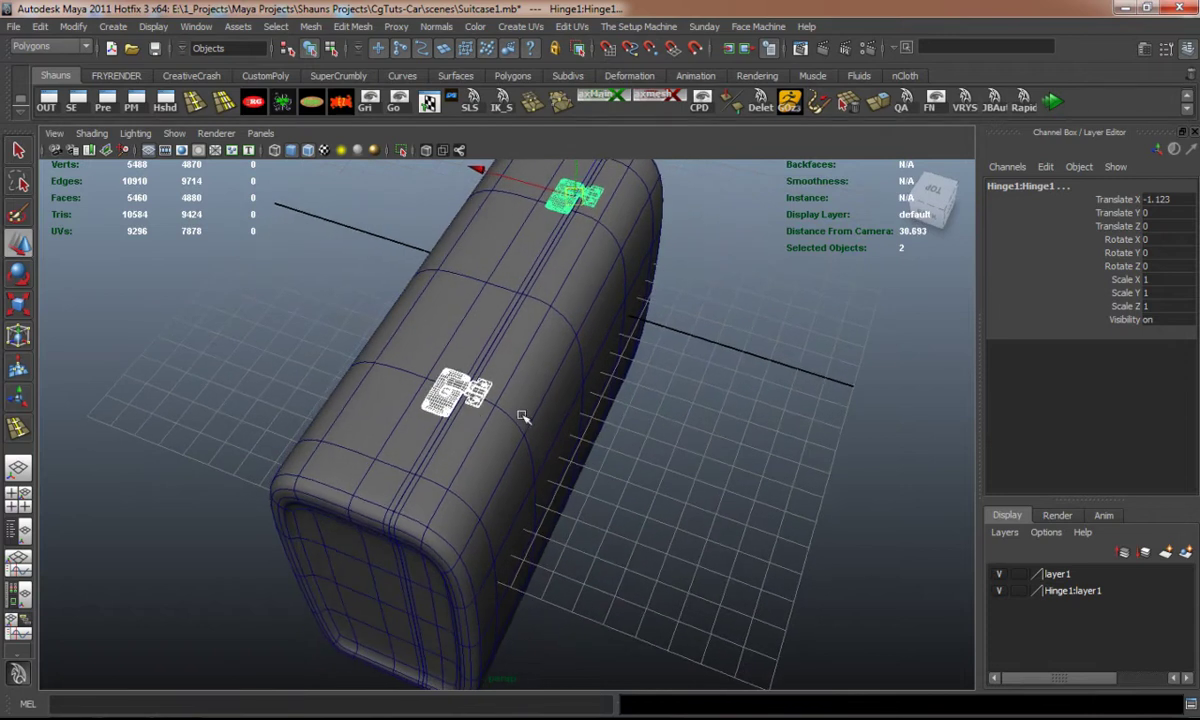
pyautogui.scroll(6, 471, 407)
pyautogui.click(616, 469)
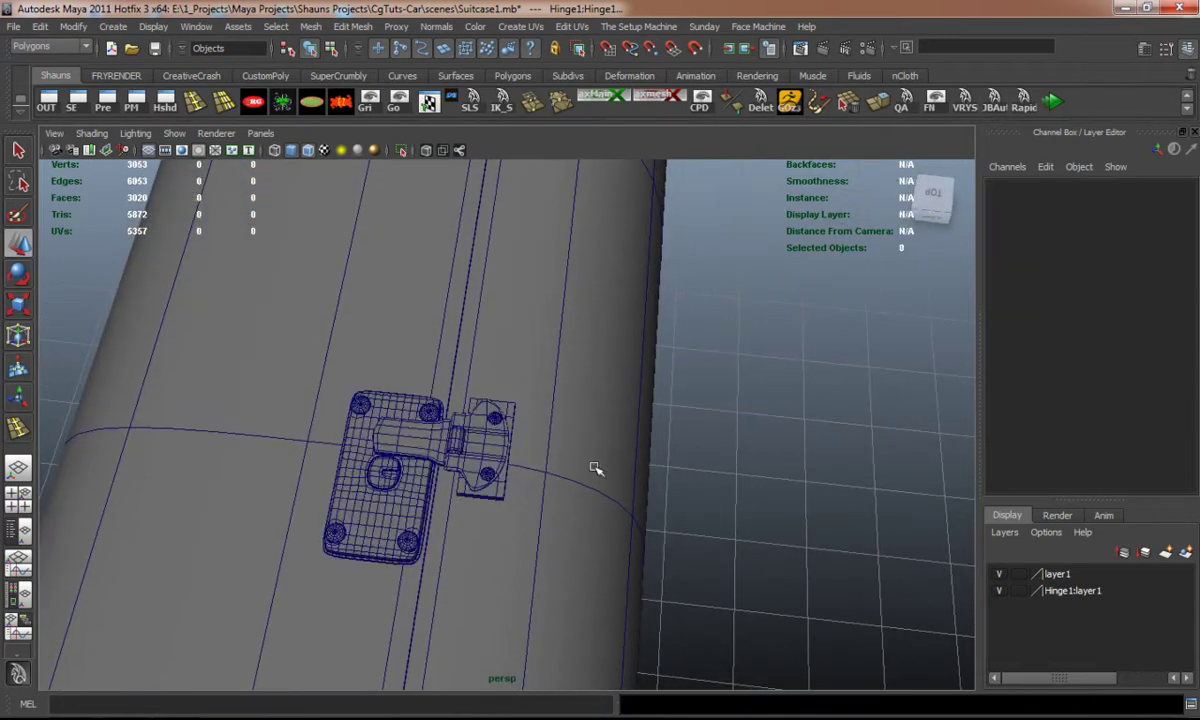
pyautogui.scroll(5, 603, 437)
pyautogui.keyDown('alt'); pyautogui.moveTo(330, 437); pyautogui.dragTo(235, 435); pyautogui.keyUp('alt')
pyautogui.scroll(-5, 347, 445)
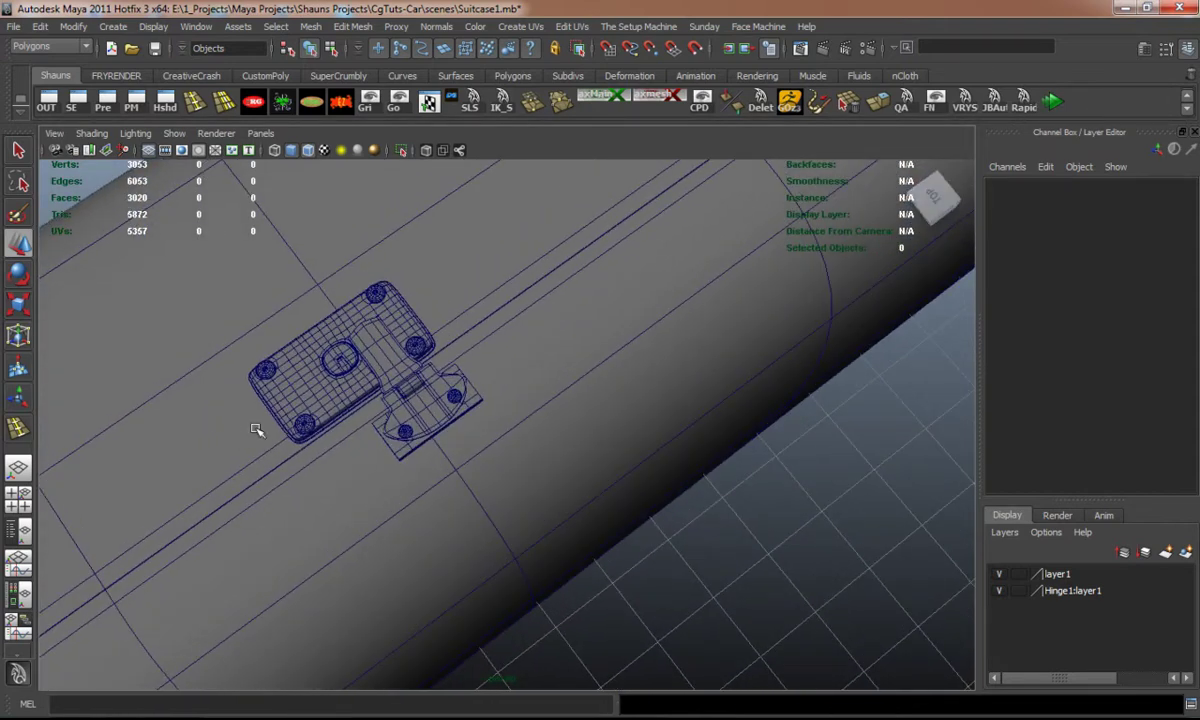
pyautogui.scroll(-3, 256, 430)
pyautogui.keyDown('alt'); pyautogui.moveTo(295, 437); pyautogui.dragTo(438, 441); pyautogui.keyUp('alt')
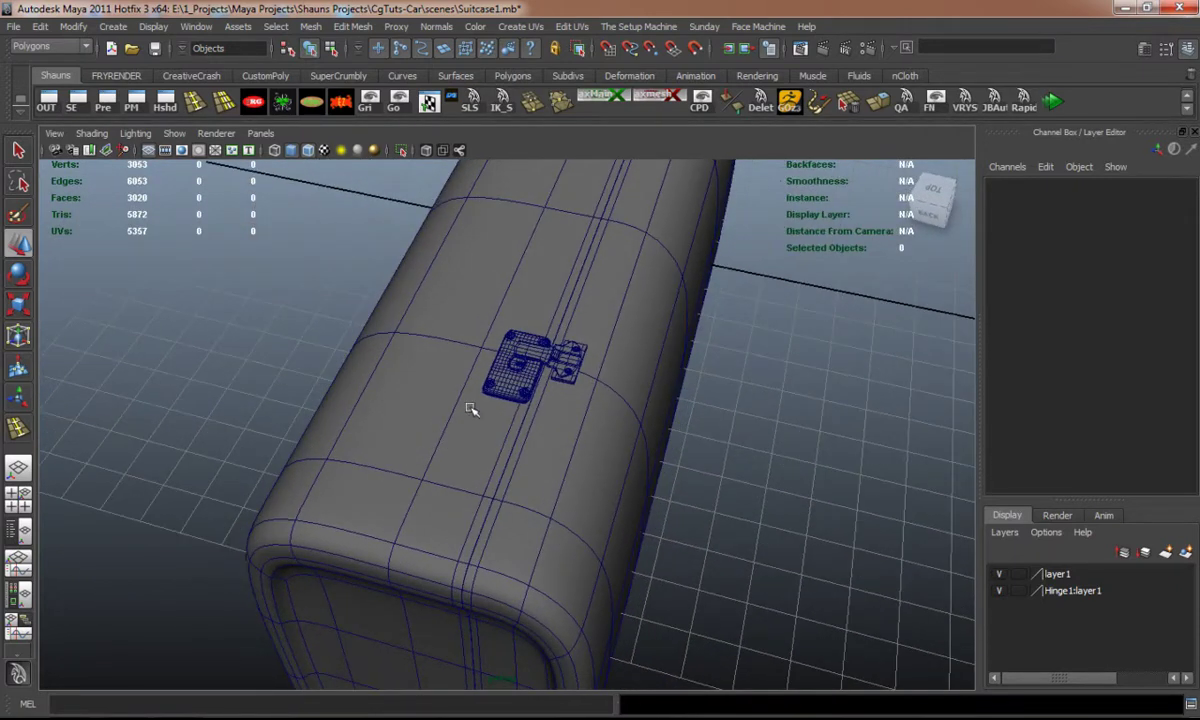
# Step: Group the complete hinges Hinge1:Hinge1 and Hinge2 with the Outliner open, and delete the group's channel box attributes
pyautogui.click(494, 381)
pyautogui.press('Up')
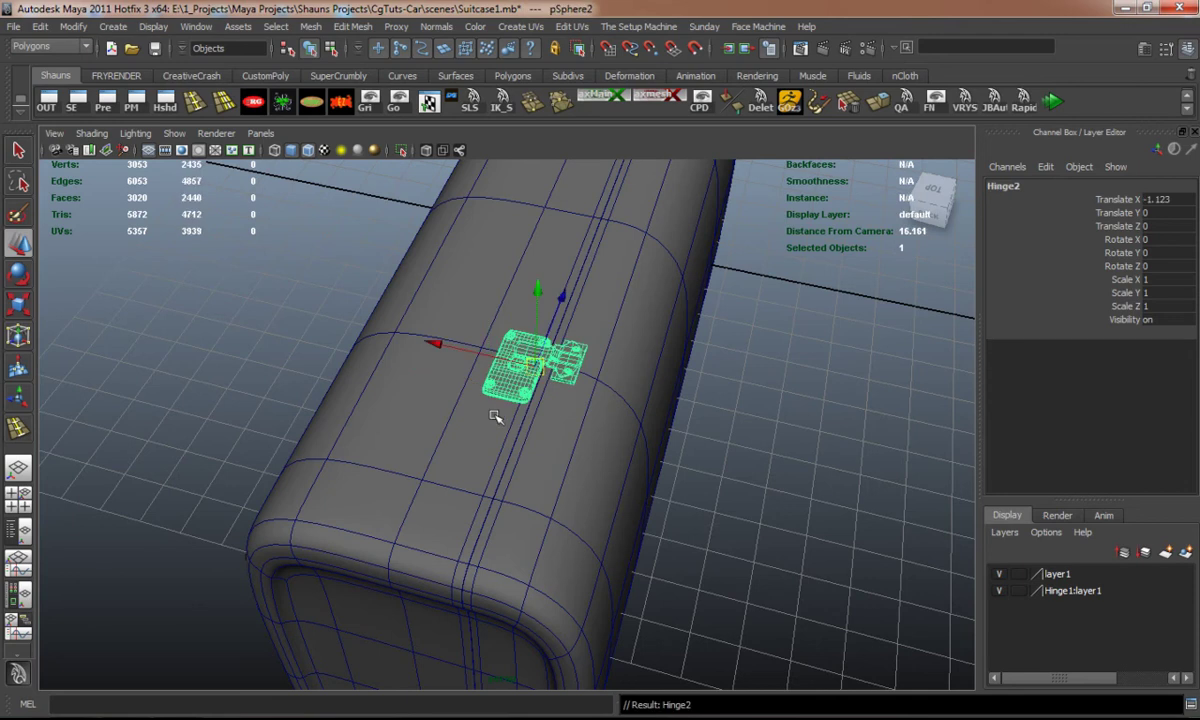
pyautogui.scroll(-2, 490, 415)
pyautogui.keyDown('alt'); pyautogui.moveTo(505, 416); pyautogui.dragTo(636, 269); pyautogui.keyUp('alt')
pyautogui.click(652, 232)
pyautogui.press('Up')
pyautogui.keyDown('alt'); pyautogui.moveTo(595, 340); pyautogui.dragTo(446, 318); pyautogui.keyUp('alt')
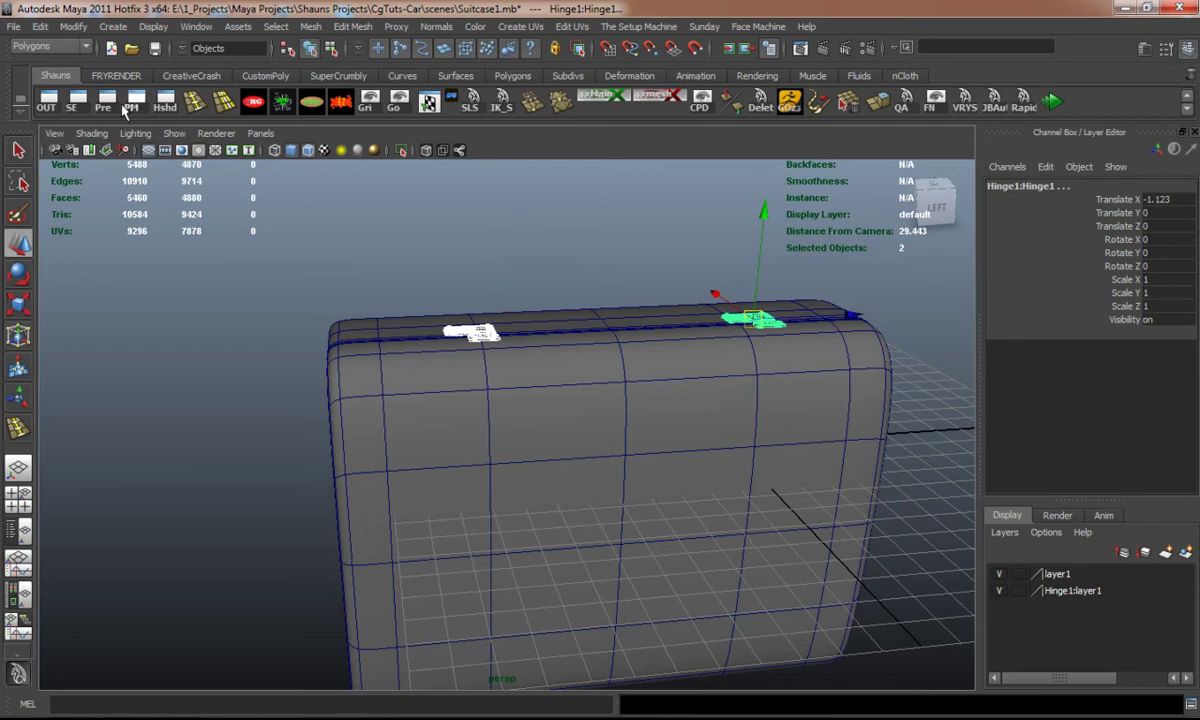
pyautogui.click(47, 103)
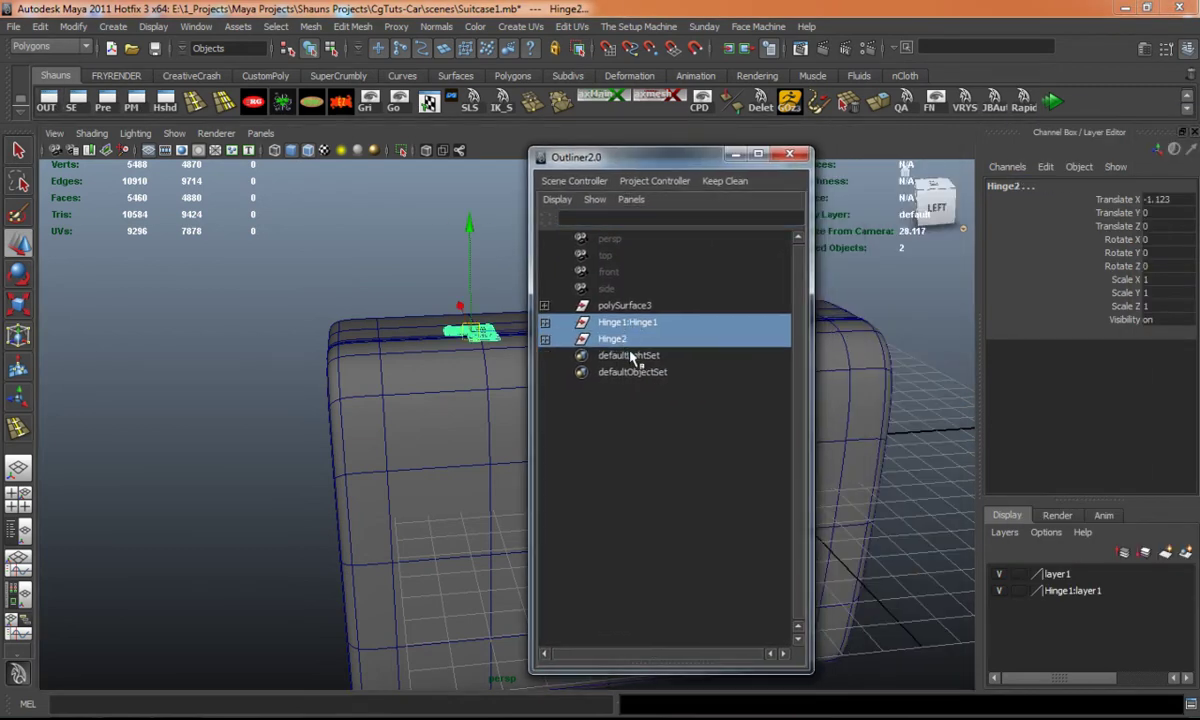
pyautogui.hotkey('ctrl', 'g')
pyautogui.click(343, 105)
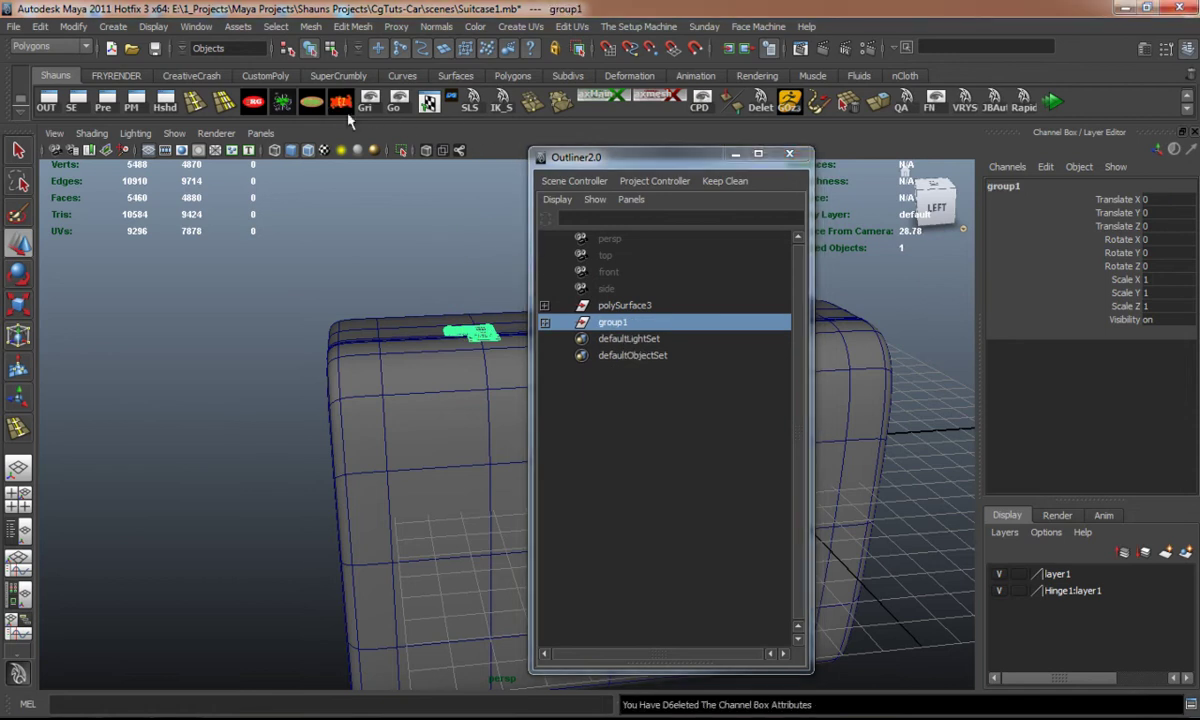
pyautogui.moveTo(693, 158); pyautogui.dragTo(947, 163)
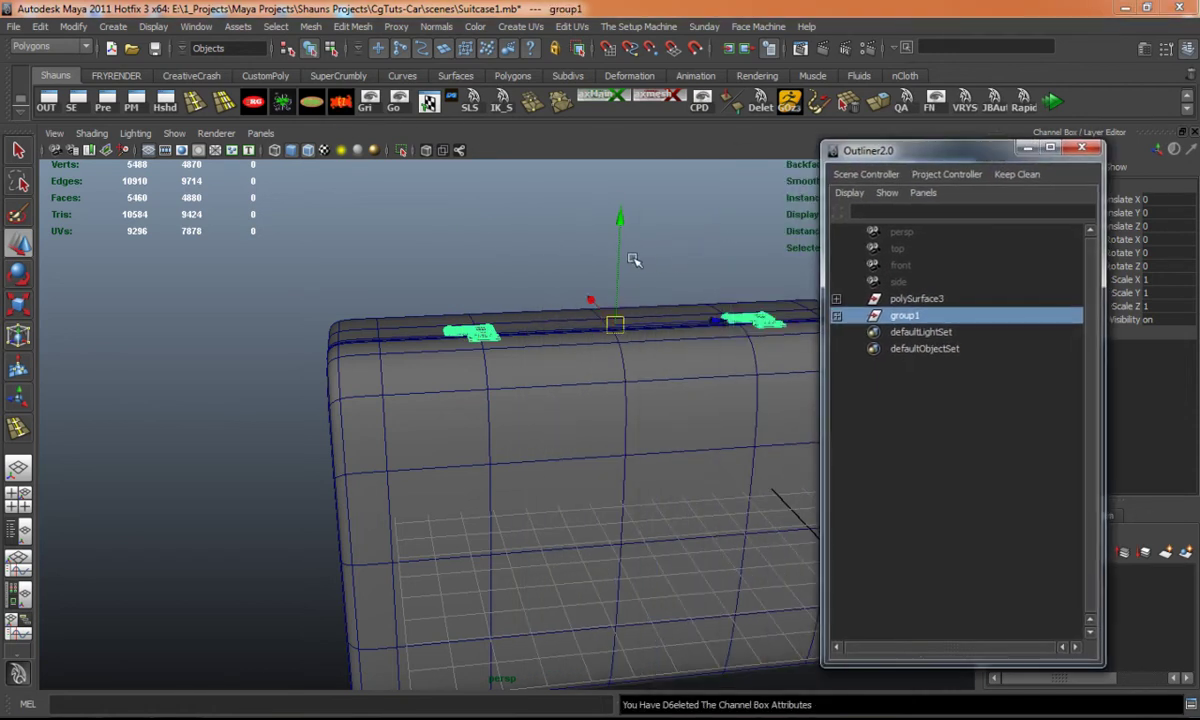
# Step: Duplicate the hinge group and move the copy down to about -9.07 on Y, then minimise the Outliner
pyautogui.hotkey('ctrl', 'd')
pyautogui.moveTo(609, 446); pyautogui.dragTo(604, 570)
pyautogui.keyDown('alt'); pyautogui.moveTo(604, 570); pyautogui.dragTo(560, 322); pyautogui.keyUp('alt')
pyautogui.click(1081, 147)
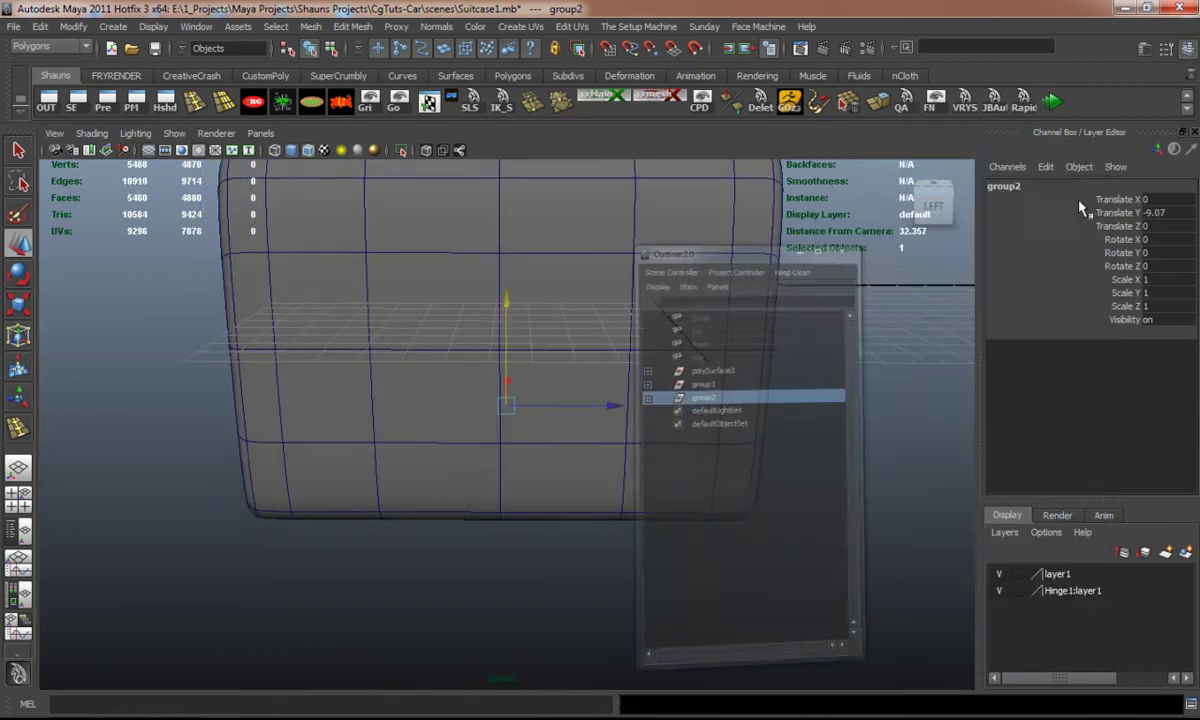
# Step: Flip the copied hinge group with Scale Y -1 and lower it onto the suitcase's underside at about Translate Y -12.98
pyautogui.click(1160, 295)
pyautogui.write('-')
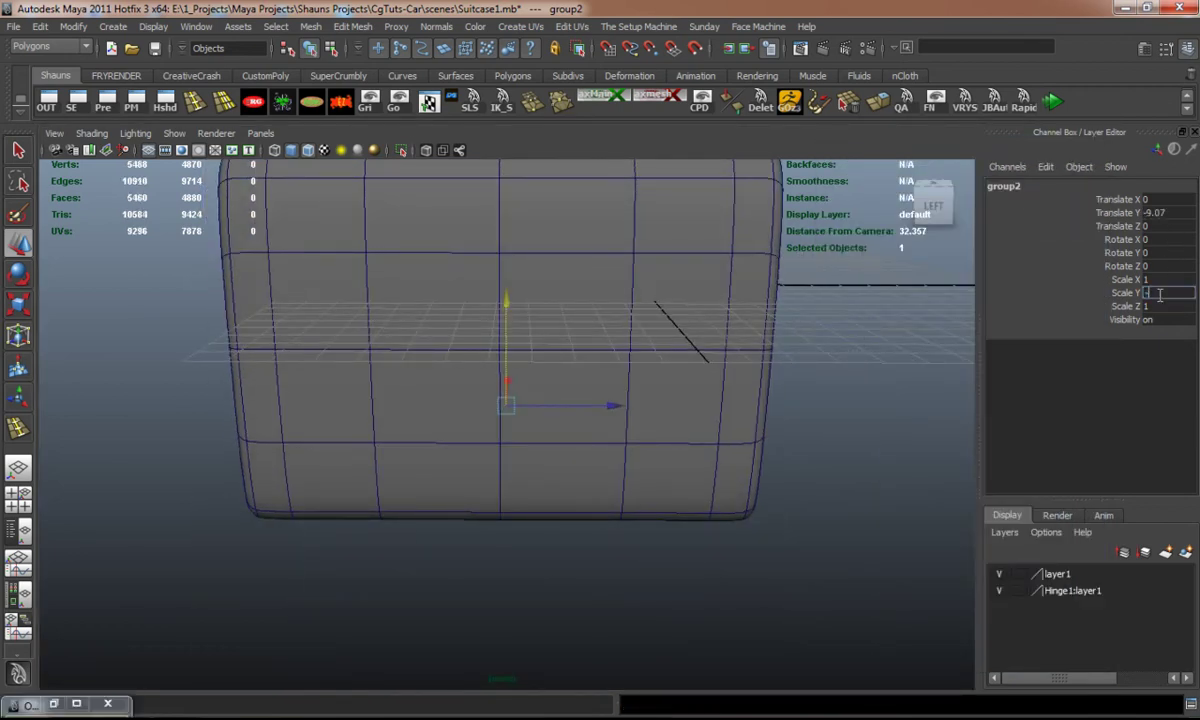
pyautogui.write('1')
pyautogui.press('Return')
pyautogui.keyDown('alt'); pyautogui.moveTo(420, 330); pyautogui.dragTo(510, 305); pyautogui.keyUp('alt')
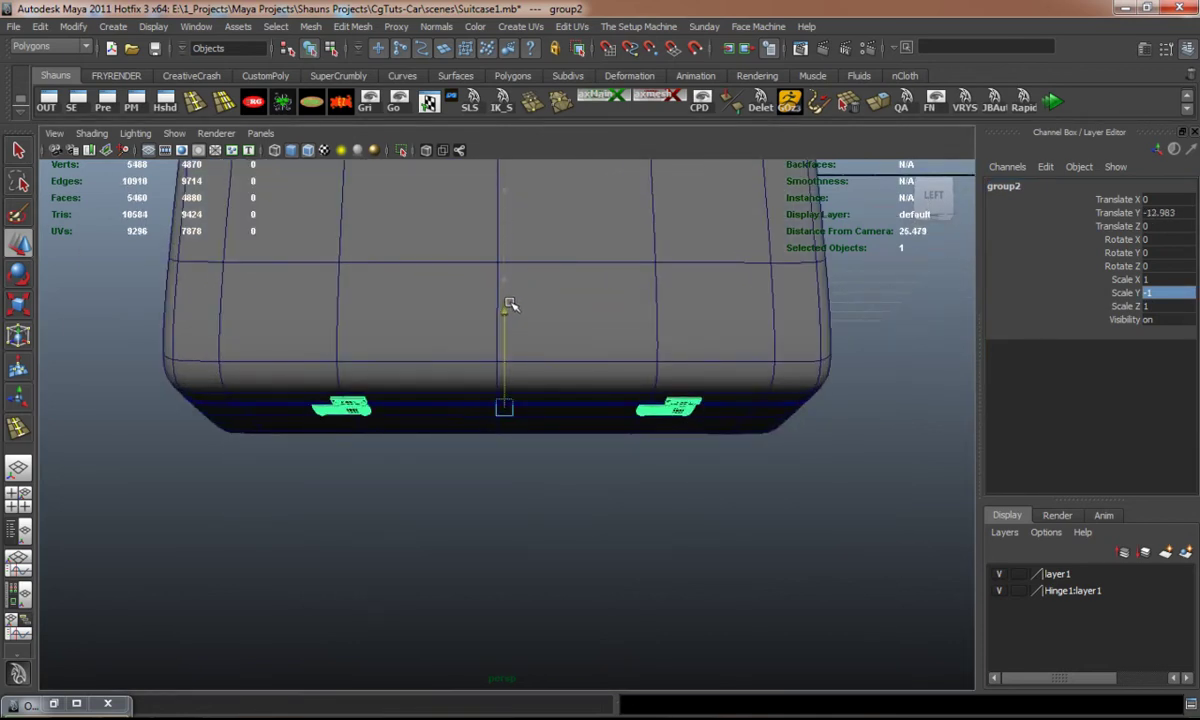
pyautogui.click(482, 495)
# Step: Examine how the flipped hinges sit across the seam on the suitcase's underside
pyautogui.keyDown('alt'); pyautogui.moveTo(464, 496); pyautogui.dragTo(470, 416); pyautogui.keyUp('alt')
pyautogui.keyDown('alt'); pyautogui.moveTo(507, 431); pyautogui.dragTo(274, 340, button='middle'); pyautogui.keyUp('alt')
pyautogui.keyDown('alt'); pyautogui.moveTo(274, 340); pyautogui.dragTo(369, 429, button='right'); pyautogui.keyUp('alt')
pyautogui.scroll(-10, 348, 367)
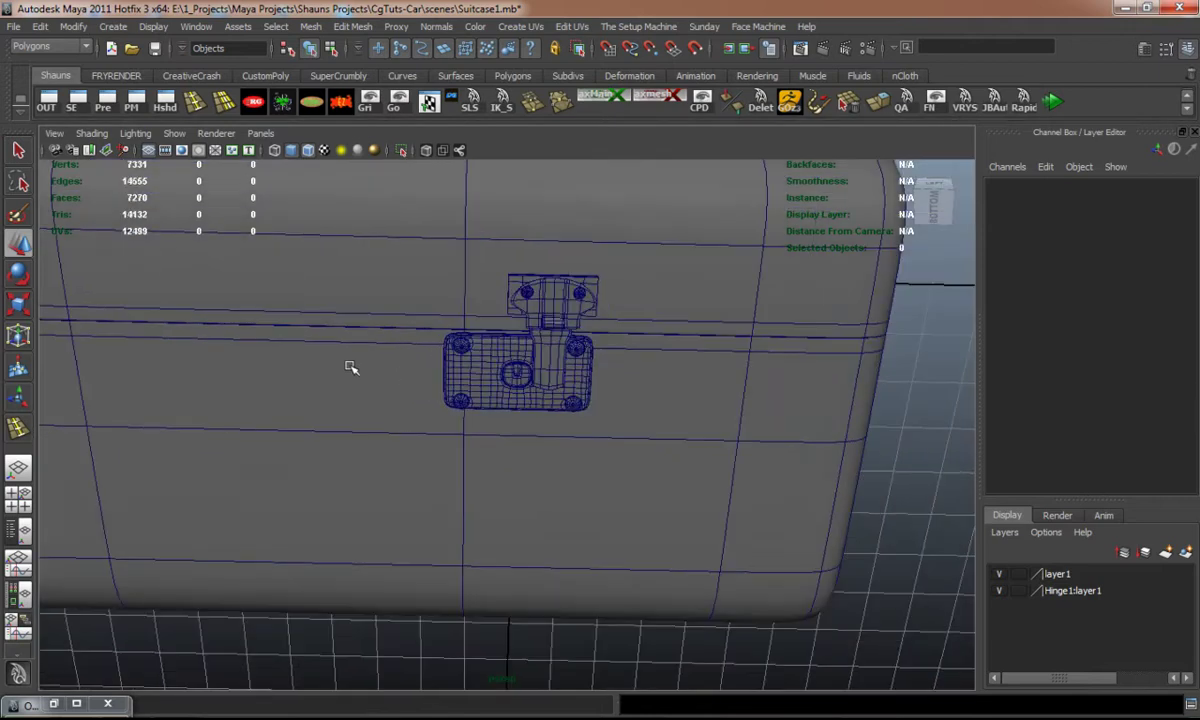
pyautogui.keyDown('alt'); pyautogui.moveTo(348, 367); pyautogui.dragTo(358, 492); pyautogui.keyUp('alt')
pyautogui.scroll(-6, 308, 423)
pyautogui.keyDown('alt'); pyautogui.moveTo(308, 423); pyautogui.dragTo(507, 460); pyautogui.keyUp('alt')
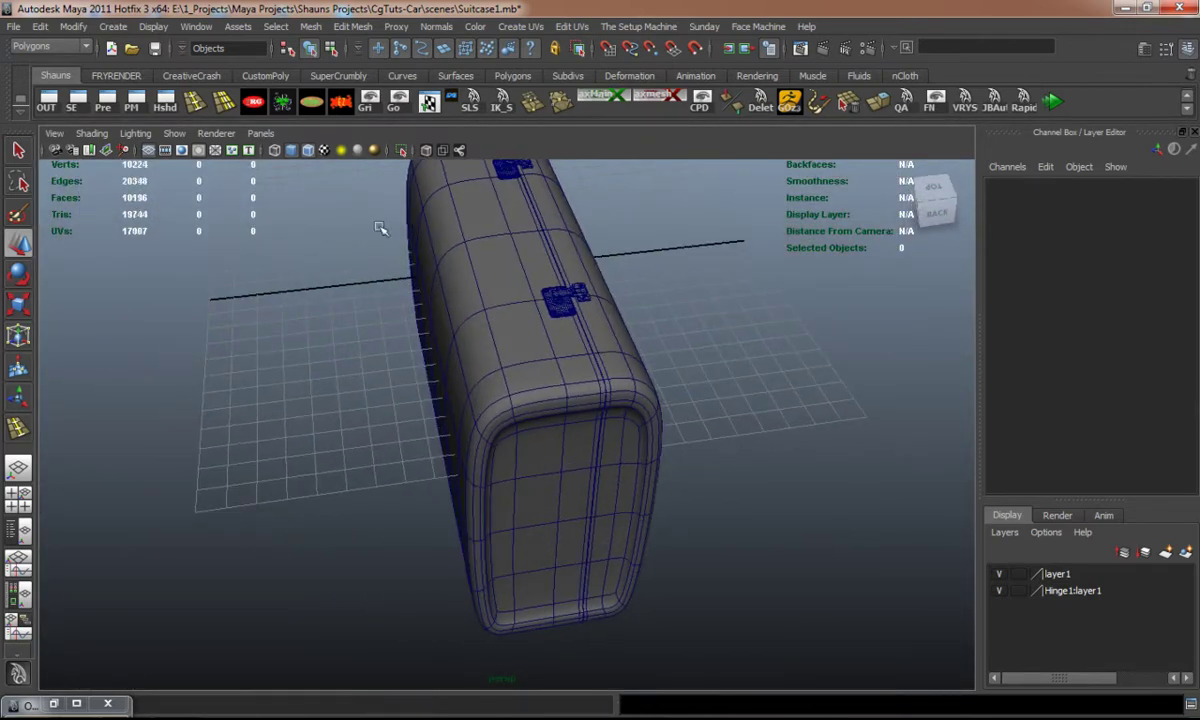
# Step: Hide the wireframe overlay on the shaded model and combine the two suitcase halves into one mesh
pyautogui.click(309, 151)
pyautogui.moveTo(380, 338)
pyautogui.keyDown('alt'); pyautogui.mouseDown()
pyautogui.moveTo(284, 362)
pyautogui.moveTo(371, 337)
pyautogui.moveTo(407, 351)
pyautogui.moveTo(442, 388)
pyautogui.mouseUp(); pyautogui.keyUp('alt')
pyautogui.click(442, 390)
pyautogui.keyDown('alt'); pyautogui.moveTo(442, 390); pyautogui.dragTo(461, 435, button='right'); pyautogui.keyUp('alt')
pyautogui.keyDown('alt'); pyautogui.moveTo(461, 435); pyautogui.dragTo(555, 418); pyautogui.keyUp('alt')
pyautogui.keyDown('shift'); pyautogui.click(549, 412); pyautogui.keyUp('shift')
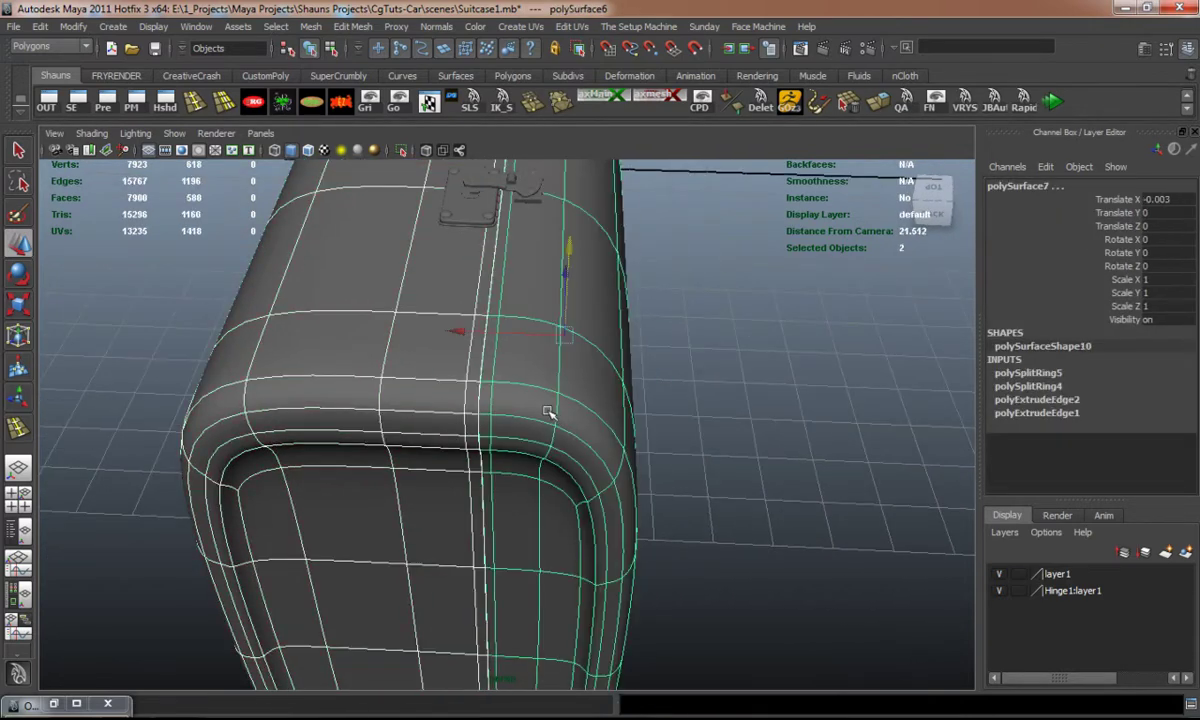
pyautogui.click(312, 27)
pyautogui.click(330, 53)
pyautogui.click(129, 340)
# Step: Display the combined body unsmoothed and select the strip of faces around the end's rim on both halves
pyautogui.keyDown('alt'); pyautogui.moveTo(335, 410); pyautogui.dragTo(375, 406, button='right'); pyautogui.keyUp('alt')
pyautogui.press('1')
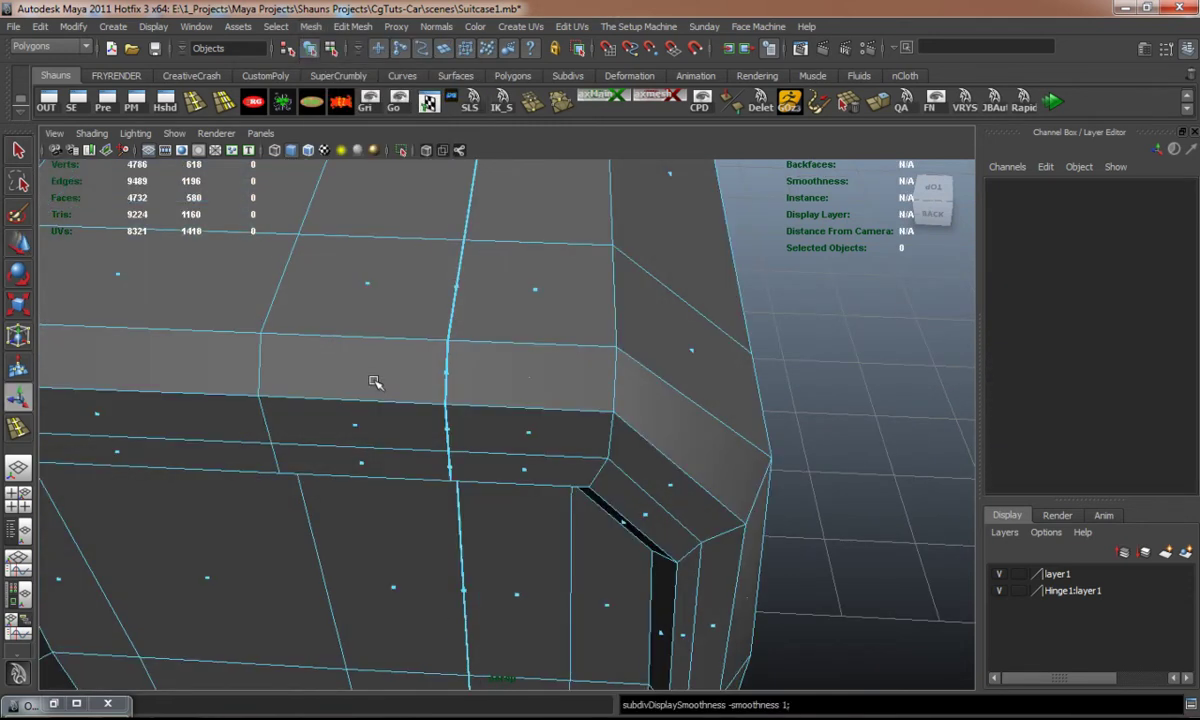
pyautogui.click(355, 427)
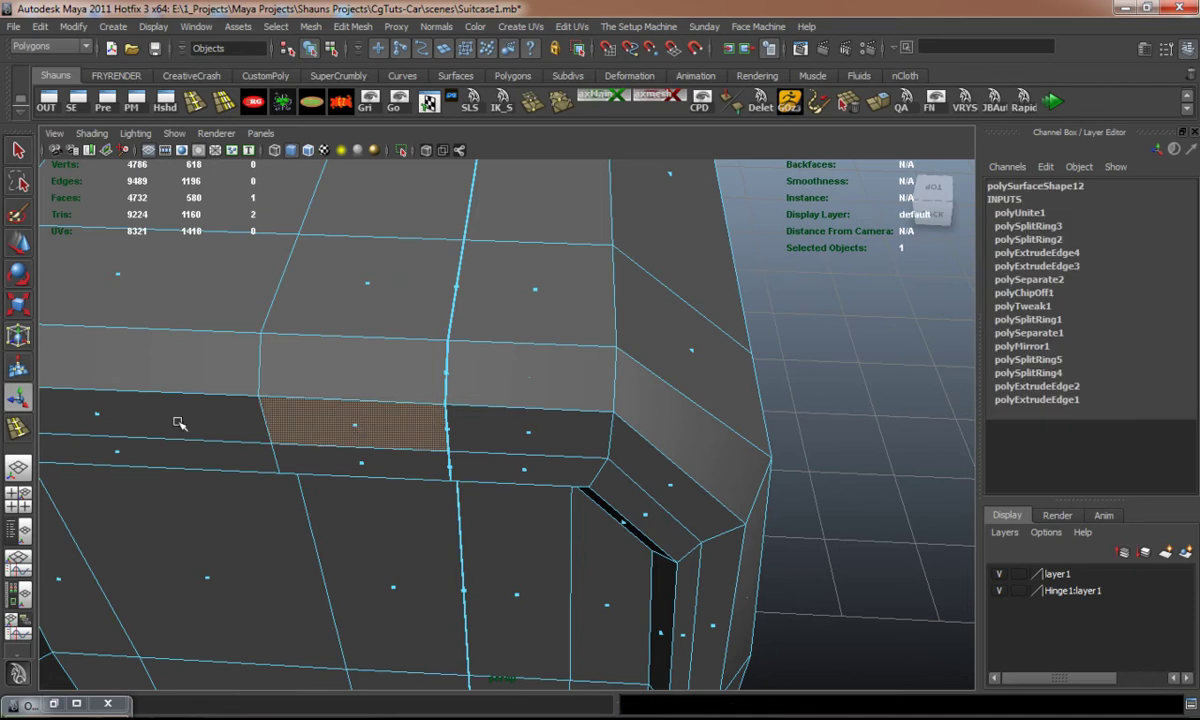
pyautogui.keyDown('shift'); pyautogui.click(95, 415); pyautogui.keyUp('shift')
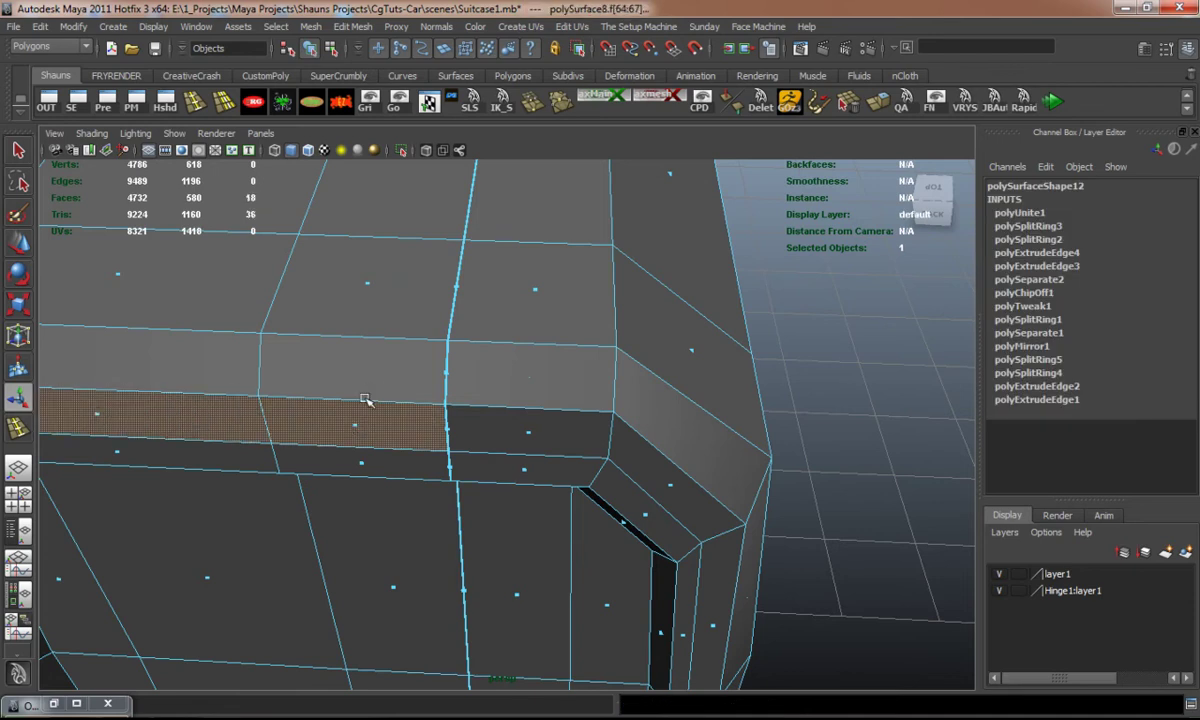
pyautogui.scroll(-8, 370, 393)
pyautogui.moveTo(378, 370)
pyautogui.keyDown('alt'); pyautogui.mouseDown(button='middle')
pyautogui.moveTo(380, 346)
pyautogui.moveTo(388, 391)
pyautogui.mouseUp(button='middle'); pyautogui.keyUp('alt')
pyautogui.scroll(8, 388, 391)
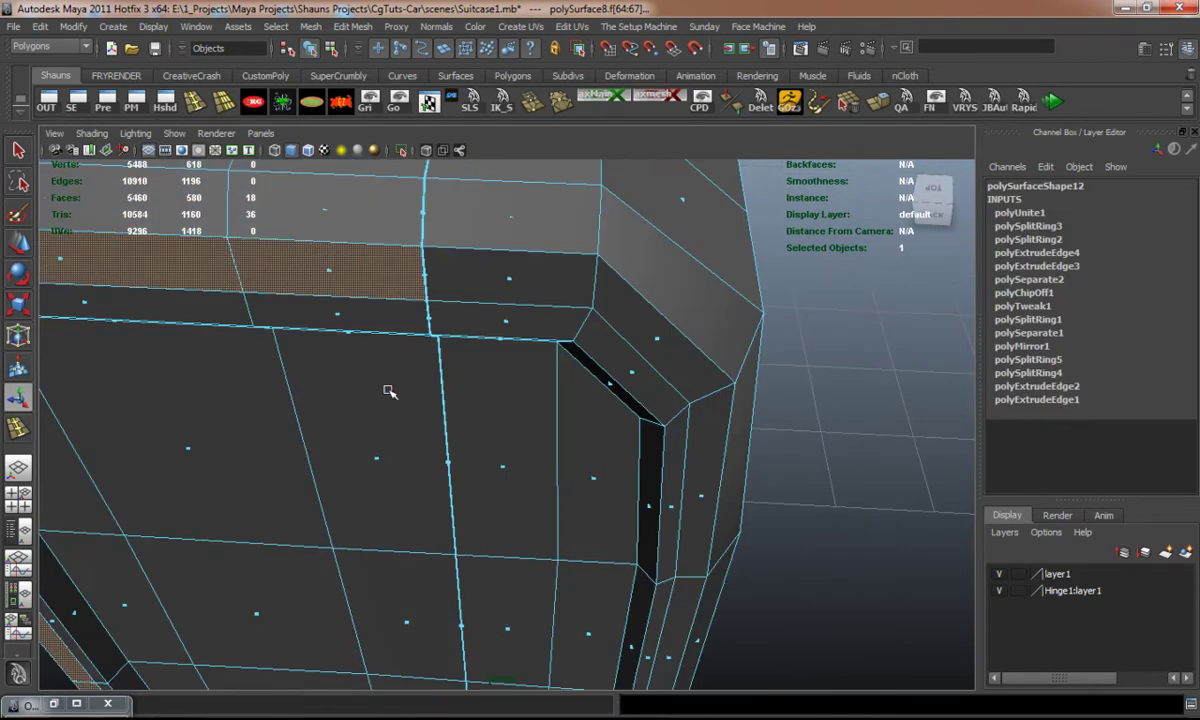
pyautogui.keyDown('shift'); pyautogui.click(510, 281); pyautogui.keyUp('shift')
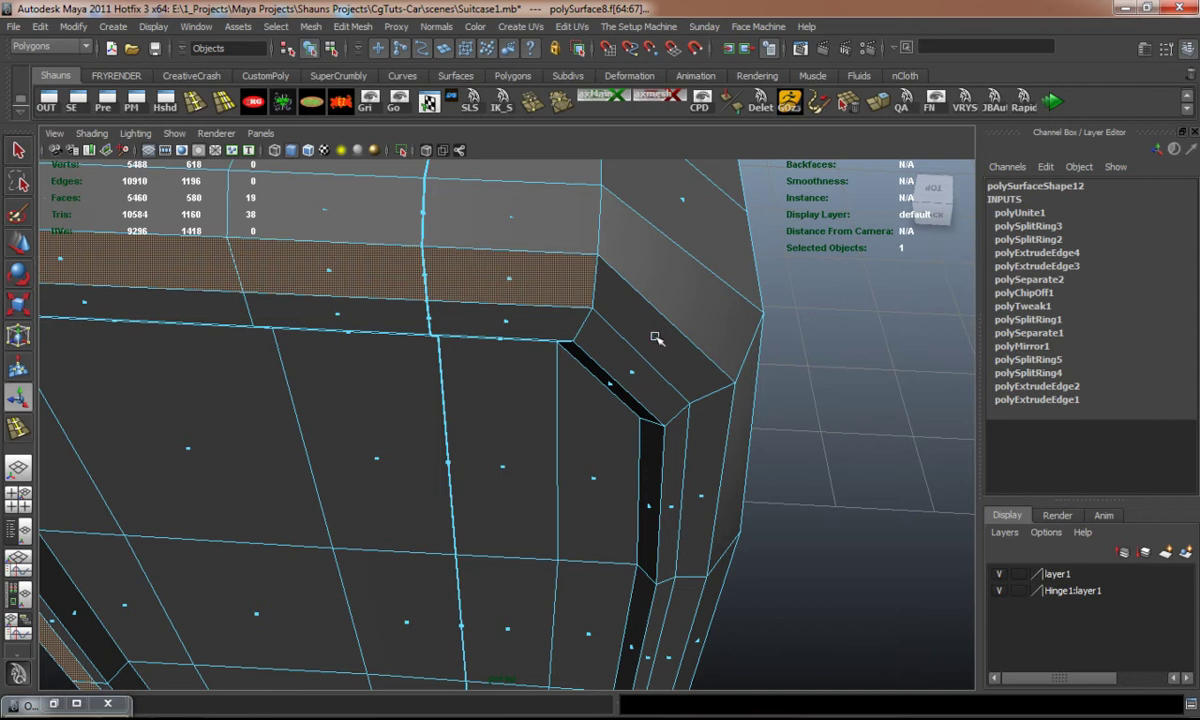
pyautogui.keyDown('shift'); pyautogui.doubleClick(656, 338); pyautogui.keyUp('shift')
pyautogui.keyDown('alt'); pyautogui.moveTo(591, 340); pyautogui.dragTo(529, 302); pyautogui.keyUp('alt')
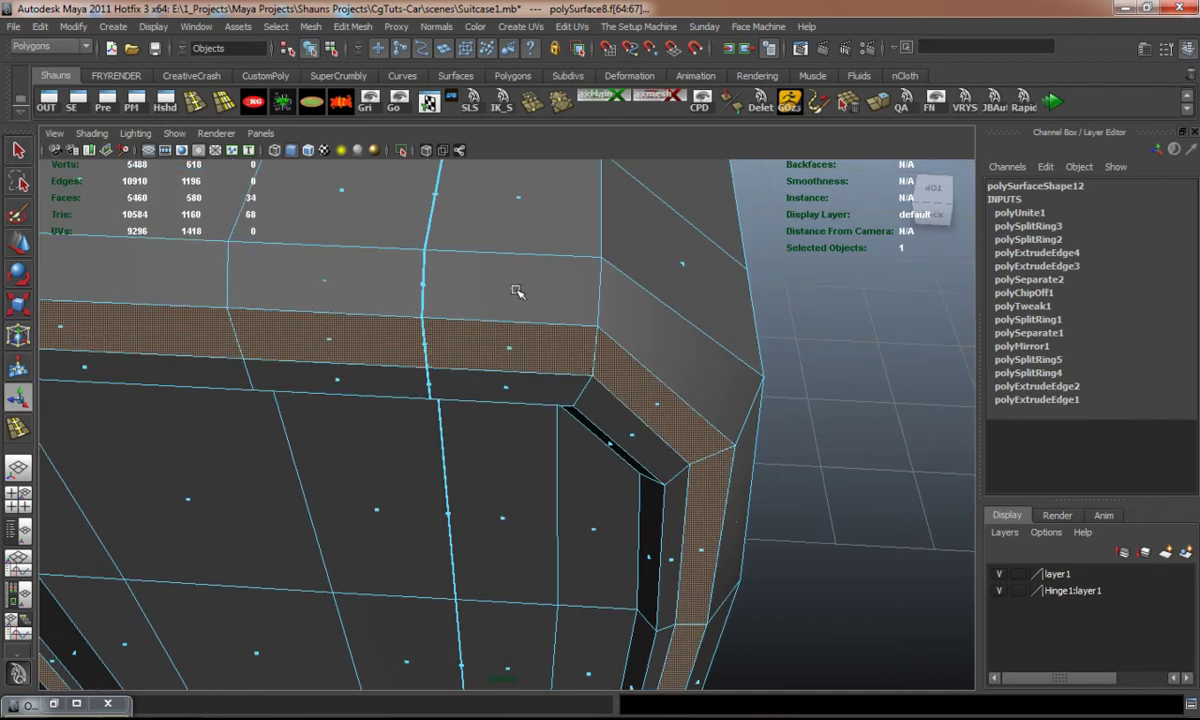
# Step: Add the adjacent outer strip of rim faces on the narrower half to the face selection
pyautogui.keyDown('shift'); pyautogui.click(512, 289); pyautogui.keyUp('shift')
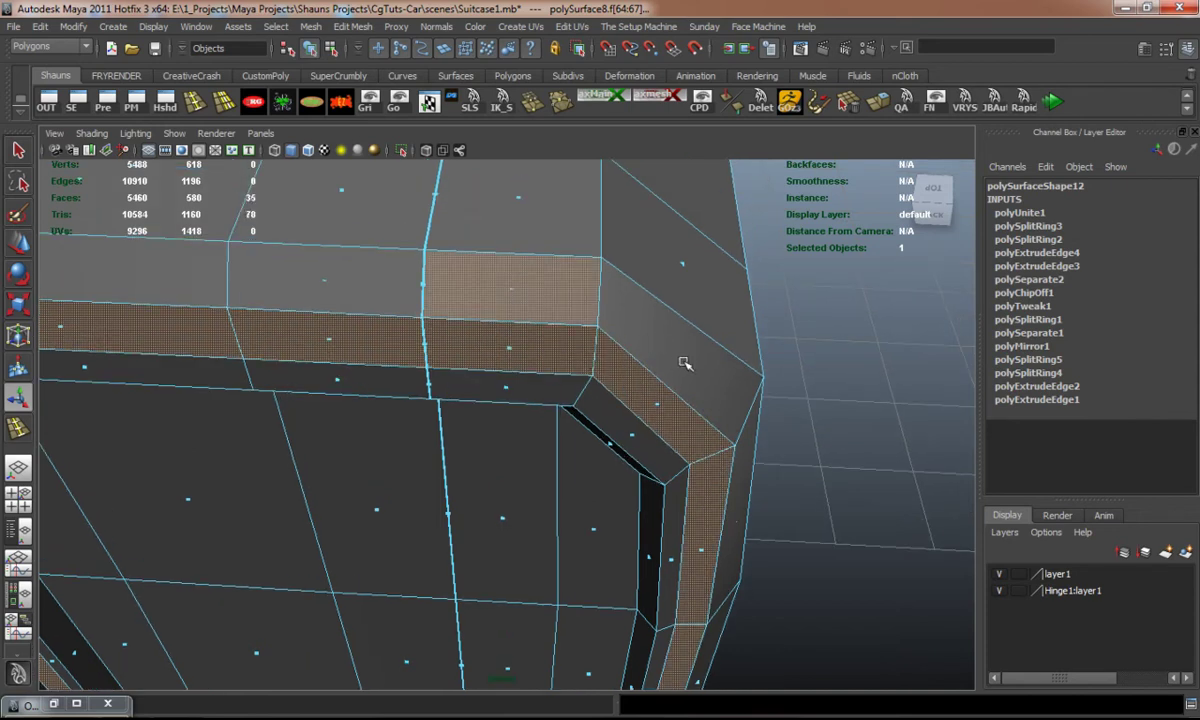
pyautogui.keyDown('alt'); pyautogui.moveTo(643, 379); pyautogui.dragTo(742, 356); pyautogui.keyUp('alt')
pyautogui.keyDown('alt'); pyautogui.moveTo(742, 356); pyautogui.dragTo(354, 519, button='middle'); pyautogui.keyUp('alt')
pyautogui.keyDown('alt'); pyautogui.moveTo(354, 519); pyautogui.dragTo(383, 552, button='right'); pyautogui.keyUp('alt')
pyautogui.keyDown('alt'); pyautogui.moveTo(383, 552); pyautogui.dragTo(262, 640); pyautogui.keyUp('alt')
pyautogui.keyDown('alt'); pyautogui.moveTo(315, 561); pyautogui.dragTo(386, 490); pyautogui.keyUp('alt')
pyautogui.keyDown('alt'); pyautogui.moveTo(386, 490); pyautogui.dragTo(394, 493, button='right'); pyautogui.keyUp('alt')
pyautogui.keyDown('alt'); pyautogui.moveTo(394, 493); pyautogui.dragTo(437, 517); pyautogui.keyUp('alt')
pyautogui.keyDown('shift'); pyautogui.doubleClick(588, 373); pyautogui.keyUp('shift')
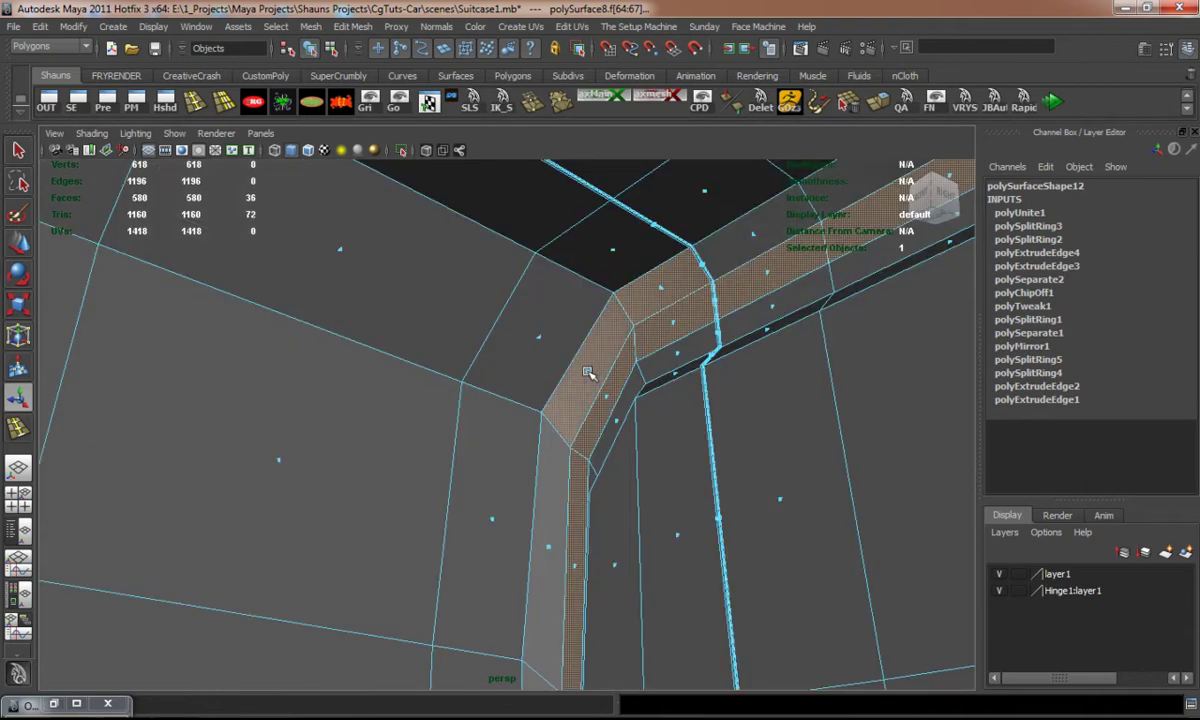
pyautogui.keyDown('alt'); pyautogui.moveTo(706, 383); pyautogui.dragTo(628, 433); pyautogui.keyUp('alt')
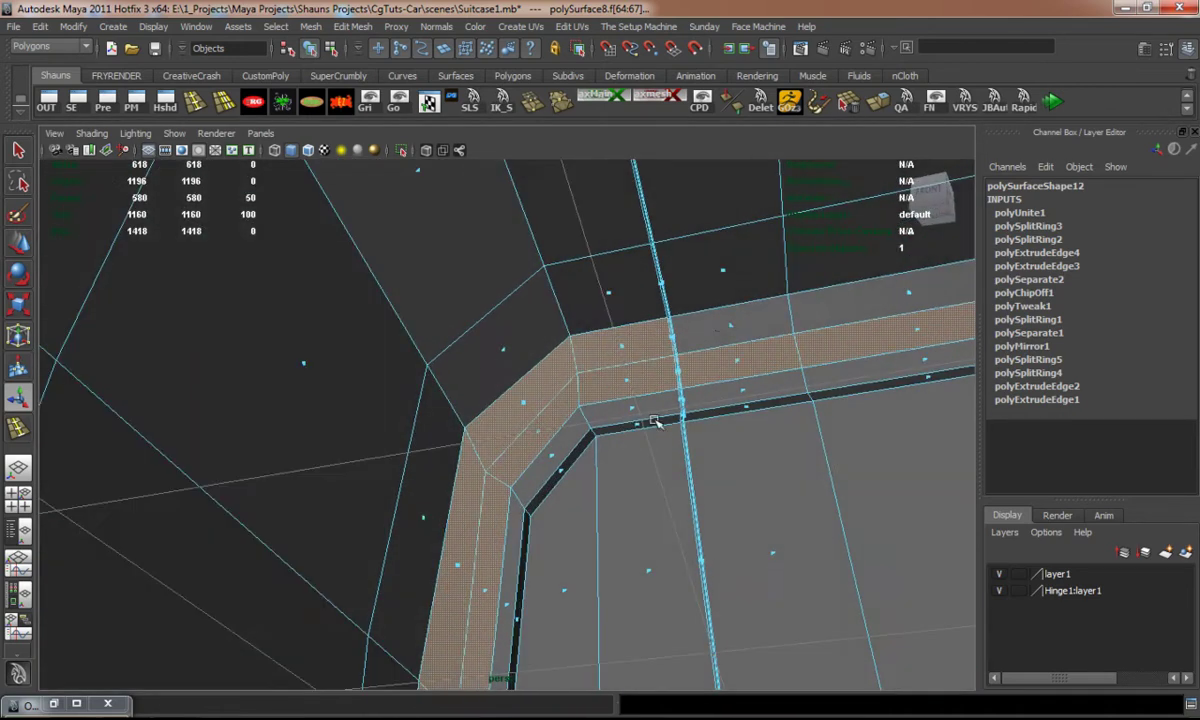
# Step: Try to add the wider half's adjacent outer strip of rim faces to the selection as a loop
pyautogui.keyDown('shift'); pyautogui.click(731, 327); pyautogui.keyUp('shift')
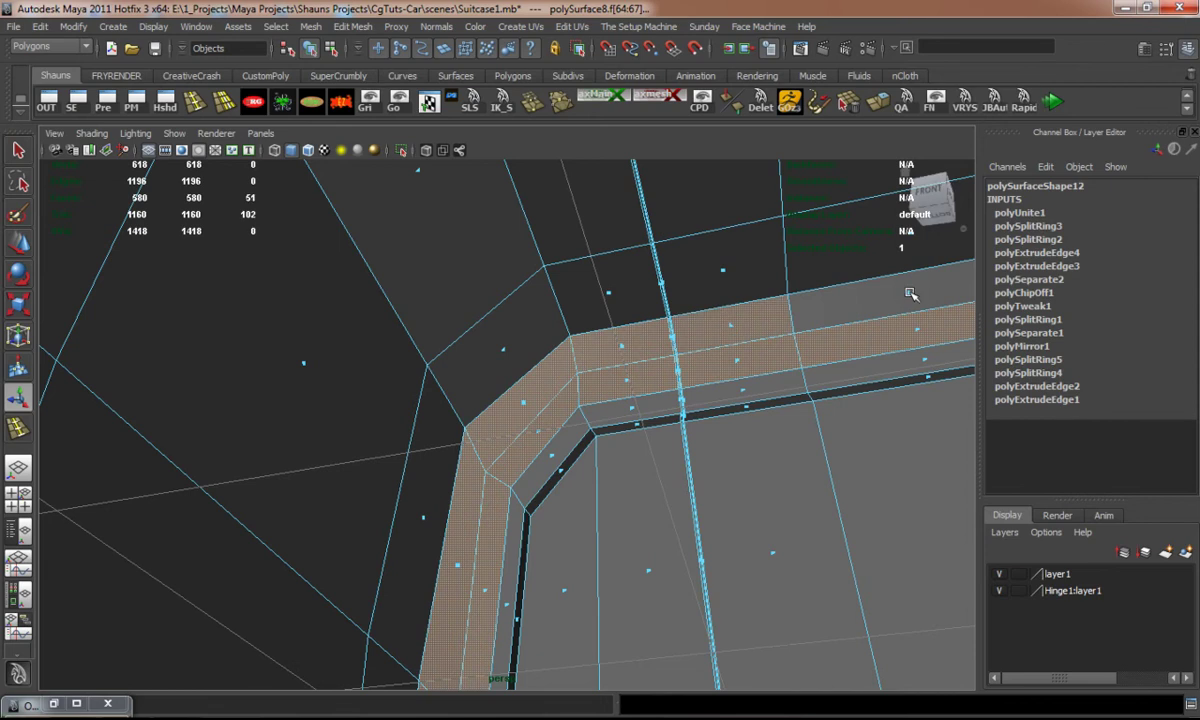
pyautogui.keyDown('shift'); pyautogui.doubleClick(910, 293); pyautogui.keyUp('shift')
pyautogui.keyDown('alt'); pyautogui.moveTo(777, 407); pyautogui.dragTo(675, 420); pyautogui.keyUp('alt')
pyautogui.hotkey('ctrl', 'z')
pyautogui.keyDown('shift'); pyautogui.click(714, 366); pyautogui.keyUp('shift')
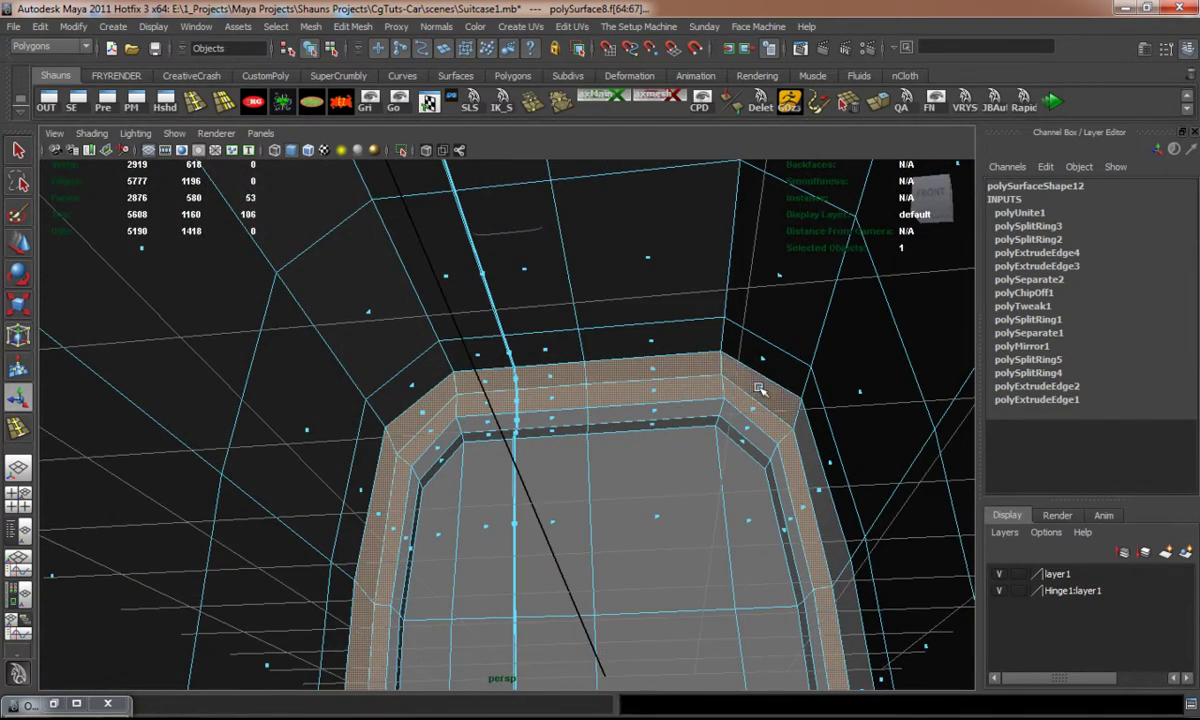
pyautogui.hotkey('ctrl', 'z')
pyautogui.hotkey('ctrl', 'z')
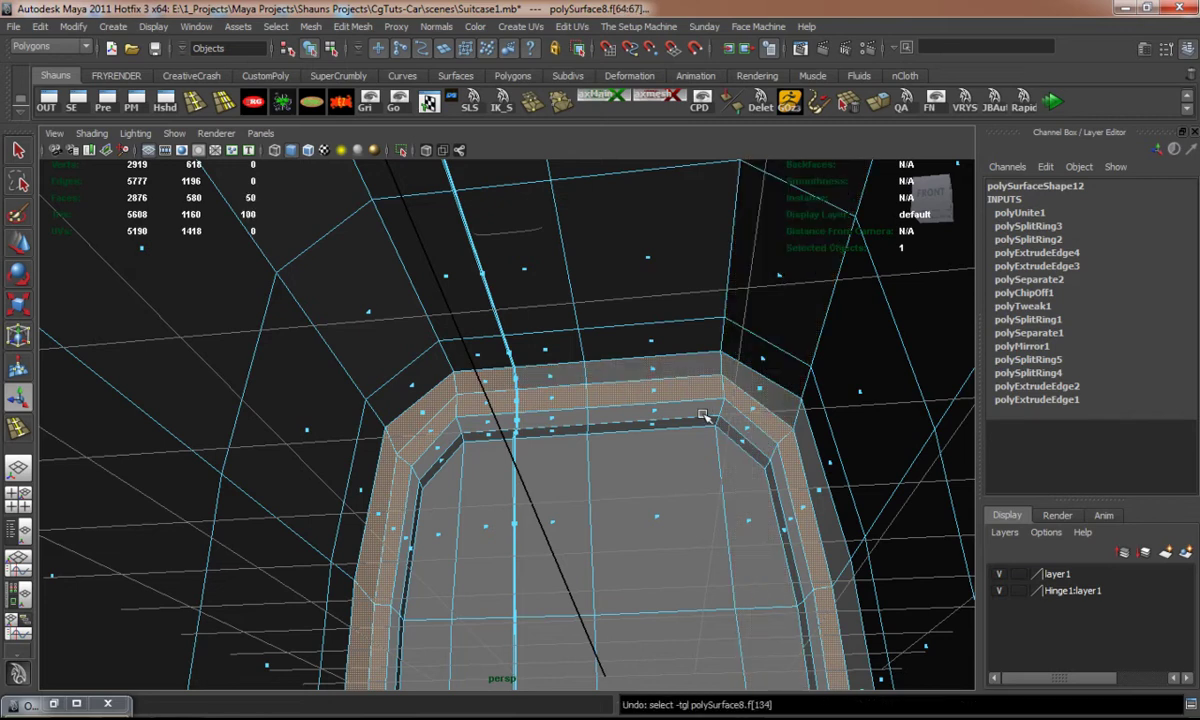
# Step: Add the wider half's outer rim faces along one short edge, around its corner and onto the long side
pyautogui.keyDown('shift'); pyautogui.click(651, 368); pyautogui.keyUp('shift')
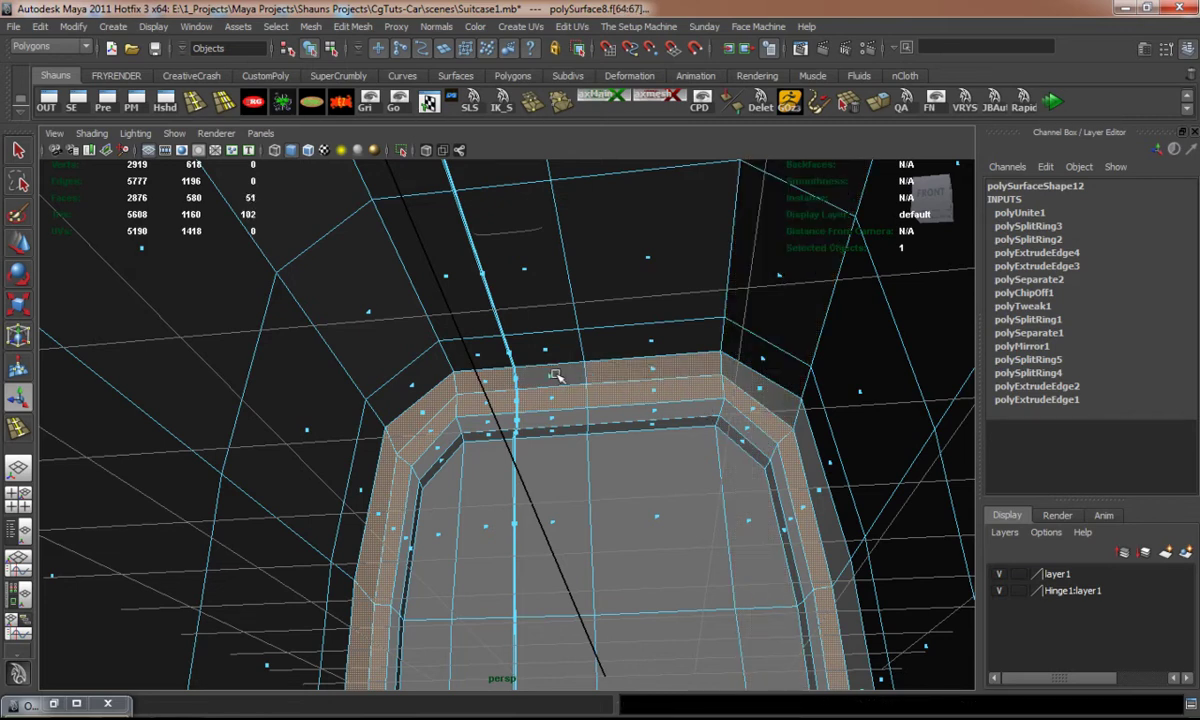
pyautogui.keyDown('shift'); pyautogui.click(550, 376); pyautogui.keyUp('shift')
pyautogui.keyDown('shift'); pyautogui.click(562, 397); pyautogui.keyUp('shift')
pyautogui.hotkey('ctrl', 'z')
pyautogui.hotkey('ctrl', 'z')
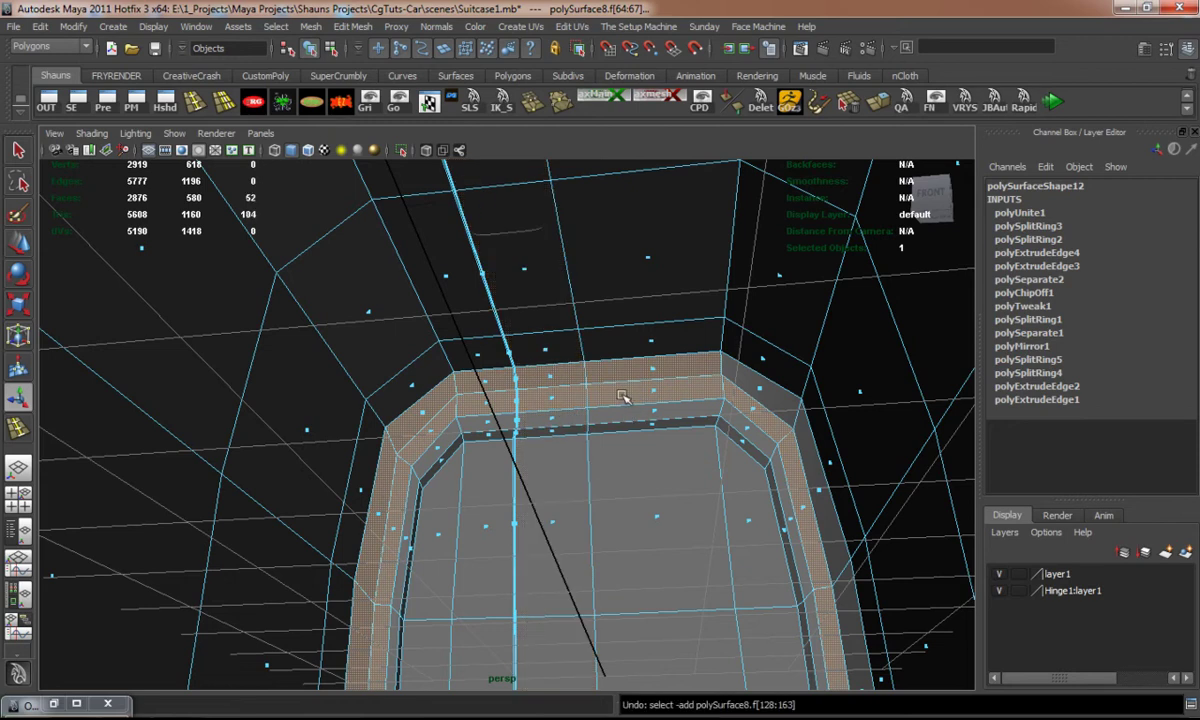
pyautogui.hotkey('ctrl', 'z')
pyautogui.keyDown('shift'); pyautogui.click(650, 368); pyautogui.keyUp('shift')
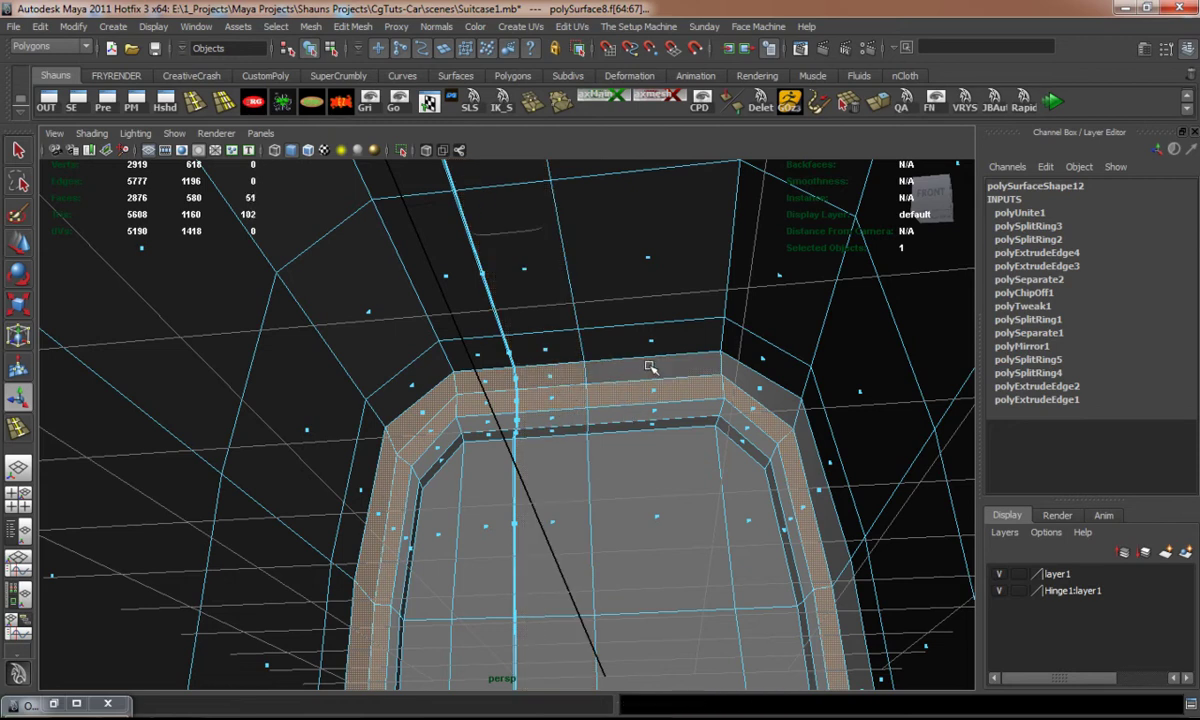
pyautogui.keyDown('shift'); pyautogui.doubleClick(650, 372); pyautogui.keyUp('shift')
pyautogui.hotkey('ctrl', 'z')
pyautogui.keyDown('shift'); pyautogui.click(760, 405); pyautogui.keyUp('shift')
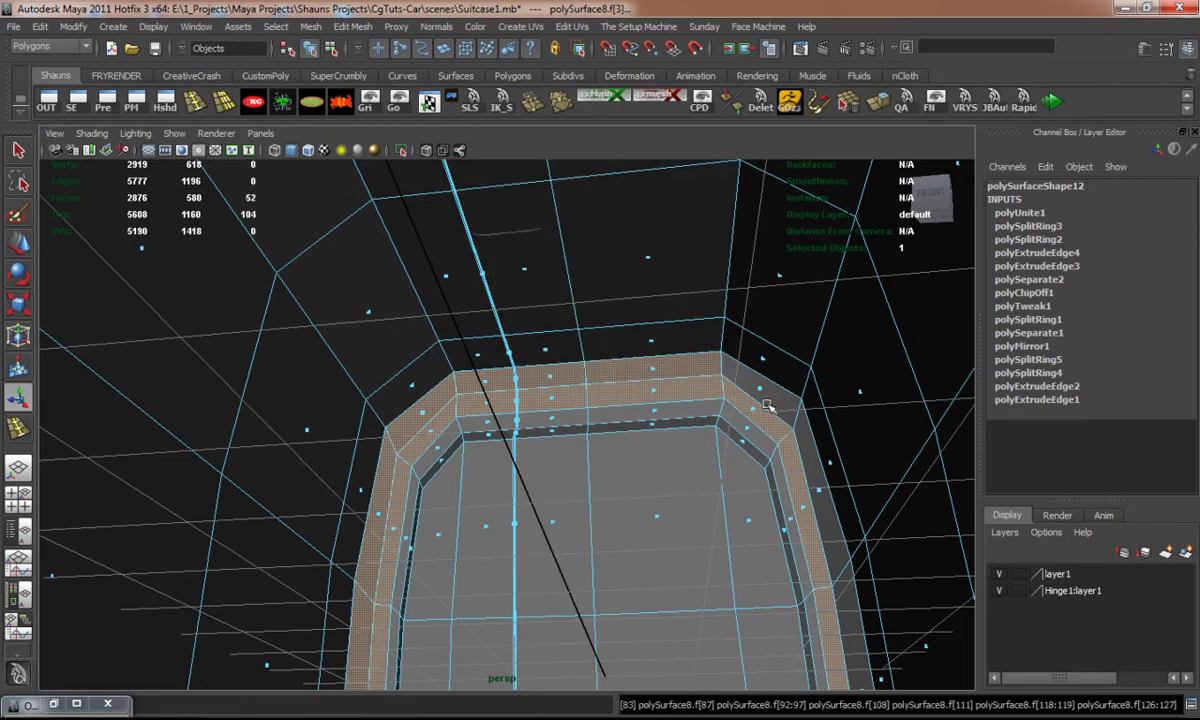
pyautogui.keyDown('alt'); pyautogui.moveTo(740, 425); pyautogui.dragTo(773, 421); pyautogui.keyUp('alt')
pyautogui.keyDown('shift'); pyautogui.click(774, 422); pyautogui.keyUp('shift')
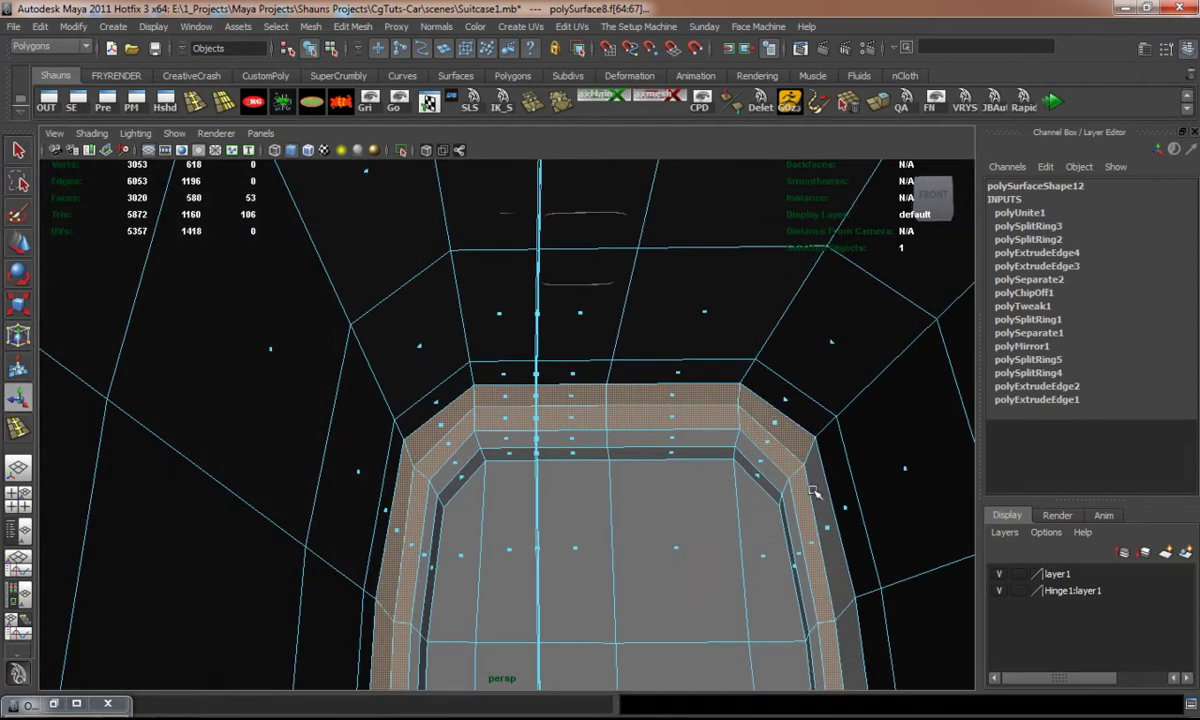
pyautogui.keyDown('shift'); pyautogui.click(828, 529); pyautogui.keyUp('shift')
# Step: Add the wider half's outer rim faces along the opposite short edge, around its corner and up the side
pyautogui.keyDown('alt'); pyautogui.moveTo(785, 512); pyautogui.dragTo(390, 486); pyautogui.keyUp('alt')
pyautogui.keyDown('shift'); pyautogui.click(405, 512); pyautogui.keyUp('shift')
pyautogui.keyDown('shift'); pyautogui.doubleClick(407, 515); pyautogui.keyUp('shift')
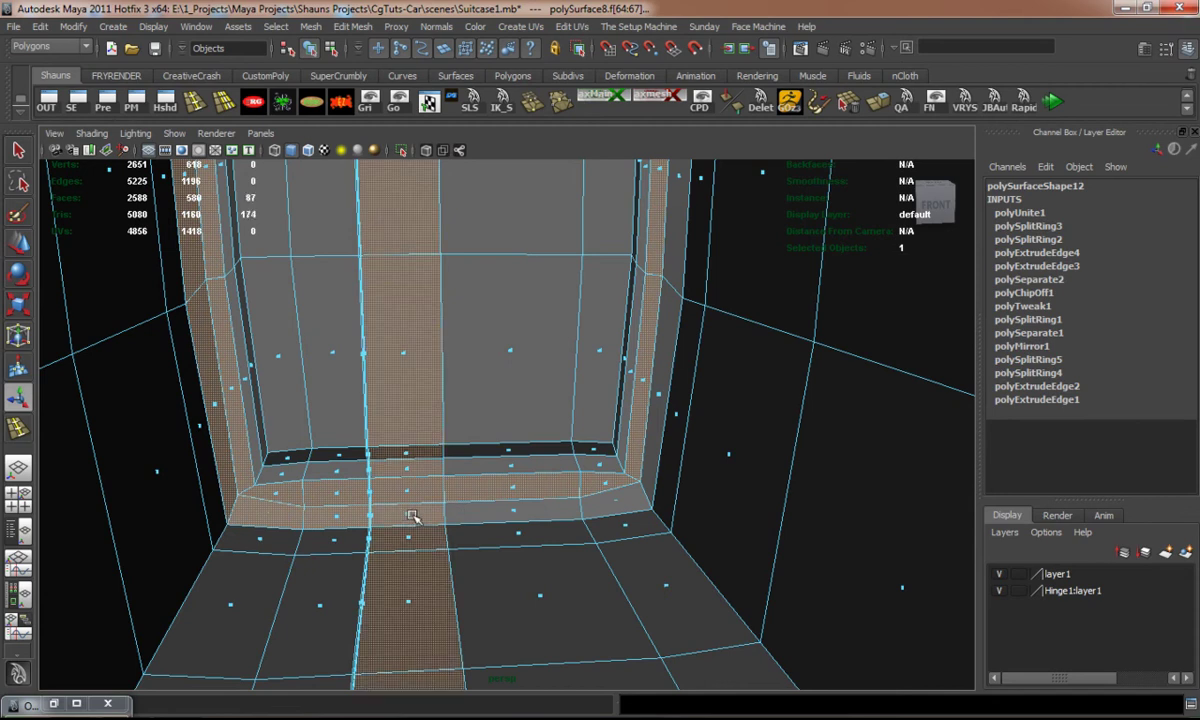
pyautogui.hotkey('ctrl', 'z')
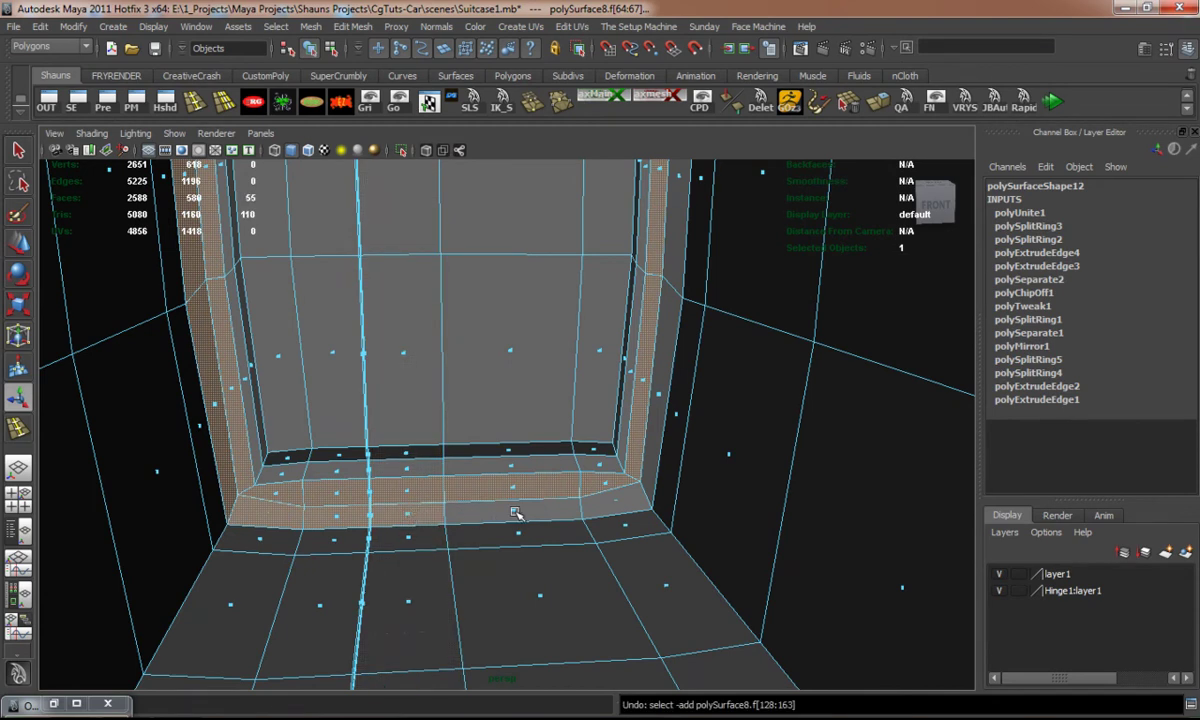
pyautogui.keyDown('shift'); pyautogui.click(585, 515); pyautogui.keyUp('shift')
pyautogui.keyDown('shift'); pyautogui.click(613, 500); pyautogui.keyUp('shift')
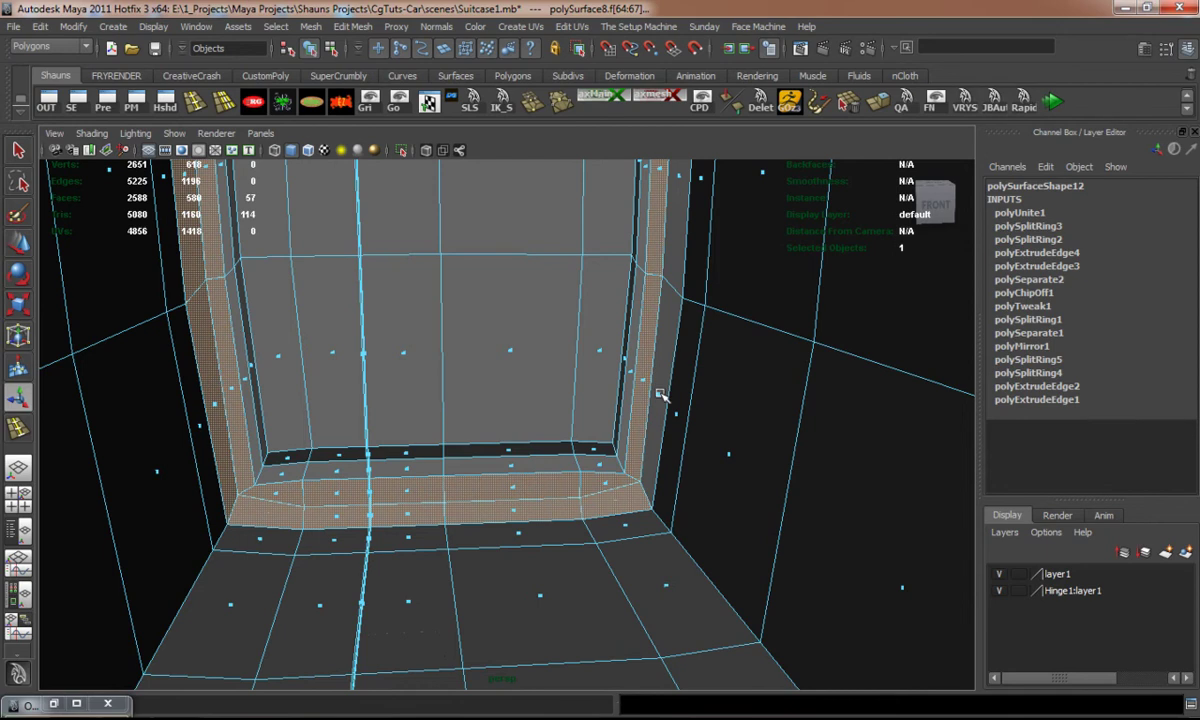
pyautogui.keyDown('shift'); pyautogui.click(660, 394); pyautogui.keyUp('shift')
# Step: Add the remaining outer rim faces along the wider half's long side and check the selection in wireframe
pyautogui.keyDown('alt'); pyautogui.moveTo(650, 375); pyautogui.dragTo(638, 295); pyautogui.keyUp('alt')
pyautogui.keyDown('alt'); pyautogui.moveTo(638, 295); pyautogui.dragTo(627, 431, button='right'); pyautogui.keyUp('alt')
pyautogui.keyDown('alt'); pyautogui.moveTo(627, 431); pyautogui.dragTo(632, 395); pyautogui.keyUp('alt')
pyautogui.keyDown('shift'); pyautogui.click(595, 400); pyautogui.keyUp('shift')
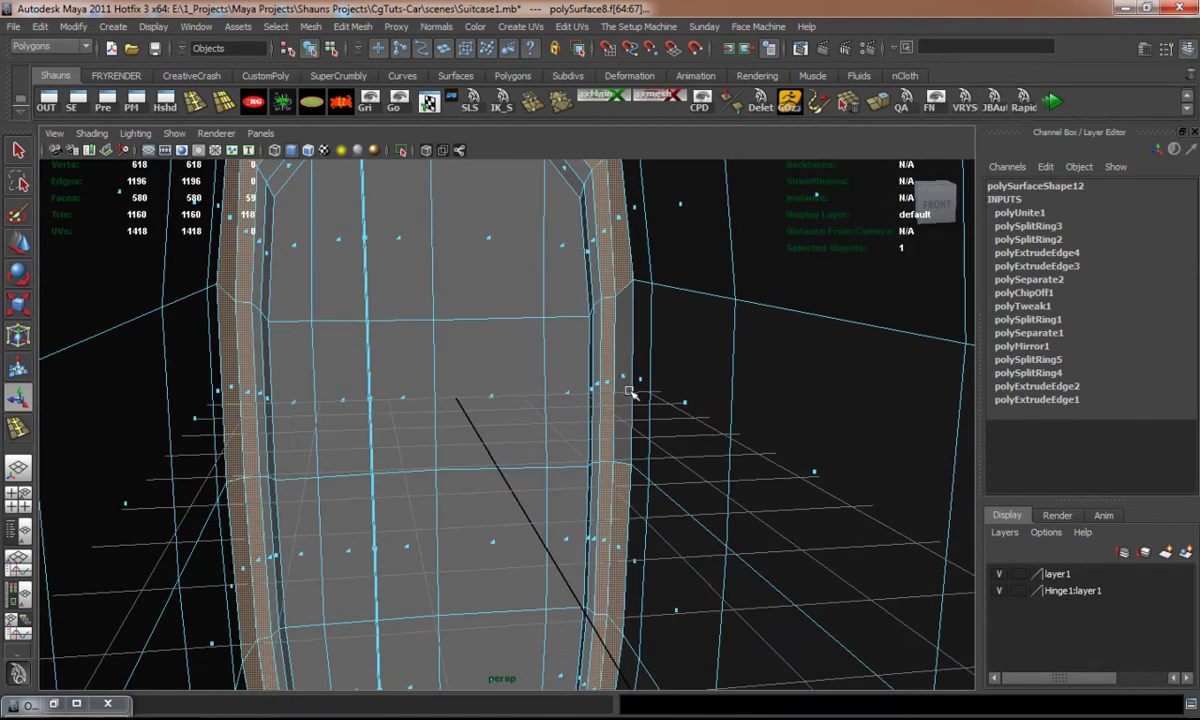
pyautogui.keyDown('shift'); pyautogui.click(621, 377); pyautogui.keyUp('shift')
pyautogui.moveTo(520, 504)
pyautogui.keyDown('alt'); pyautogui.mouseDown()
pyautogui.moveTo(536, 236)
pyautogui.moveTo(416, 496)
pyautogui.moveTo(400, 440)
pyautogui.moveTo(423, 423)
pyautogui.moveTo(402, 434)
pyautogui.moveTo(490, 420)
pyautogui.moveTo(394, 429)
pyautogui.moveTo(536, 434)
pyautogui.moveTo(359, 423)
pyautogui.moveTo(396, 430)
pyautogui.moveTo(354, 447)
pyautogui.moveTo(414, 411)
pyautogui.moveTo(404, 442)
pyautogui.moveTo(522, 383)
pyautogui.moveTo(362, 571)
pyautogui.moveTo(458, 572)
pyautogui.moveTo(434, 539)
pyautogui.mouseUp(); pyautogui.keyUp('alt')
pyautogui.press('4')
pyautogui.press('f')
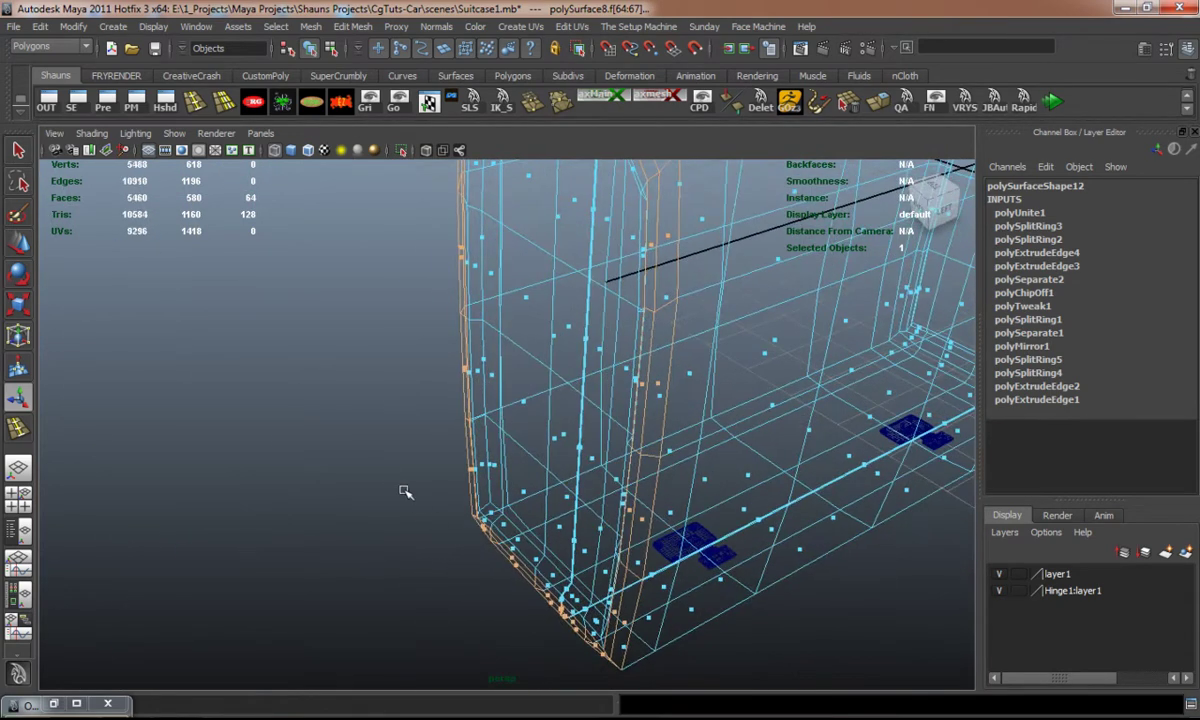
pyautogui.press('5')
# Step: Extend the selection with the wide strip of body faces next to the rim, all around the suitcase end
pyautogui.keyDown('alt'); pyautogui.moveTo(418, 370); pyautogui.dragTo(382, 555); pyautogui.keyUp('alt')
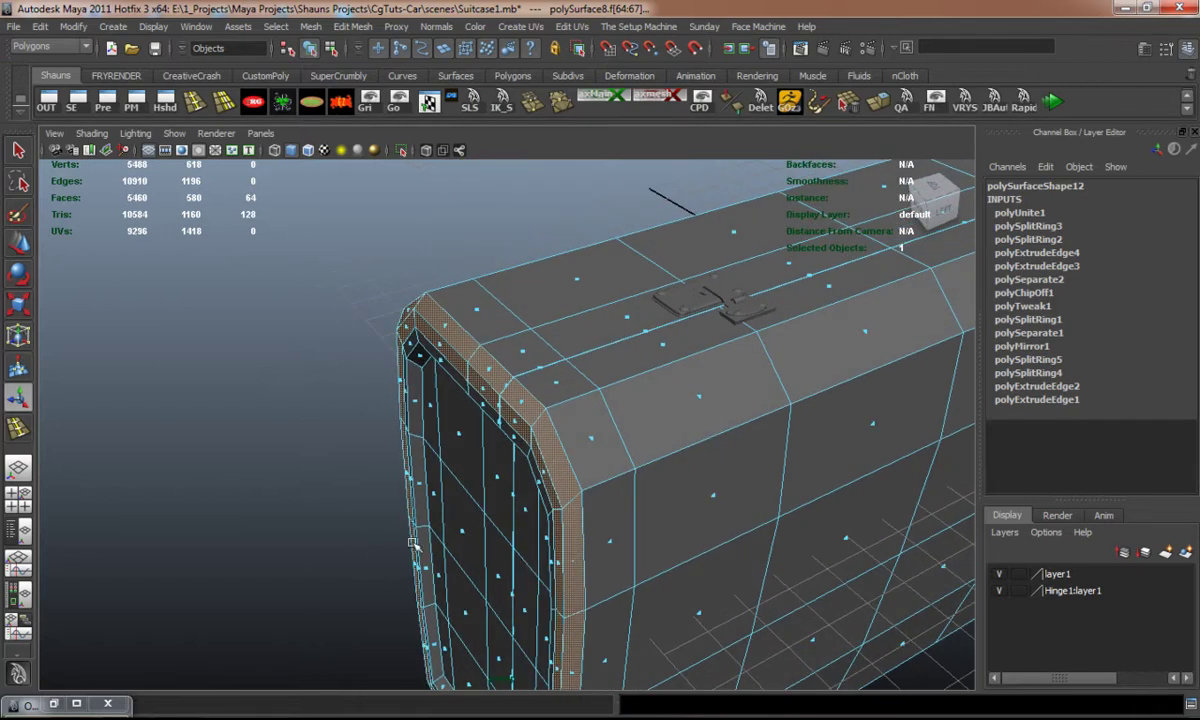
pyautogui.keyDown('alt'); pyautogui.moveTo(497, 522); pyautogui.dragTo(471, 490); pyautogui.keyUp('alt')
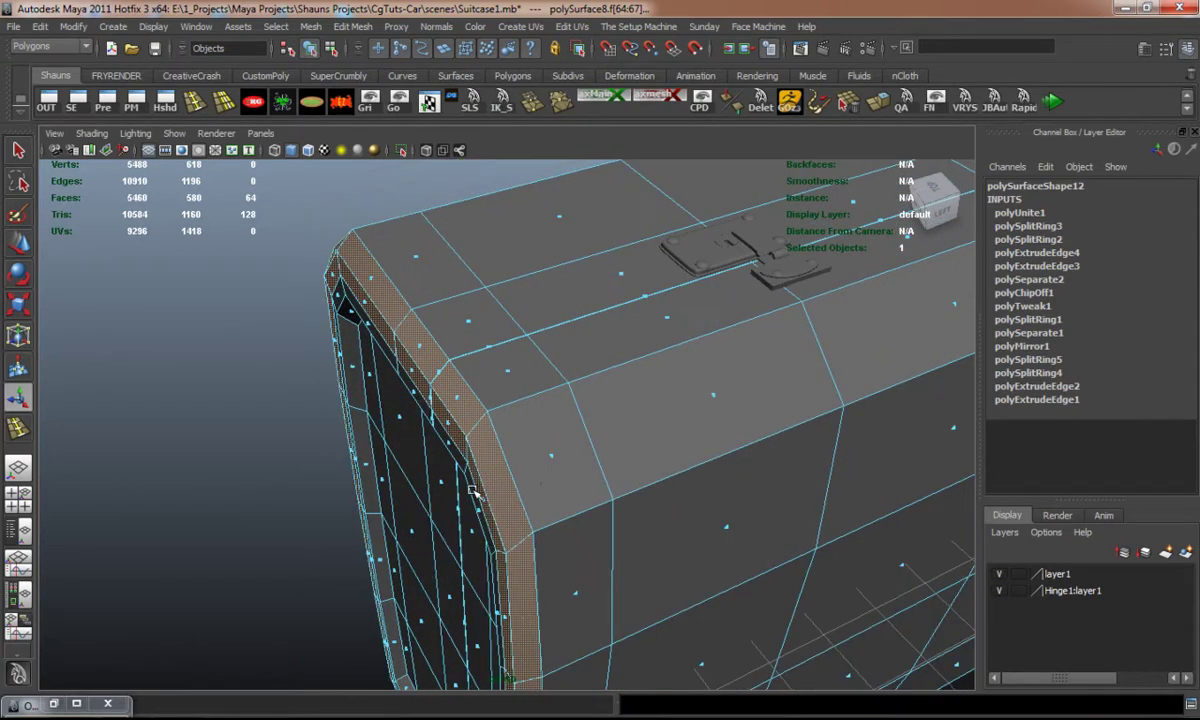
pyautogui.keyDown('shift'); pyautogui.click(553, 456); pyautogui.keyUp('shift')
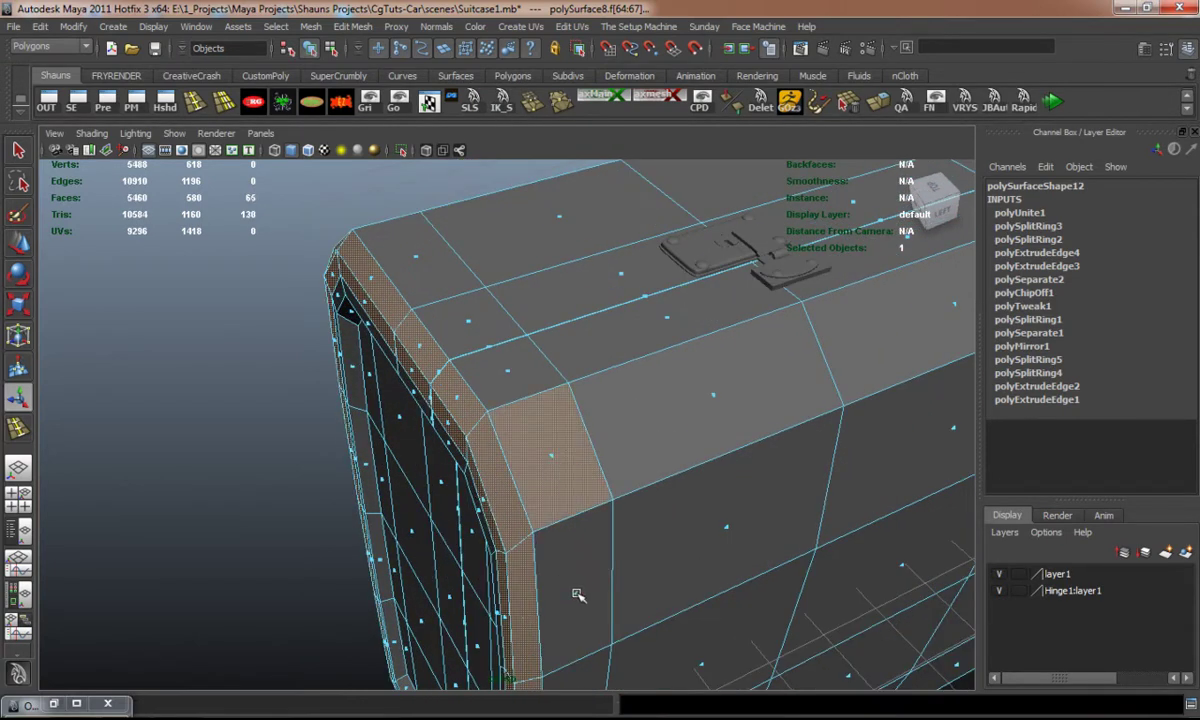
pyautogui.keyDown('shift'); pyautogui.doubleClick(577, 594); pyautogui.keyUp('shift')
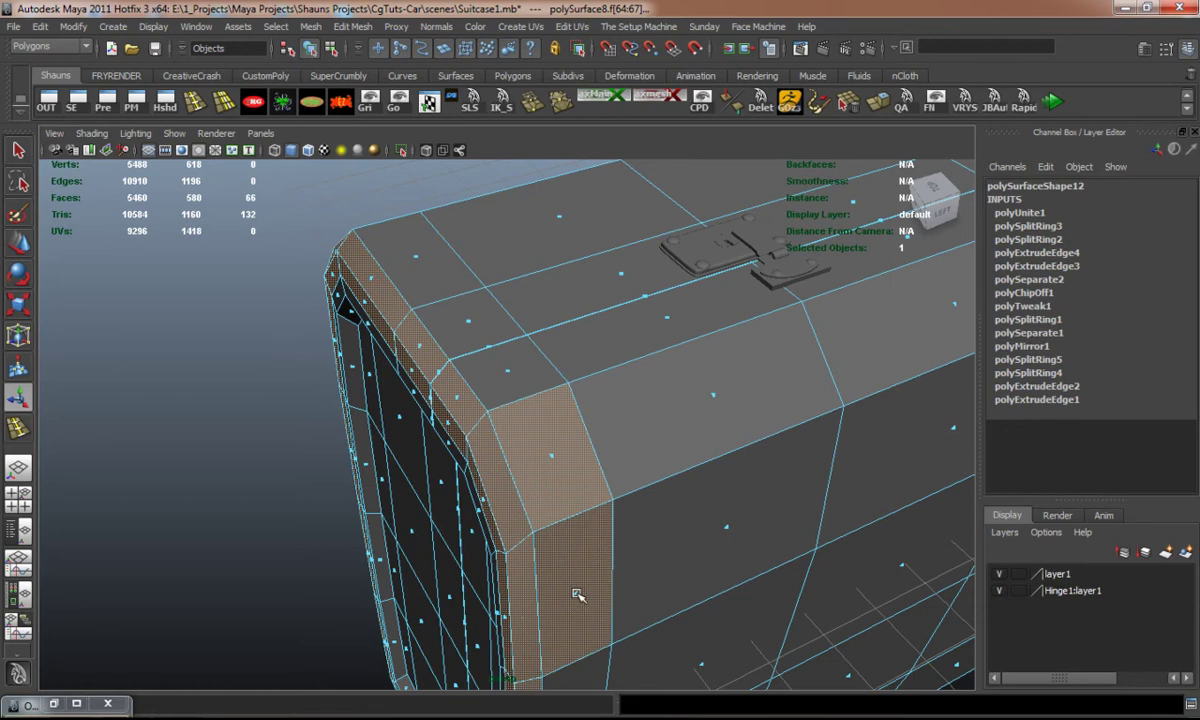
pyautogui.keyDown('shift'); pyautogui.click(467, 320); pyautogui.keyUp('shift')
pyautogui.keyDown('shift'); pyautogui.click(415, 257); pyautogui.keyUp('shift')
pyautogui.keyDown('alt'); pyautogui.moveTo(403, 383); pyautogui.dragTo(628, 442); pyautogui.keyUp('alt')
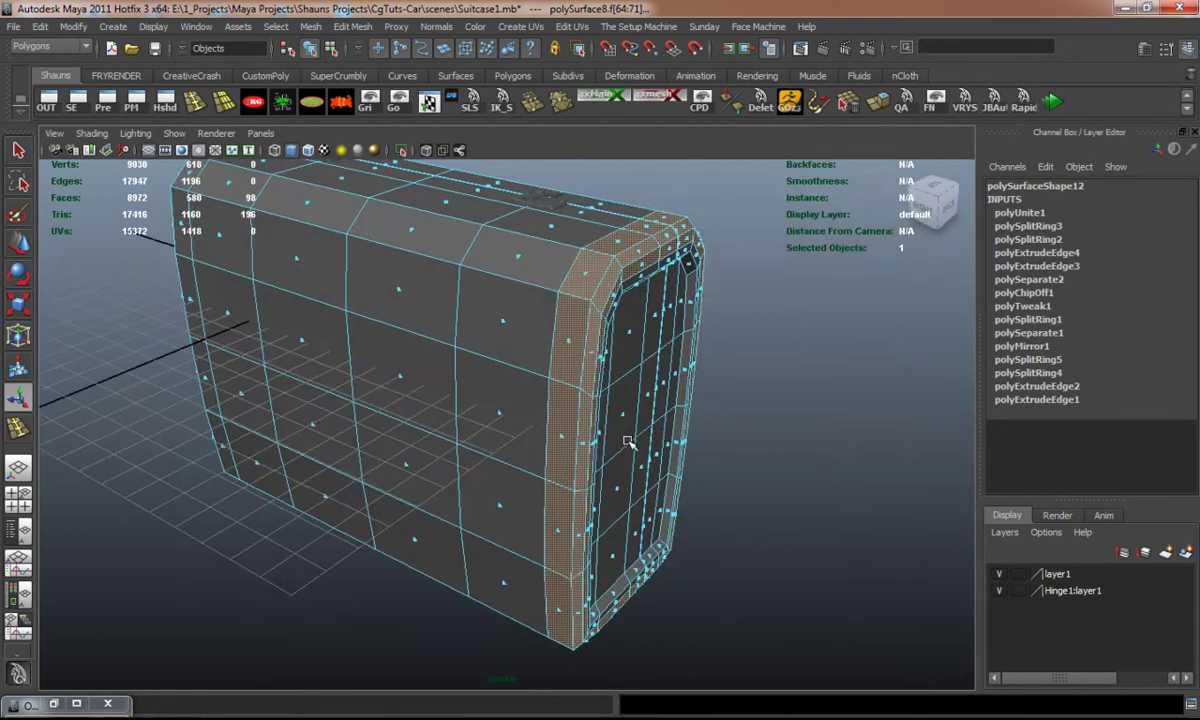
# Step: Extract the selected band of faces around the suitcase end and return to object selection
pyautogui.click(365, 27)
pyautogui.click(375, 313)
pyautogui.rightClick(530, 262)
pyautogui.moveTo(537, 261); pyautogui.dragTo(594, 244, button='right')
# Step: Delete the channel box attributes of the separated parts, display them smoothed, and select the extracted end band
pyautogui.keyDown('shift'); pyautogui.click(486, 274); pyautogui.keyUp('shift')
pyautogui.press('3')
pyautogui.click(319, 100)
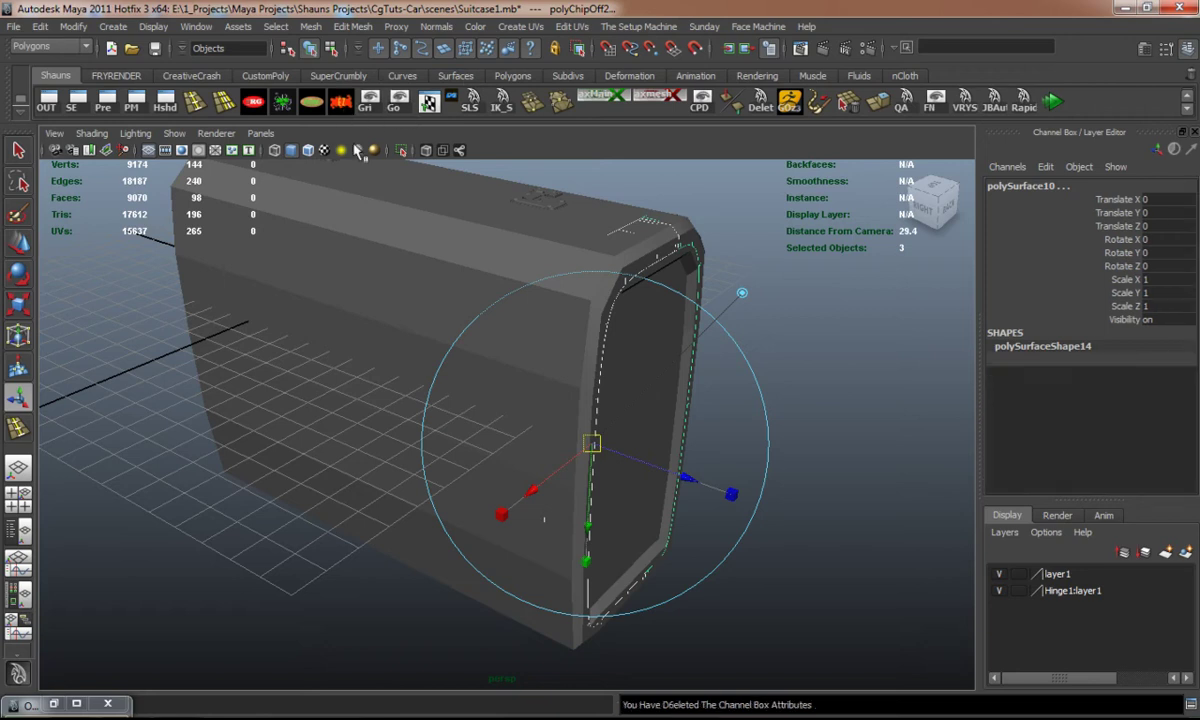
pyautogui.press('3')
pyautogui.click(573, 311)
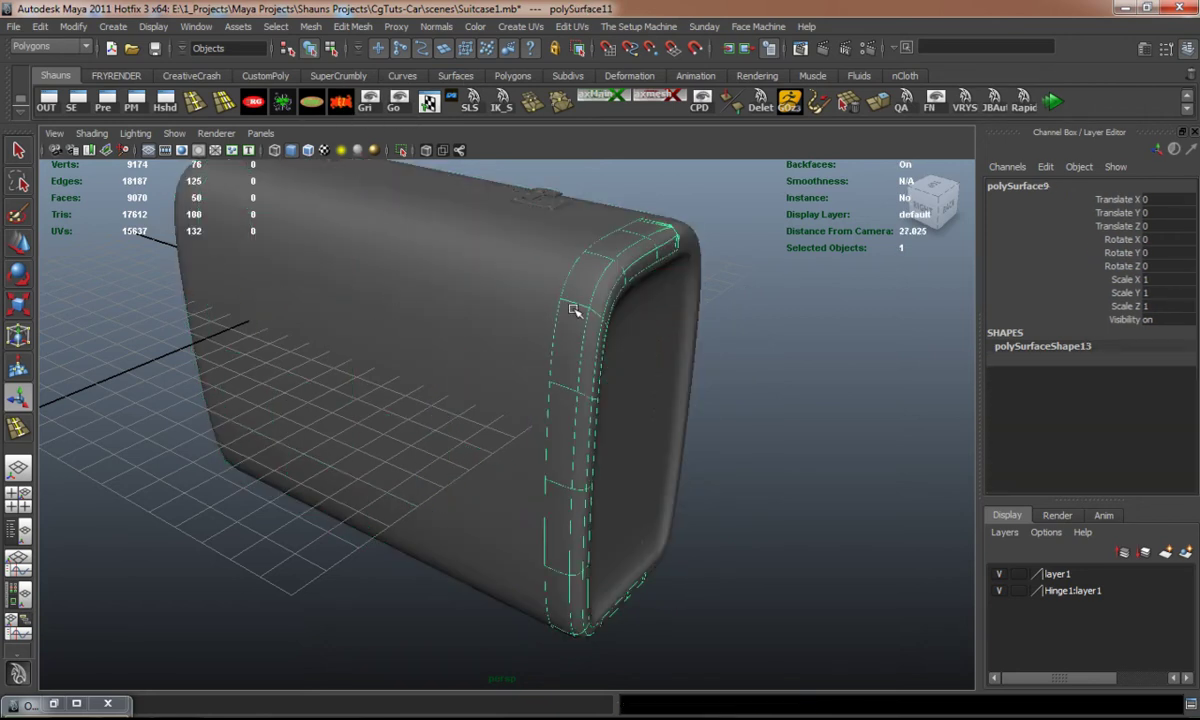
# Step: Compare the smoothed and unsmoothed display of the end band where it meets the suitcase's other half
pyautogui.keyDown('alt'); pyautogui.moveTo(630, 291); pyautogui.dragTo(445, 335); pyautogui.keyUp('alt')
pyautogui.keyDown('alt'); pyautogui.moveTo(565, 324); pyautogui.dragTo(655, 310, button='right'); pyautogui.keyUp('alt')
pyautogui.keyDown('alt'); pyautogui.moveTo(655, 310); pyautogui.dragTo(436, 380, button='middle'); pyautogui.keyUp('alt')
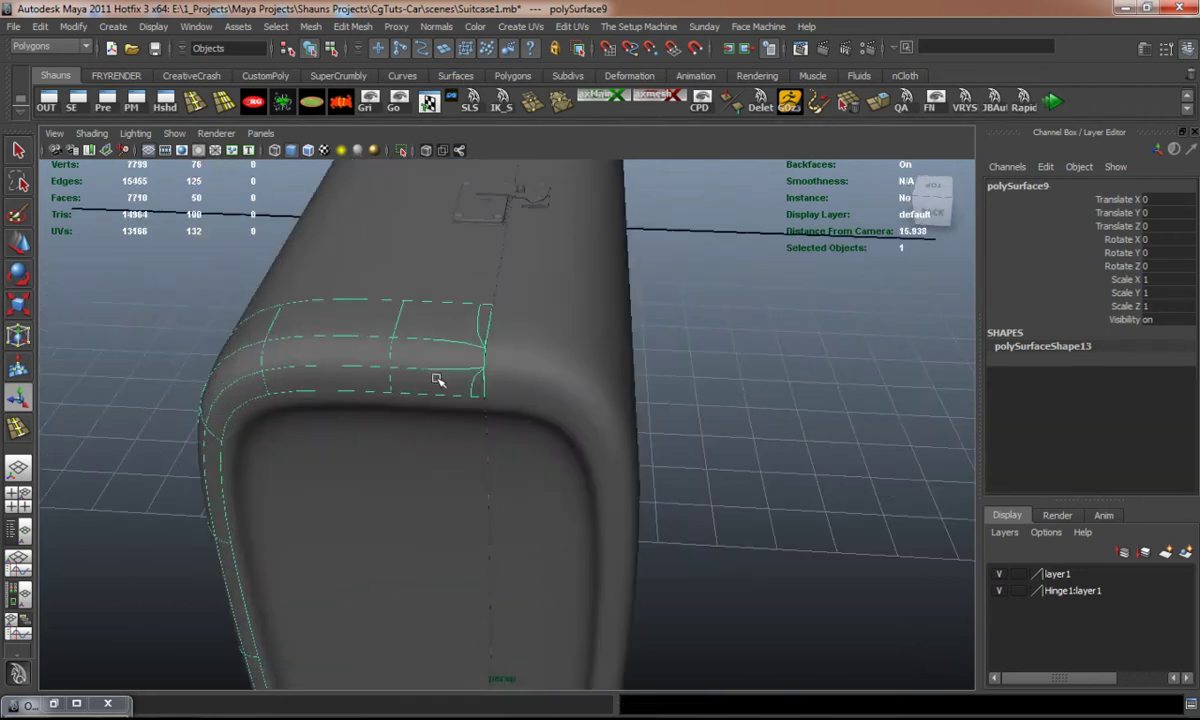
pyautogui.press('1')
pyautogui.keyDown('alt'); pyautogui.moveTo(491, 396); pyautogui.dragTo(495, 394, button='right'); pyautogui.keyUp('alt')
pyautogui.keyDown('alt'); pyautogui.moveTo(495, 394); pyautogui.dragTo(510, 391); pyautogui.keyUp('alt')
pyautogui.click(511, 391)
pyautogui.press('3')
pyautogui.press('1')
pyautogui.click(416, 372)
pyautogui.press('3')
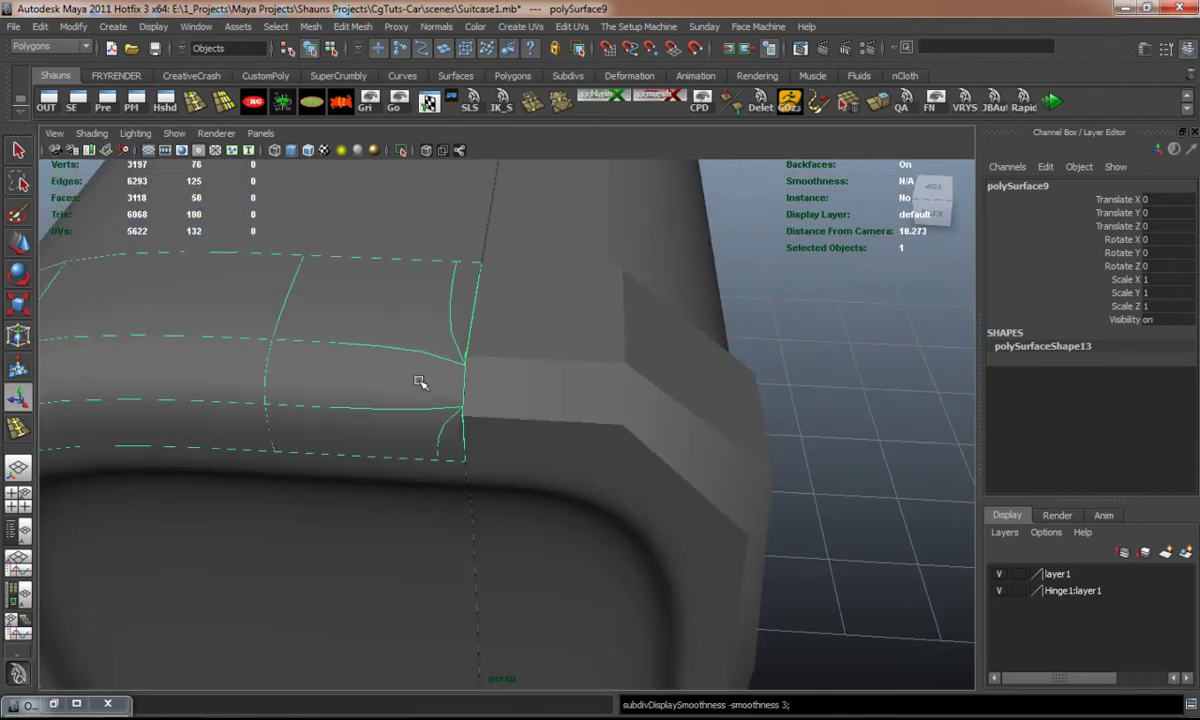
# Step: Turn on wireframe on shaded and try moving the band about 3.5 units along X off the suitcase end
pyautogui.press('w')
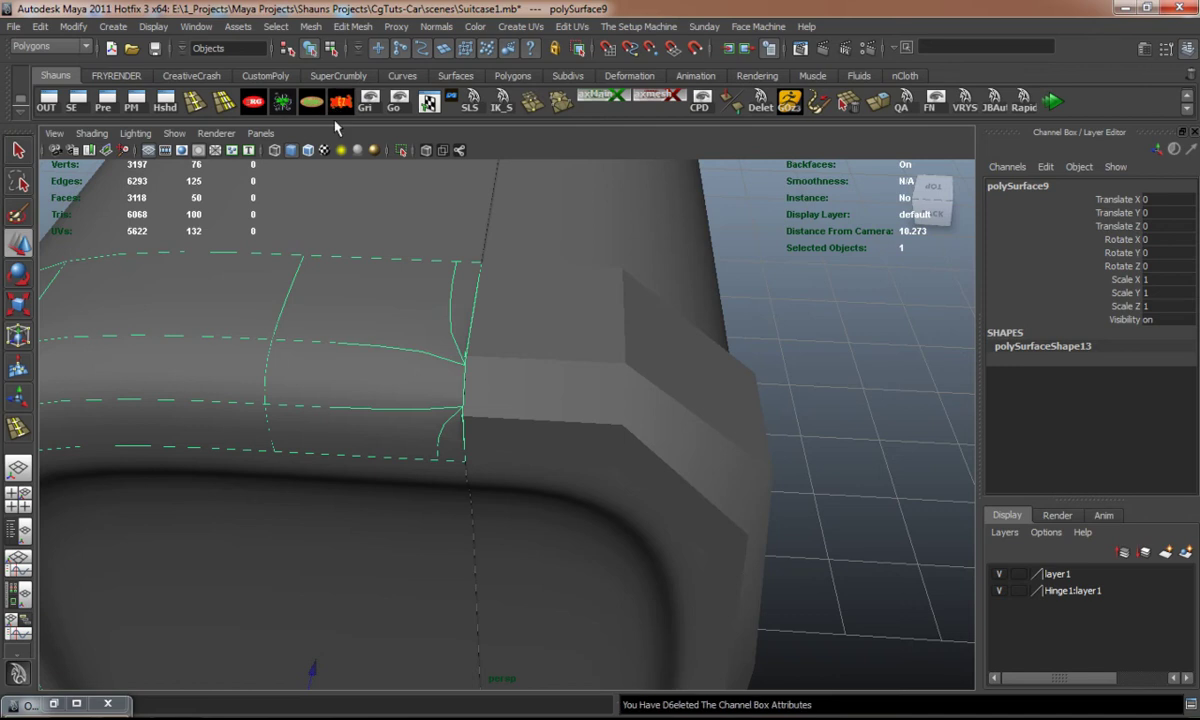
pyautogui.click(309, 152)
pyautogui.scroll(-4, 386, 393)
pyautogui.keyDown('alt'); pyautogui.moveTo(386, 393); pyautogui.dragTo(412, 279, button='middle'); pyautogui.keyUp('alt')
pyautogui.moveTo(303, 520)
pyautogui.mouseDown()
pyautogui.moveTo(134, 504)
pyautogui.moveTo(153, 458)
pyautogui.mouseUp()
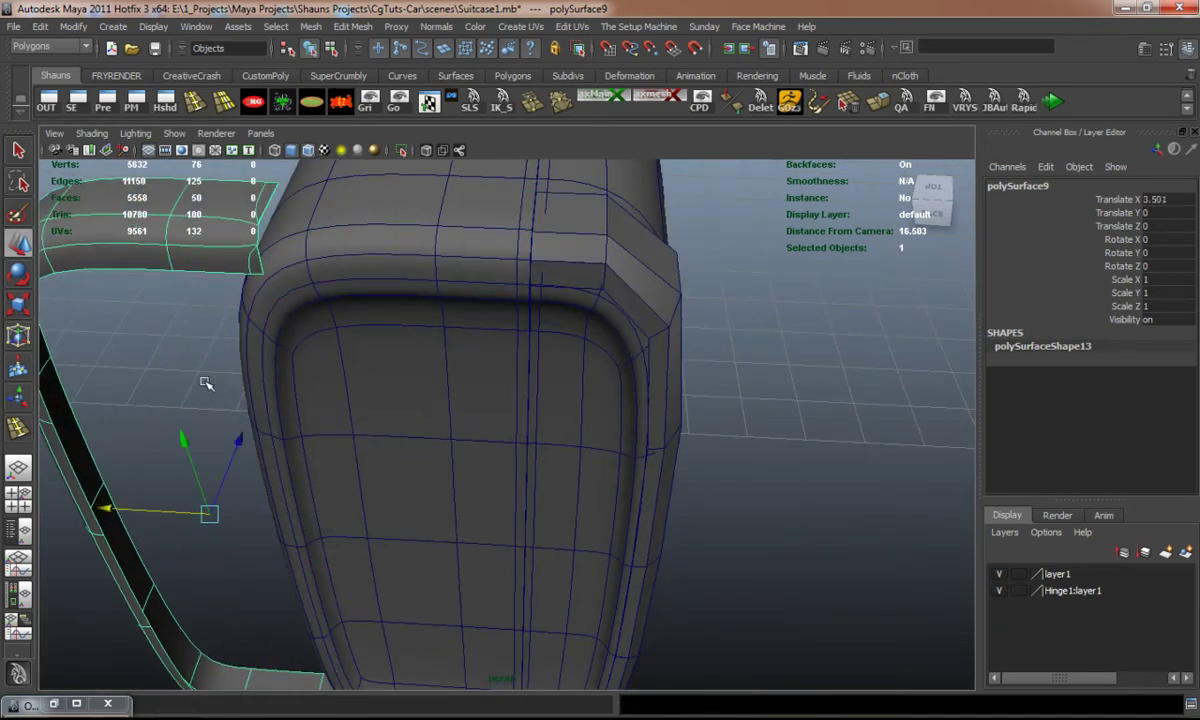
pyautogui.keyDown('alt'); pyautogui.moveTo(204, 392); pyautogui.dragTo(340, 463, button='middle'); pyautogui.keyUp('alt')
pyautogui.scroll(5, 336, 461)
pyautogui.hotkey('ctrl', 'z')
# Step: Delete both separated band pieces from the suitcase end
pyautogui.scroll(-5, 437, 437)
pyautogui.keyDown('alt'); pyautogui.moveTo(470, 433); pyautogui.dragTo(426, 437, button='middle'); pyautogui.keyUp('alt')
pyautogui.keyDown('alt'); pyautogui.moveTo(425, 437); pyautogui.dragTo(603, 394); pyautogui.keyUp('alt')
pyautogui.keyDown('shift'); pyautogui.click(601, 397); pyautogui.keyUp('shift')
pyautogui.press('Delete')
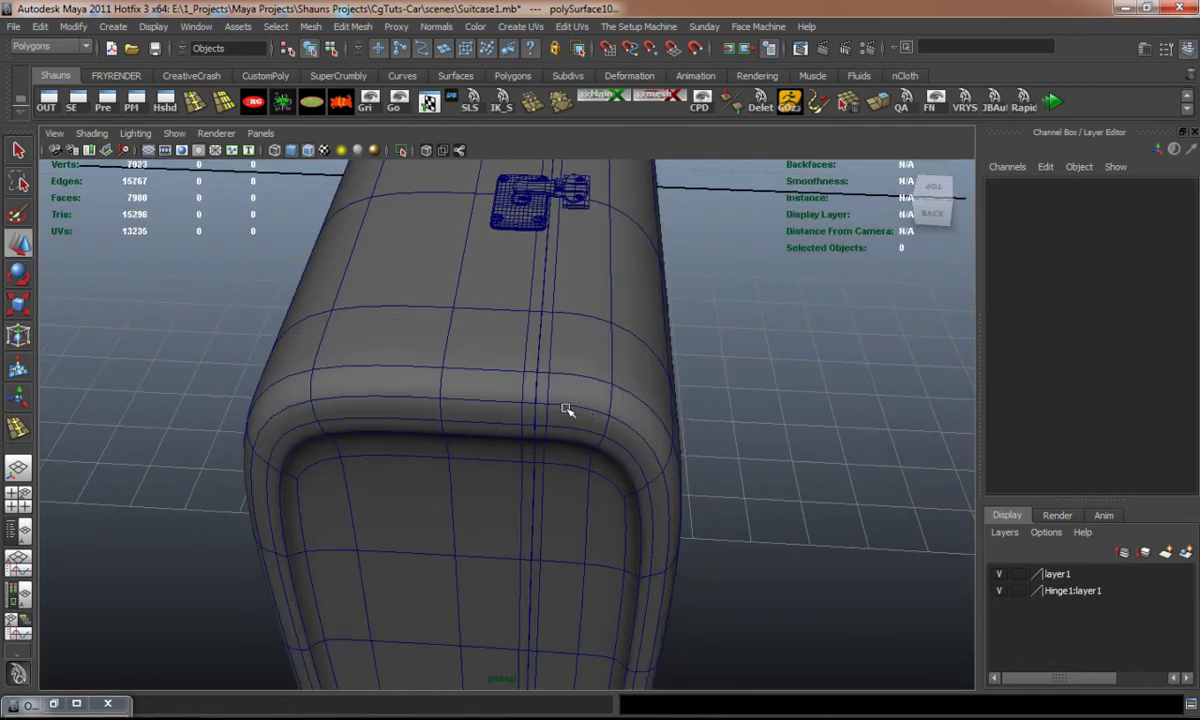
# Step: Display the suitcase body unsmoothed and switch it to face selection at the end's upper corner
pyautogui.scroll(5, 584, 410)
pyautogui.click(666, 412)
pyautogui.press('1')
pyautogui.keyDown('alt'); pyautogui.moveTo(682, 424); pyautogui.dragTo(654, 418, button='middle'); pyautogui.keyUp('alt')
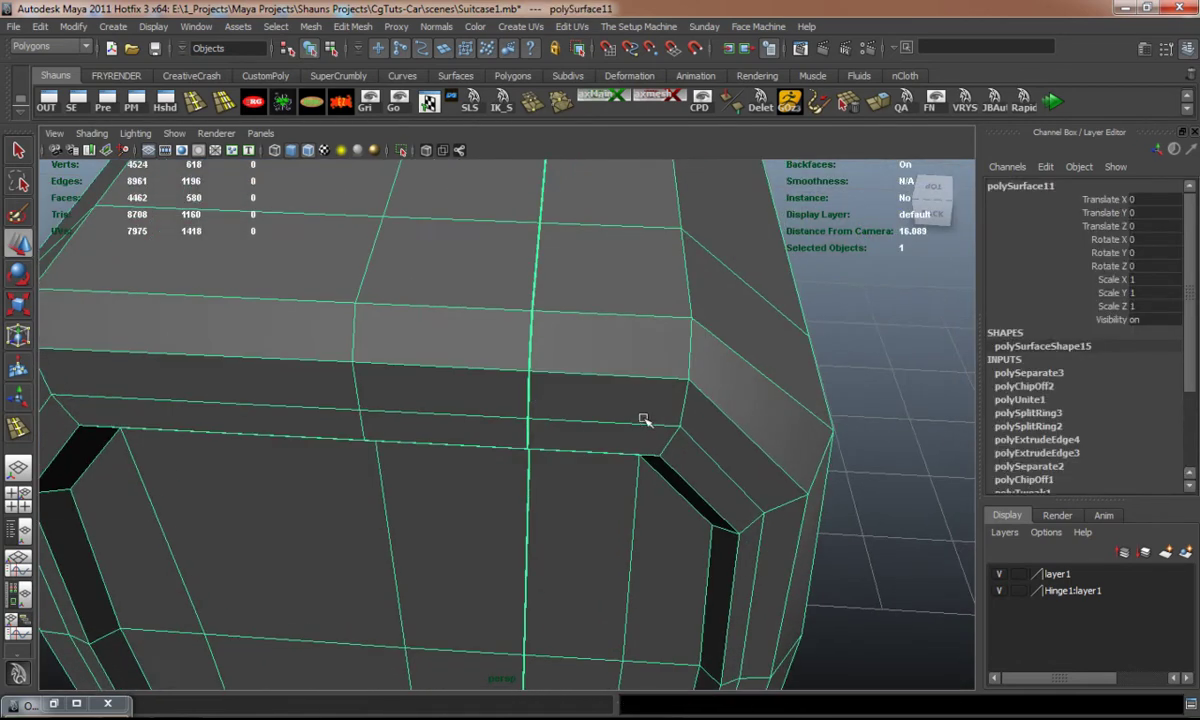
pyautogui.keyDown('alt'); pyautogui.moveTo(654, 418); pyautogui.dragTo(627, 423); pyautogui.keyUp('alt')
pyautogui.keyDown('alt'); pyautogui.moveTo(627, 423); pyautogui.dragTo(652, 449, button='right'); pyautogui.keyUp('alt')
pyautogui.keyDown('alt'); pyautogui.moveTo(652, 448); pyautogui.dragTo(570, 417); pyautogui.keyUp('alt')
pyautogui.moveTo(540, 358); pyautogui.dragTo(566, 400, button='right')
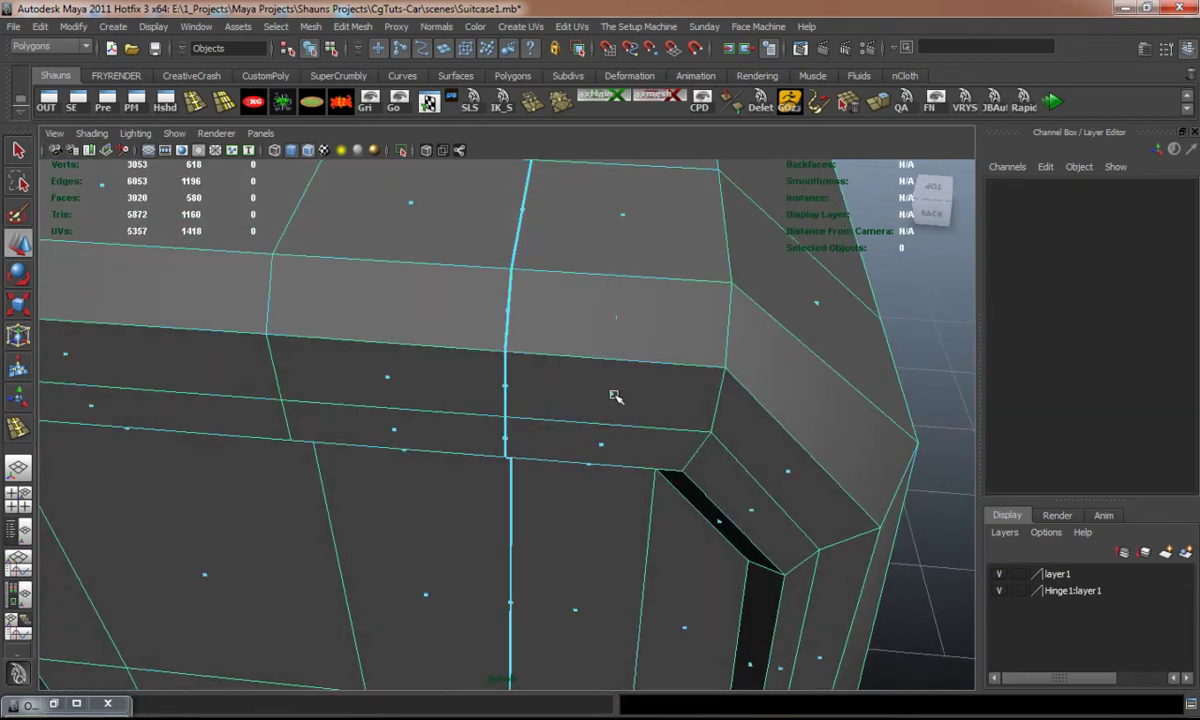
pyautogui.click(613, 396)
pyautogui.keyDown('shift'); pyautogui.doubleClick(788, 474); pyautogui.keyUp('shift')
pyautogui.keyDown('shift'); pyautogui.click(617, 316); pyautogui.keyUp('shift')
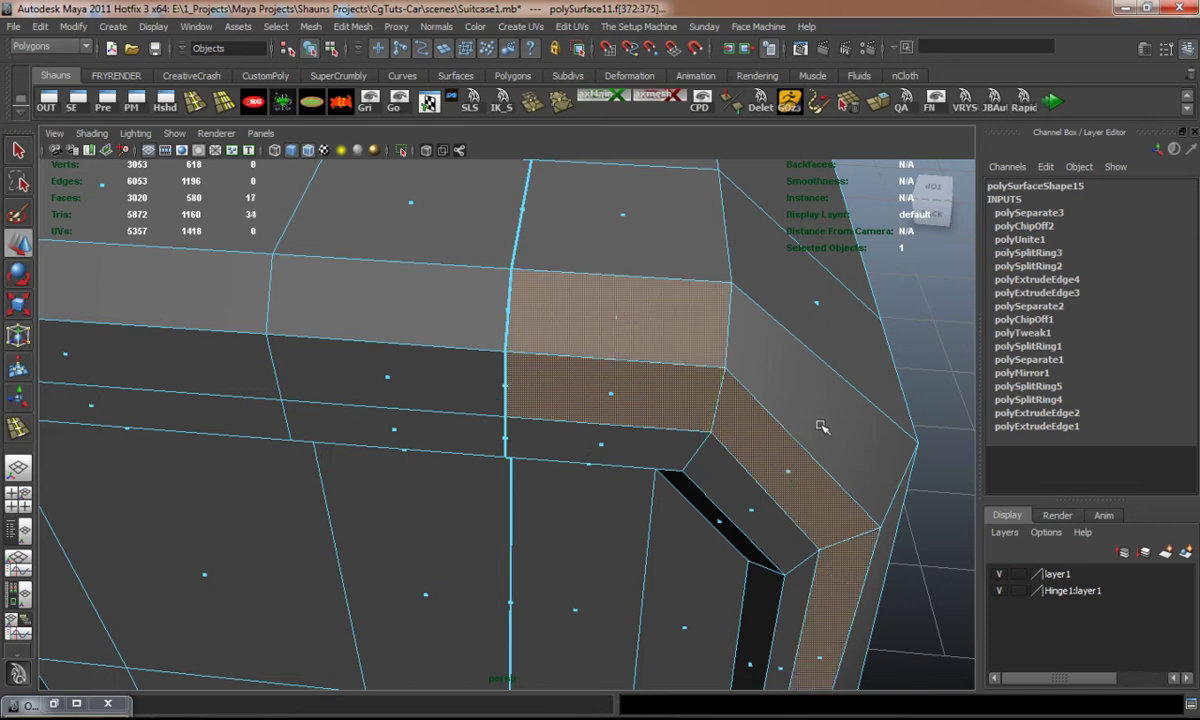
pyautogui.keyDown('shift'); pyautogui.click(620, 320); pyautogui.keyUp('shift')
pyautogui.keyDown('alt'); pyautogui.moveTo(635, 330); pyautogui.dragTo(674, 358); pyautogui.keyUp('alt')
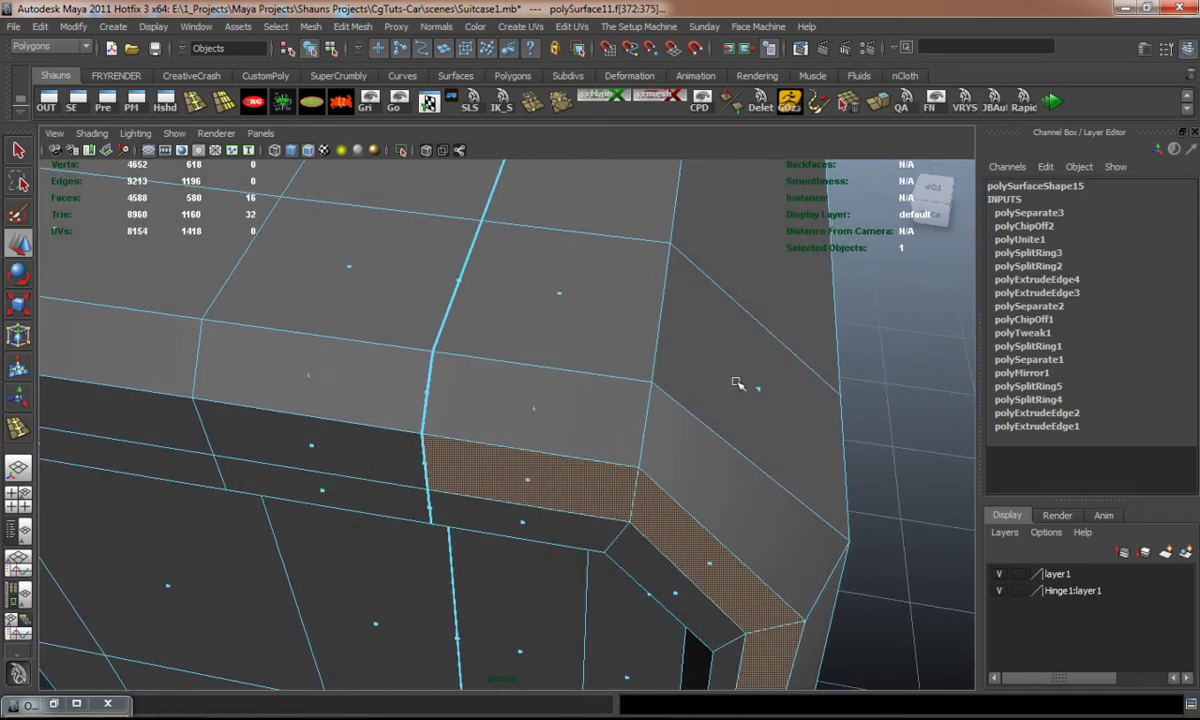
pyautogui.keyDown('shift'); pyautogui.click(763, 391); pyautogui.keyUp('shift')
pyautogui.keyDown('shift'); pyautogui.click(560, 294); pyautogui.keyUp('shift')
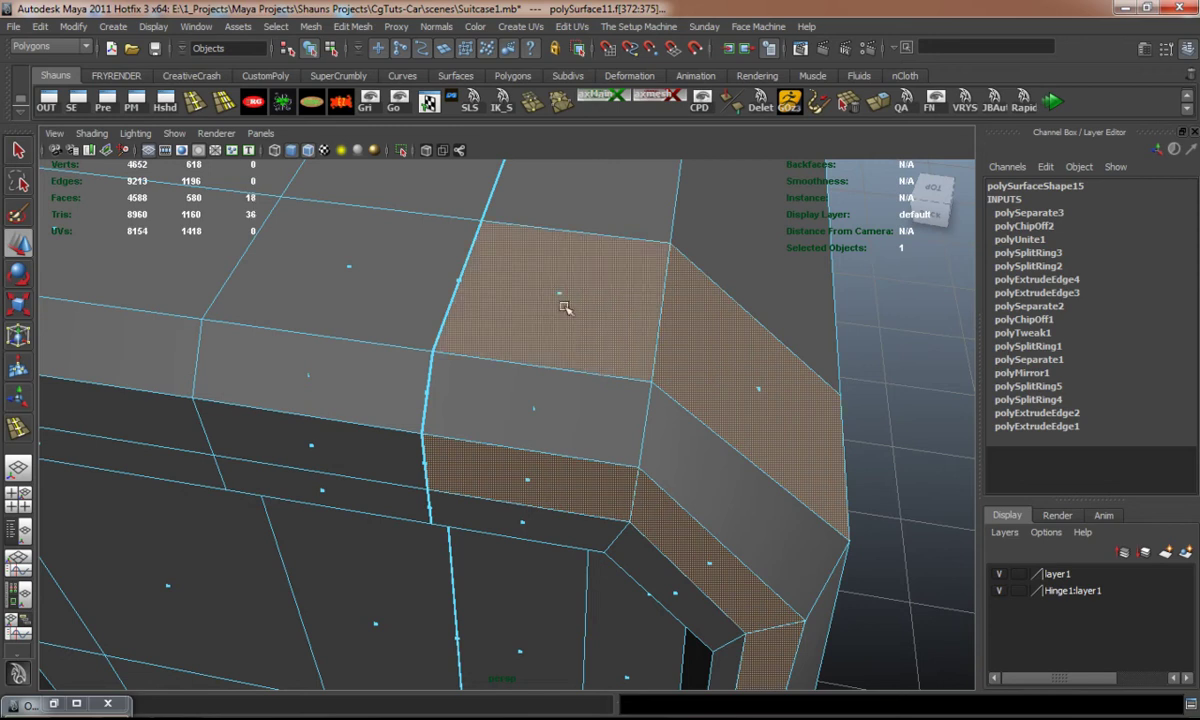
pyautogui.keyDown('alt'); pyautogui.moveTo(595, 425); pyautogui.dragTo(530, 362); pyautogui.keyUp('alt')
pyautogui.keyDown('alt'); pyautogui.moveTo(521, 484); pyautogui.dragTo(521, 371); pyautogui.keyUp('alt')
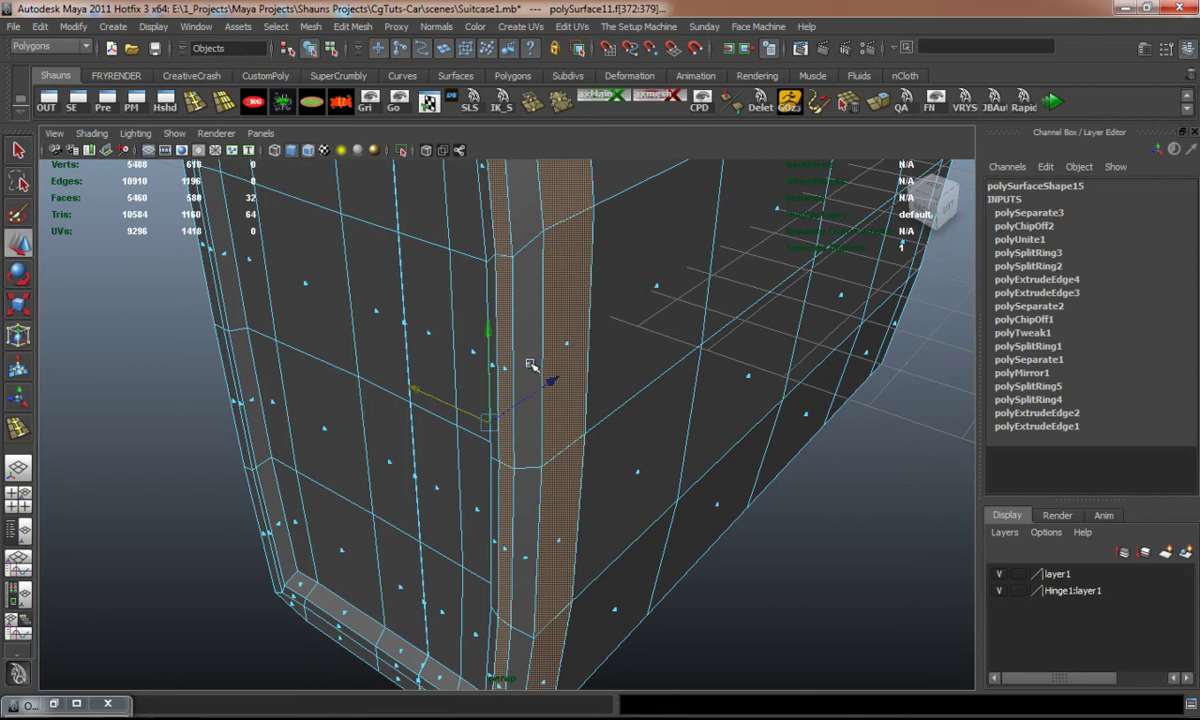
pyautogui.keyDown('shift'); pyautogui.click(530, 364); pyautogui.keyUp('shift')
pyautogui.keyDown('shift'); pyautogui.doubleClick(524, 557); pyautogui.keyUp('shift')
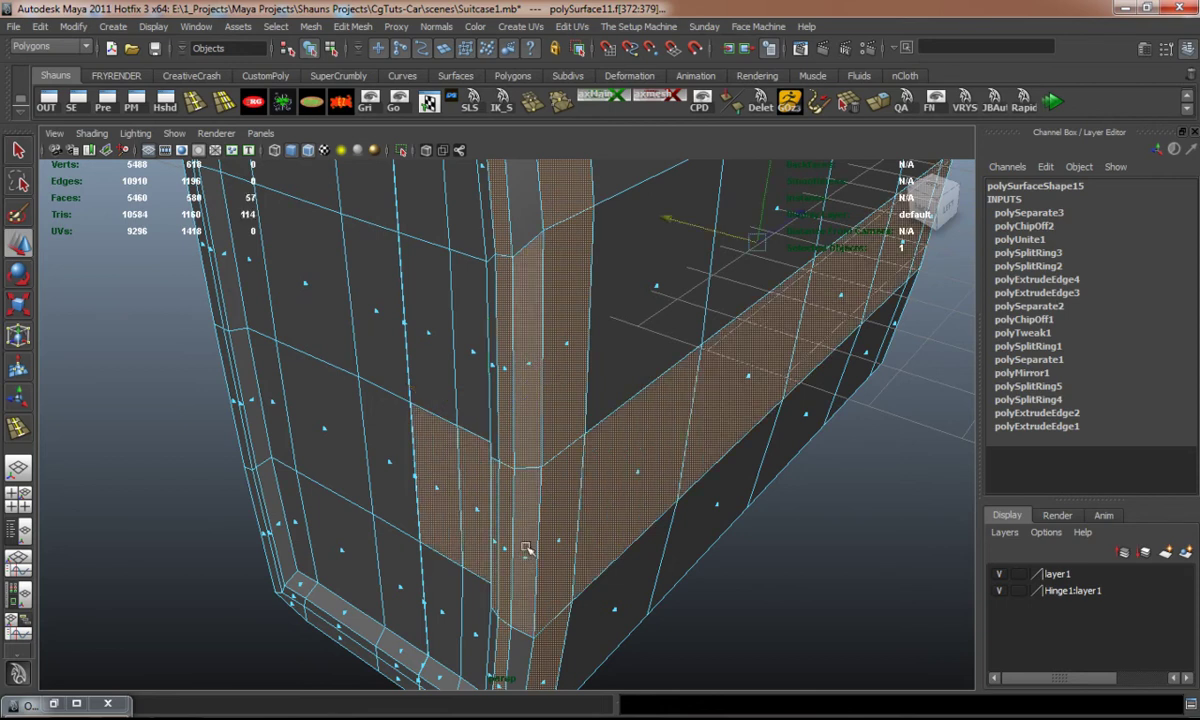
pyautogui.keyDown('alt'); pyautogui.moveTo(512, 504); pyautogui.dragTo(537, 473); pyautogui.keyUp('alt')
pyautogui.hotkey('ctrl', 'z')
pyautogui.keyDown('shift'); pyautogui.doubleClick(538, 509); pyautogui.keyUp('shift')
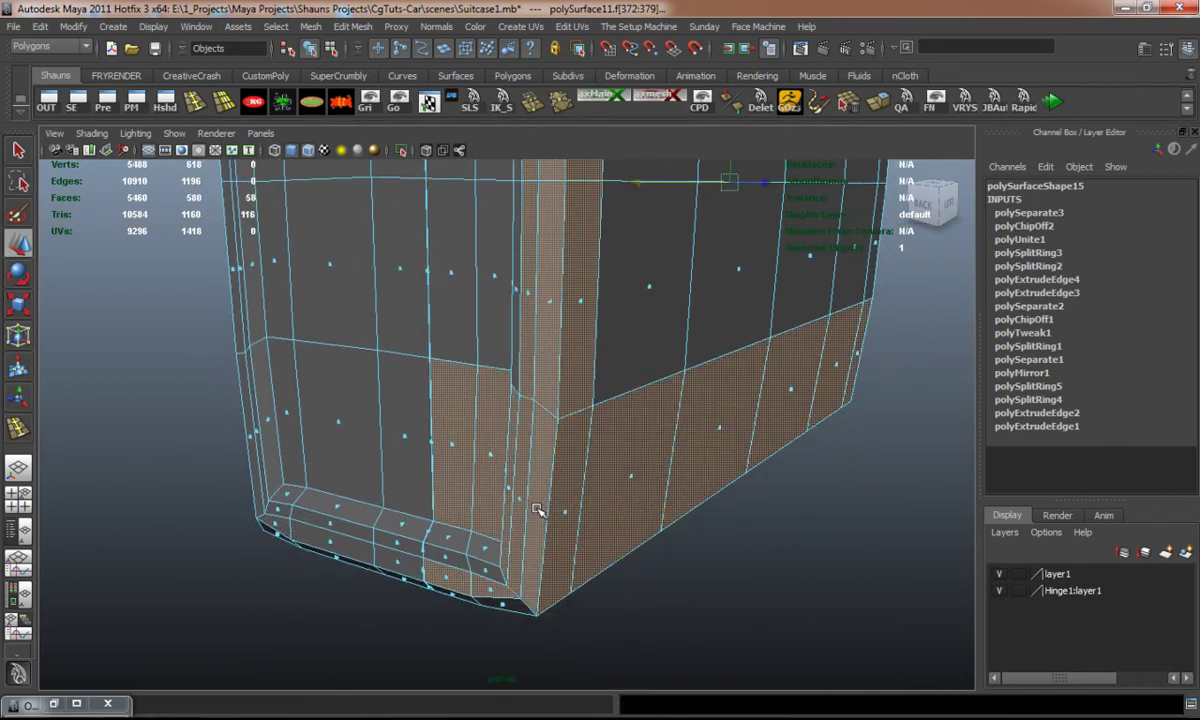
pyautogui.hotkey('ctrl', 'z')
pyautogui.scroll(-4, 530, 463)
pyautogui.keyDown('alt'); pyautogui.moveTo(530, 463); pyautogui.dragTo(450, 465); pyautogui.keyUp('alt')
pyautogui.click(697, 461)
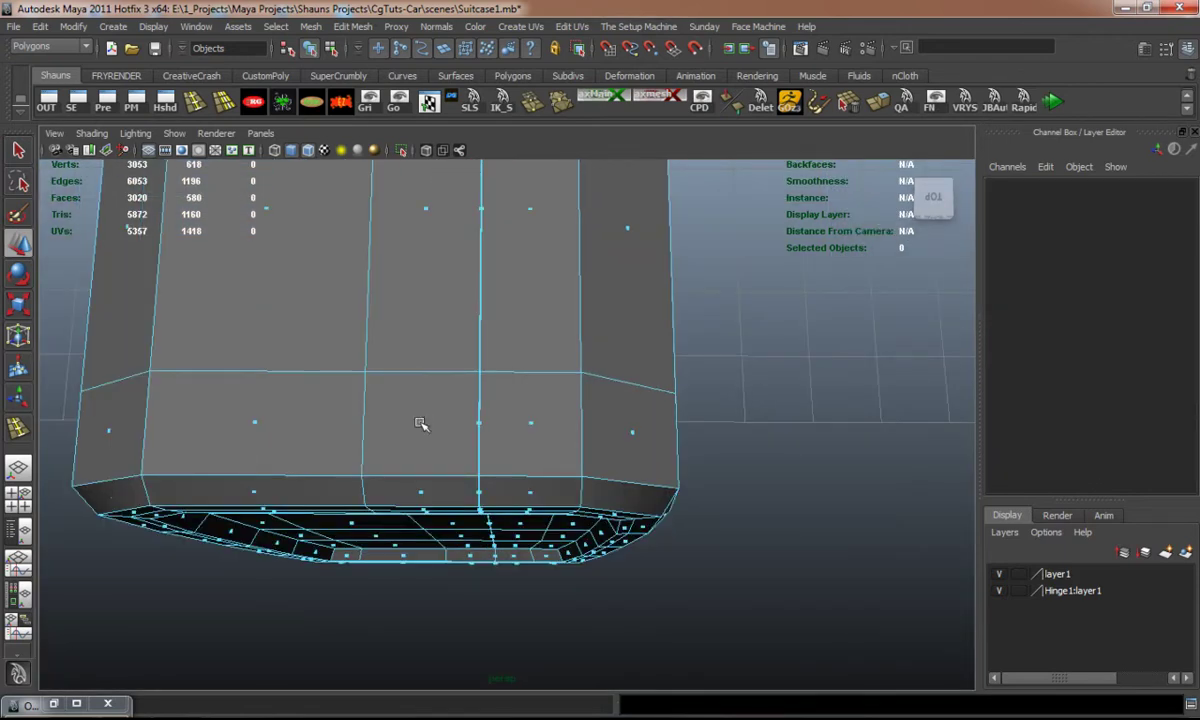
# Step: Select the wide strip of body faces next to the rim all around the suitcase end, on both halves
pyautogui.click(420, 424)
pyautogui.keyDown('shift'); pyautogui.doubleClick(252, 424); pyautogui.keyUp('shift')
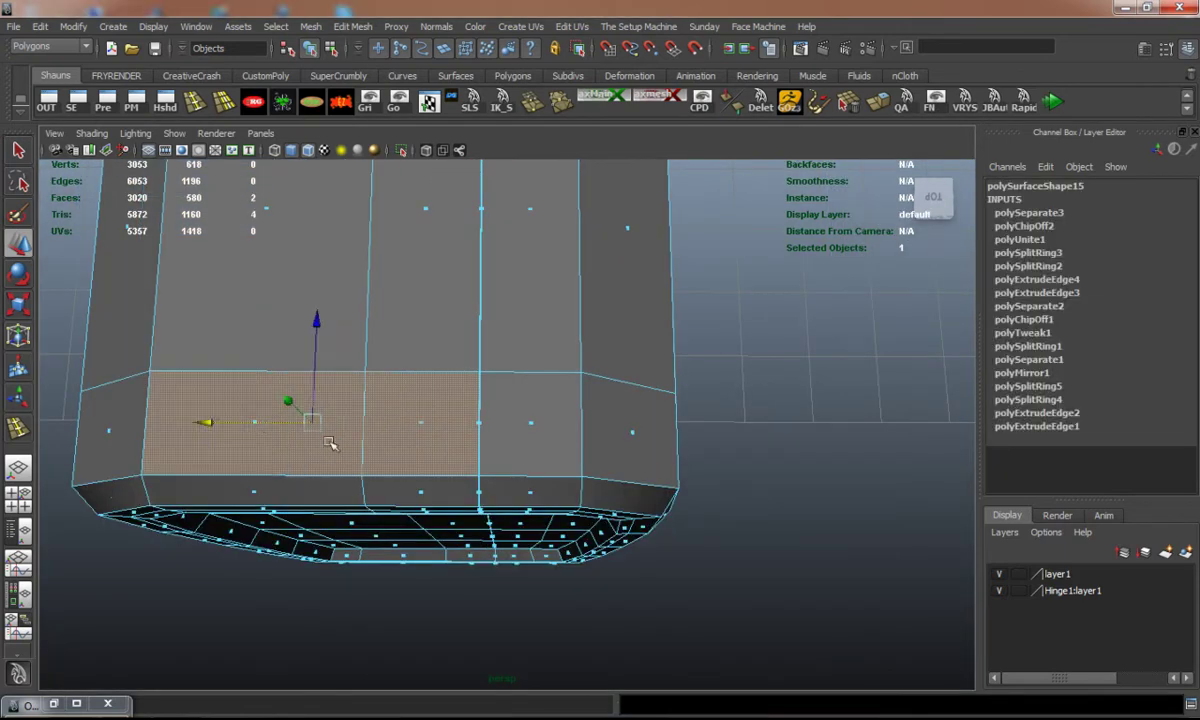
pyautogui.keyDown('shift'); pyautogui.click(533, 424); pyautogui.keyUp('shift')
pyautogui.keyDown('shift'); pyautogui.click(633, 432); pyautogui.keyUp('shift')
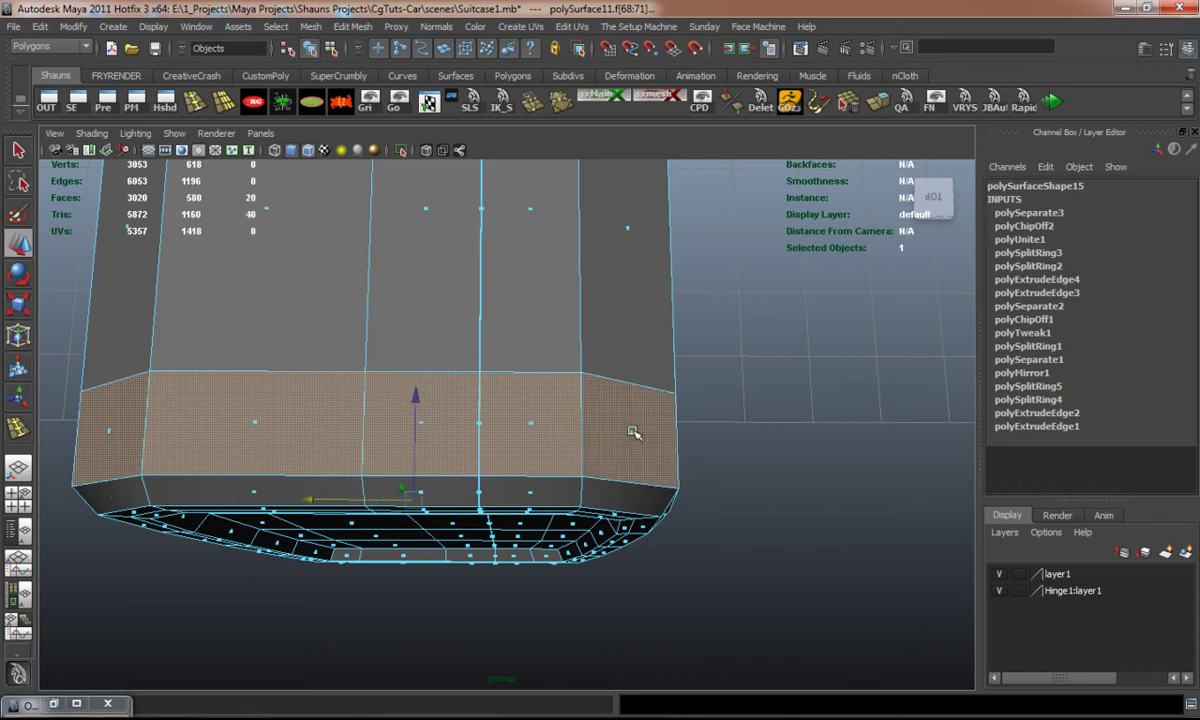
pyautogui.keyDown('alt'); pyautogui.moveTo(547, 459); pyautogui.dragTo(587, 410, button='middle'); pyautogui.keyUp('alt')
pyautogui.keyDown('alt'); pyautogui.moveTo(587, 410); pyautogui.dragTo(705, 416, button='right'); pyautogui.keyUp('alt')
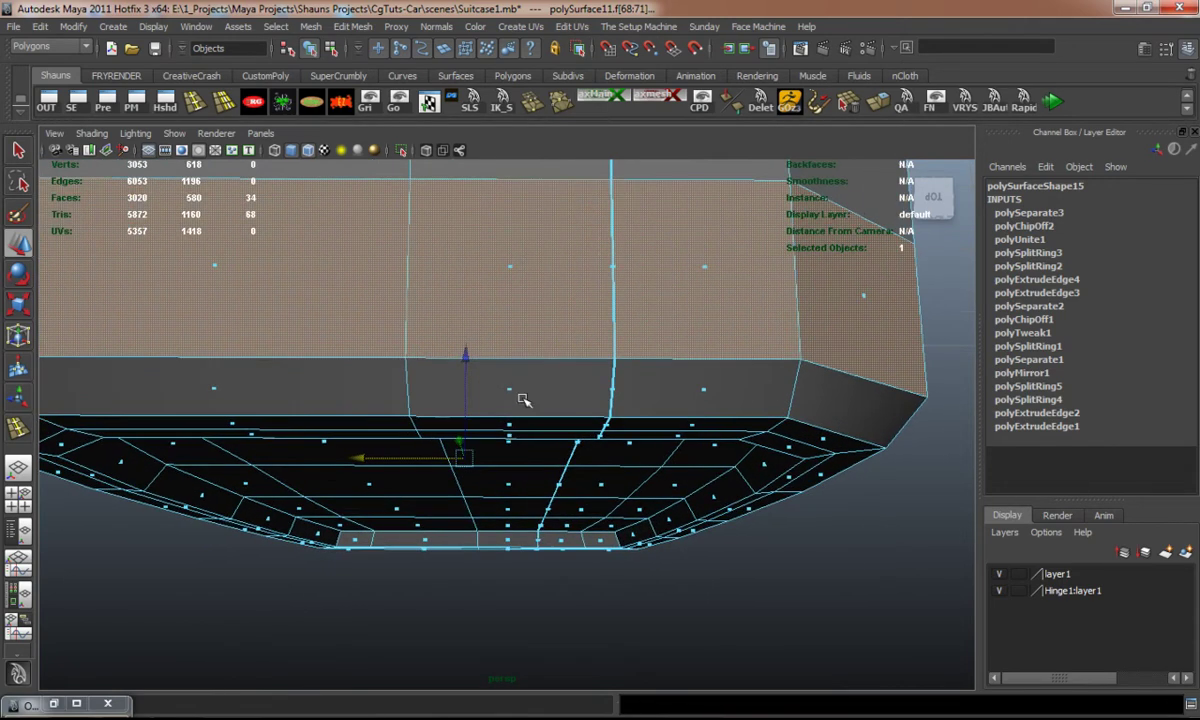
# Step: Extend the selection with the adjoining loop of outer rim faces around both halves of the suitcase end
pyautogui.keyDown('shift'); pyautogui.click(507, 391); pyautogui.keyUp('shift')
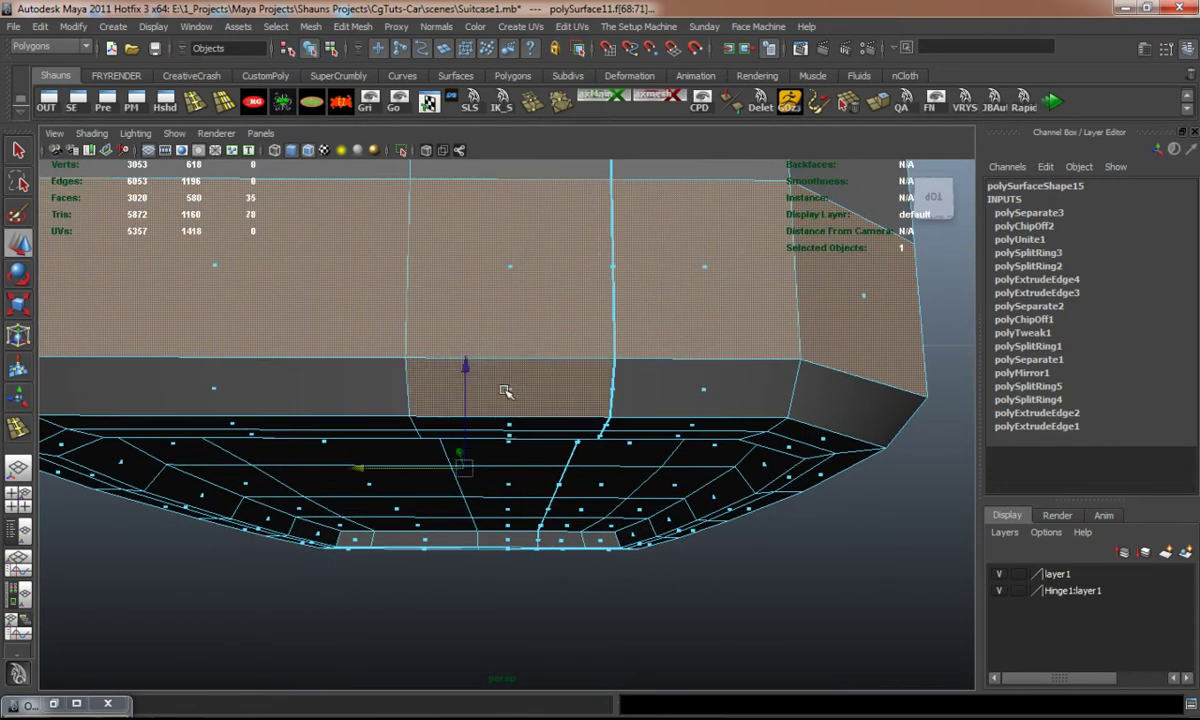
pyautogui.keyDown('shift'); pyautogui.click(213, 389); pyautogui.keyUp('shift')
pyautogui.keyDown('alt'); pyautogui.moveTo(712, 488); pyautogui.dragTo(594, 409); pyautogui.keyUp('alt')
pyautogui.keyDown('shift'); pyautogui.click(576, 404); pyautogui.keyUp('shift')
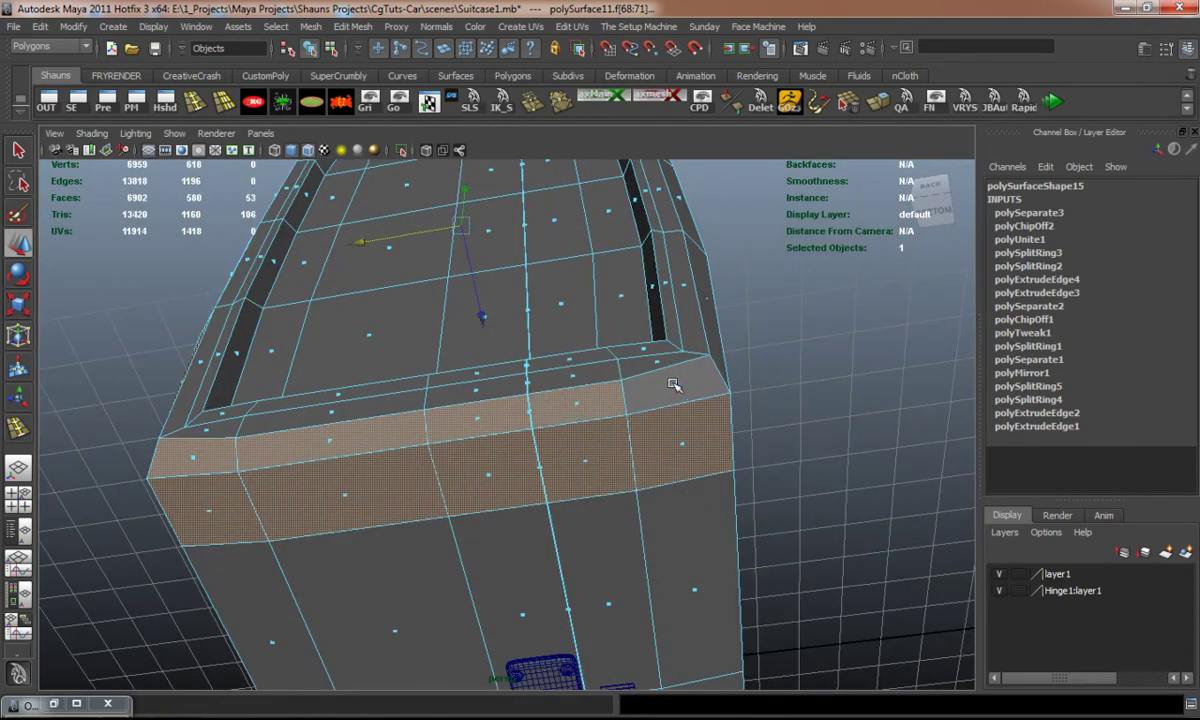
pyautogui.keyDown('shift'); pyautogui.doubleClick(673, 387); pyautogui.keyUp('shift')
pyautogui.keyDown('alt'); pyautogui.moveTo(563, 408); pyautogui.dragTo(478, 443); pyautogui.keyUp('alt')
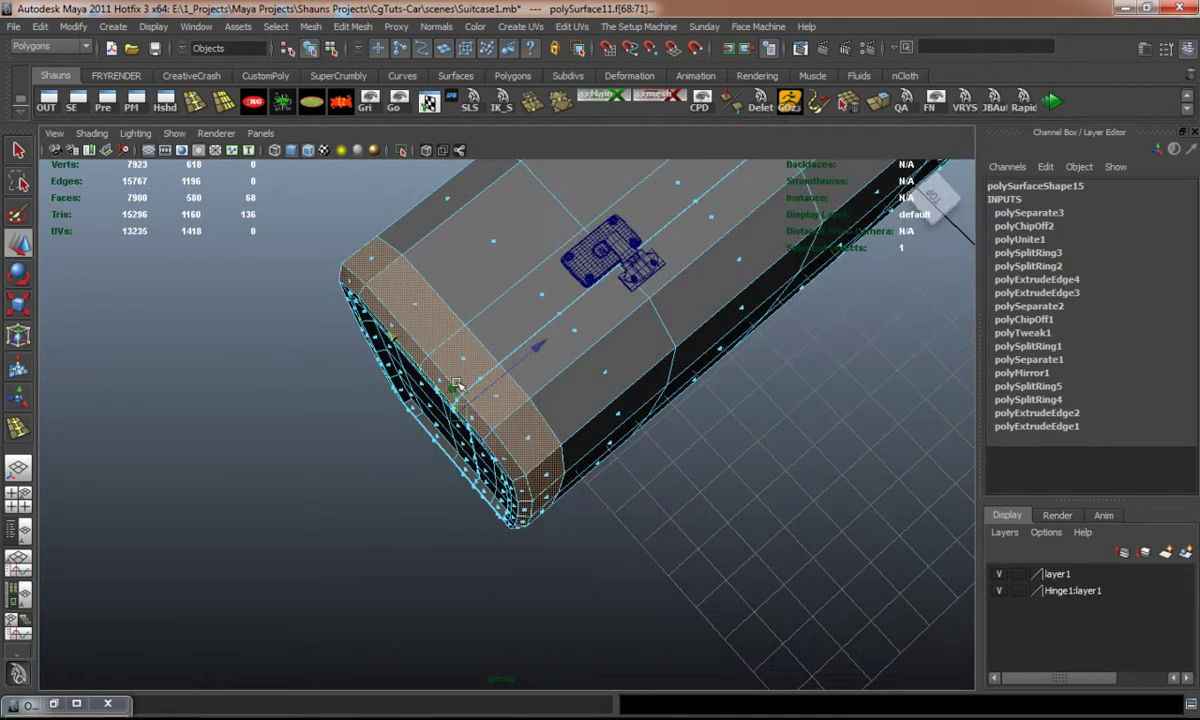
# Step: Duplicate the selected faces as separate band pieces and delete the channel box attributes of these pieces
pyautogui.click(354, 27)
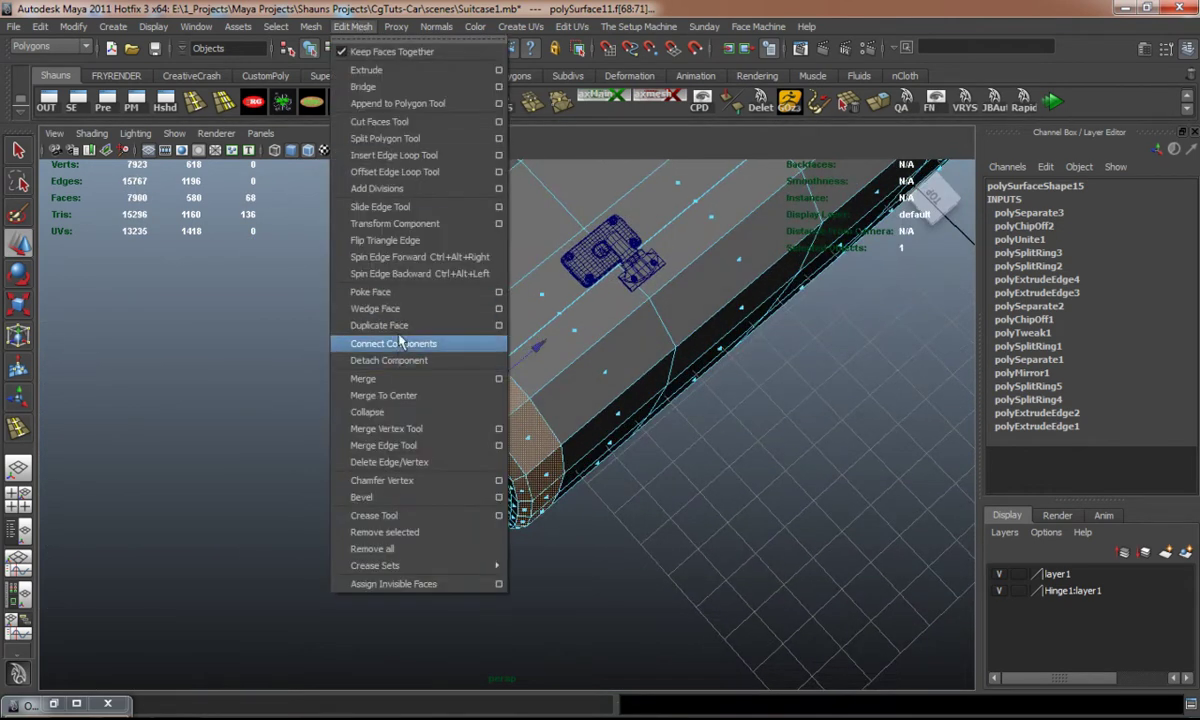
pyautogui.click(398, 328)
pyautogui.moveTo(396, 327); pyautogui.dragTo(463, 311, button='right')
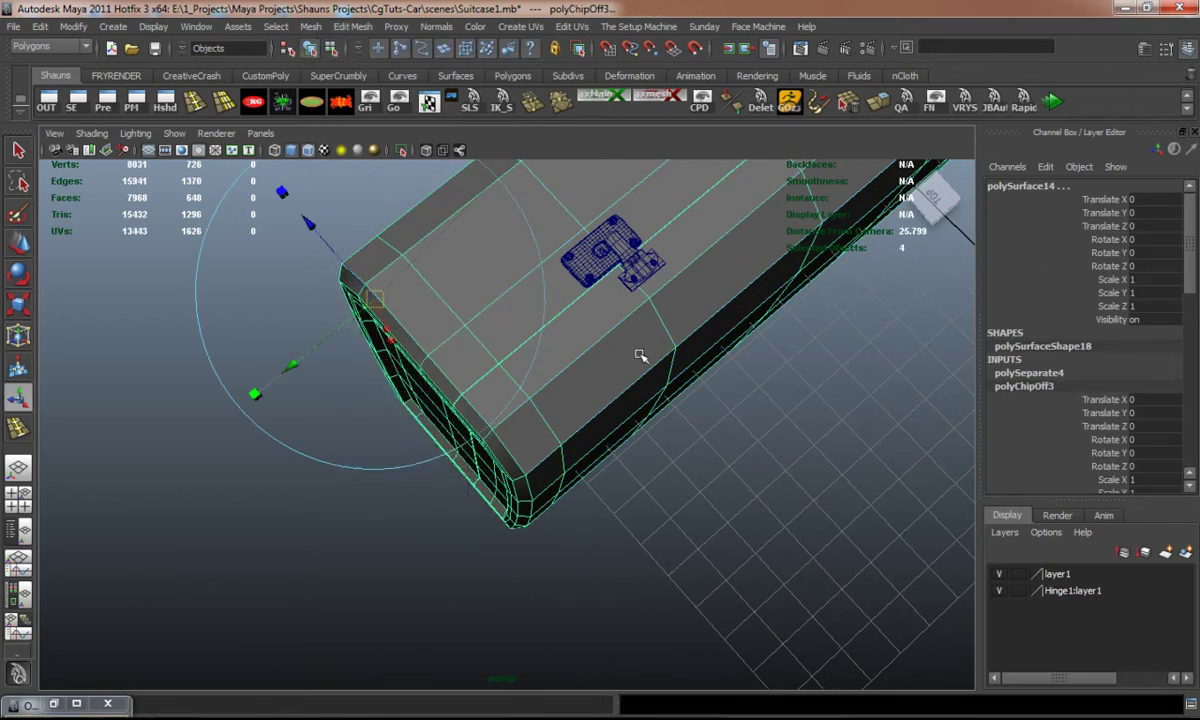
pyautogui.press('w')
pyautogui.click(340, 104)
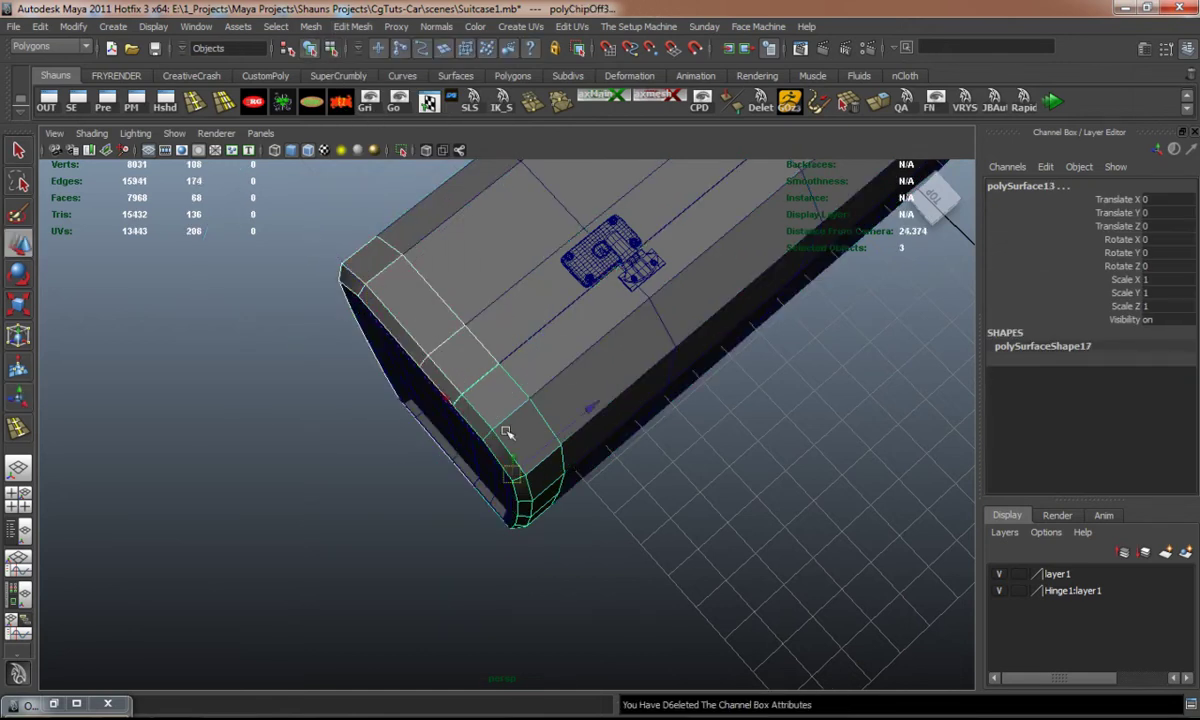
# Step: Move the duplicated band pieces to Translate Z -2.279, clear of the suitcase end, and display the body smoothly
pyautogui.moveTo(584, 407); pyautogui.dragTo(519, 438, button='middle')
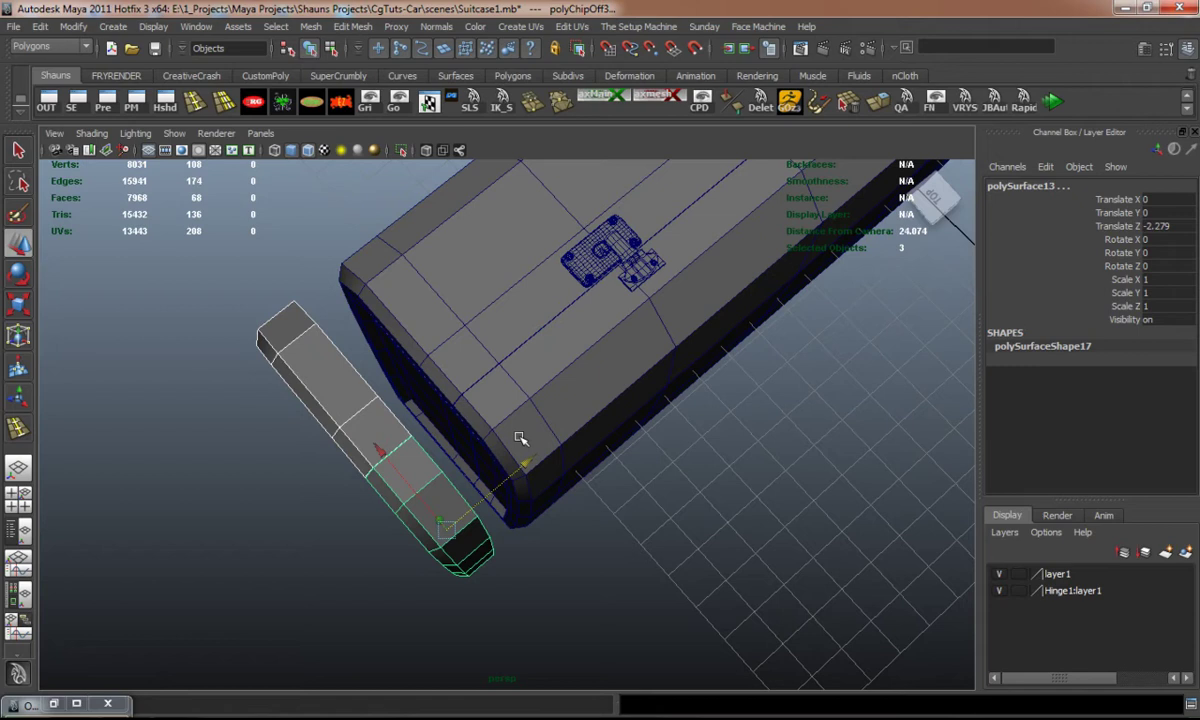
pyautogui.click(583, 386)
pyautogui.press('3')
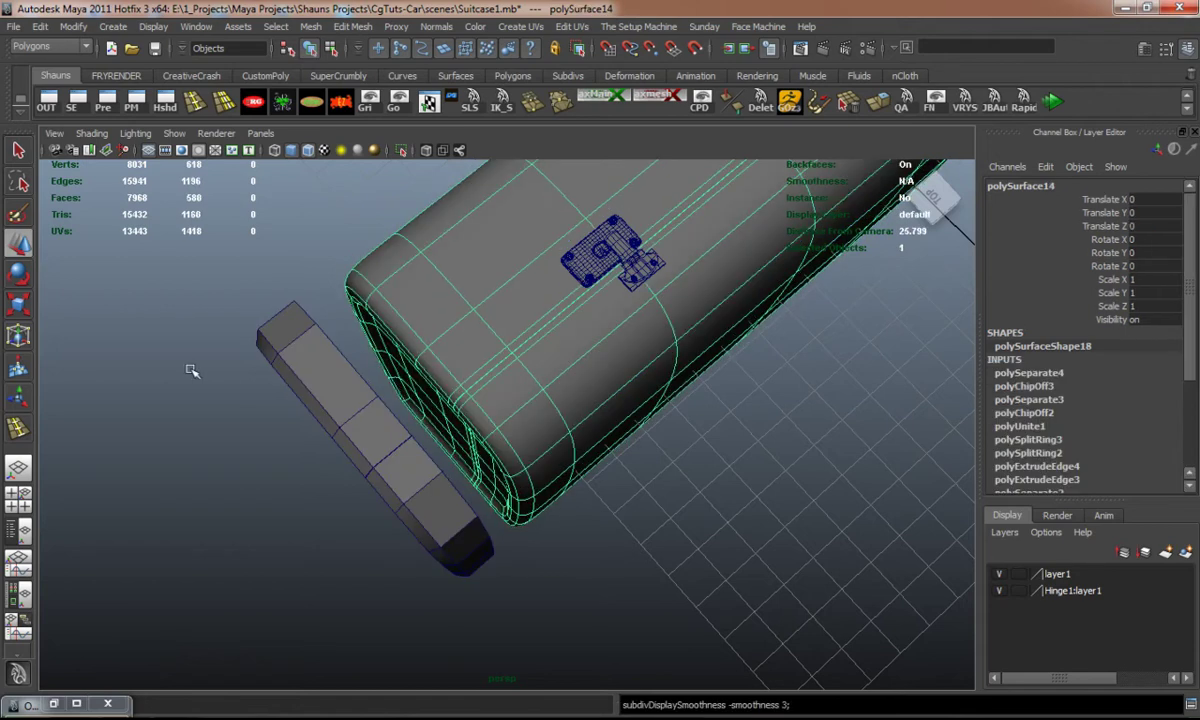
# Step: Select both band pieces and set their Translate Z to 0
pyautogui.click(190, 360)
pyautogui.click(410, 430)
pyautogui.keyDown('shift'); pyautogui.click(445, 480); pyautogui.keyUp('shift')
pyautogui.click(311, 27)
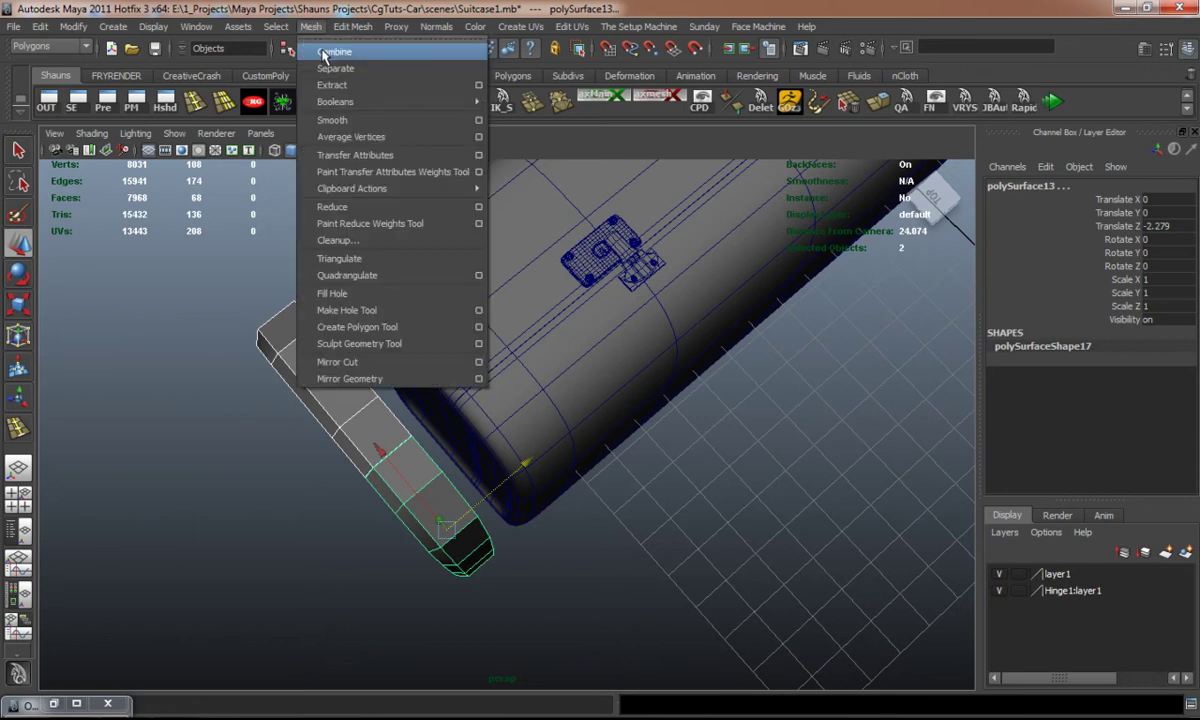
pyautogui.doubleClick(1160, 224)
pyautogui.write('0')
pyautogui.press('Return')
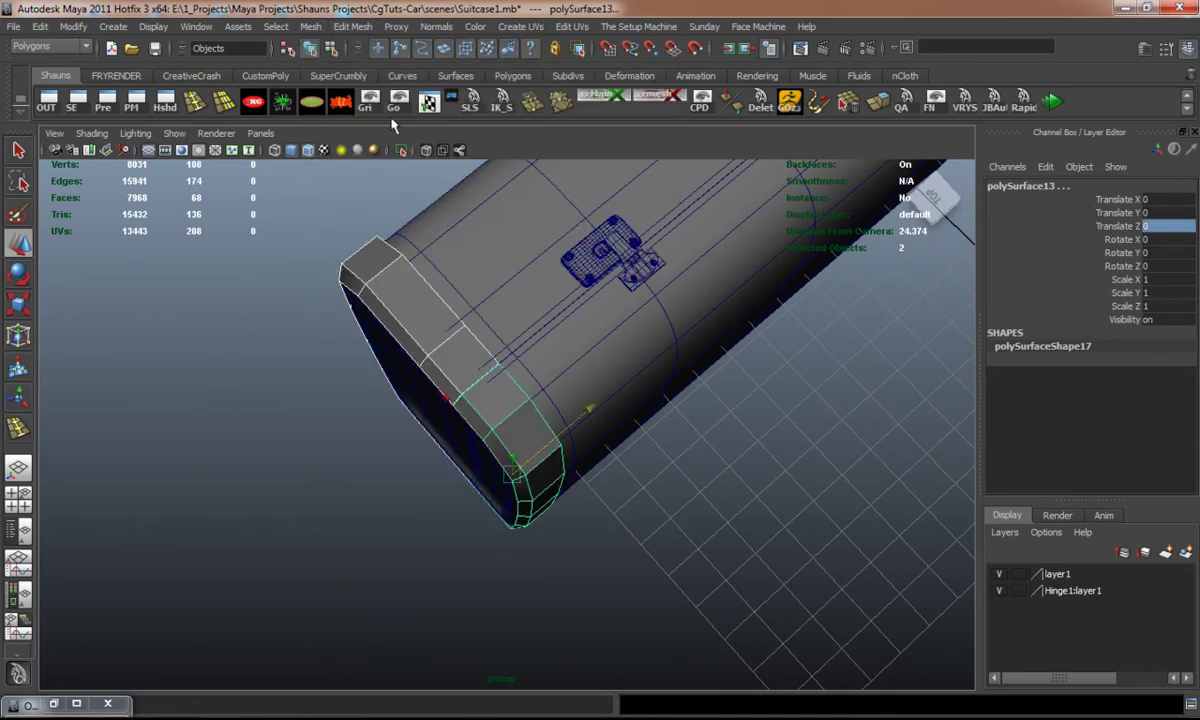
# Step: Combine the two band pieces into one mesh, display it smoothly, and delete its channel box attributes
pyautogui.click(311, 27)
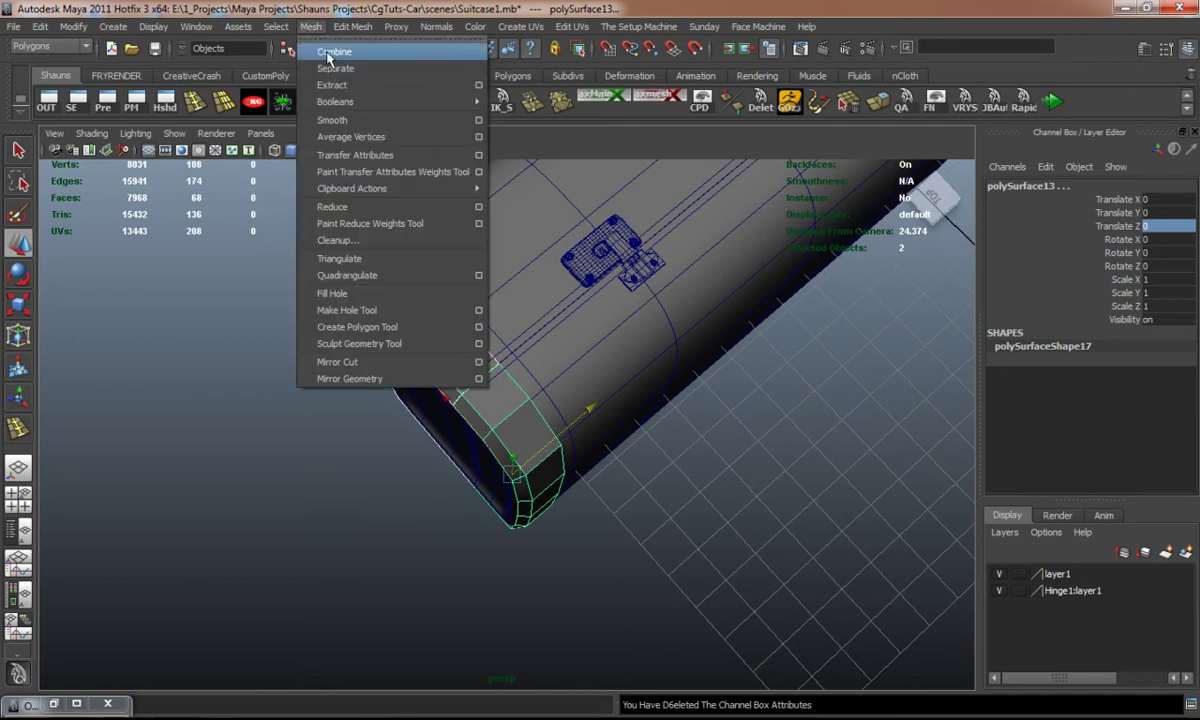
pyautogui.click(322, 46)
pyautogui.press('3')
pyautogui.keyDown('alt'); pyautogui.moveTo(287, 321); pyautogui.dragTo(442, 268); pyautogui.keyUp('alt')
pyautogui.click(342, 104)
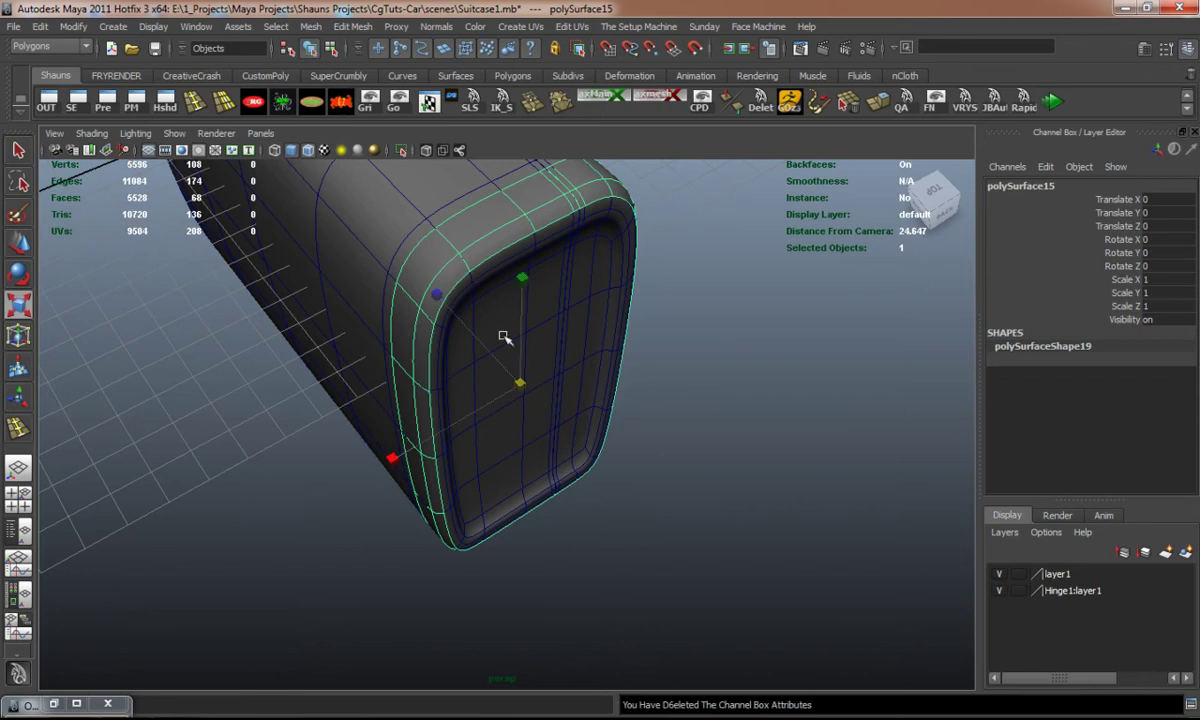
# Step: Scale the combined band up slightly around the suitcase end and reselect it
pyautogui.moveTo(525, 383); pyautogui.dragTo(615, 404)
pyautogui.click(709, 388)
pyautogui.click(486, 338)
pyautogui.scroll(2, 481, 374)
pyautogui.scroll(2, 481, 374)
# Step: Display the band unsmoothed and try selecting edge loops around it
pyautogui.moveTo(431, 302); pyautogui.dragTo(433, 269, button='right')
pyautogui.doubleClick(478, 282)
pyautogui.press('1')
pyautogui.keyDown('alt'); pyautogui.moveTo(478, 282); pyautogui.dragTo(300, 340); pyautogui.keyUp('alt')
pyautogui.keyDown('shift'); pyautogui.doubleClick(539, 361); pyautogui.keyUp('shift')
pyautogui.keyDown('alt'); pyautogui.moveTo(547, 383); pyautogui.dragTo(423, 359); pyautogui.keyUp('alt')
pyautogui.scroll(-5, 435, 386)
pyautogui.click(409, 360)
# Step: Move the vertices along the band's body-side border slightly toward the suitcase body and display the band smoothly
pyautogui.moveTo(468, 311); pyautogui.dragTo(446, 304, button='right')
pyautogui.keyDown('alt'); pyautogui.moveTo(446, 304); pyautogui.dragTo(448, 303); pyautogui.keyUp('alt')
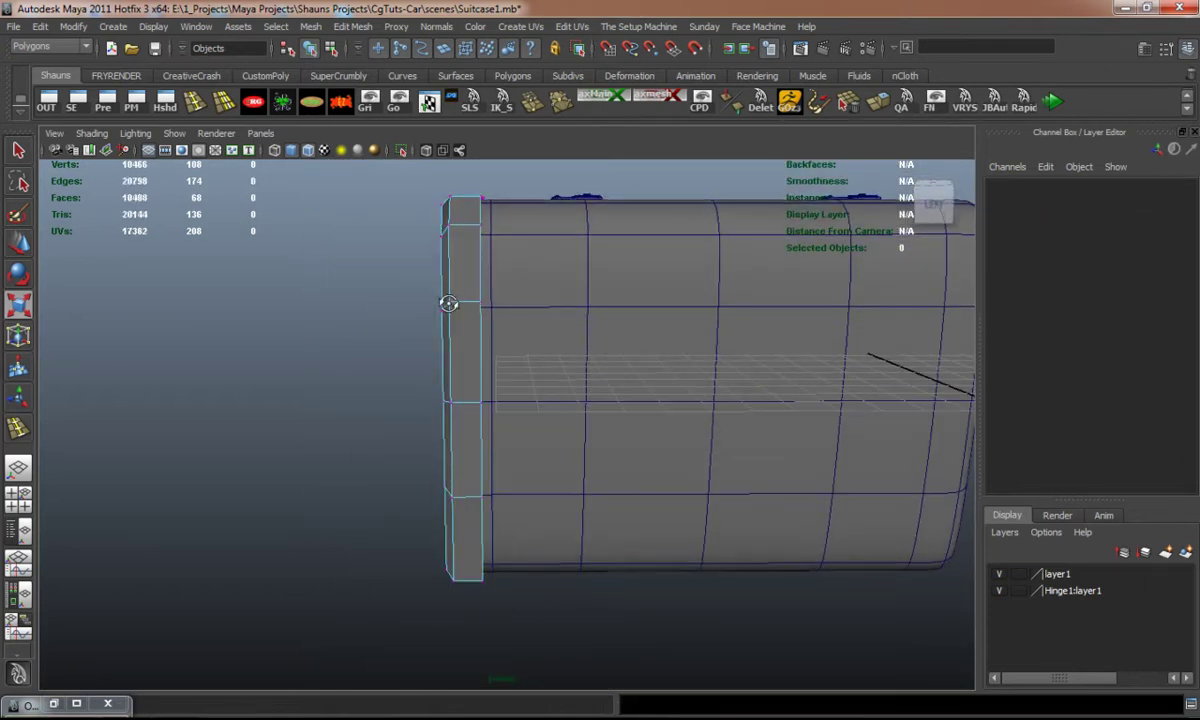
pyautogui.moveTo(532, 656); pyautogui.dragTo(603, 627)
pyautogui.keyDown('alt'); pyautogui.moveTo(600, 571); pyautogui.dragTo(696, 376); pyautogui.keyUp('alt')
pyautogui.press('w')
pyautogui.scroll(4, 631, 382)
pyautogui.keyDown('alt'); pyautogui.moveTo(629, 380); pyautogui.dragTo(642, 477, button='middle'); pyautogui.keyUp('alt')
pyautogui.moveTo(479, 391); pyautogui.dragTo(469, 393)
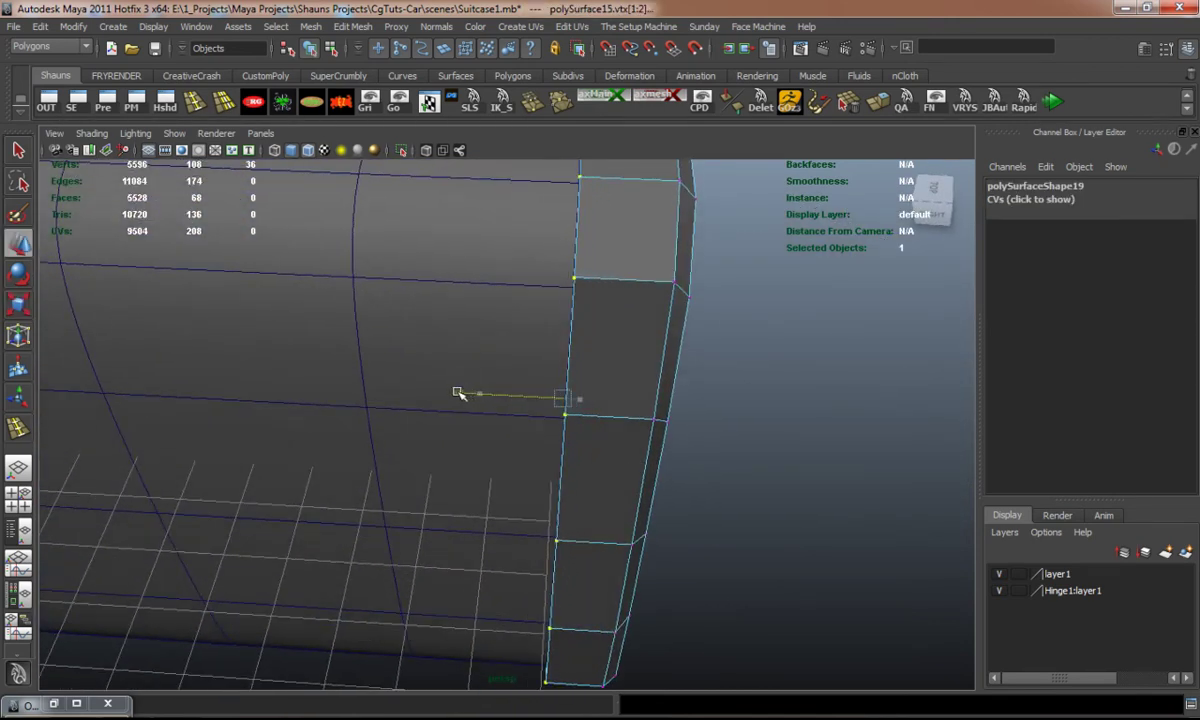
pyautogui.press('3')
pyautogui.click(733, 405)
# Step: Extrude all the open border edges of the band and display it unsmoothed
pyautogui.rightClick(621, 357)
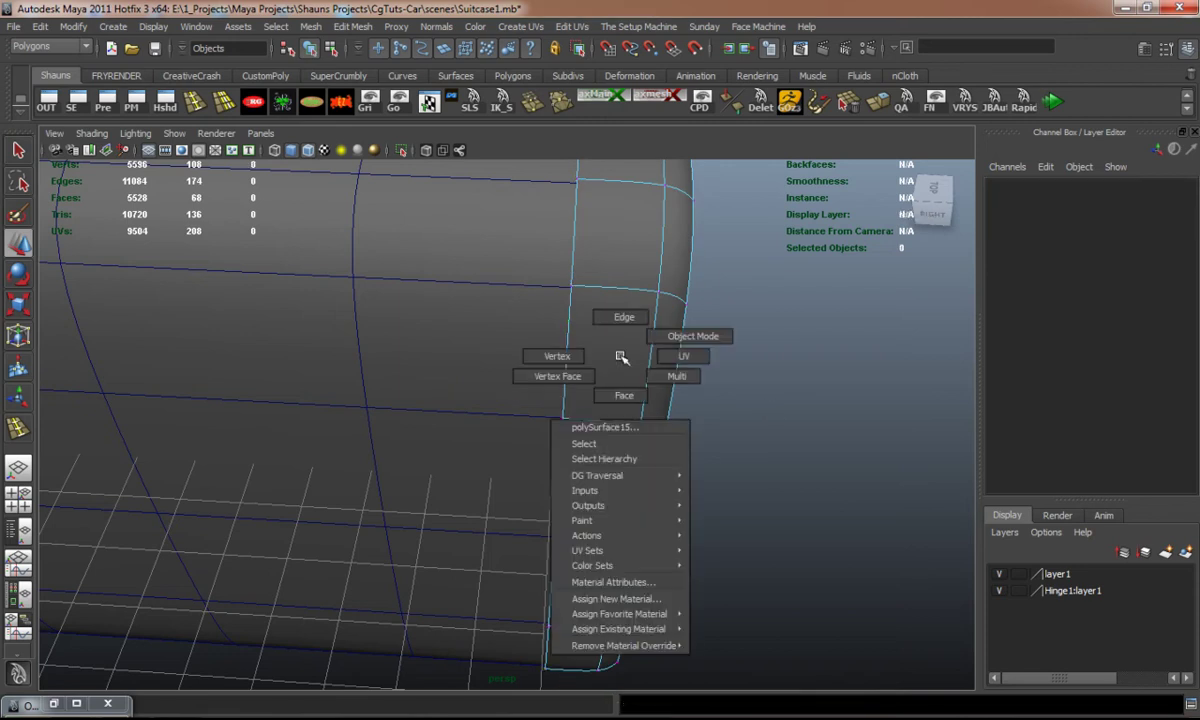
pyautogui.moveTo(622, 332); pyautogui.dragTo(621, 328, button='right')
pyautogui.doubleClick(569, 337)
pyautogui.keyDown('alt'); pyautogui.moveTo(584, 399); pyautogui.dragTo(530, 358); pyautogui.keyUp('alt')
pyautogui.click(875, 104)
pyautogui.press('1')
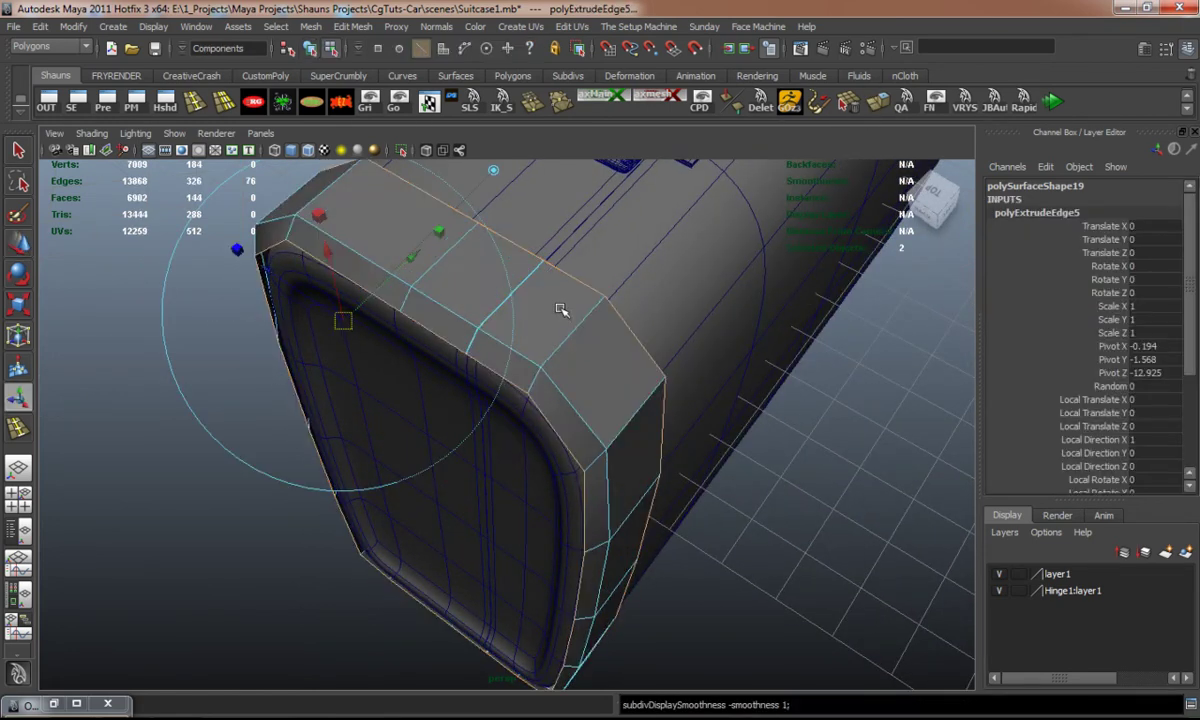
# Step: Offset the extruded border edges inward with a Local Translate Z of -0.062
pyautogui.keyDown('alt'); pyautogui.moveTo(560, 311); pyautogui.dragTo(578, 325, button='right'); pyautogui.keyUp('alt')
pyautogui.keyDown('alt'); pyautogui.moveTo(578, 325); pyautogui.dragTo(591, 378, button='middle'); pyautogui.keyUp('alt')
pyautogui.moveTo(300, 340); pyautogui.dragTo(339, 314)
pyautogui.keyDown('alt'); pyautogui.moveTo(339, 314); pyautogui.dragTo(373, 379, button='right'); pyautogui.keyUp('alt')
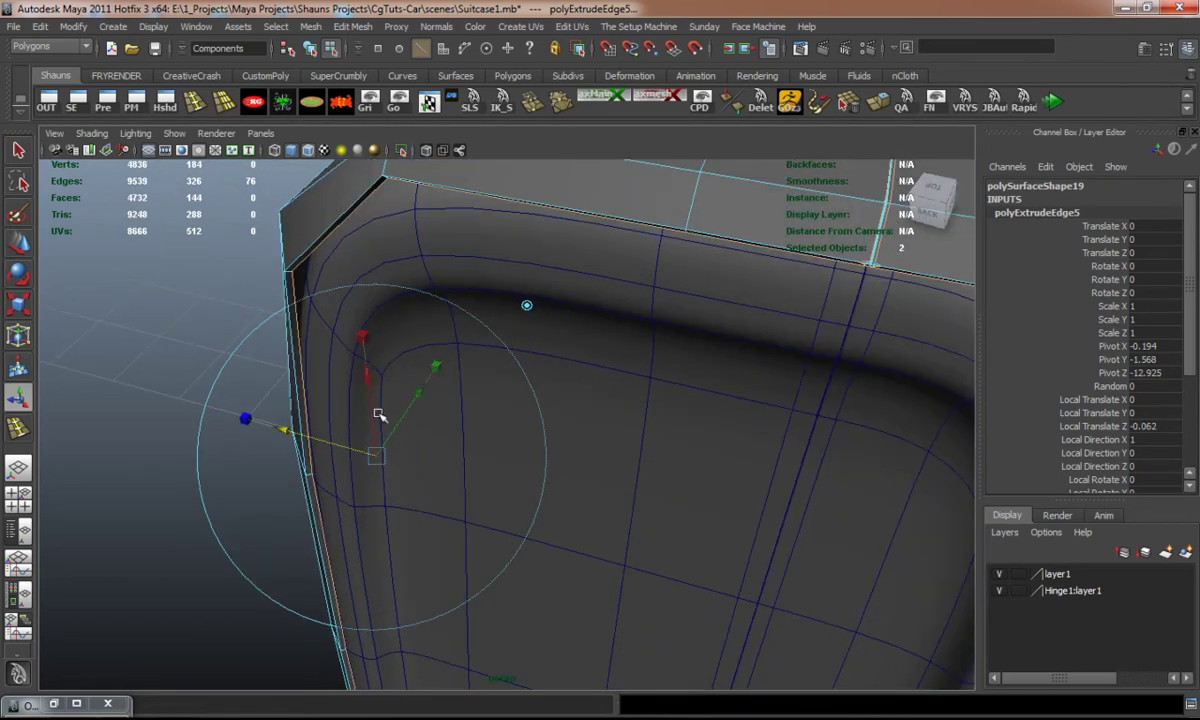
pyautogui.press('g')
pyautogui.moveTo(420, 389); pyautogui.dragTo(420, 391)
pyautogui.press('z')
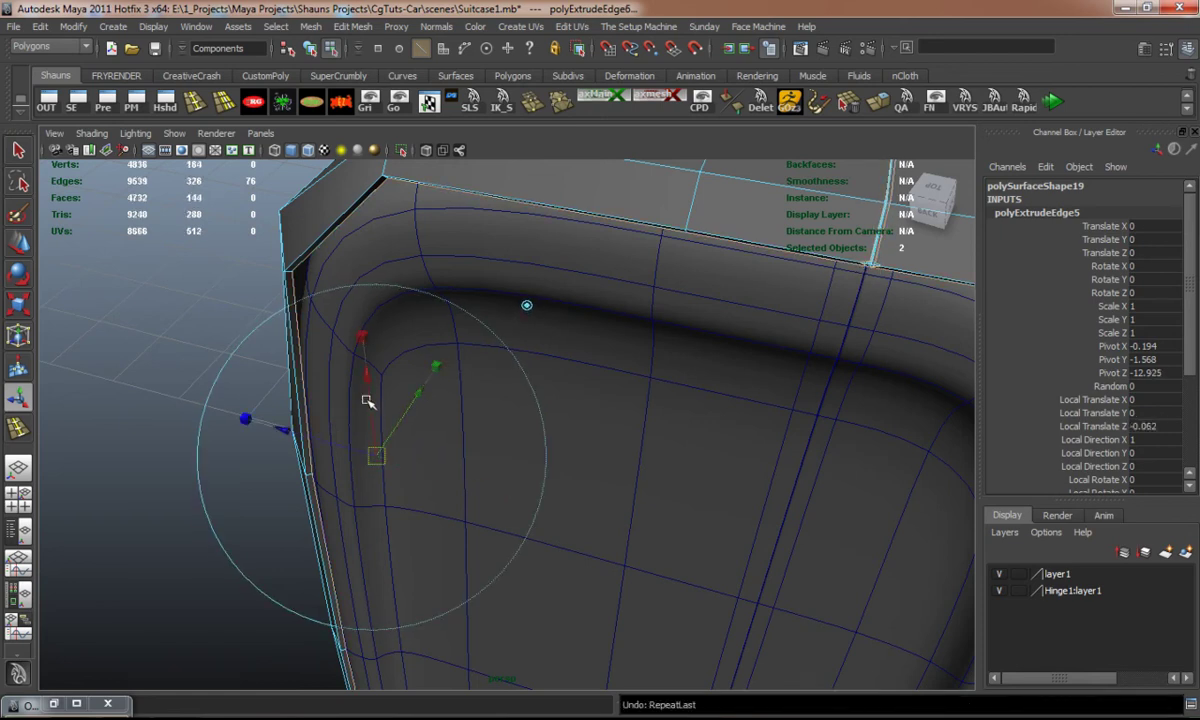
# Step: Undo the second extrusion of the band's border edges and scale the remaining border edges slightly inward
pyautogui.press('z')
pyautogui.moveTo(288, 432); pyautogui.dragTo(378, 459)
pyautogui.press('r')
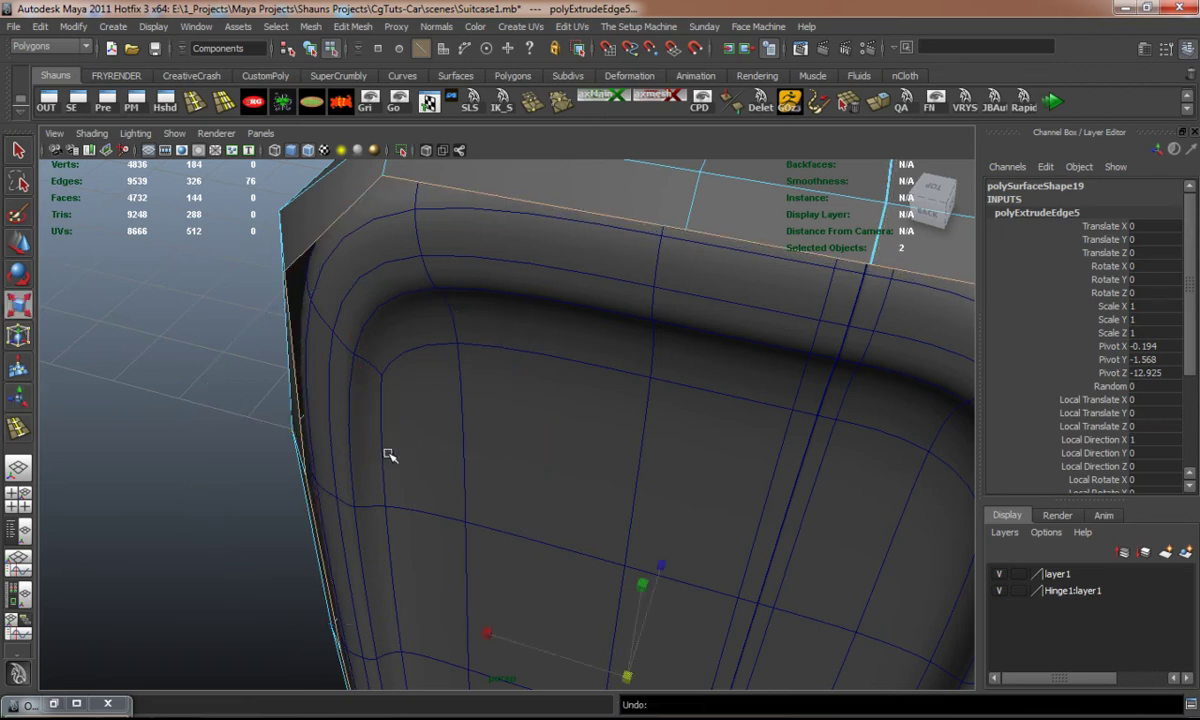
pyautogui.moveTo(629, 661); pyautogui.dragTo(612, 674)
pyautogui.keyDown('alt'); pyautogui.moveTo(654, 615); pyautogui.dragTo(571, 522, button='middle'); pyautogui.keyUp('alt')
pyautogui.keyDown('alt'); pyautogui.moveTo(571, 522); pyautogui.dragTo(552, 525); pyautogui.keyUp('alt')
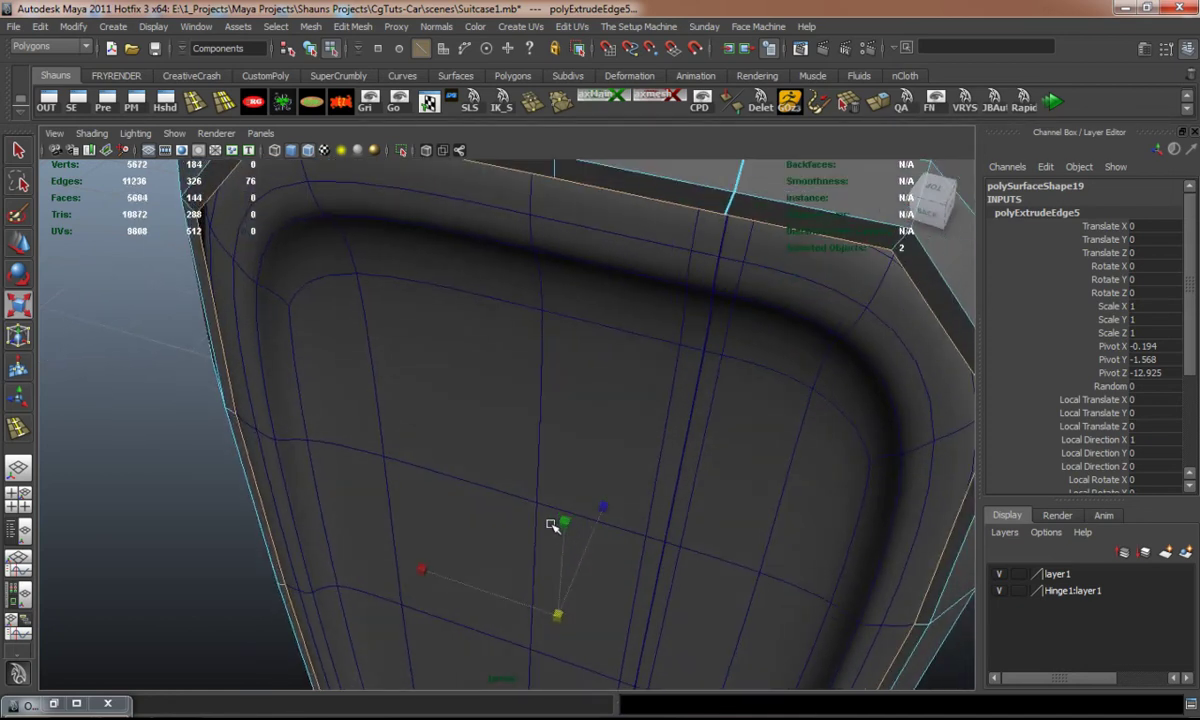
# Step: Extrude the band's border edges again, scale the new edges slightly inward and narrow them along the Z axis
pyautogui.press('g')
pyautogui.moveTo(384, 342); pyautogui.dragTo(388, 352)
pyautogui.hotkey('ctrl', 'z')
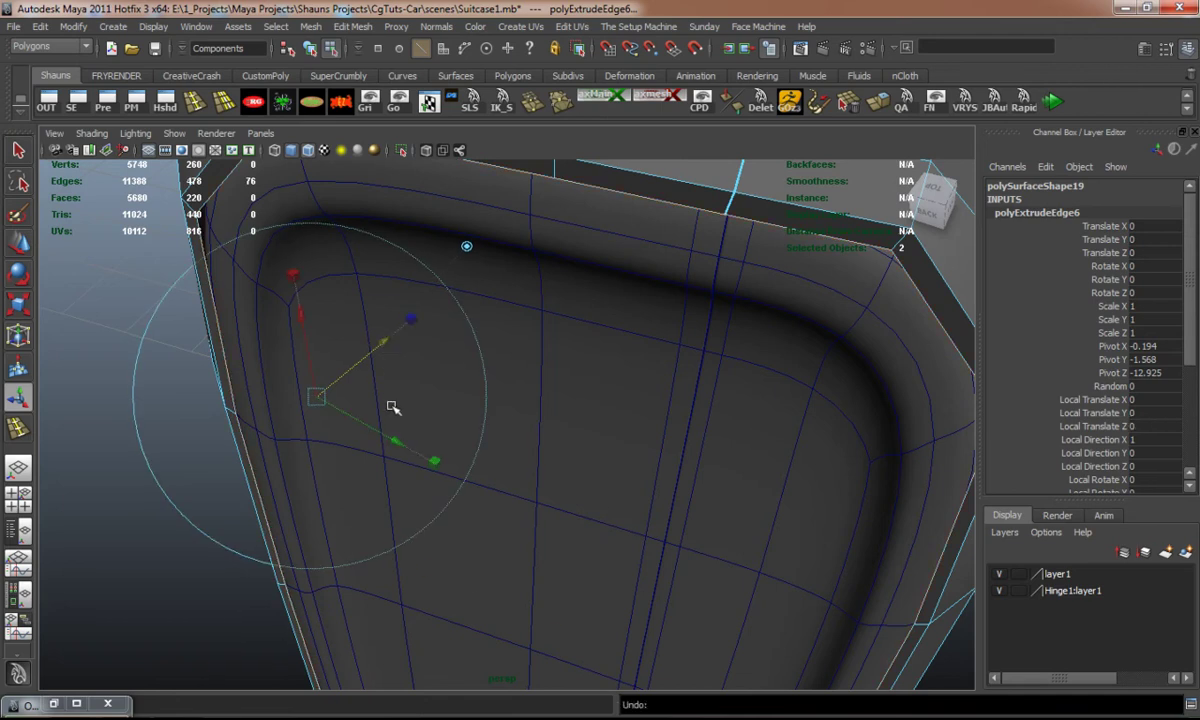
pyautogui.press('r')
pyautogui.moveTo(556, 614); pyautogui.dragTo(547, 612)
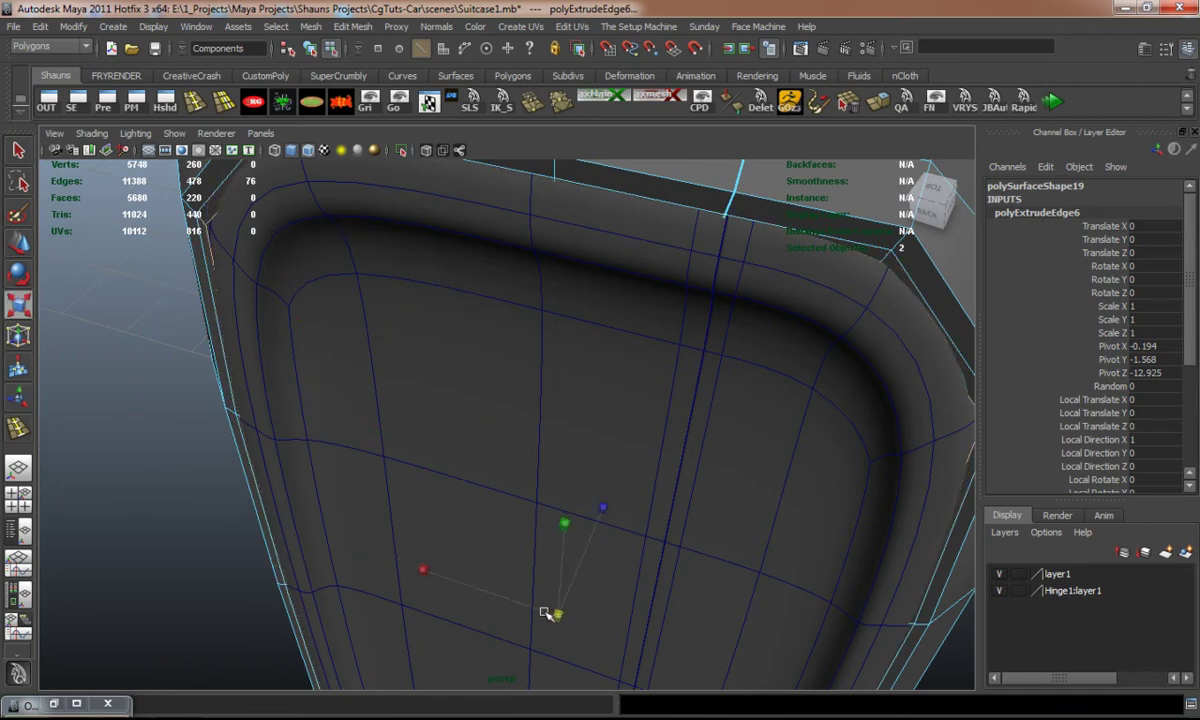
pyautogui.moveTo(609, 502); pyautogui.dragTo(599, 512)
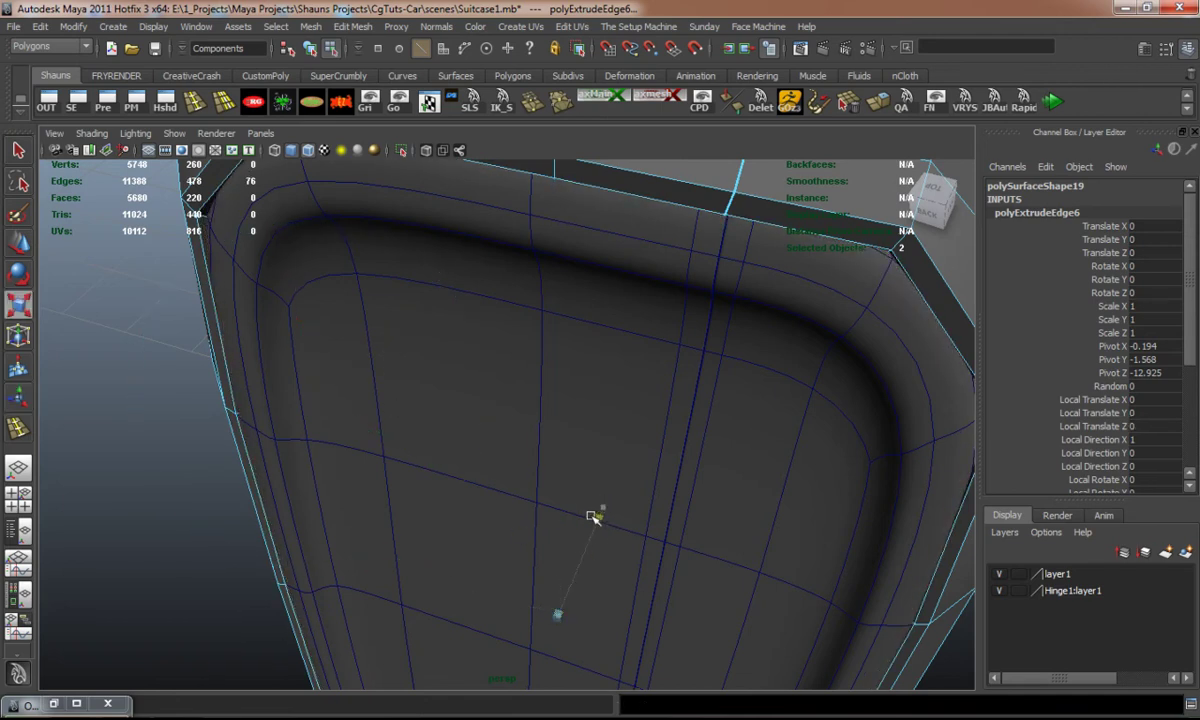
# Step: Insert edge loops close to the band's end-side and body-side edges and display the band smoothly
pyautogui.press('3')
pyautogui.click(144, 488)
pyautogui.press('1')
pyautogui.keyDown('alt'); pyautogui.moveTo(230, 475); pyautogui.dragTo(370, 540); pyautogui.keyUp('alt')
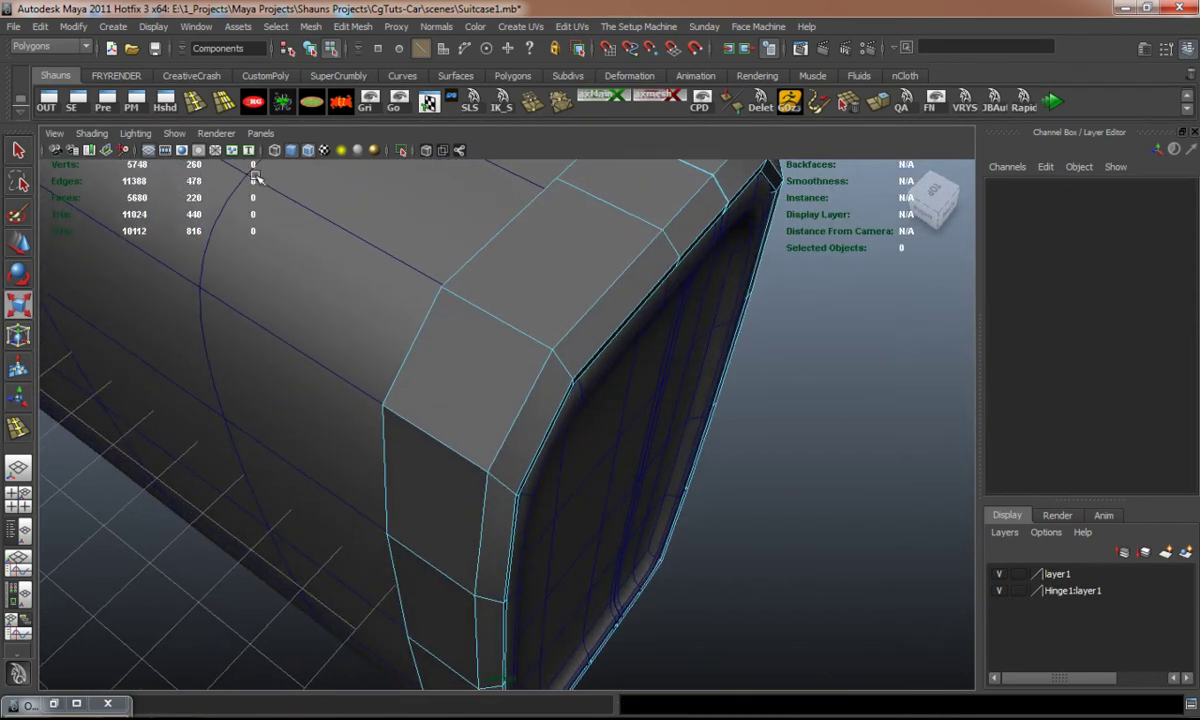
pyautogui.click(196, 104)
pyautogui.moveTo(563, 366); pyautogui.dragTo(519, 470)
pyautogui.keyDown('alt'); pyautogui.moveTo(519, 470); pyautogui.dragTo(485, 415, button='right'); pyautogui.keyUp('alt')
pyautogui.keyDown('alt'); pyautogui.moveTo(485, 415); pyautogui.dragTo(573, 318); pyautogui.keyUp('alt')
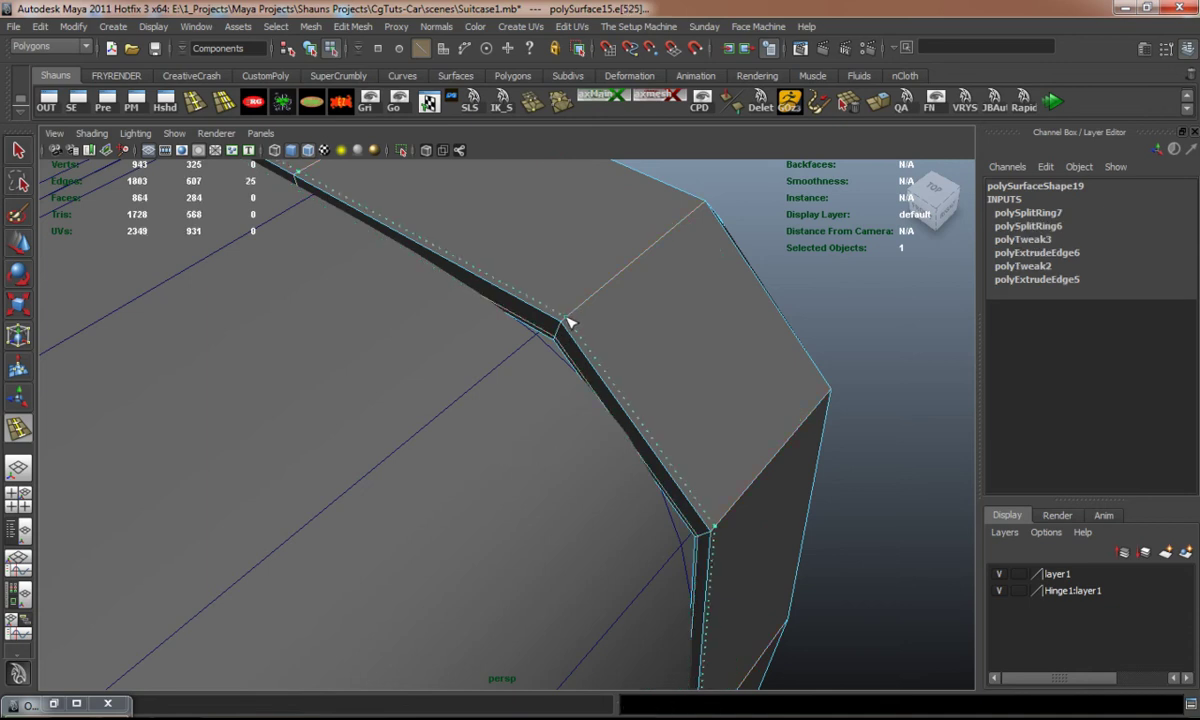
pyautogui.click(571, 321)
pyautogui.press('3')
pyautogui.moveTo(600, 343); pyautogui.dragTo(690, 312, button='right')
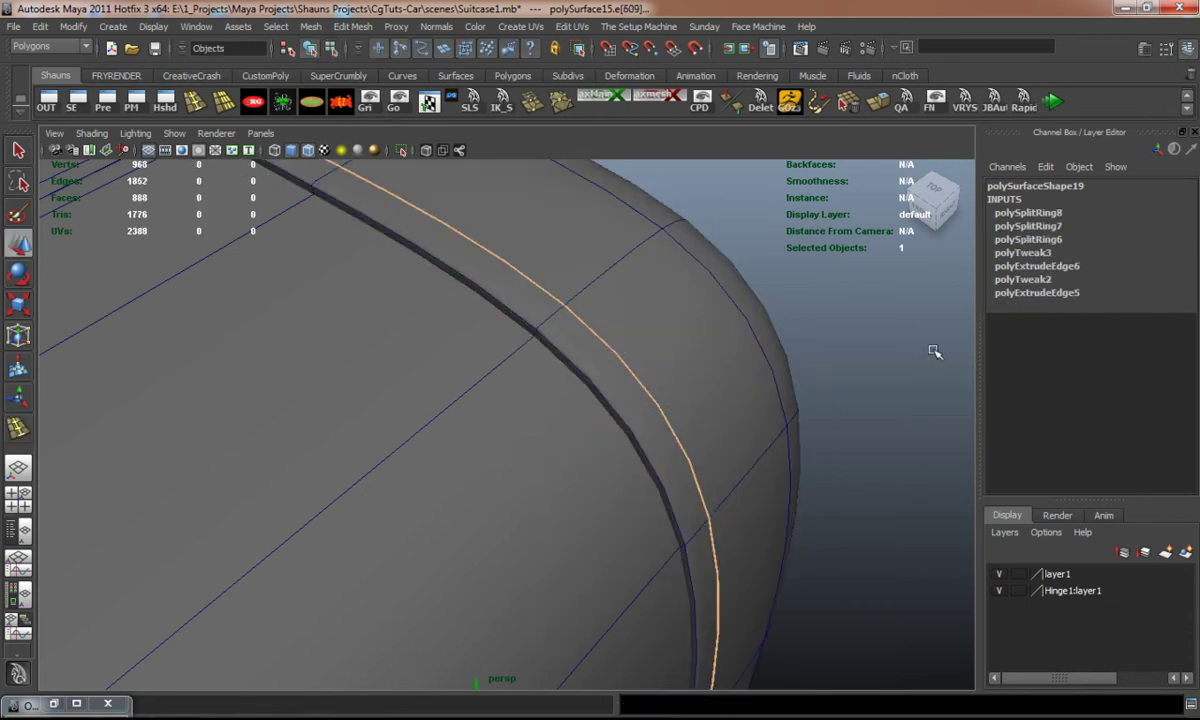
# Step: Deselect the band and turn off the wireframe overlay on the shaded suitcase
pyautogui.click(933, 351)
pyautogui.keyDown('alt'); pyautogui.moveTo(933, 351); pyautogui.dragTo(710, 439, button='right'); pyautogui.keyUp('alt')
pyautogui.keyDown('alt'); pyautogui.moveTo(710, 439); pyautogui.dragTo(433, 391); pyautogui.keyUp('alt')
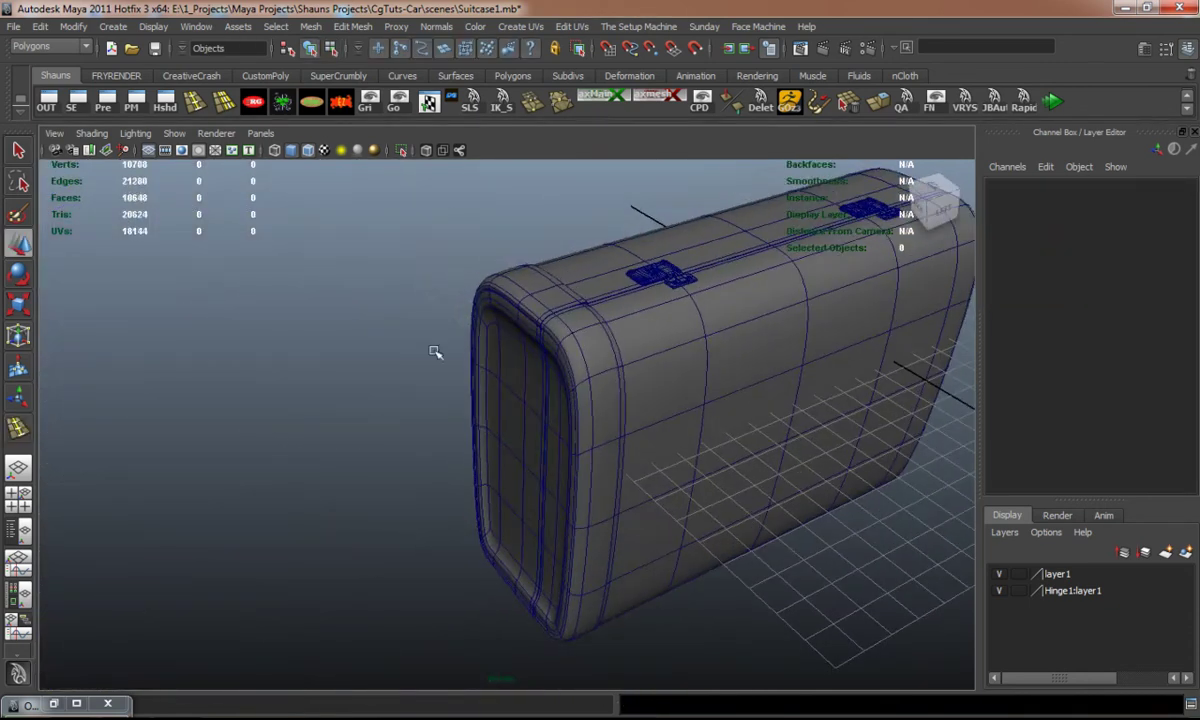
pyautogui.click(326, 152)
pyautogui.moveTo(351, 225)
pyautogui.keyDown('alt'); pyautogui.mouseDown()
pyautogui.moveTo(372, 364)
pyautogui.moveTo(565, 410)
pyautogui.moveTo(370, 447)
pyautogui.moveTo(330, 442)
pyautogui.moveTo(321, 407)
pyautogui.moveTo(402, 394)
pyautogui.moveTo(442, 405)
pyautogui.moveTo(450, 327)
pyautogui.mouseUp(); pyautogui.keyUp('alt')
# Step: Try to scale the vertices along the unsmoothed band's body-side border
pyautogui.click(568, 410)
pyautogui.press('1')
pyautogui.moveTo(490, 292); pyautogui.dragTo(429, 292, button='right')
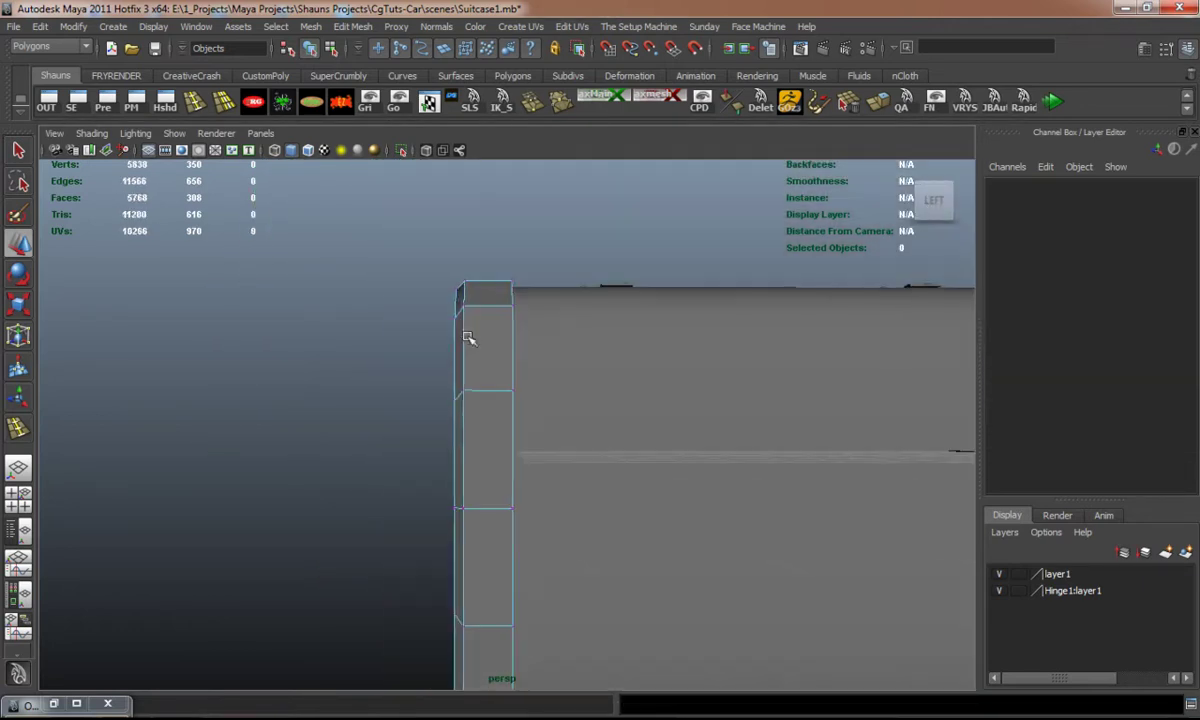
pyautogui.keyDown('alt'); pyautogui.moveTo(474, 374); pyautogui.dragTo(501, 339); pyautogui.keyUp('alt')
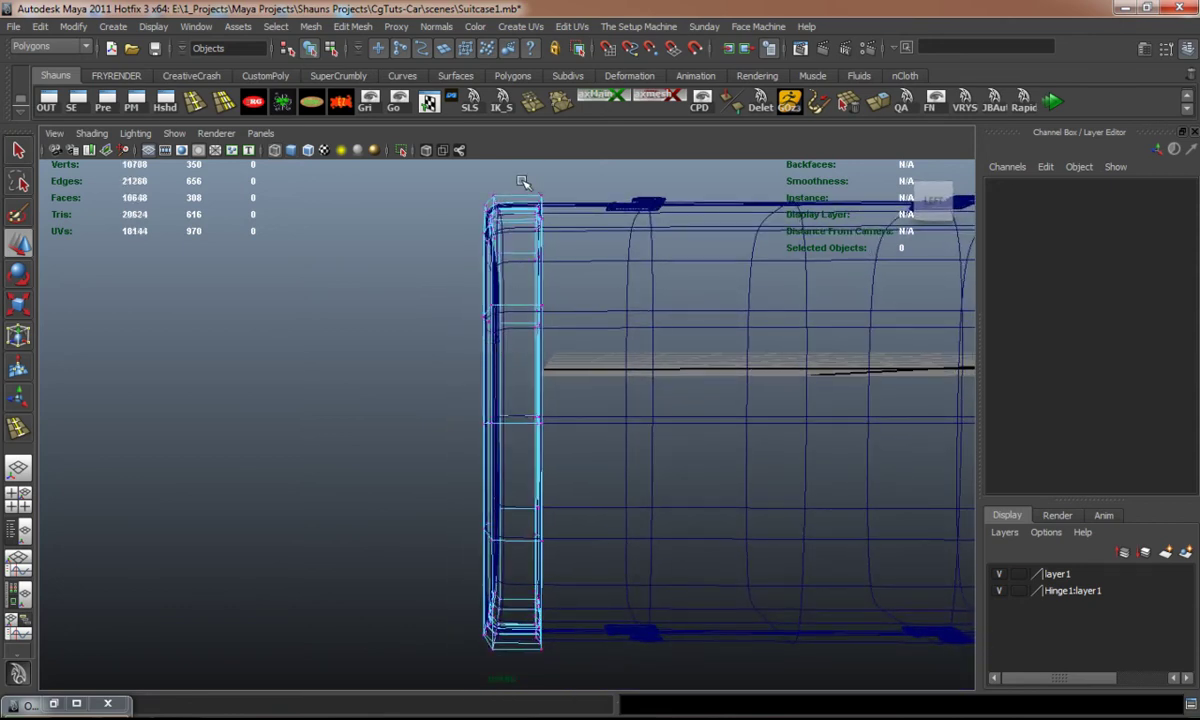
pyautogui.moveTo(628, 683); pyautogui.dragTo(615, 683)
pyautogui.keyDown('alt'); pyautogui.moveTo(584, 437); pyautogui.dragTo(552, 468); pyautogui.keyUp('alt')
pyautogui.press('5')
pyautogui.moveTo(536, 397)
pyautogui.keyDown('alt'); pyautogui.mouseDown(button='right')
pyautogui.moveTo(509, 461)
pyautogui.moveTo(565, 518)
pyautogui.mouseUp(button='right'); pyautogui.keyUp('alt')
pyautogui.moveTo(667, 547); pyautogui.dragTo(914, 546)
pyautogui.hotkey('ctrl', 'z')
pyautogui.moveTo(578, 380)
pyautogui.keyDown('alt'); pyautogui.mouseDown()
pyautogui.moveTo(554, 395)
pyautogui.moveTo(544, 429)
pyautogui.moveTo(517, 383)
pyautogui.moveTo(581, 383)
pyautogui.mouseUp(); pyautogui.keyUp('alt')
pyautogui.keyDown('alt'); pyautogui.moveTo(581, 383); pyautogui.dragTo(666, 383, button='right'); pyautogui.keyUp('alt')
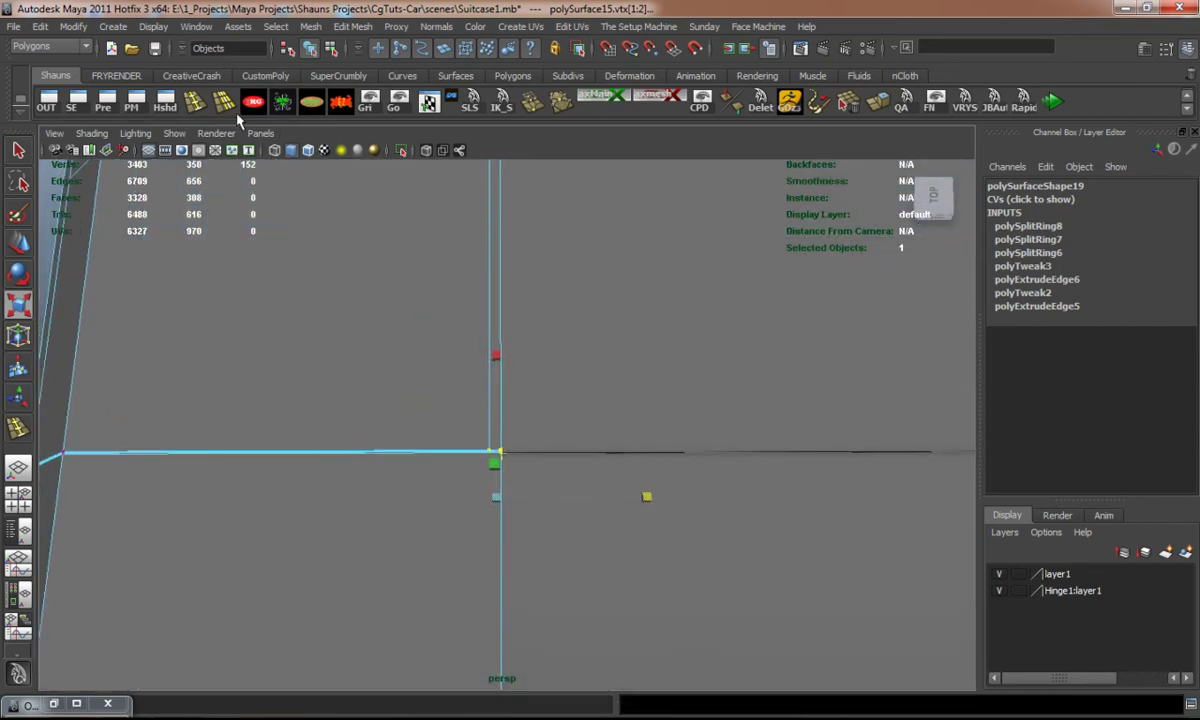
# Step: Insert an edge loop close to the body-side border on the remaining part of the band and display it smoothly
pyautogui.click(195, 102)
pyautogui.scroll(3, 455, 437)
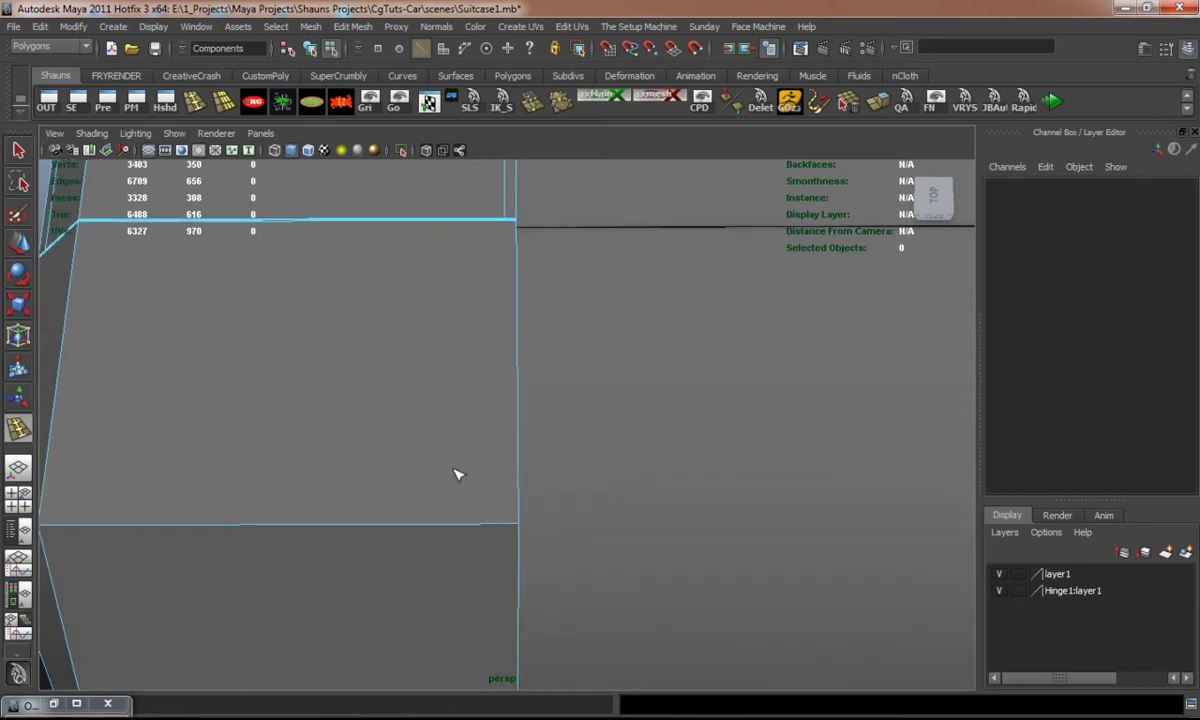
pyautogui.moveTo(437, 528); pyautogui.dragTo(505, 538)
pyautogui.press('3')
pyautogui.moveTo(407, 410); pyautogui.dragTo(308, 474, button='right')
pyautogui.click(270, 450)
pyautogui.keyDown('alt'); pyautogui.moveTo(308, 474); pyautogui.dragTo(440, 429); pyautogui.keyUp('alt')
pyautogui.keyDown('alt'); pyautogui.moveTo(440, 429); pyautogui.dragTo(420, 511, button='middle'); pyautogui.keyUp('alt')
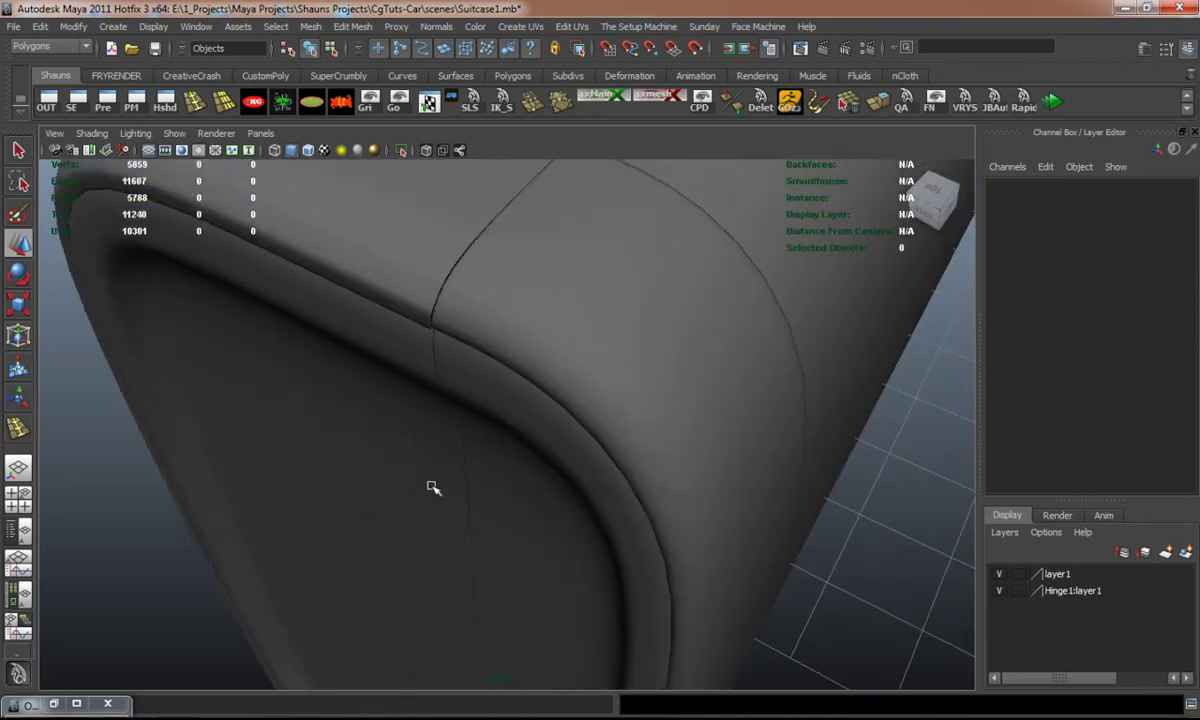
# Step: Insert two more edge loops near the band's end-side edge beyond the seam and display the band smoothly
pyautogui.click(490, 295)
pyautogui.press('1')
pyautogui.scroll(3, 522, 367)
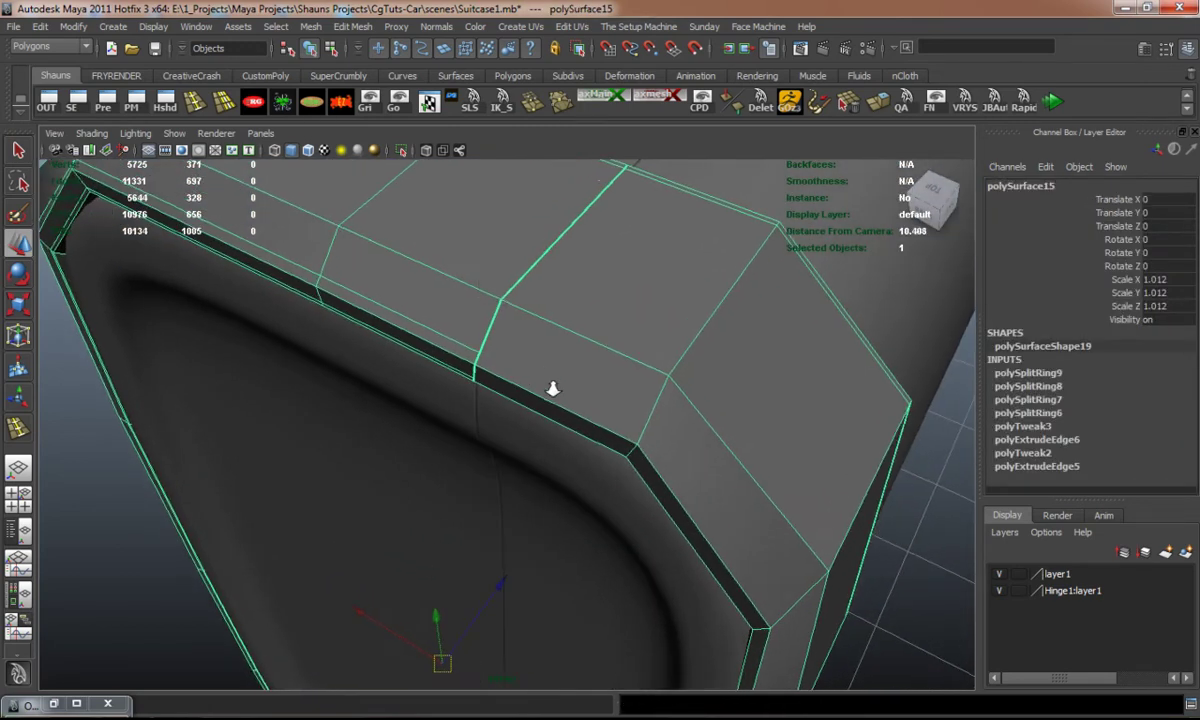
pyautogui.click(197, 105)
pyautogui.keyDown('alt'); pyautogui.moveTo(572, 419); pyautogui.dragTo(608, 428, button='right'); pyautogui.keyUp('alt')
pyautogui.click(653, 459)
pyautogui.moveTo(653, 458); pyautogui.dragTo(667, 437)
pyautogui.press('w')
pyautogui.press('3')
pyautogui.moveTo(612, 395); pyautogui.dragTo(690, 408, button='right')
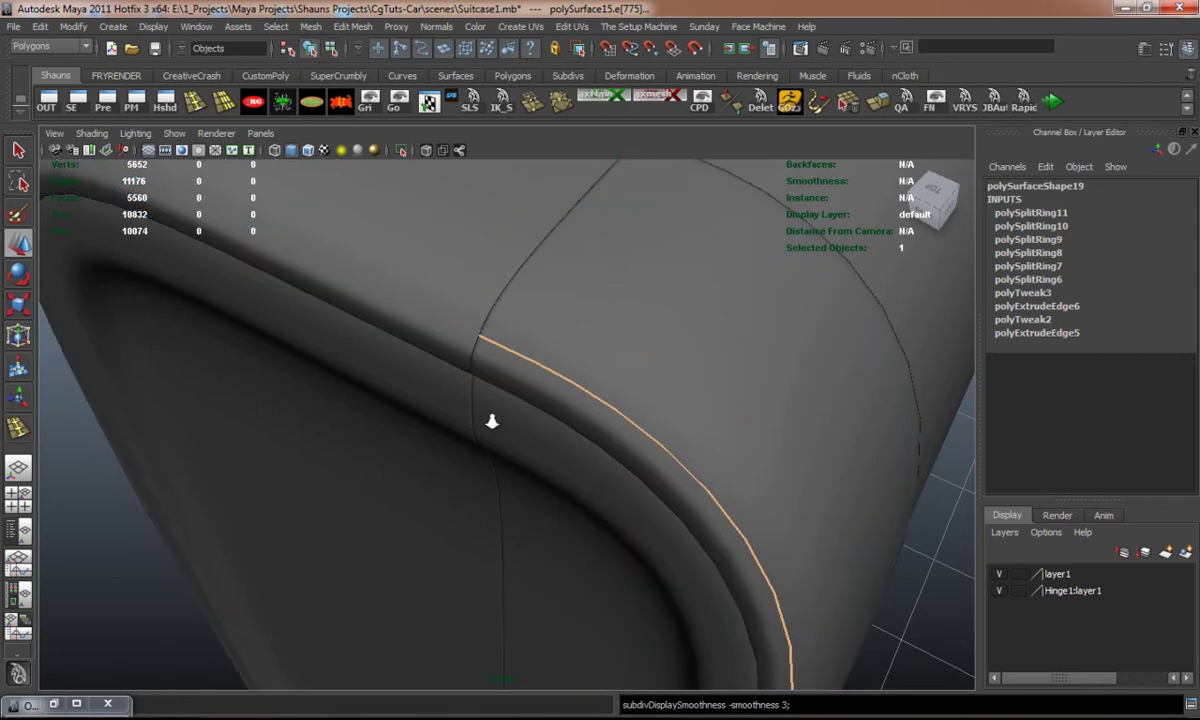
# Step: Delete the band's construction history and freeze its transformations
pyautogui.keyDown('alt'); pyautogui.moveTo(536, 404); pyautogui.dragTo(222, 439, button='right'); pyautogui.keyUp('alt')
pyautogui.click(222, 439)
pyautogui.keyDown('alt'); pyautogui.moveTo(222, 439); pyautogui.dragTo(314, 441); pyautogui.keyUp('alt')
pyautogui.click(497, 393)
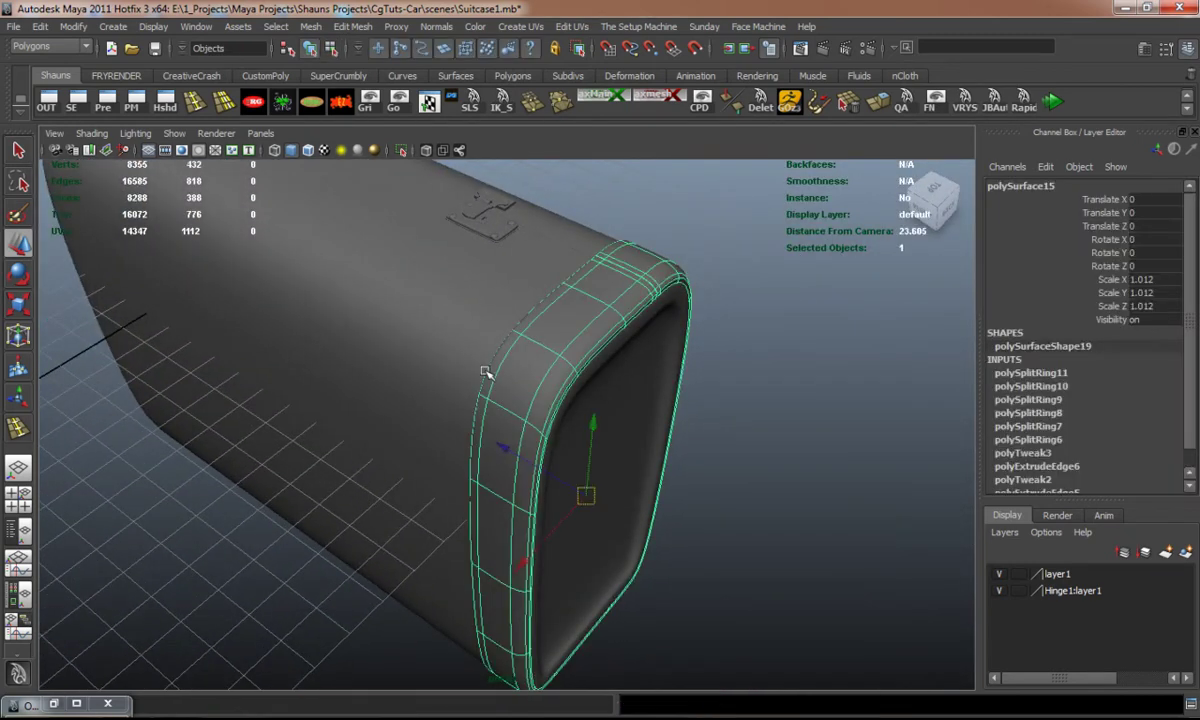
pyautogui.click(340, 108)
pyautogui.keyDown('alt'); pyautogui.moveTo(318, 290); pyautogui.dragTo(310, 472, button='right'); pyautogui.keyUp('alt')
pyautogui.keyDown('alt'); pyautogui.moveTo(310, 472); pyautogui.dragTo(364, 404); pyautogui.keyUp('alt')
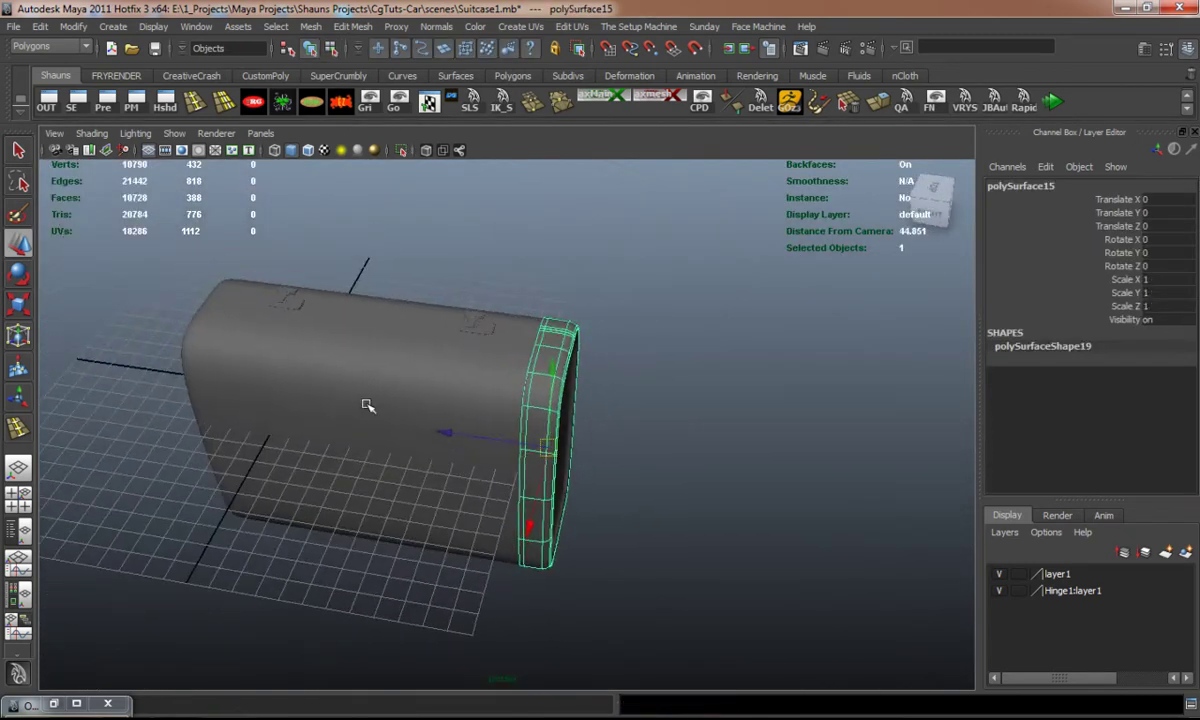
# Step: Duplicate the band and move the copy to the suitcase's opposite end, at a Translate Z of 15.443
pyautogui.keyDown('alt'); pyautogui.moveTo(364, 404); pyautogui.dragTo(429, 437, button='middle'); pyautogui.keyUp('alt')
pyautogui.keyDown('alt'); pyautogui.moveTo(429, 437); pyautogui.dragTo(447, 429); pyautogui.keyUp('alt')
pyautogui.hotkey('ctrl', 'd')
pyautogui.moveTo(560, 429); pyautogui.dragTo(257, 424)
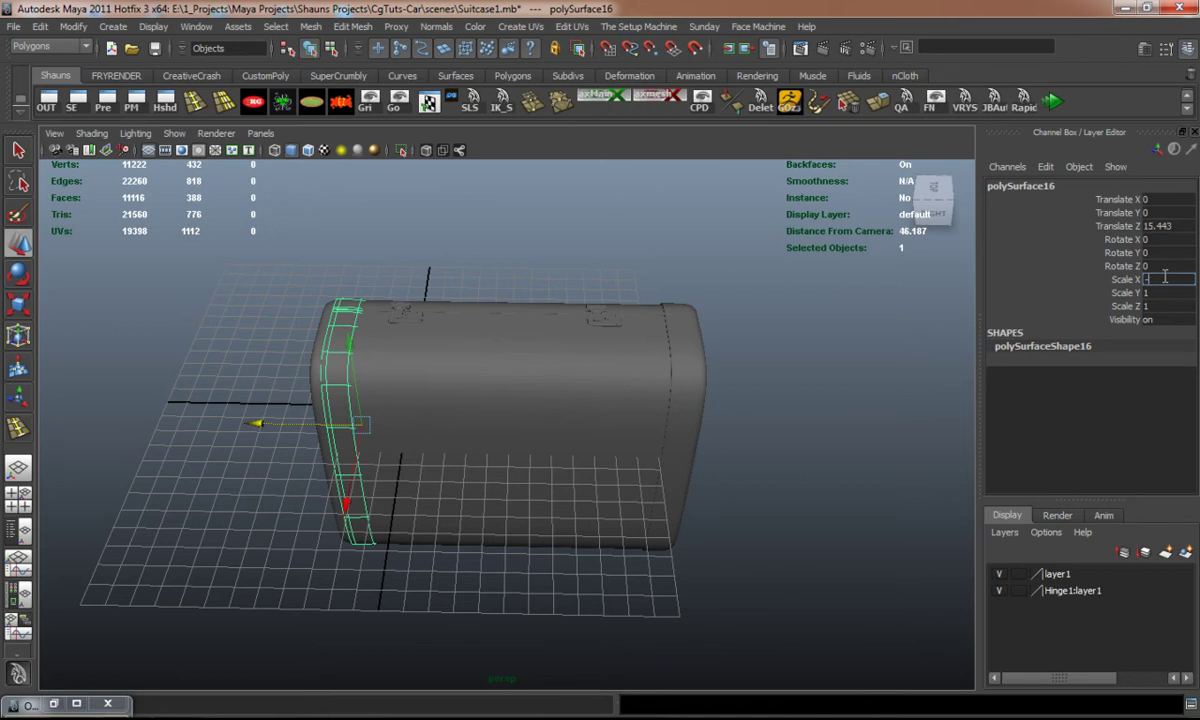
# Step: Try to mirror the copied band with a Scale X of -1 and shift it to a Translate Z of 15.867
pyautogui.keyDown('alt'); pyautogui.moveTo(355, 409); pyautogui.dragTo(471, 427, button='middle'); pyautogui.keyUp('alt')
pyautogui.scroll(4, 469, 430)
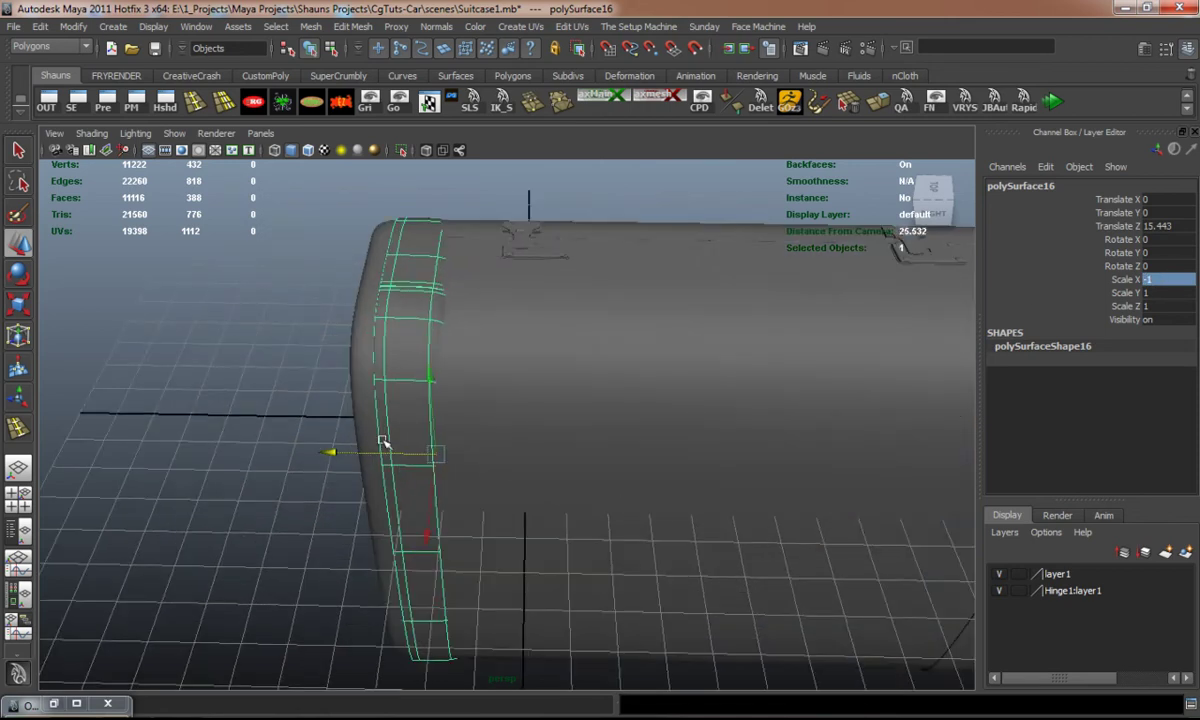
pyautogui.moveTo(332, 453); pyautogui.dragTo(560, 309)
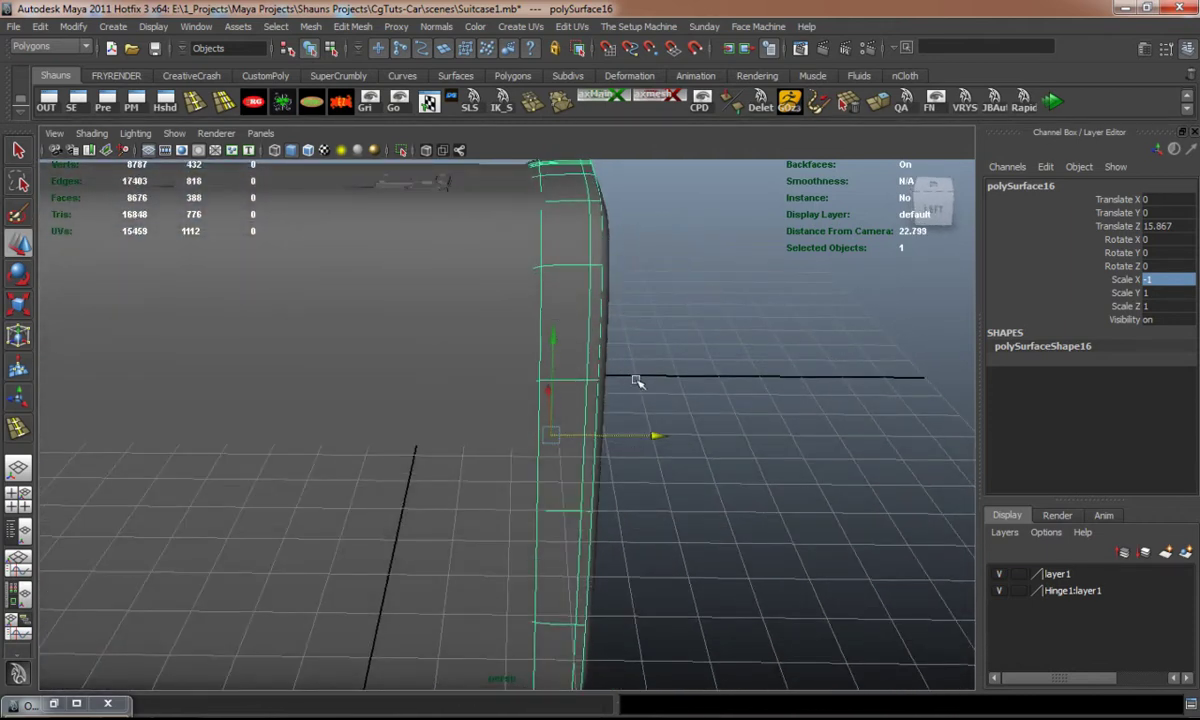
pyautogui.press('1')
pyautogui.hotkey('ctrl', 'z')
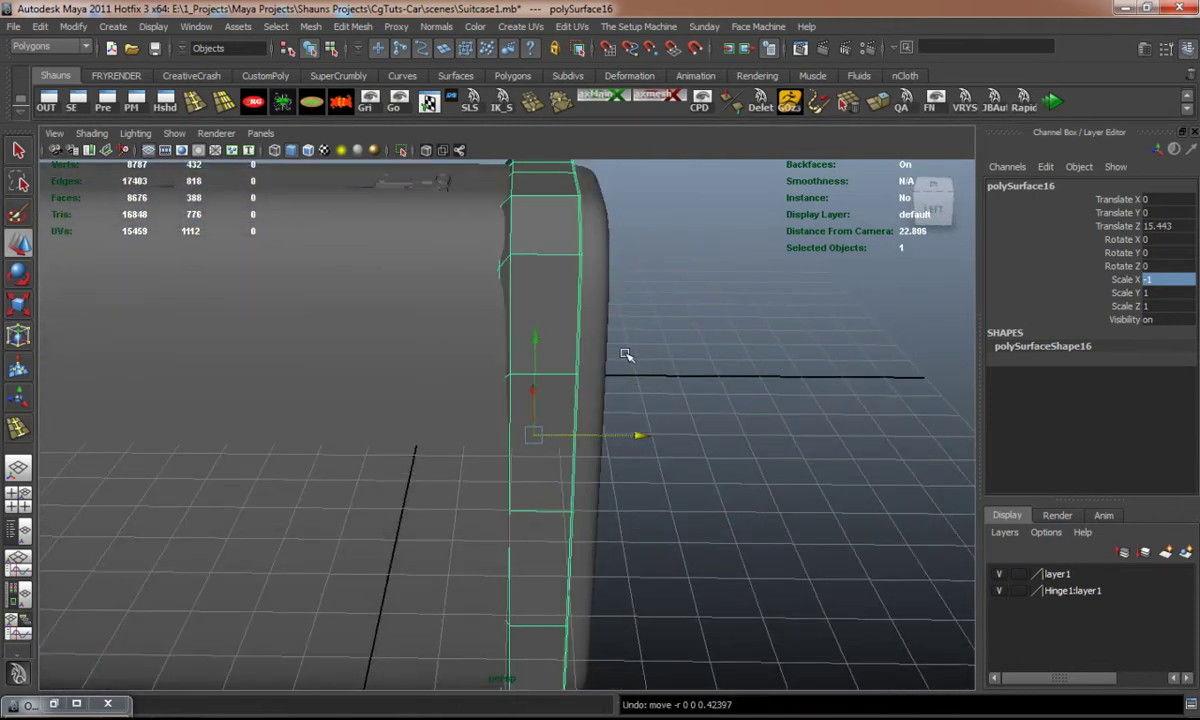
pyautogui.hotkey('ctrl', 'z')
# Step: Move the copied band to a Translate Z of 15.871, display it smoothly and mirror it with a Scale Z of -1
pyautogui.keyDown('alt'); pyautogui.moveTo(460, 376); pyautogui.dragTo(312, 385, button='right'); pyautogui.keyUp('alt')
pyautogui.keyDown('alt'); pyautogui.moveTo(312, 385); pyautogui.dragTo(341, 383, button='middle'); pyautogui.keyUp('alt')
pyautogui.moveTo(257, 426); pyautogui.dragTo(665, 444)
pyautogui.press('3')
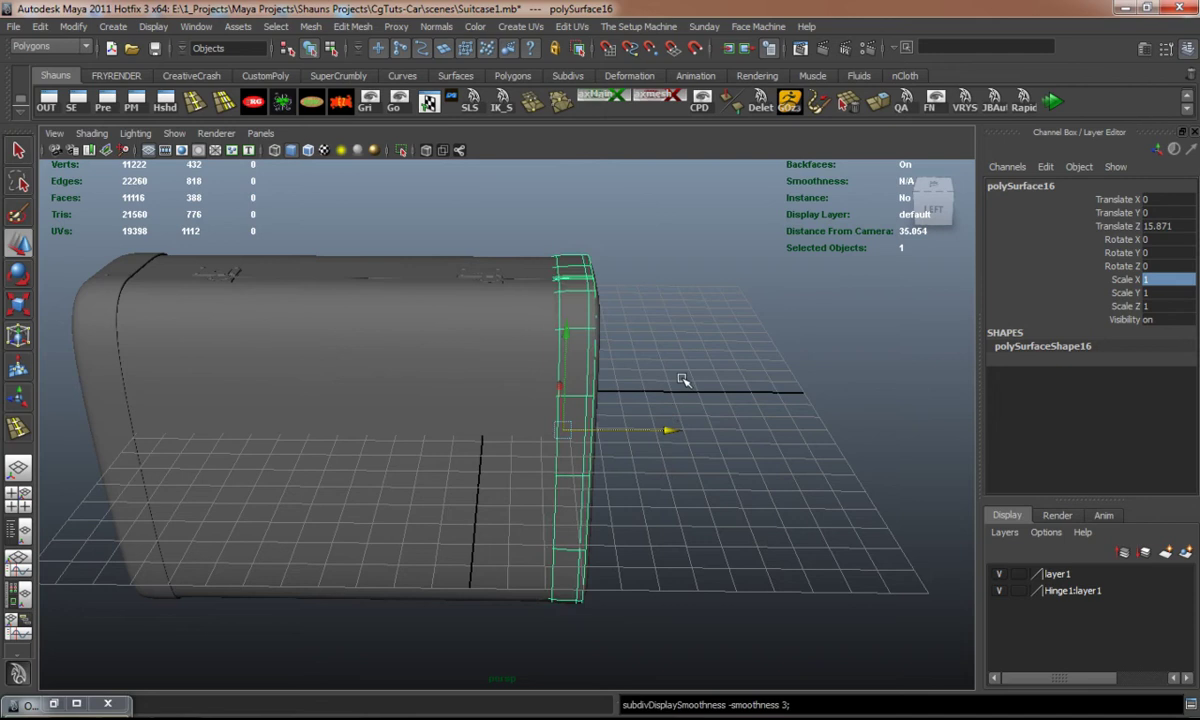
pyautogui.write('-1')
pyautogui.press('Return')
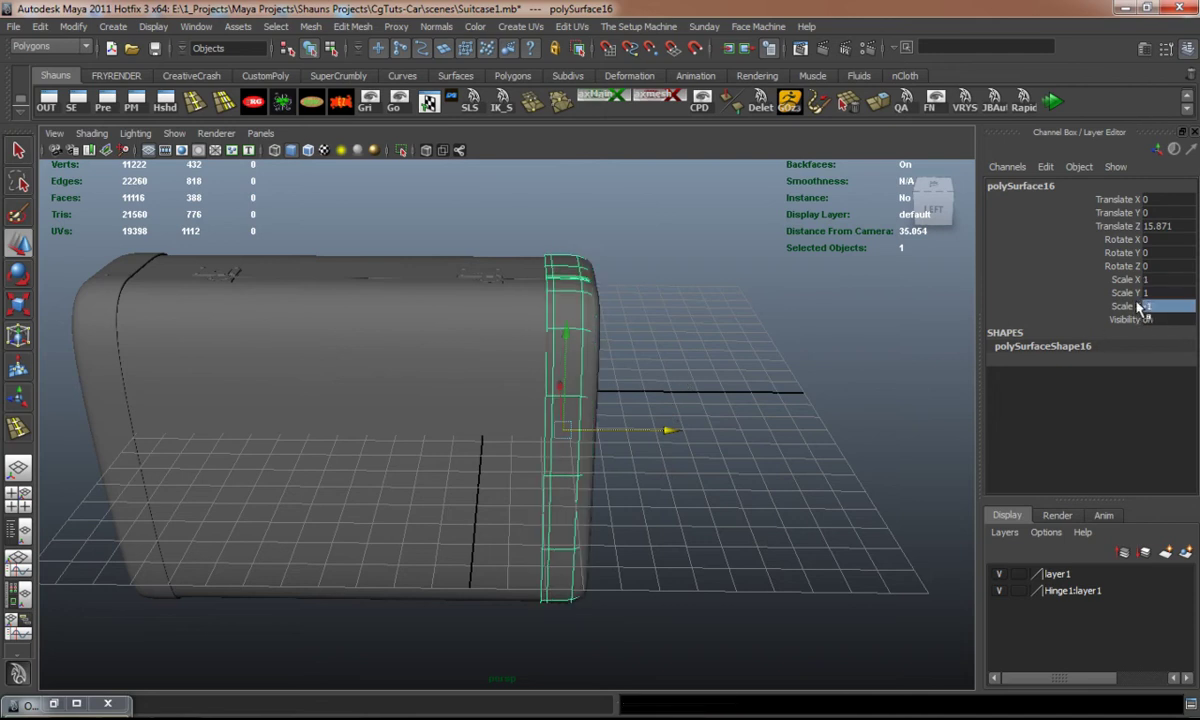
# Step: Shift the mirrored band outward to a Translate Z of 16.056 to fit over the suitcase's end, and deselect it
pyautogui.scroll(5, 635, 396)
pyautogui.press('1')
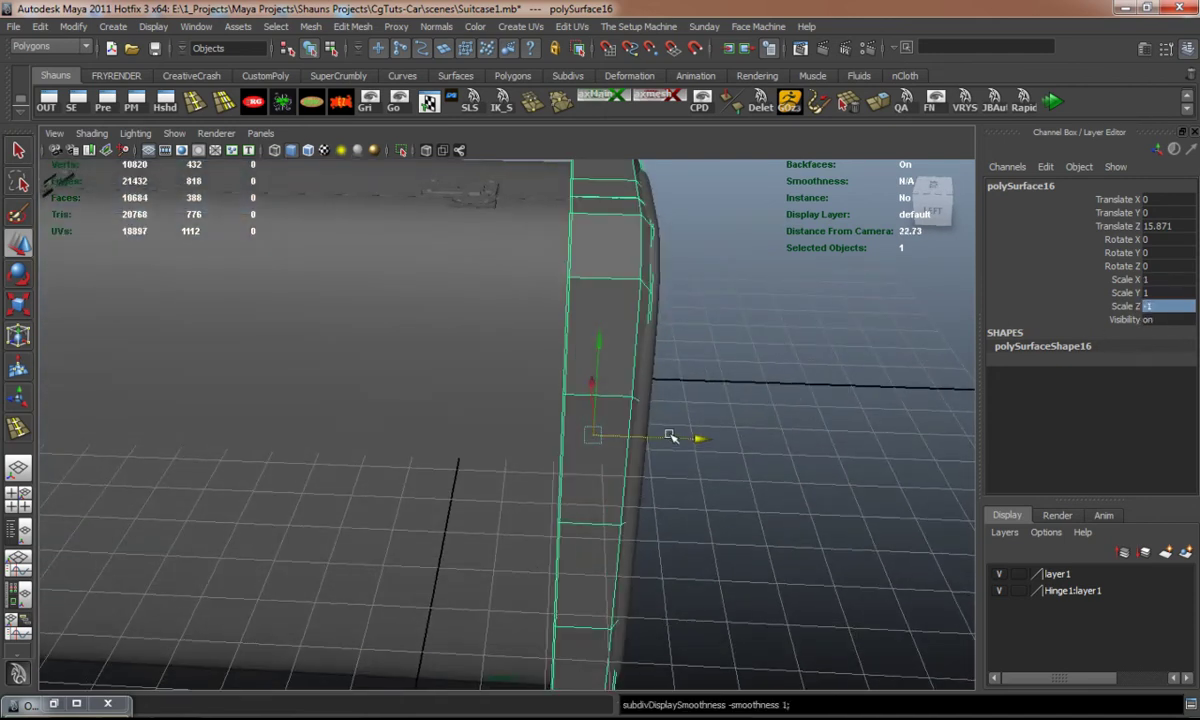
pyautogui.press('3')
pyautogui.moveTo(688, 440); pyautogui.dragTo(710, 434)
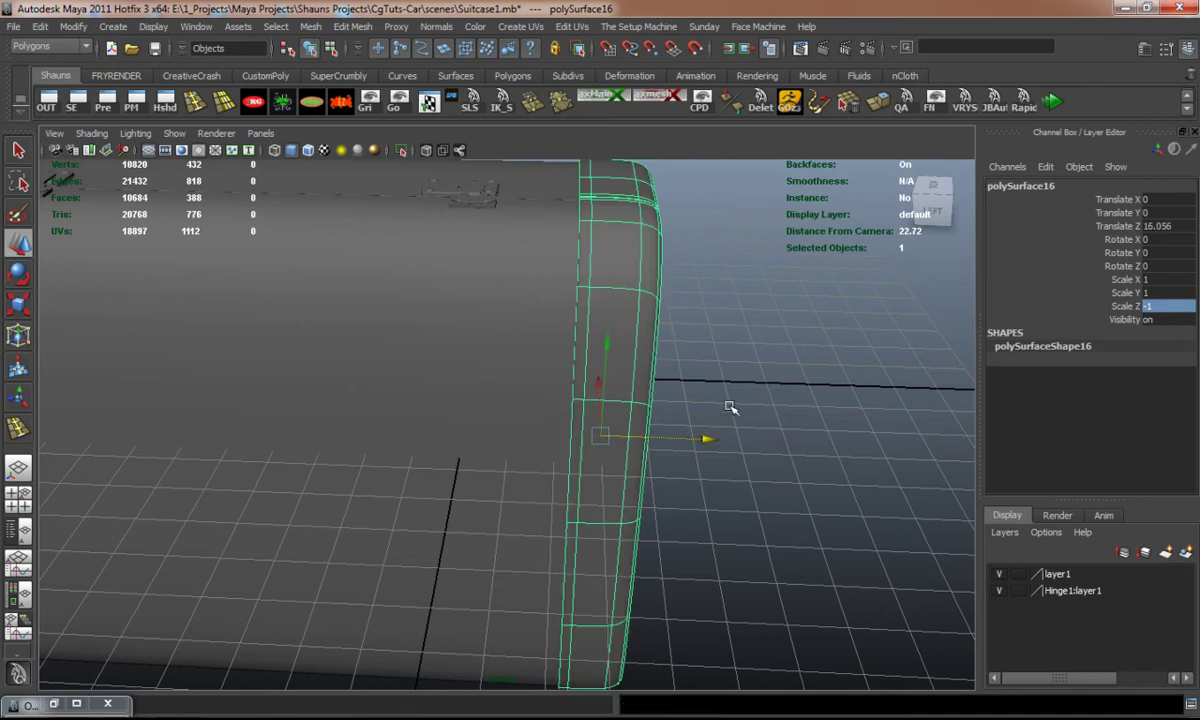
pyautogui.click(730, 407)
pyautogui.scroll(-8, 458, 437)
pyautogui.keyDown('alt'); pyautogui.moveTo(458, 437); pyautogui.dragTo(425, 231); pyautogui.keyUp('alt')
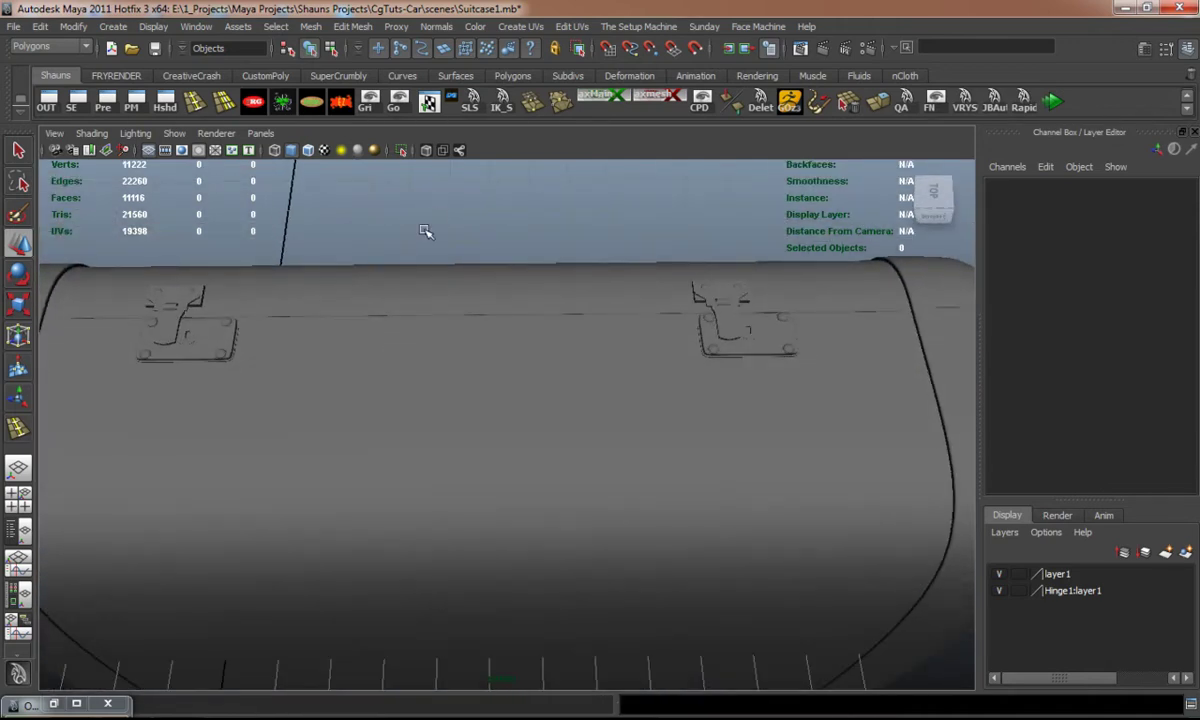
# Step: Draw an EP curve in the right side view, rising from the suitcase's top between the hinges and bending horizontally toward the middle
pyautogui.click(512, 76)
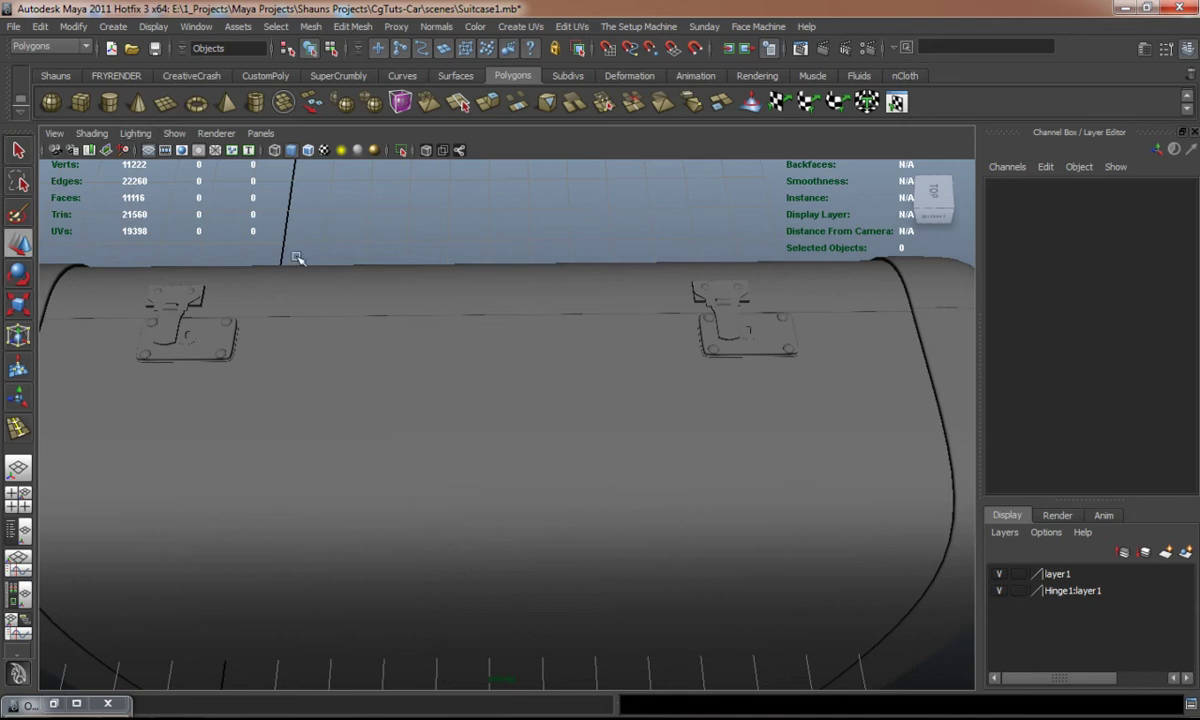
pyautogui.click(113, 27)
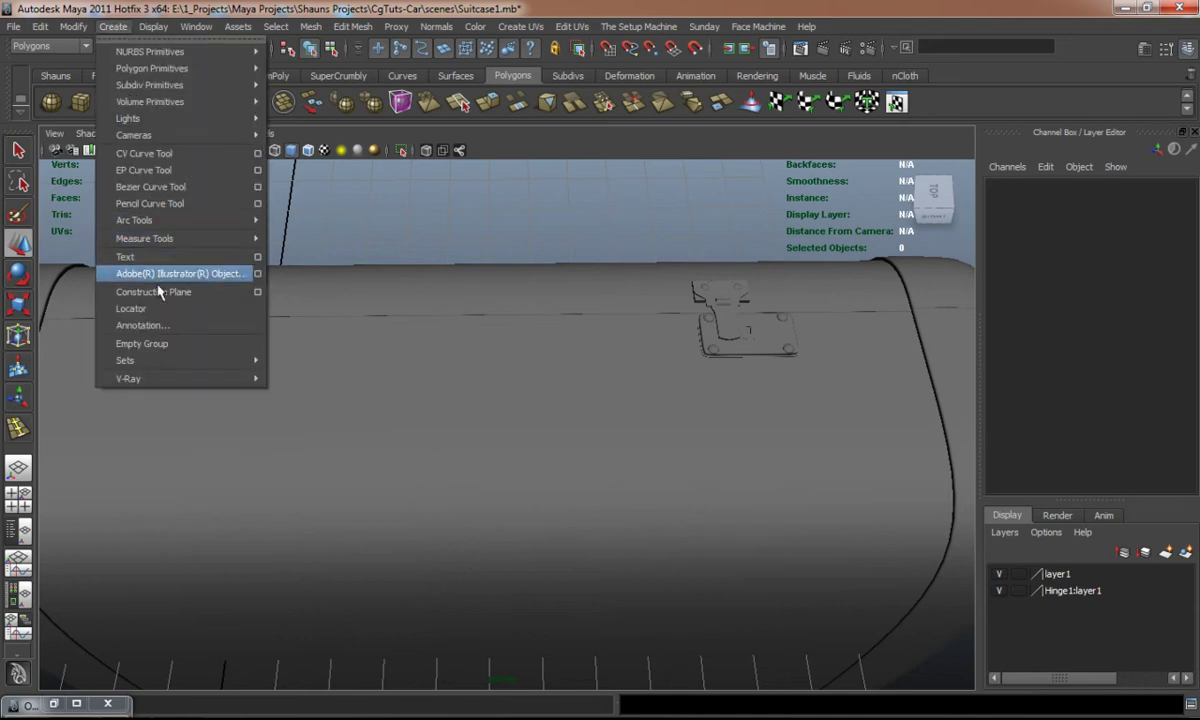
pyautogui.click(145, 170)
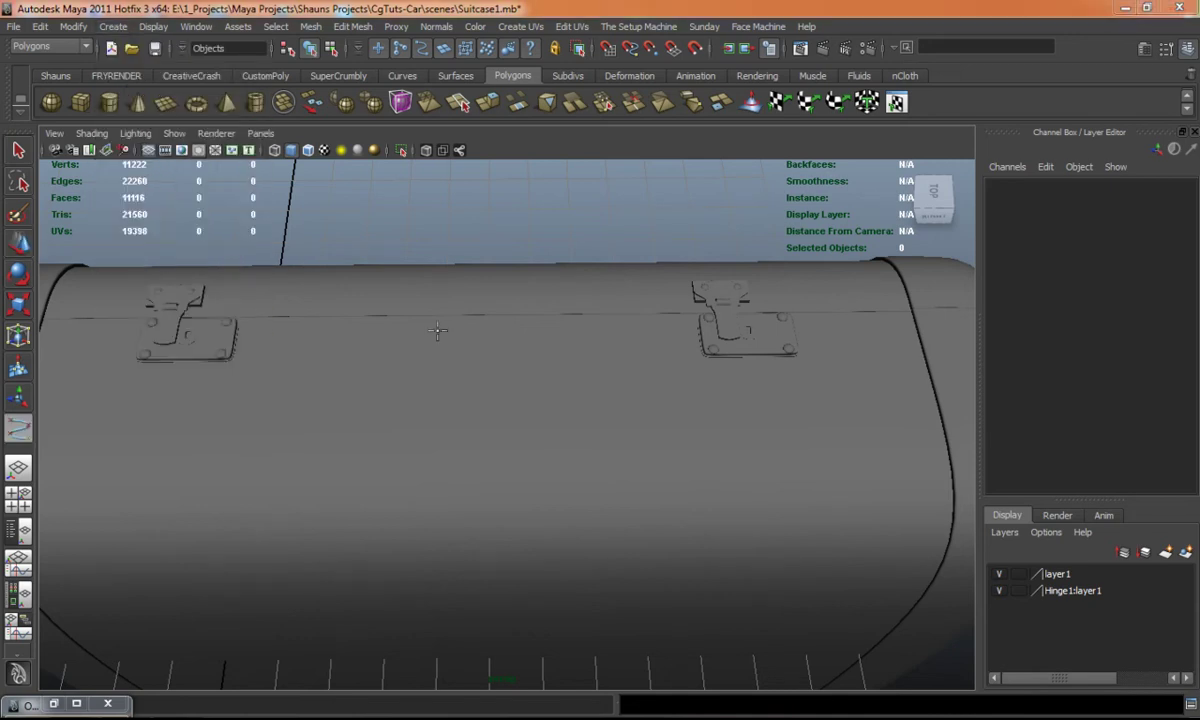
pyautogui.press('space')
pyautogui.press('space')
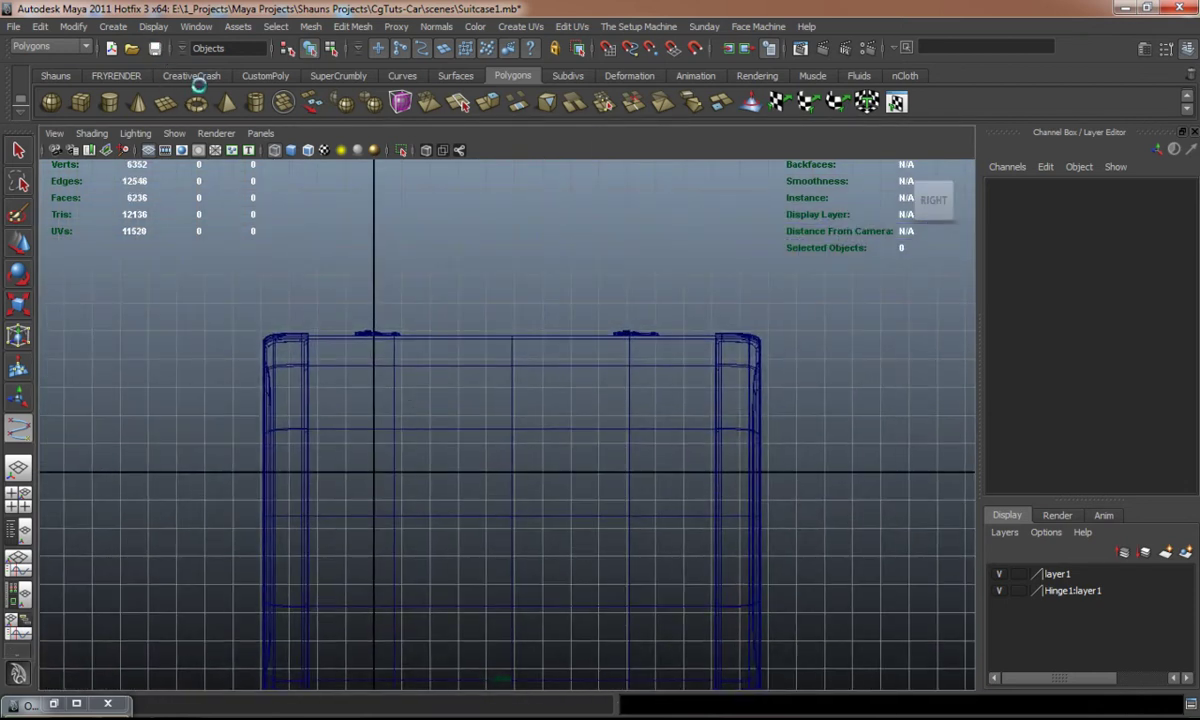
pyautogui.keyDown('alt'); pyautogui.moveTo(455, 320); pyautogui.dragTo(447, 366, button='middle'); pyautogui.keyUp('alt')
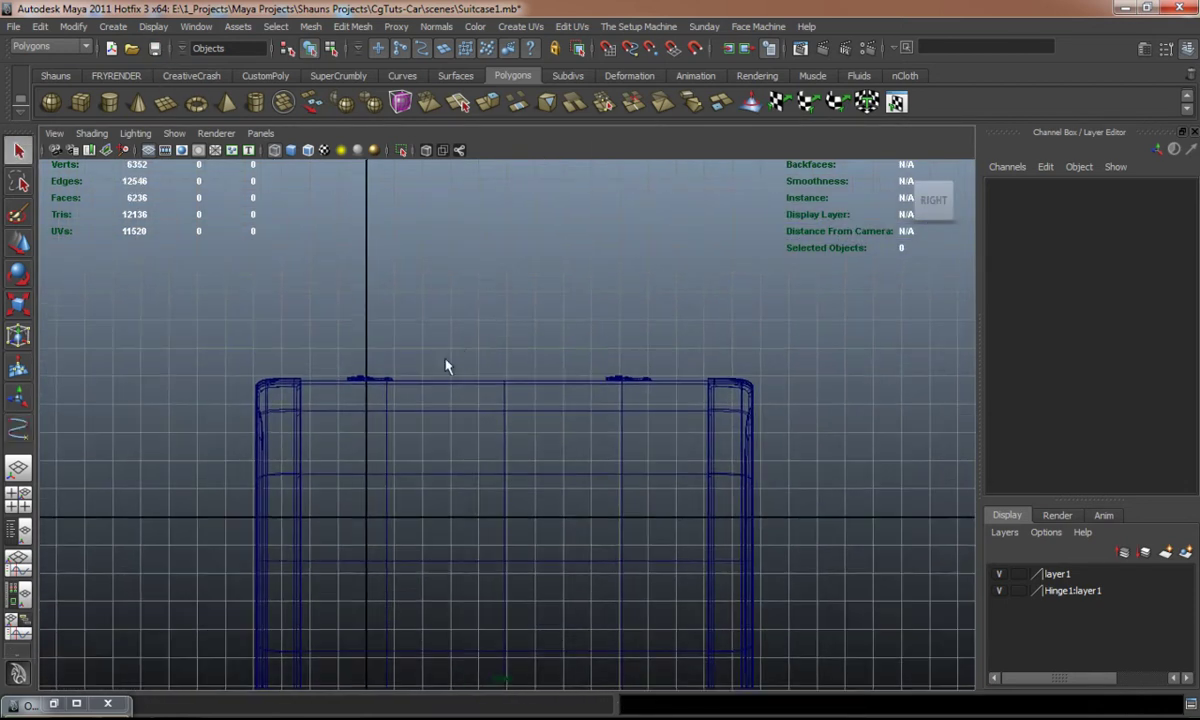
pyautogui.click(114, 27)
pyautogui.click(145, 170)
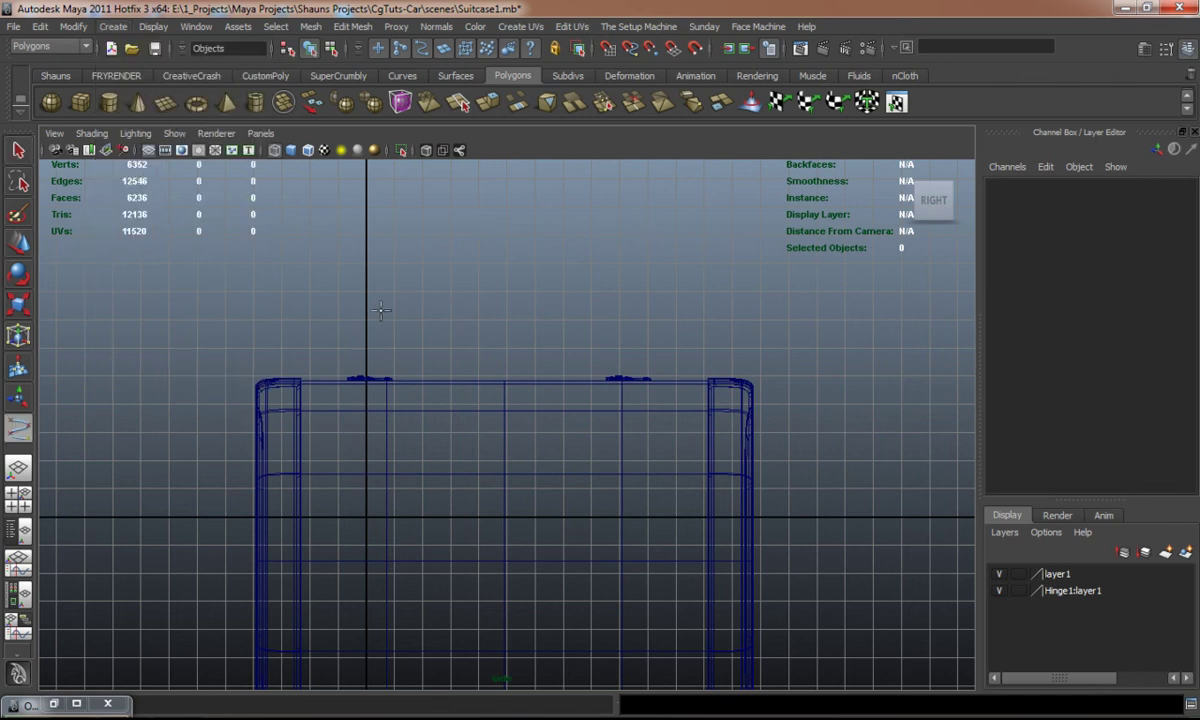
pyautogui.click(423, 378)
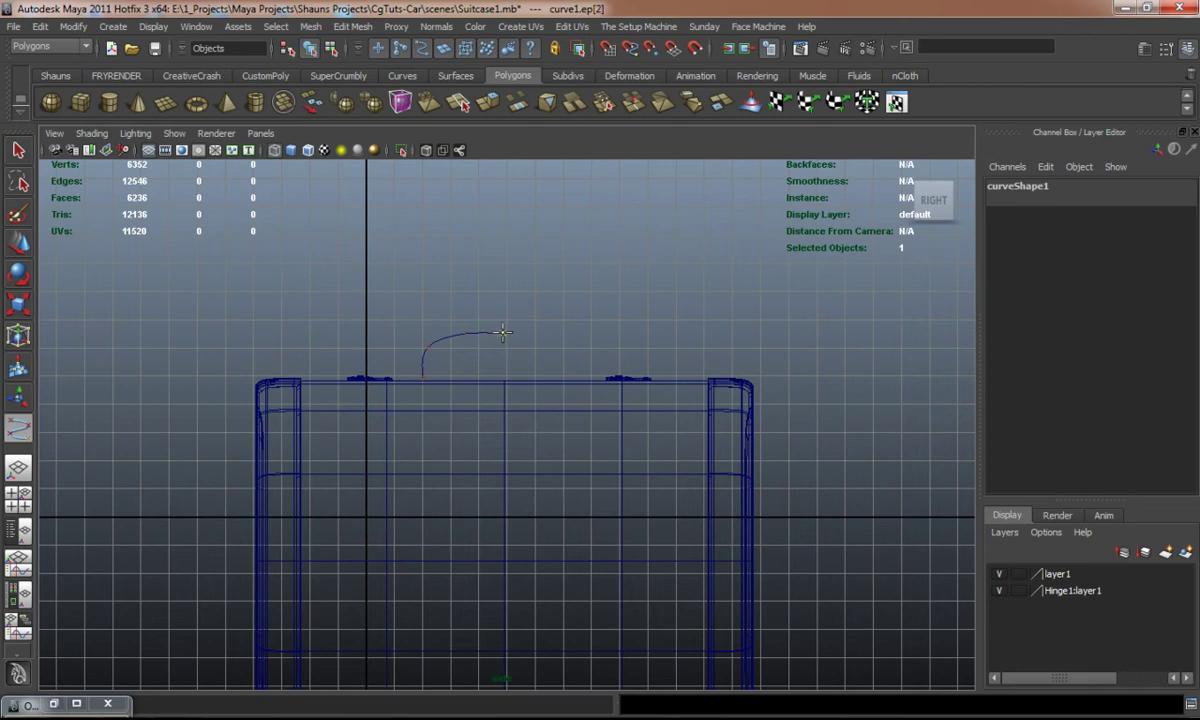
pyautogui.press('q')
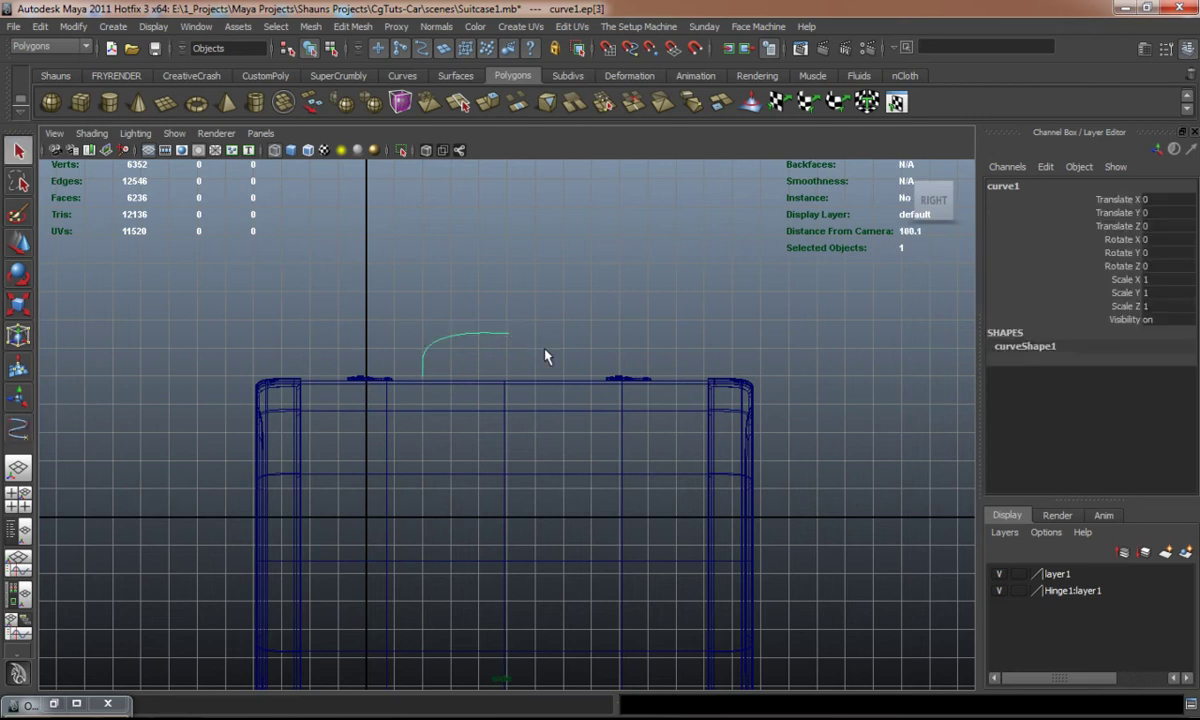
# Step: Create a polygon cylinder with a radius of 0.452 and height of 1.898 beside the suitcase, and set Subdivisions Axis to 8
pyautogui.scroll(5, 420, 286)
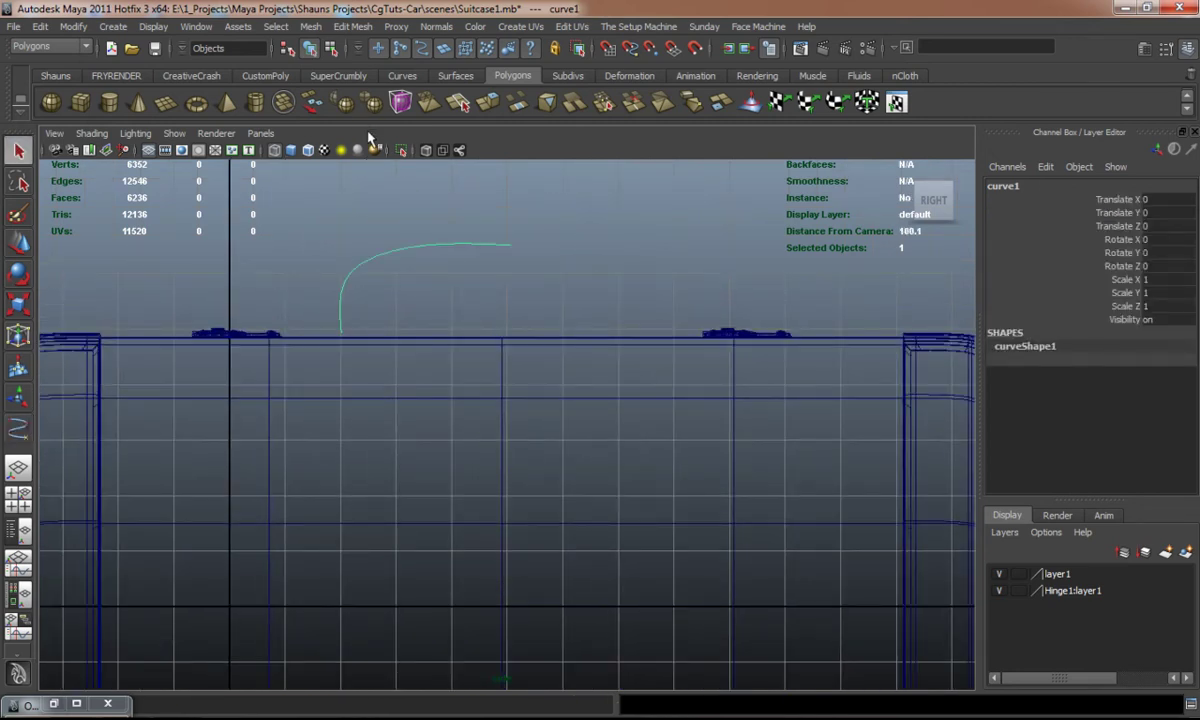
pyautogui.click(109, 102)
pyautogui.press('space')
pyautogui.press('space')
pyautogui.keyDown('alt'); pyautogui.moveTo(558, 309); pyautogui.dragTo(504, 349); pyautogui.keyUp('alt')
pyautogui.moveTo(445, 284)
pyautogui.mouseDown()
pyautogui.moveTo(464, 290)
pyautogui.moveTo(448, 250)
pyautogui.mouseUp()
pyautogui.click(1050, 373)
pyautogui.click(1158, 412)
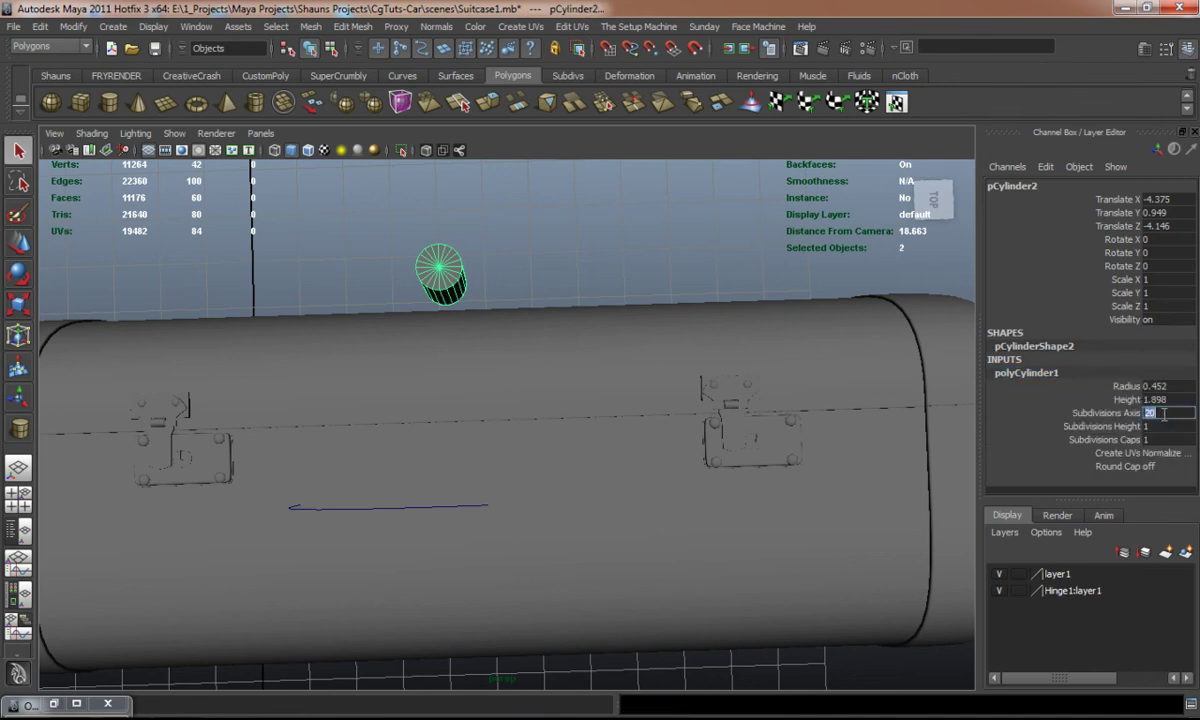
pyautogui.press('Return')
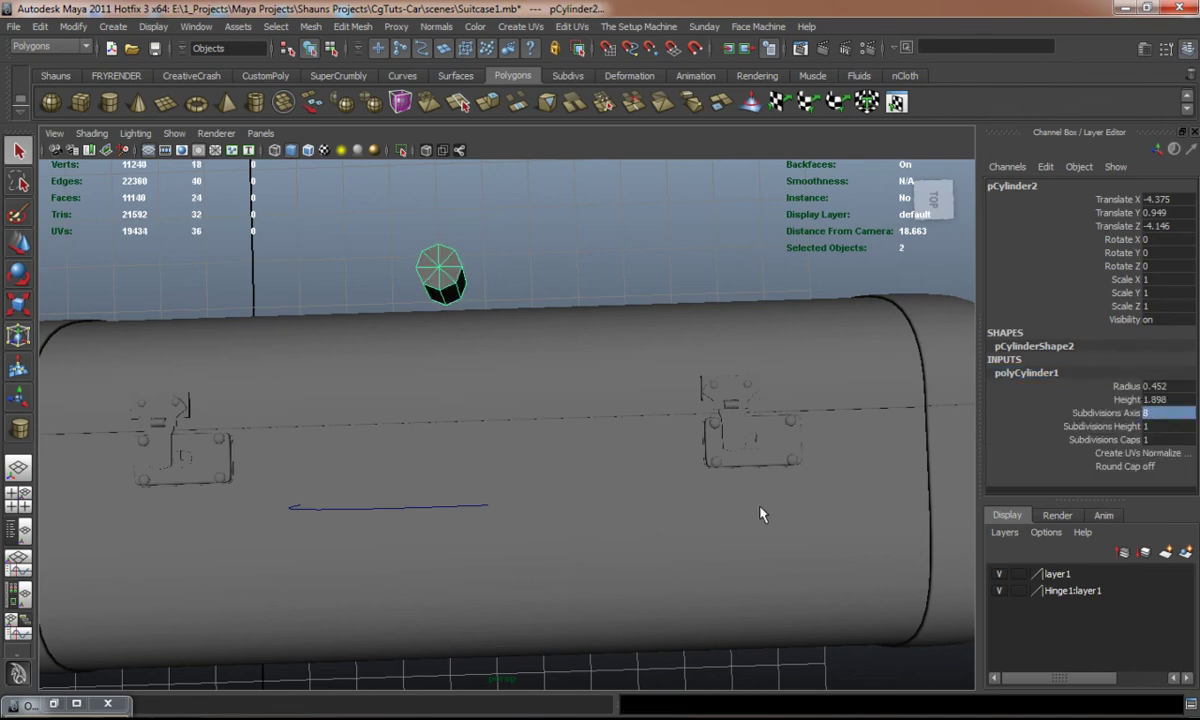
# Step: Move the cylinder up from the grid onto the suitcase's top side, close to the lower end of the curve
pyautogui.keyDown('alt'); pyautogui.moveTo(620, 440); pyautogui.dragTo(324, 442, button='right'); pyautogui.keyUp('alt')
pyautogui.keyDown('alt'); pyautogui.moveTo(324, 442); pyautogui.dragTo(214, 420); pyautogui.keyUp('alt')
pyautogui.press('w')
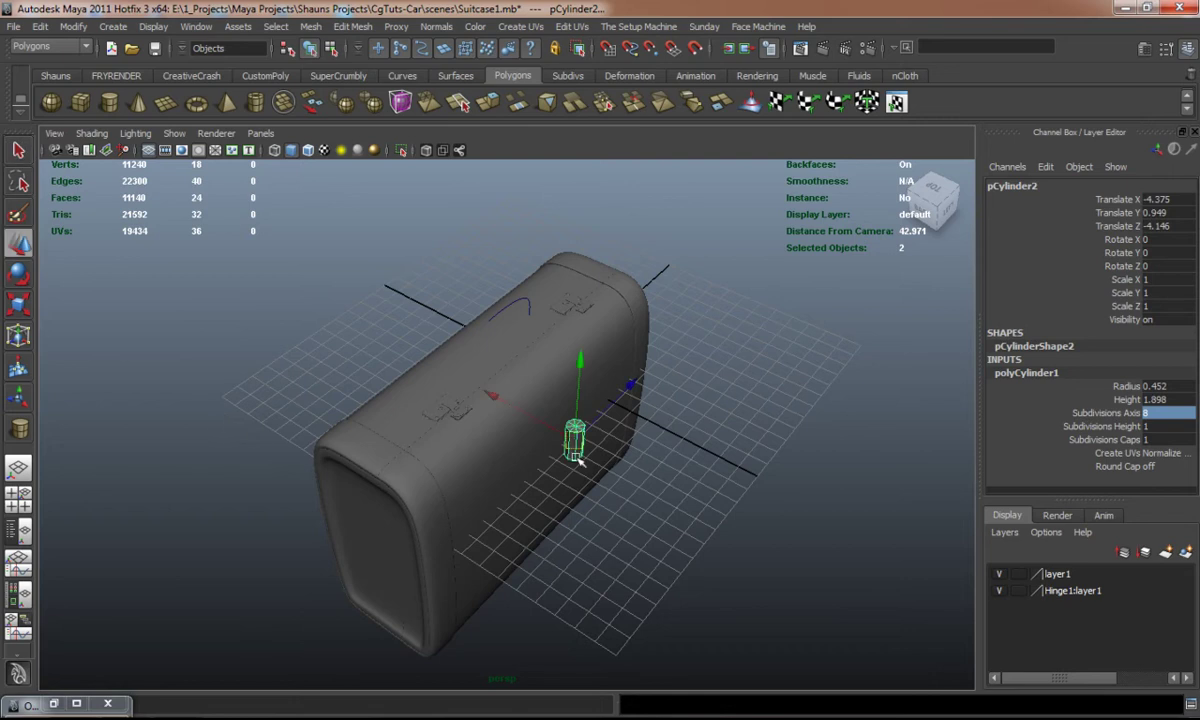
pyautogui.moveTo(420, 372); pyautogui.dragTo(412, 368)
pyautogui.keyDown('alt'); pyautogui.moveTo(469, 373); pyautogui.dragTo(303, 383); pyautogui.keyUp('alt')
pyautogui.keyDown('alt'); pyautogui.moveTo(303, 383); pyautogui.dragTo(560, 396, button='right'); pyautogui.keyUp('alt')
pyautogui.keyDown('alt'); pyautogui.moveTo(530, 392); pyautogui.dragTo(418, 455, button='middle'); pyautogui.keyUp('alt')
pyautogui.keyDown('alt'); pyautogui.moveTo(418, 455); pyautogui.dragTo(446, 450); pyautogui.keyUp('alt')
pyautogui.moveTo(454, 290); pyautogui.dragTo(434, 148)
pyautogui.moveTo(558, 261); pyautogui.dragTo(355, 258)
# Step: Scale the cylinder uniformly to 0.552 and place it at the curve's start, at Translate -0.028, 5.364, -1.975
pyautogui.press('r')
pyautogui.moveTo(476, 330); pyautogui.dragTo(448, 328)
pyautogui.keyDown('alt'); pyautogui.moveTo(448, 328); pyautogui.dragTo(511, 330); pyautogui.keyUp('alt')
pyautogui.keyDown('alt'); pyautogui.moveTo(511, 330); pyautogui.dragTo(517, 361, button='right'); pyautogui.keyUp('alt')
pyautogui.press('w')
pyautogui.moveTo(659, 297); pyautogui.dragTo(465, 352)
pyautogui.moveTo(427, 176); pyautogui.dragTo(432, 216)
# Step: Lower the cylinder's top vertices to flatten it into a thin disc and return to object selection
pyautogui.moveTo(426, 281); pyautogui.dragTo(376, 262, button='right')
pyautogui.moveTo(341, 221); pyautogui.dragTo(482, 289)
pyautogui.moveTo(426, 192); pyautogui.dragTo(510, 422)
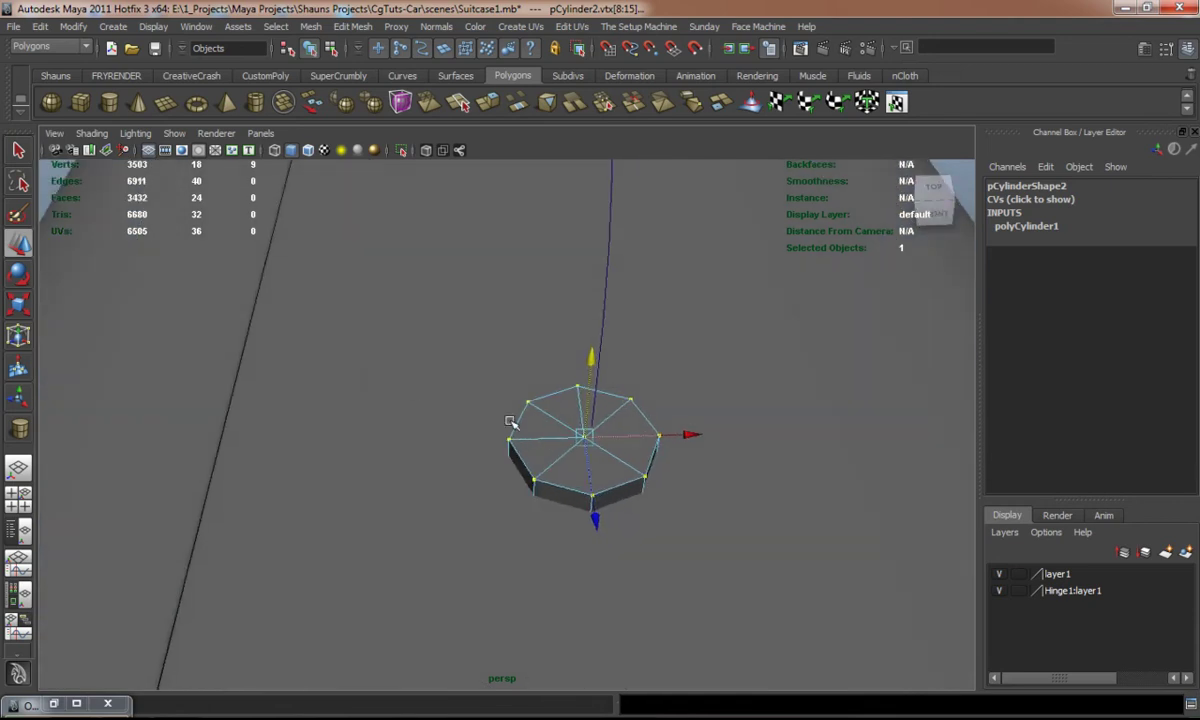
pyautogui.moveTo(530, 424); pyautogui.dragTo(545, 412, button='right')
pyautogui.click(618, 435)
# Step: Center the disc's pivot, clear its construction history and turn on wireframe on shaded display
pyautogui.keyDown('alt'); pyautogui.moveTo(621, 436); pyautogui.dragTo(415, 368); pyautogui.keyUp('alt')
pyautogui.click(56, 76)
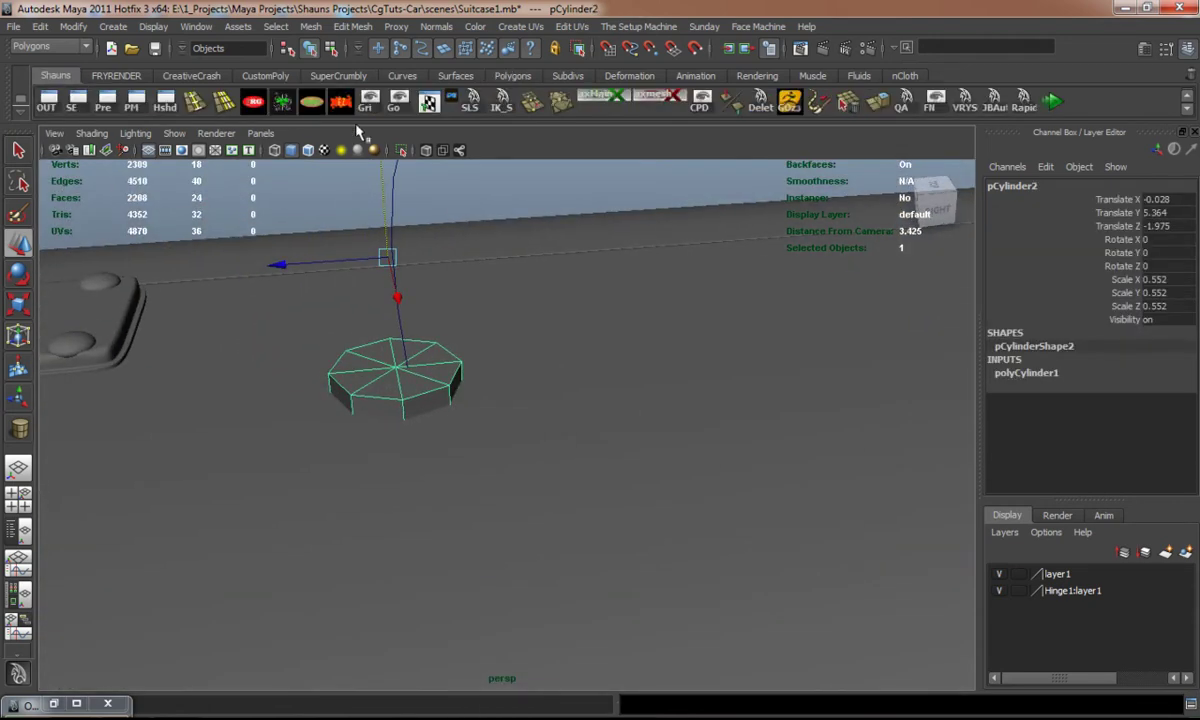
pyautogui.click(340, 102)
pyautogui.click(307, 150)
# Step: Shift the disc directly beneath the curve's start and reset its pivot and transforms
pyautogui.moveTo(297, 265)
pyautogui.keyDown('alt'); pyautogui.mouseDown()
pyautogui.moveTo(295, 276)
pyautogui.moveTo(391, 276)
pyautogui.moveTo(371, 278)
pyautogui.moveTo(372, 268)
pyautogui.moveTo(372, 322)
pyautogui.mouseUp(); pyautogui.keyUp('alt')
pyautogui.moveTo(348, 437); pyautogui.dragTo(396, 441)
pyautogui.keyDown('alt'); pyautogui.moveTo(396, 441); pyautogui.dragTo(643, 461); pyautogui.keyUp('alt')
pyautogui.keyDown('alt'); pyautogui.moveTo(643, 461); pyautogui.dragTo(477, 437, button='middle'); pyautogui.keyUp('alt')
pyautogui.keyDown('alt'); pyautogui.moveTo(478, 437); pyautogui.dragTo(355, 318); pyautogui.keyUp('alt')
pyautogui.click(337, 99)
# Step: Select the disc's top faces together with the curve in the right side view and extrude the faces along the curve
pyautogui.moveTo(440, 218); pyautogui.dragTo(455, 253, button='right')
pyautogui.press('space')
pyautogui.press('space')
pyautogui.keyDown('alt'); pyautogui.moveTo(505, 470); pyautogui.dragTo(615, 490, button='right'); pyautogui.keyUp('alt')
pyautogui.keyDown('alt'); pyautogui.moveTo(541, 440); pyautogui.dragTo(770, 560, button='middle'); pyautogui.keyUp('alt')
pyautogui.keyDown('alt'); pyautogui.moveTo(440, 445); pyautogui.dragTo(600, 470, button='right'); pyautogui.keyUp('alt')
pyautogui.keyDown('alt'); pyautogui.moveTo(480, 412); pyautogui.dragTo(523, 454, button='middle'); pyautogui.keyUp('alt')
pyautogui.scroll(2, 258, 323)
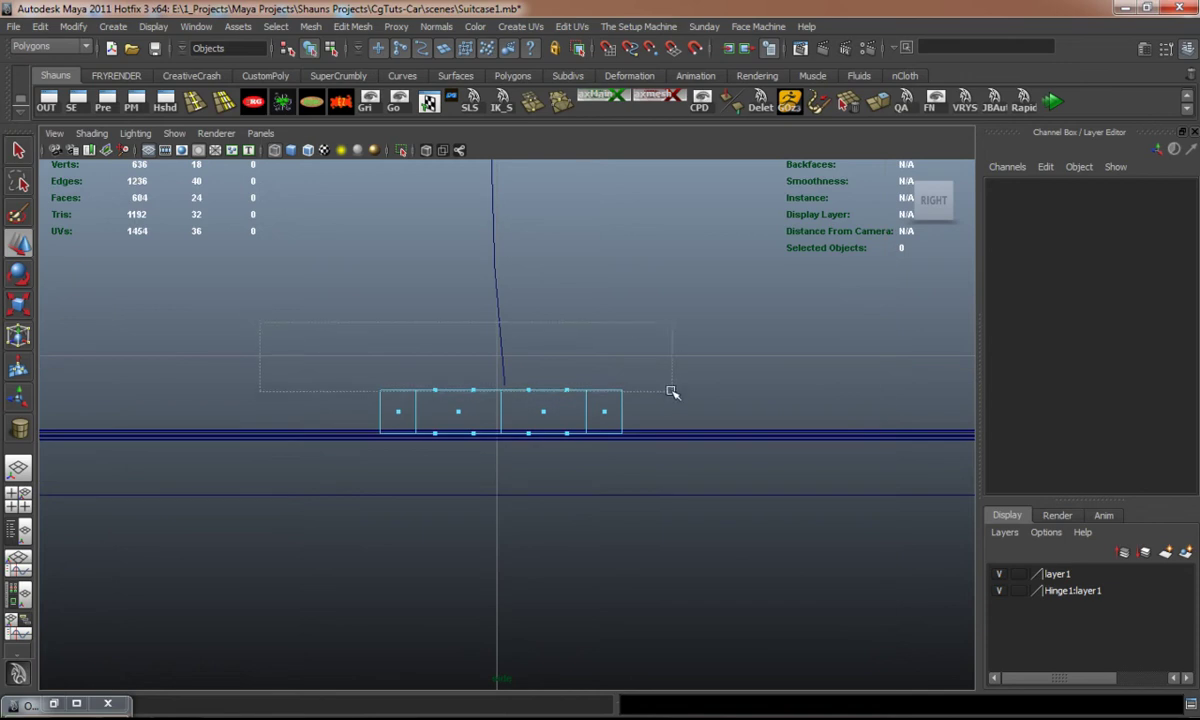
pyautogui.moveTo(672, 391); pyautogui.dragTo(672, 392)
pyautogui.moveTo(492, 236); pyautogui.dragTo(472, 214, button='right')
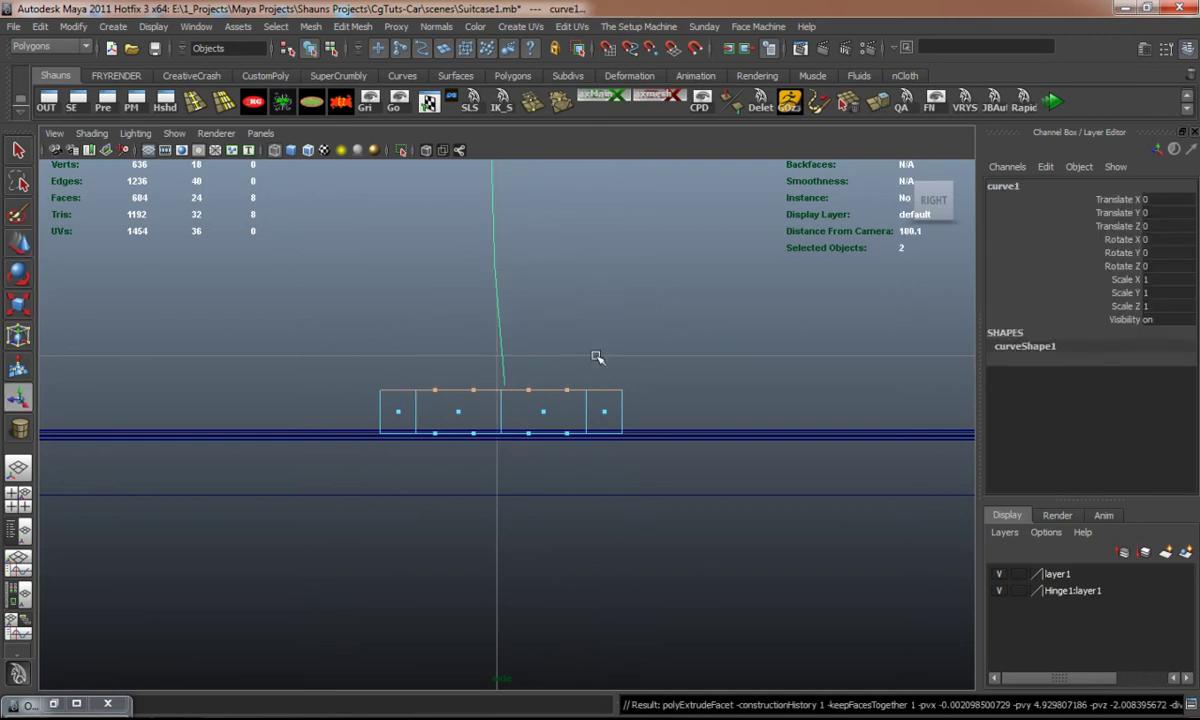
pyautogui.hotkey('ctrl', 'e')
# Step: Set the extrusion's Divisions to 6 so it follows the curve, and check it briefly in smooth preview
pyautogui.scroll(-12, 597, 354)
pyautogui.keyDown('alt'); pyautogui.moveTo(706, 337); pyautogui.dragTo(611, 388, button='middle'); pyautogui.keyUp('alt')
pyautogui.scroll(4, 600, 415)
pyautogui.keyDown('alt'); pyautogui.moveTo(575, 472); pyautogui.dragTo(628, 389, button='middle'); pyautogui.keyUp('alt')
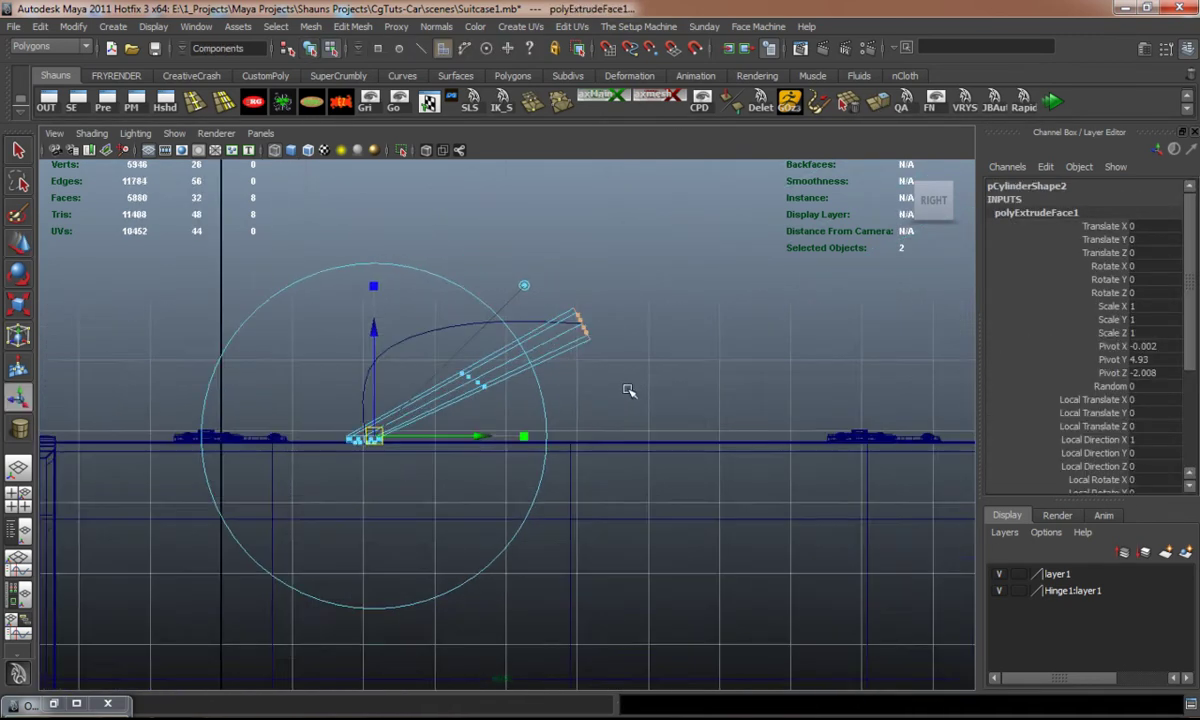
pyautogui.keyDown('alt'); pyautogui.moveTo(628, 389); pyautogui.dragTo(931, 391, button='right'); pyautogui.keyUp('alt')
pyautogui.scroll(-4, 1175, 357)
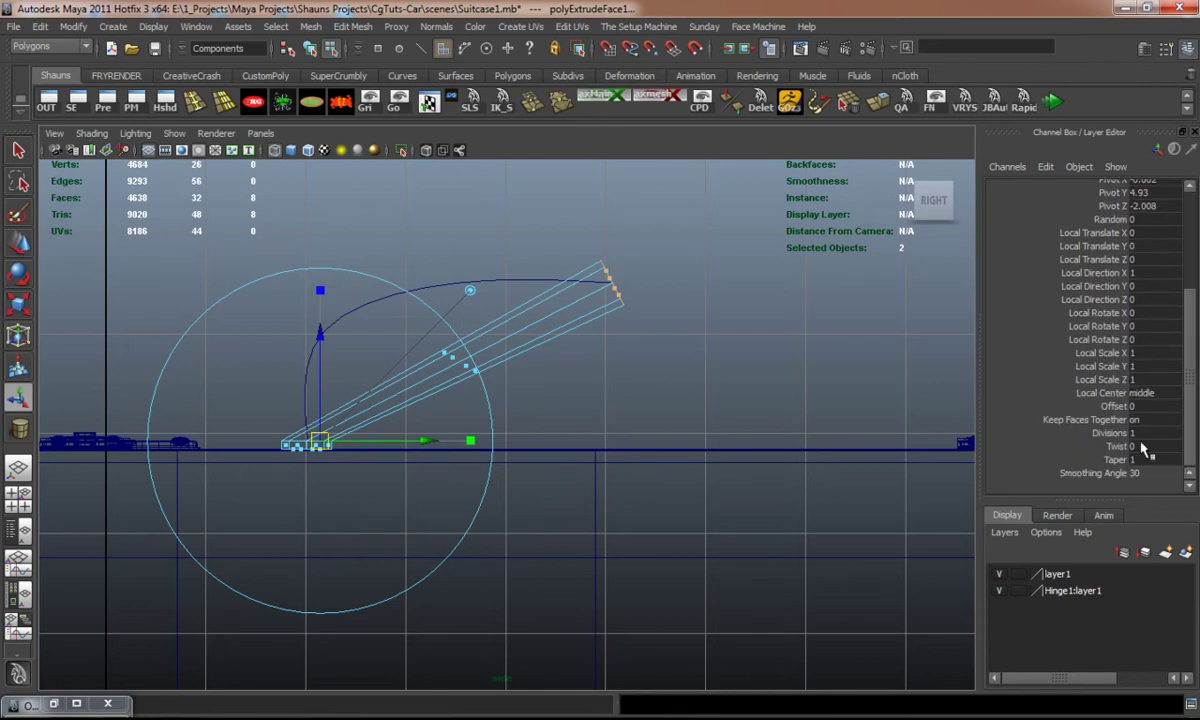
pyautogui.click(1110, 433)
pyautogui.moveTo(727, 401); pyautogui.dragTo(763, 406, button='middle')
pyautogui.press('3')
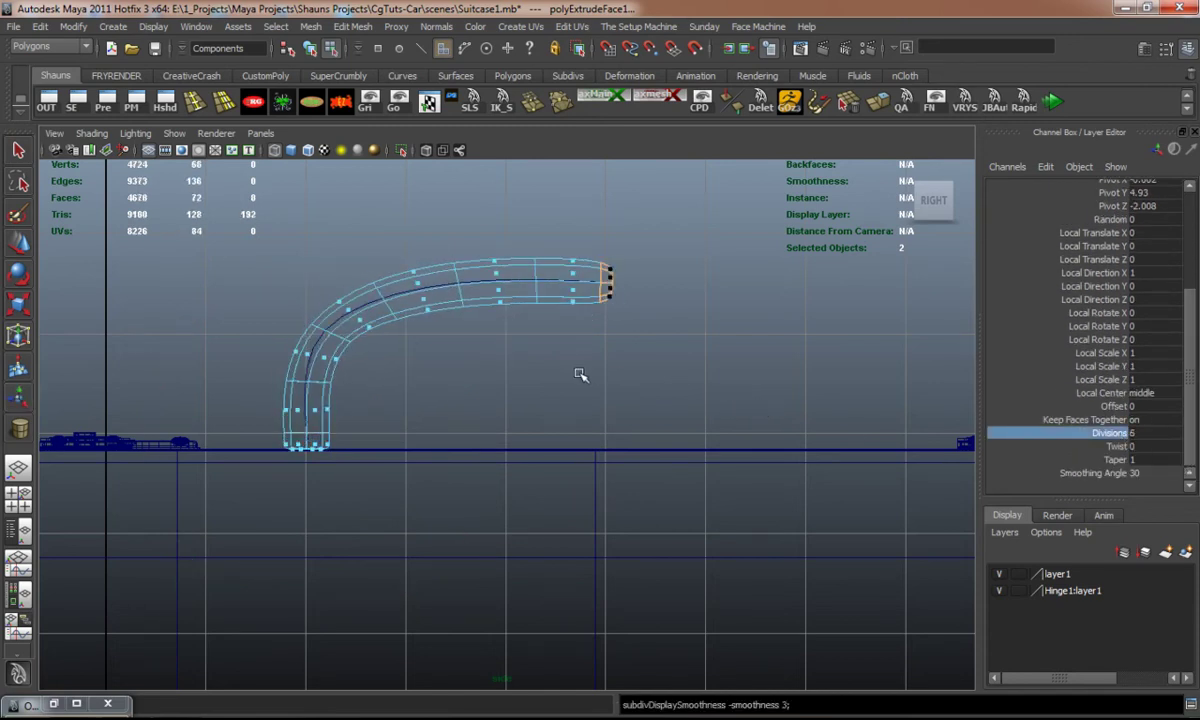
pyautogui.press('1')
# Step: Delete the faces closing the free end of the half handle and return to object selection
pyautogui.press('w')
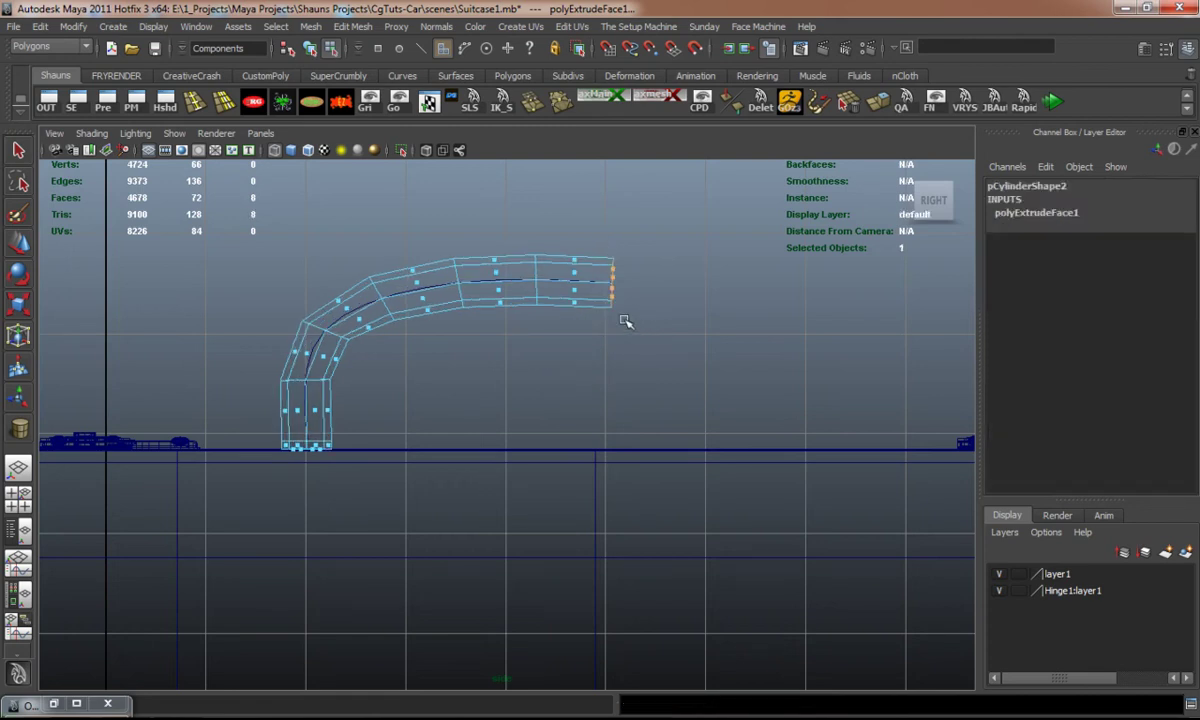
pyautogui.press('w')
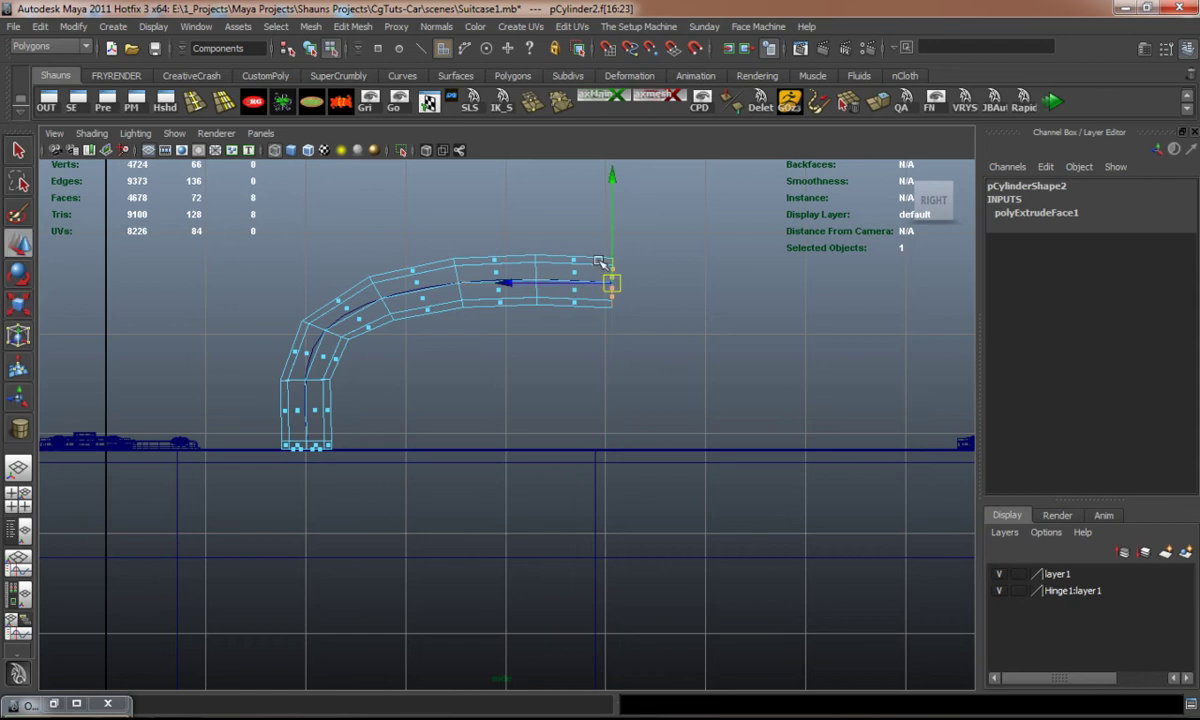
pyautogui.moveTo(613, 180); pyautogui.dragTo(613, 176)
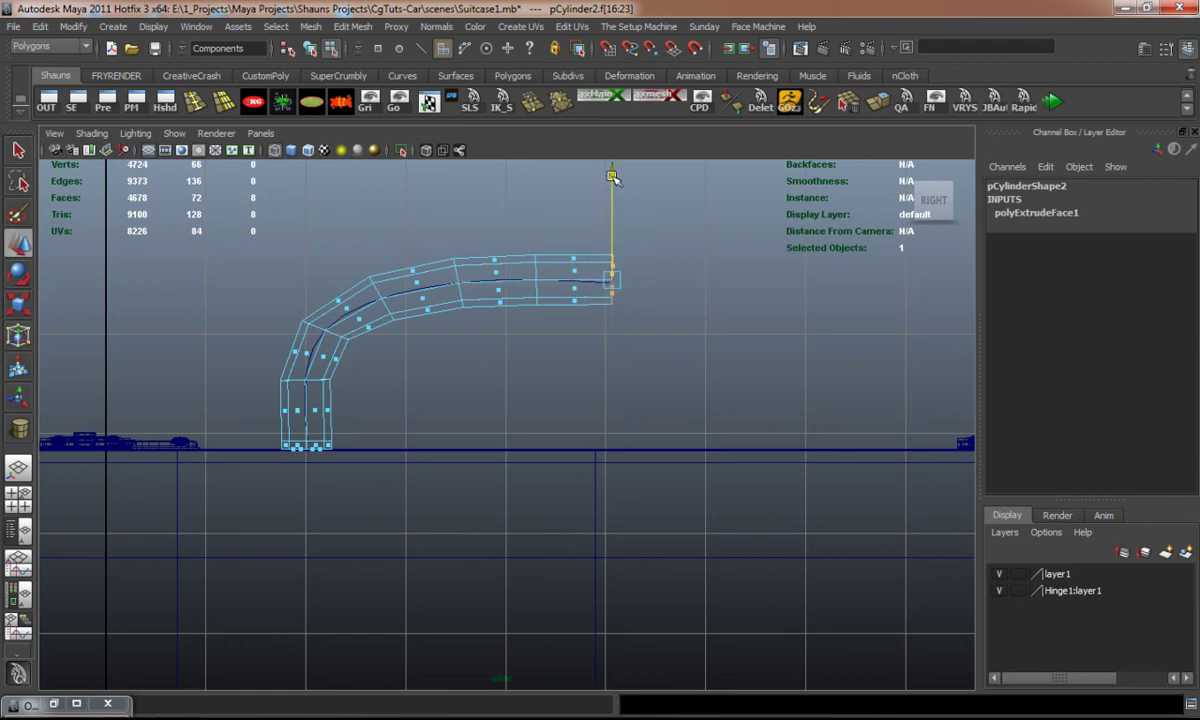
pyautogui.click(657, 296)
pyautogui.moveTo(535, 265); pyautogui.dragTo(550, 245, button='right')
# Step: Try to mirror the half handle with Mirror Geometry's existing settings, and undo it
pyautogui.click(311, 343)
pyautogui.click(310, 27)
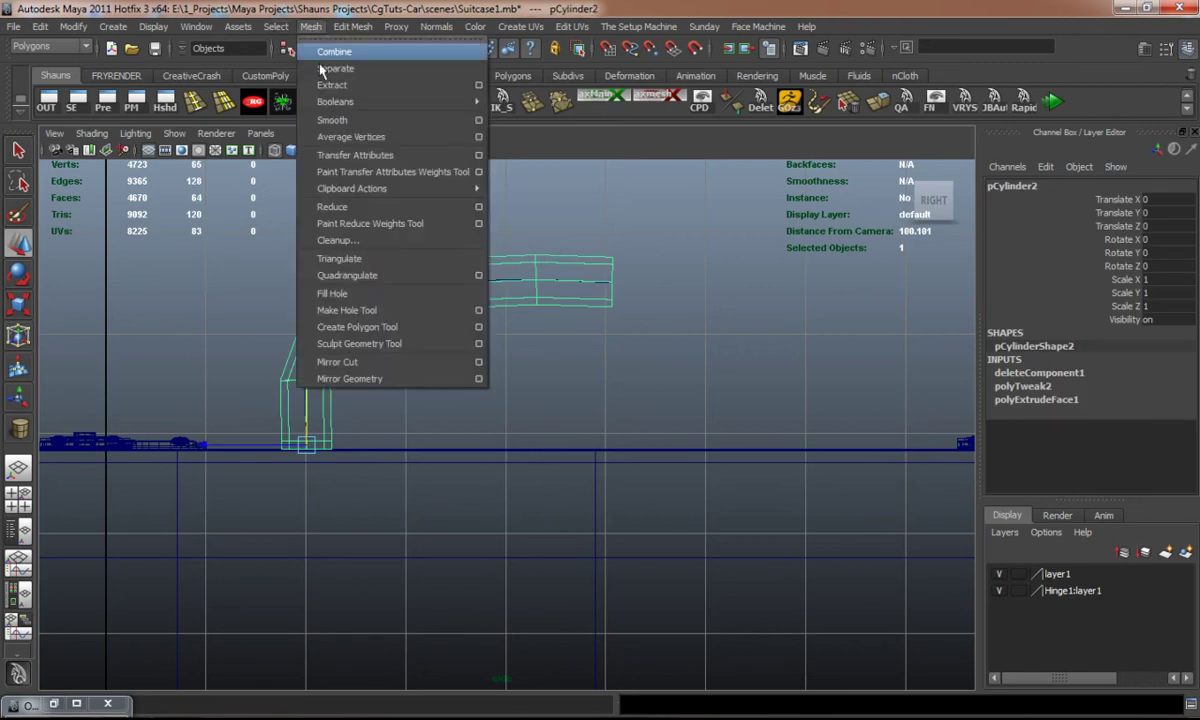
pyautogui.click(380, 377)
pyautogui.hotkey('ctrl', 'z')
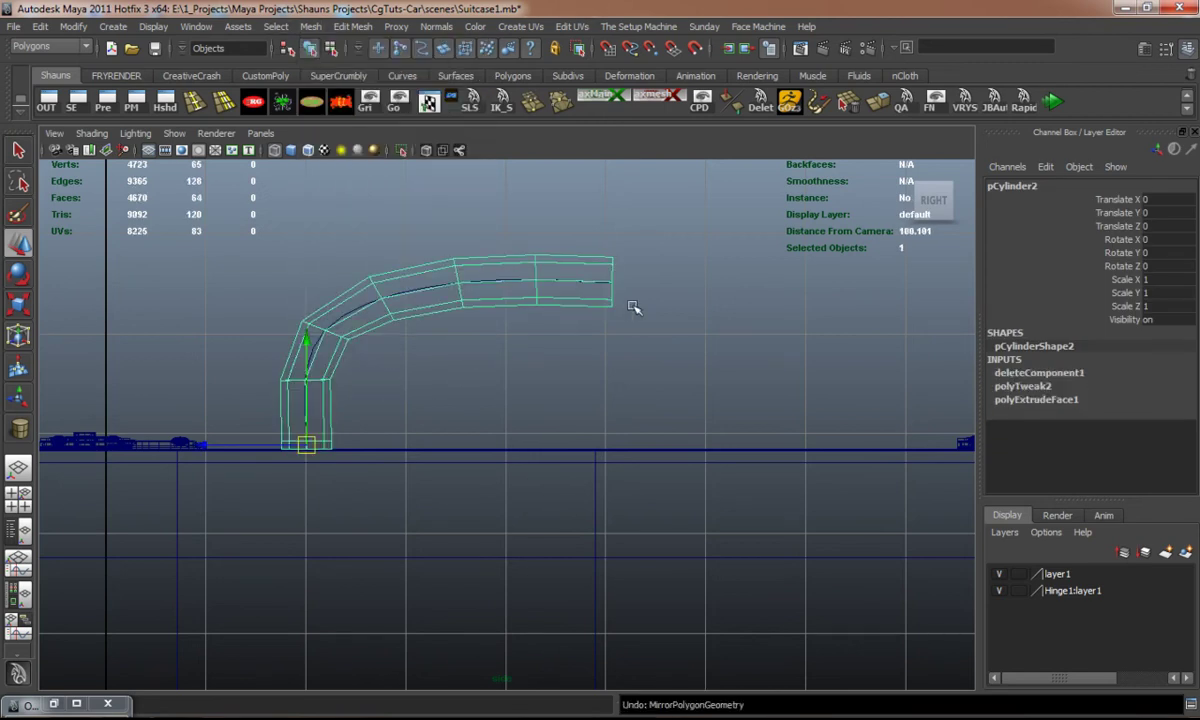
# Step: Mirror the half handle in the -Z direction, merging it with the original by vertices, and display the handle smoothly
pyautogui.press('space')
pyautogui.press('space')
pyautogui.moveTo(615, 325)
pyautogui.keyDown('alt'); pyautogui.mouseDown()
pyautogui.moveTo(509, 372)
pyautogui.moveTo(611, 335)
pyautogui.mouseUp(); pyautogui.keyUp('alt')
pyautogui.scroll(-6, 600, 328)
pyautogui.keyDown('alt'); pyautogui.moveTo(587, 322); pyautogui.dragTo(430, 351, button='middle'); pyautogui.keyUp('alt')
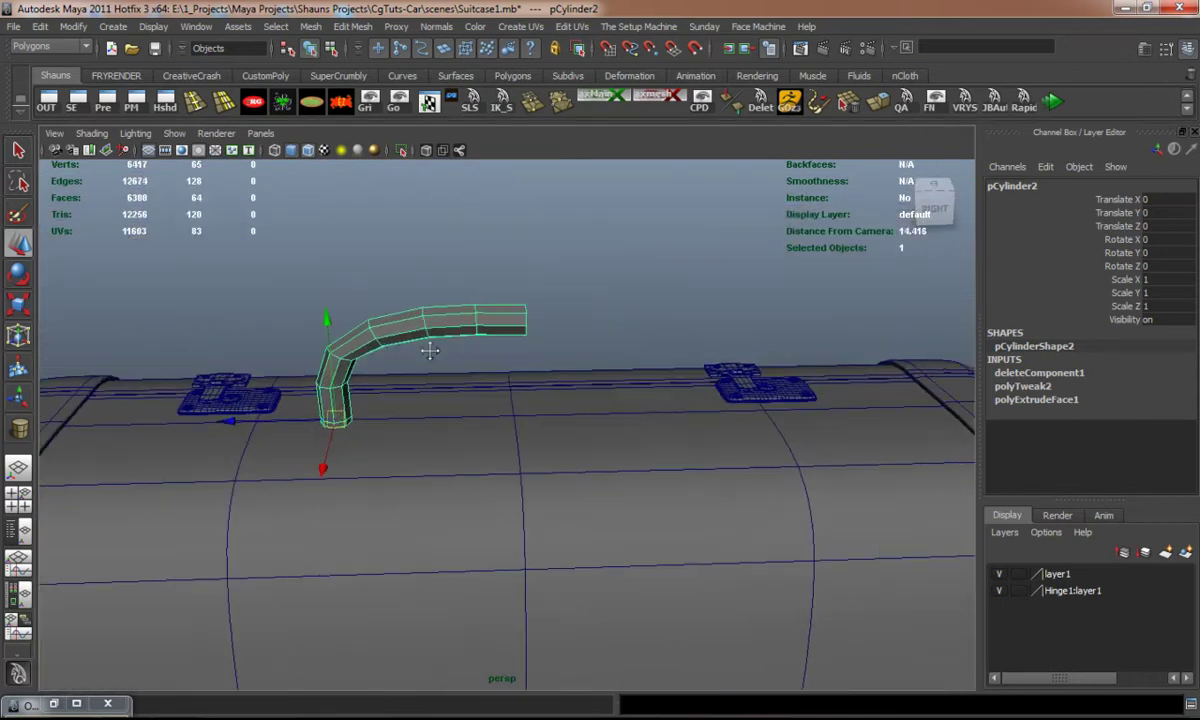
pyautogui.click(310, 26)
pyautogui.click(479, 379)
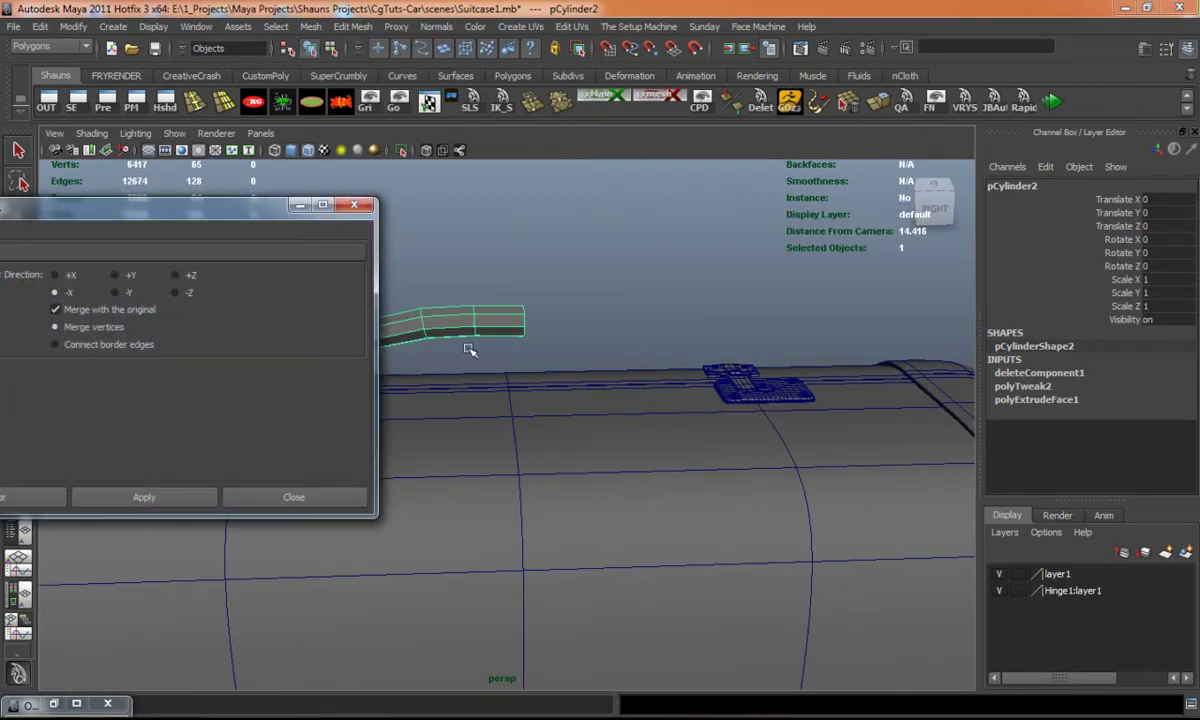
pyautogui.hotkey('ctrl', 'z')
pyautogui.click(185, 496)
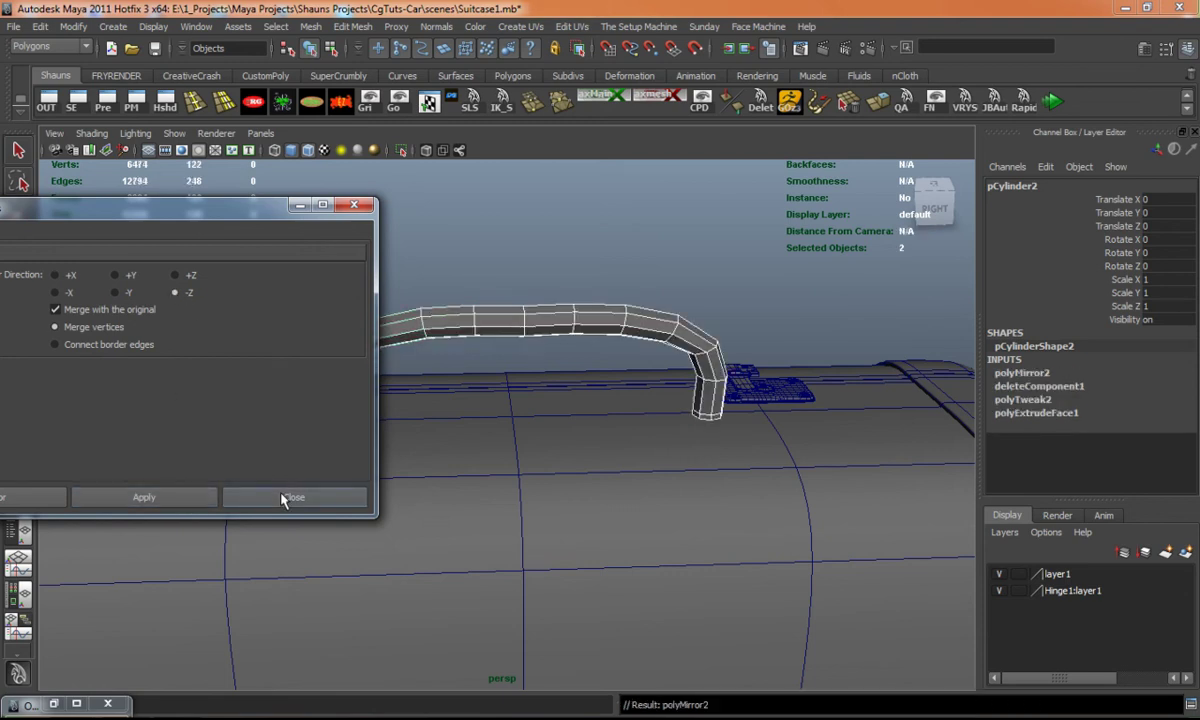
pyautogui.click(268, 496)
pyautogui.press('3')
# Step: Raise the vertices at the handle's middle slightly and return to object selection
pyautogui.click(449, 284)
pyautogui.moveTo(501, 310); pyautogui.dragTo(463, 320, button='right')
pyautogui.keyDown('alt'); pyautogui.moveTo(463, 320); pyautogui.dragTo(424, 306, button='middle'); pyautogui.keyUp('alt')
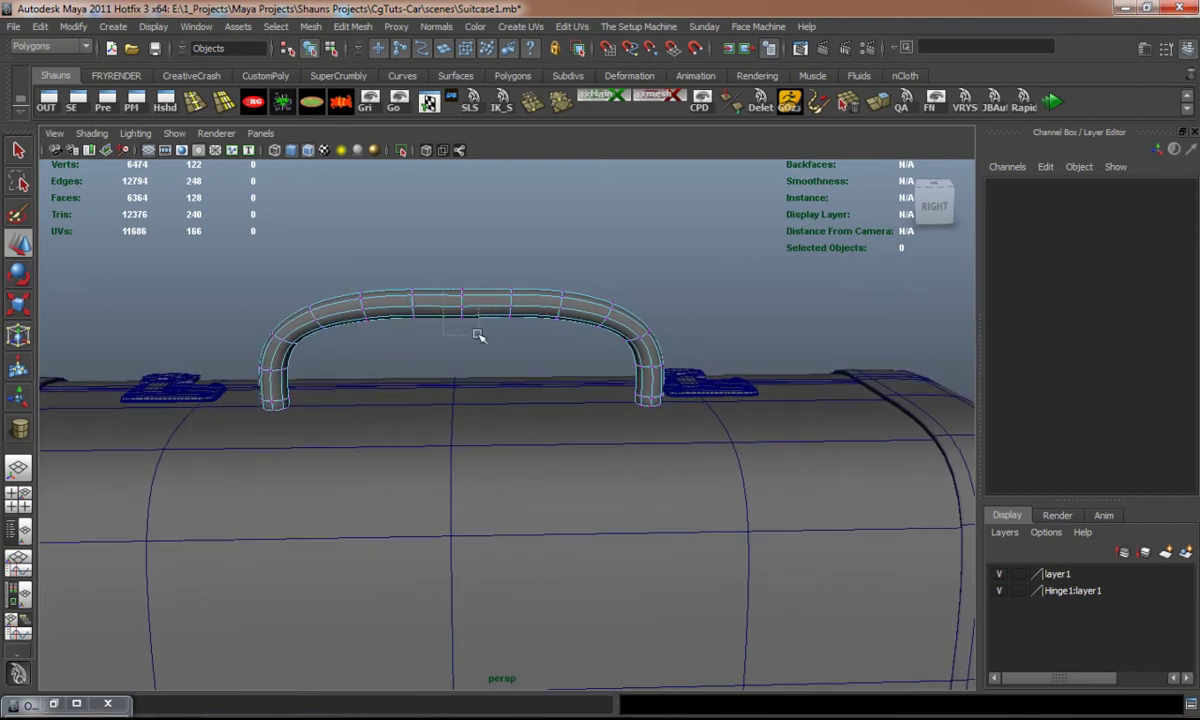
pyautogui.click(461, 293)
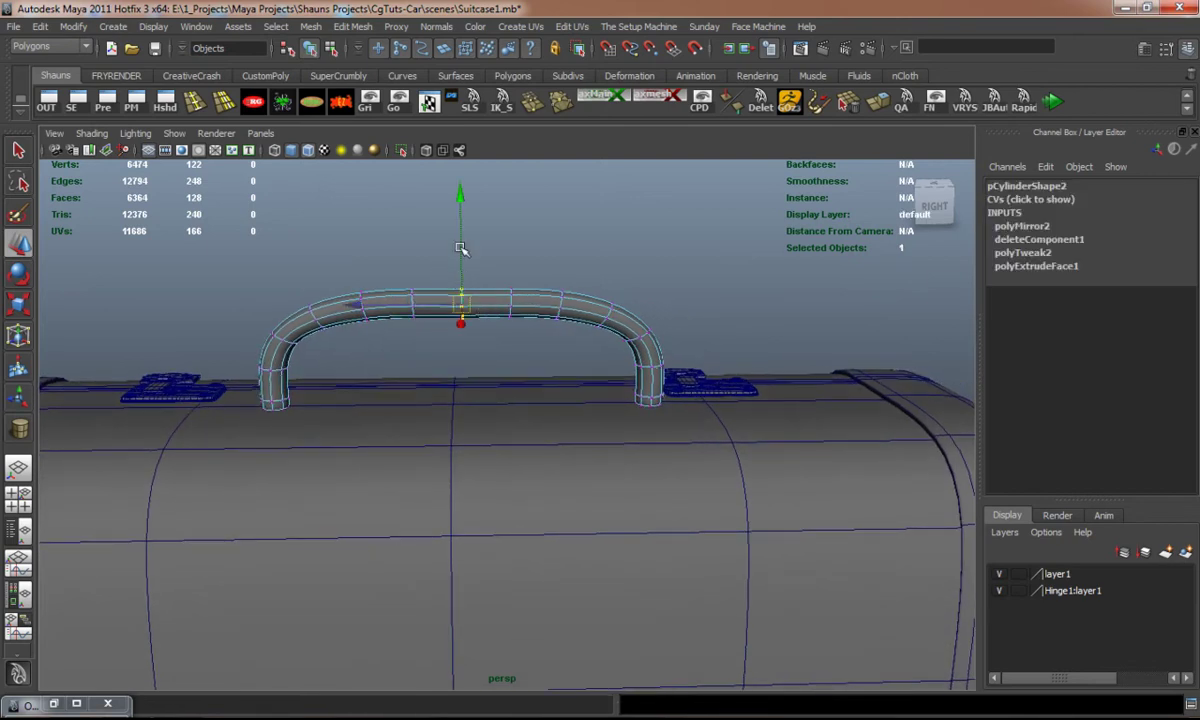
pyautogui.click(396, 210)
pyautogui.keyDown('alt'); pyautogui.moveTo(386, 291); pyautogui.dragTo(549, 328); pyautogui.keyUp('alt')
pyautogui.moveTo(549, 328); pyautogui.dragTo(612, 297, button='right')
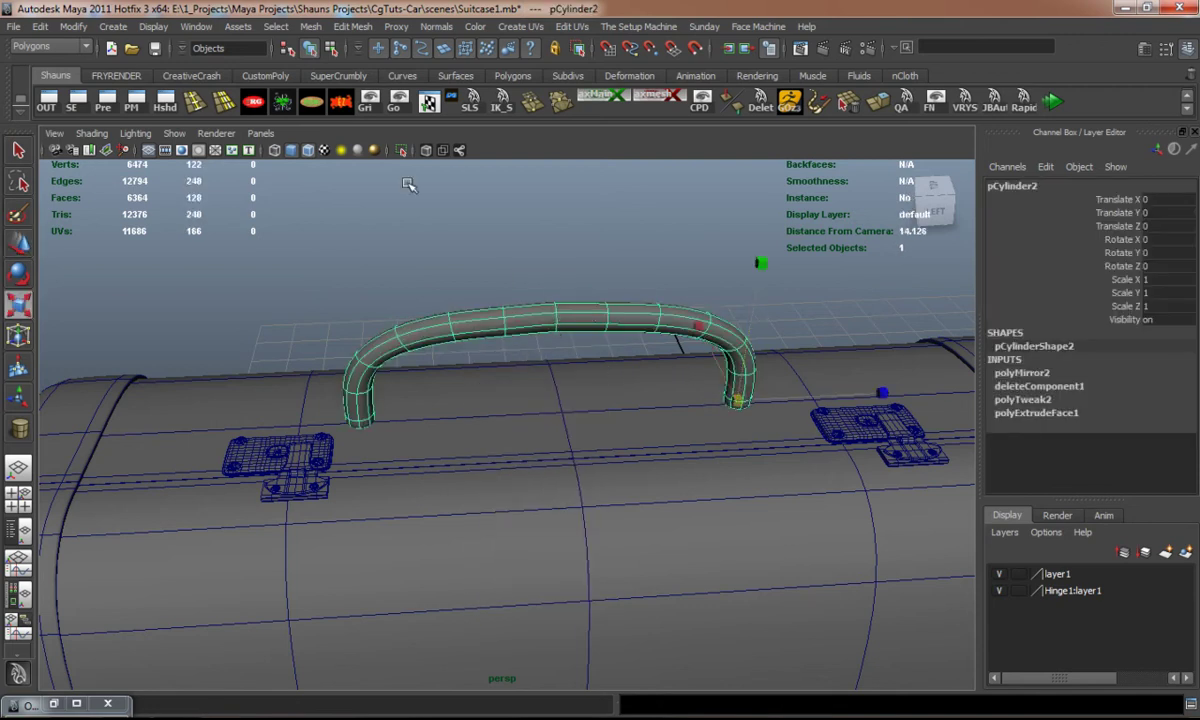
# Step: Center the handle's pivot, narrow the handle to a Scale Z of 0.678, and delete the guide curve
pyautogui.click(338, 104)
pyautogui.moveTo(698, 353); pyautogui.dragTo(722, 326)
pyautogui.click(722, 326)
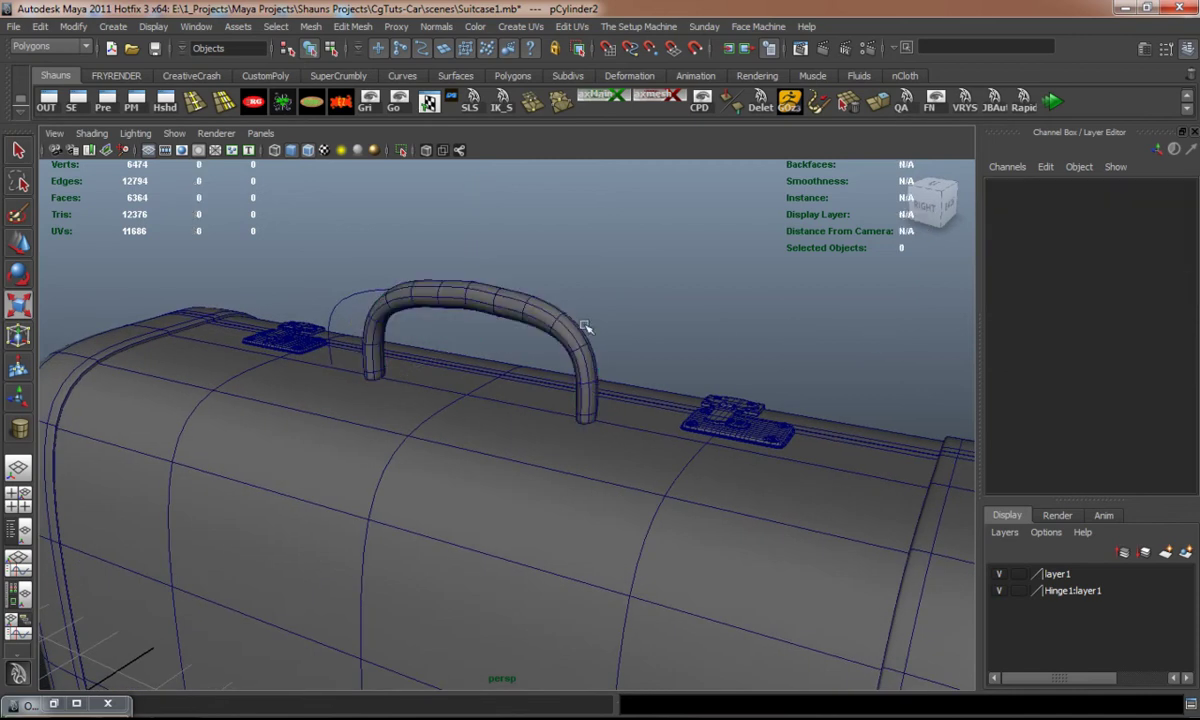
pyautogui.click(340, 299)
pyautogui.press('Delete')
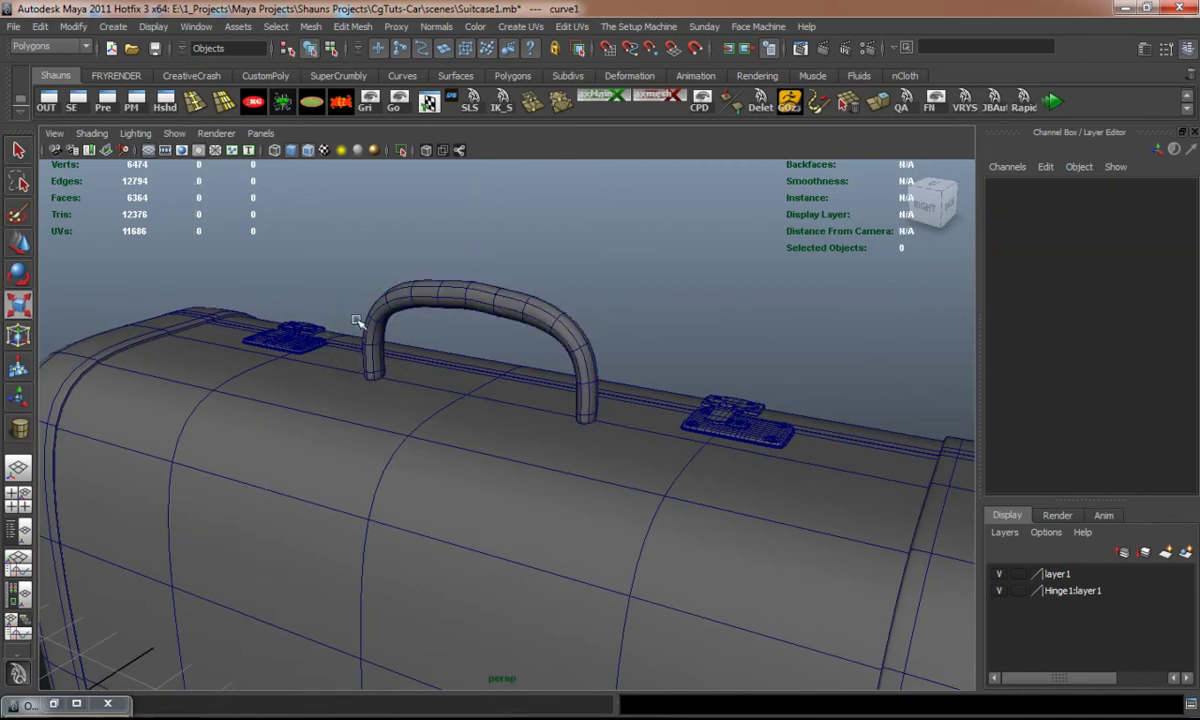
# Step: Narrow the handle further to a Scale Z of 0.573 and lower it to a Translate Y of -0.026
pyautogui.click(420, 308)
pyautogui.keyDown('alt'); pyautogui.moveTo(437, 325); pyautogui.dragTo(453, 319); pyautogui.keyUp('alt')
pyautogui.keyDown('alt'); pyautogui.moveTo(390, 320); pyautogui.dragTo(421, 319, button='right'); pyautogui.keyUp('alt')
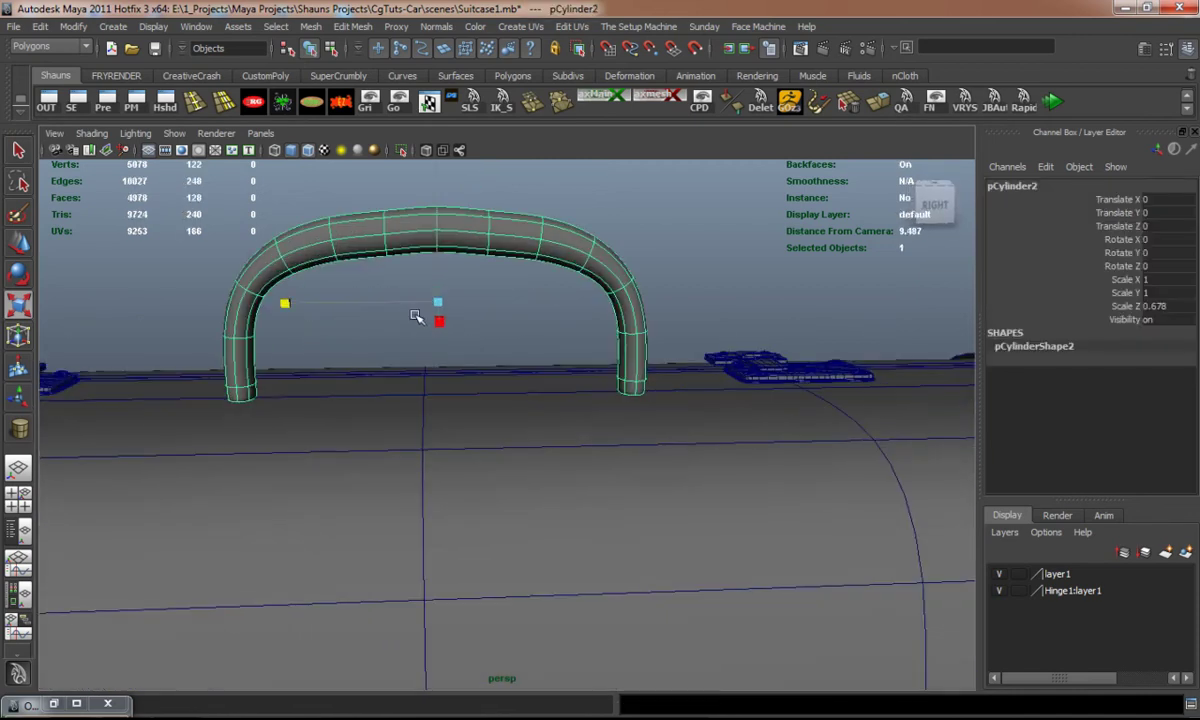
pyautogui.moveTo(318, 300)
pyautogui.mouseDown()
pyautogui.moveTo(295, 300)
pyautogui.moveTo(322, 290)
pyautogui.mouseUp()
pyautogui.keyDown('alt'); pyautogui.moveTo(420, 182); pyautogui.dragTo(430, 256, button='middle'); pyautogui.keyUp('alt')
pyautogui.moveTo(446, 222); pyautogui.dragTo(449, 276)
pyautogui.hotkey('ctrl', 'z')
pyautogui.press('w')
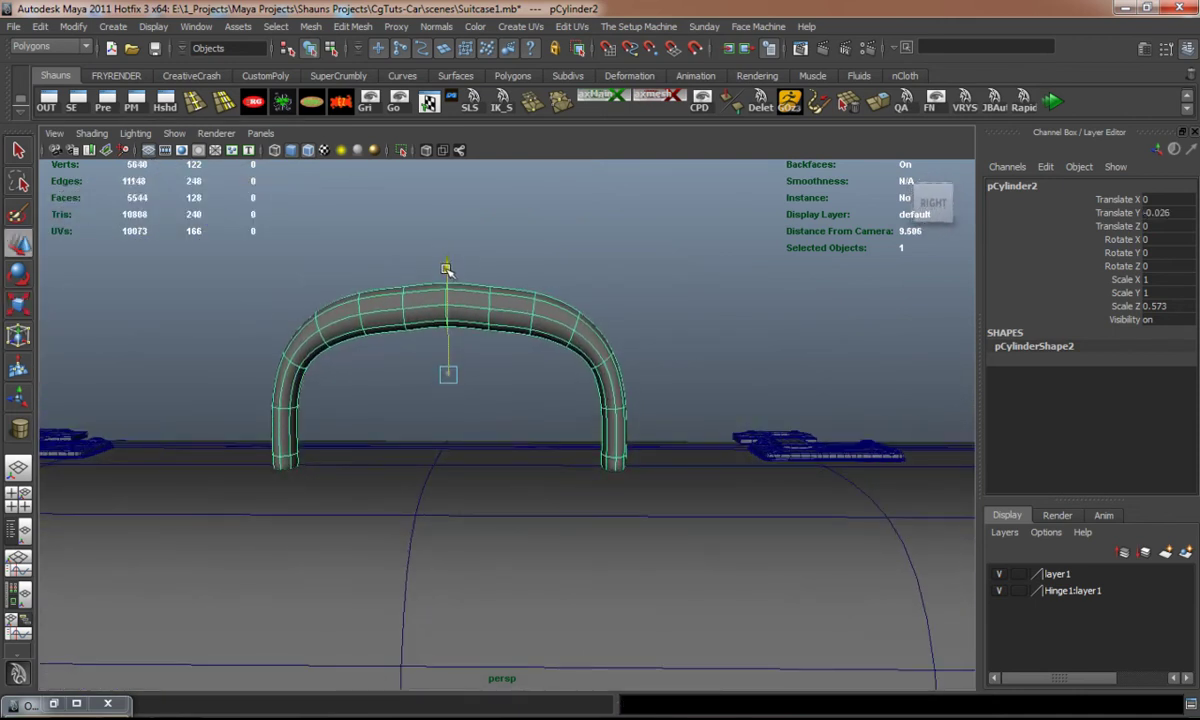
pyautogui.click(659, 254)
# Step: Duplicate the suitcase face between the handle and the nearby hinge along the seam, and select the duplicate as an object
pyautogui.keyDown('alt'); pyautogui.moveTo(441, 322); pyautogui.dragTo(485, 330); pyautogui.keyUp('alt')
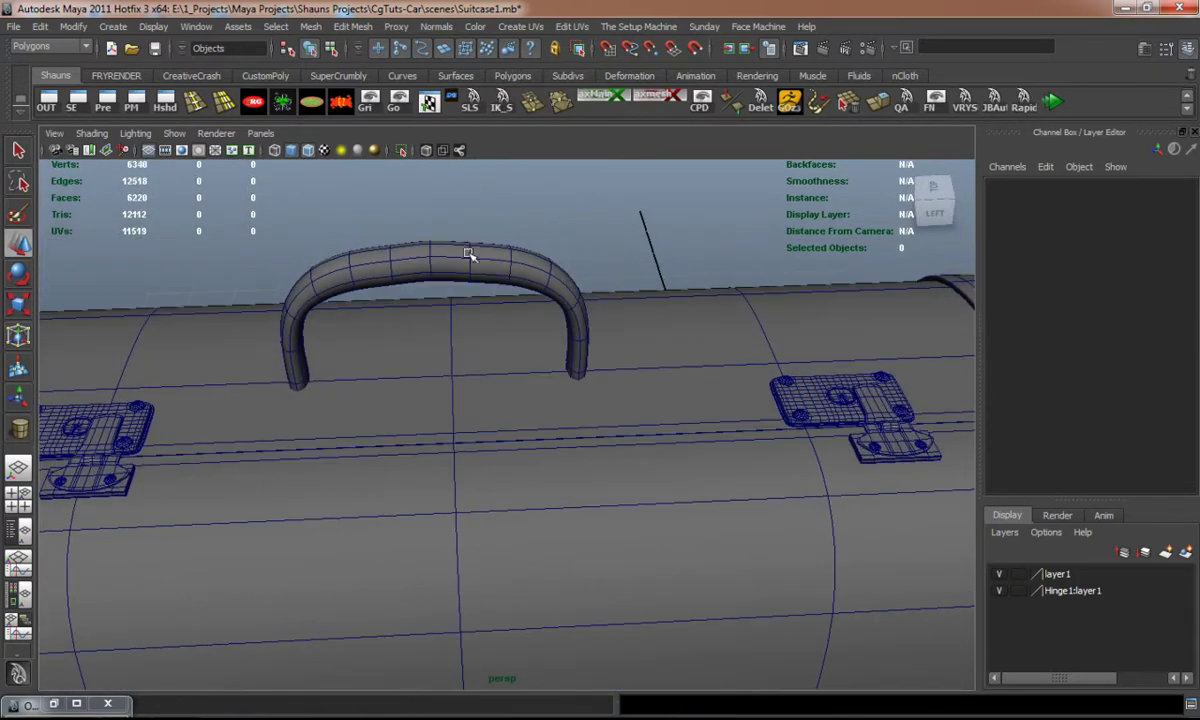
pyautogui.keyDown('alt'); pyautogui.moveTo(470, 248); pyautogui.dragTo(509, 348); pyautogui.keyUp('alt')
pyautogui.moveTo(509, 348); pyautogui.dragTo(536, 410, button='right')
pyautogui.press('1')
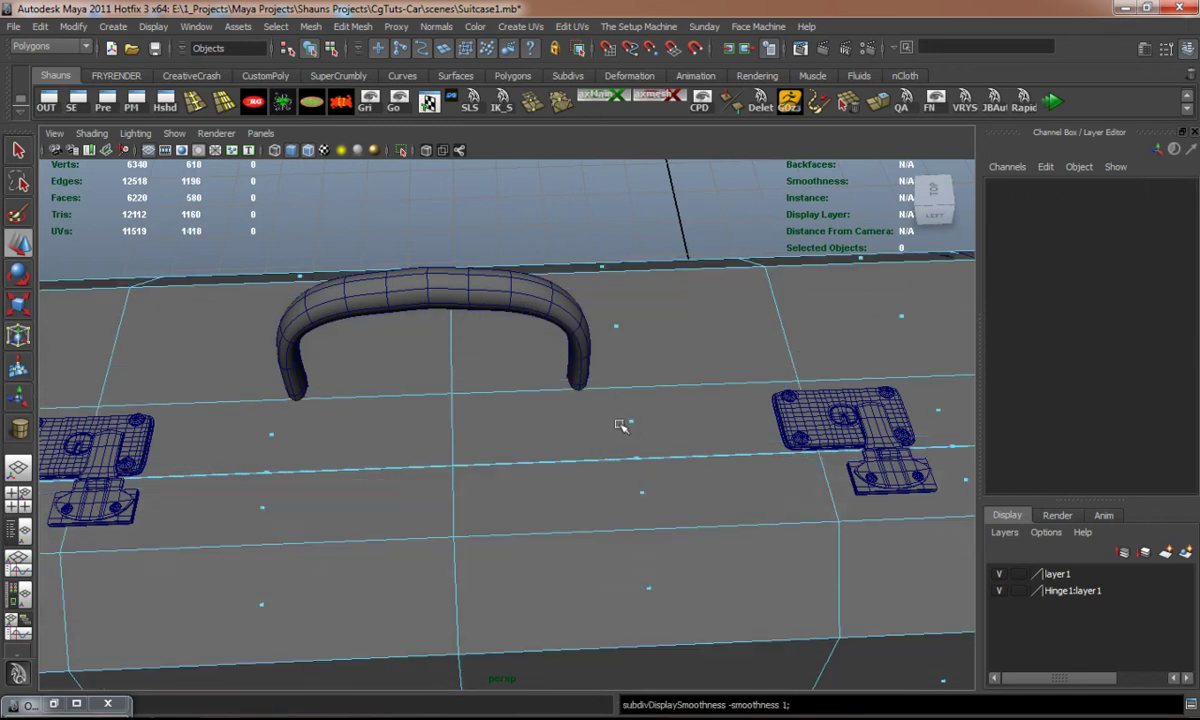
pyautogui.click(633, 425)
pyautogui.press('3')
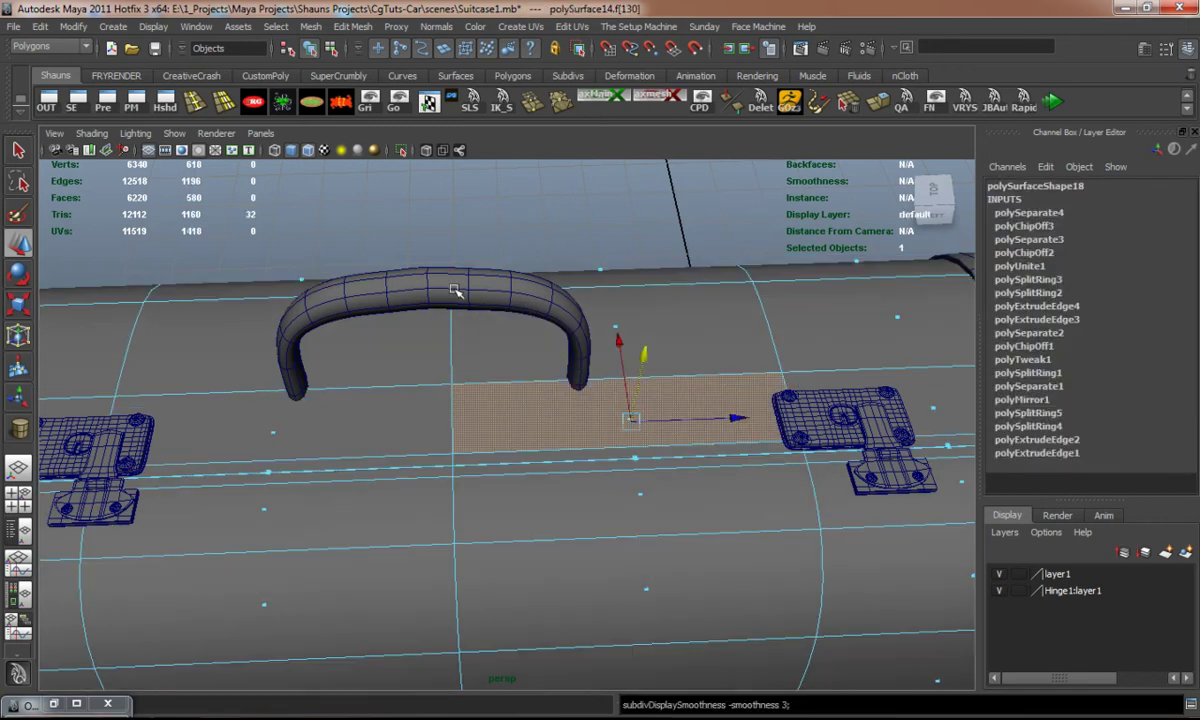
pyautogui.click(338, 27)
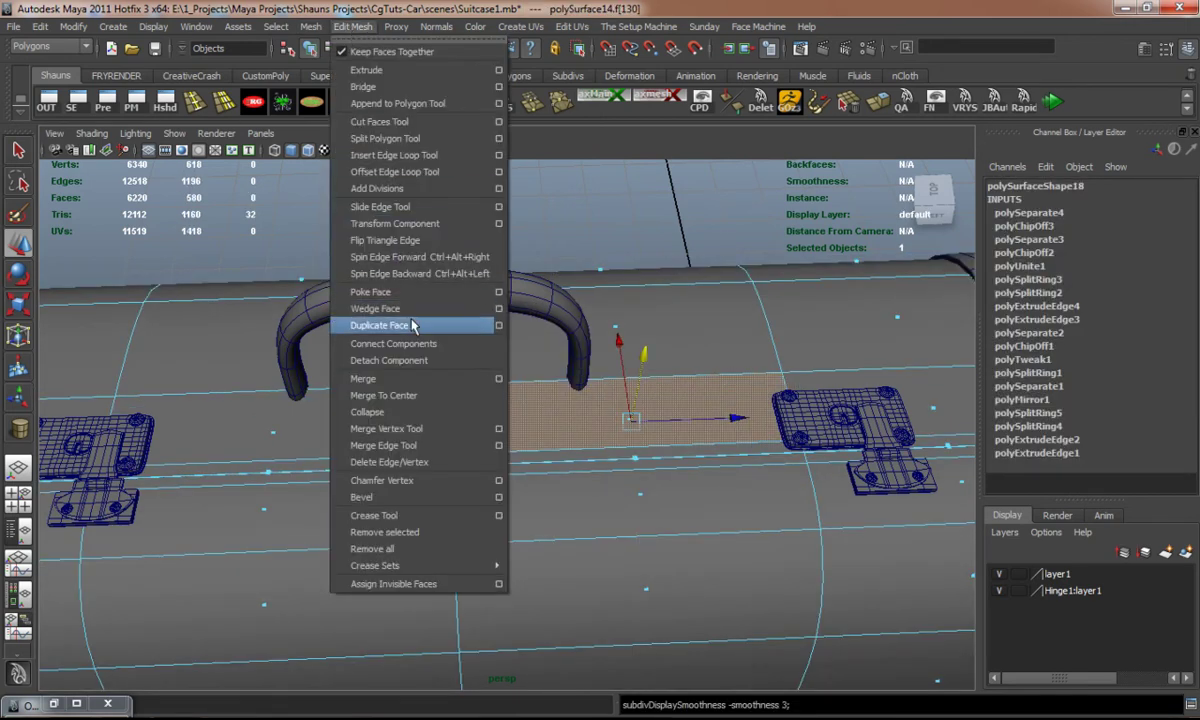
pyautogui.click(455, 306)
pyautogui.moveTo(540, 390); pyautogui.dragTo(552, 378, button='right')
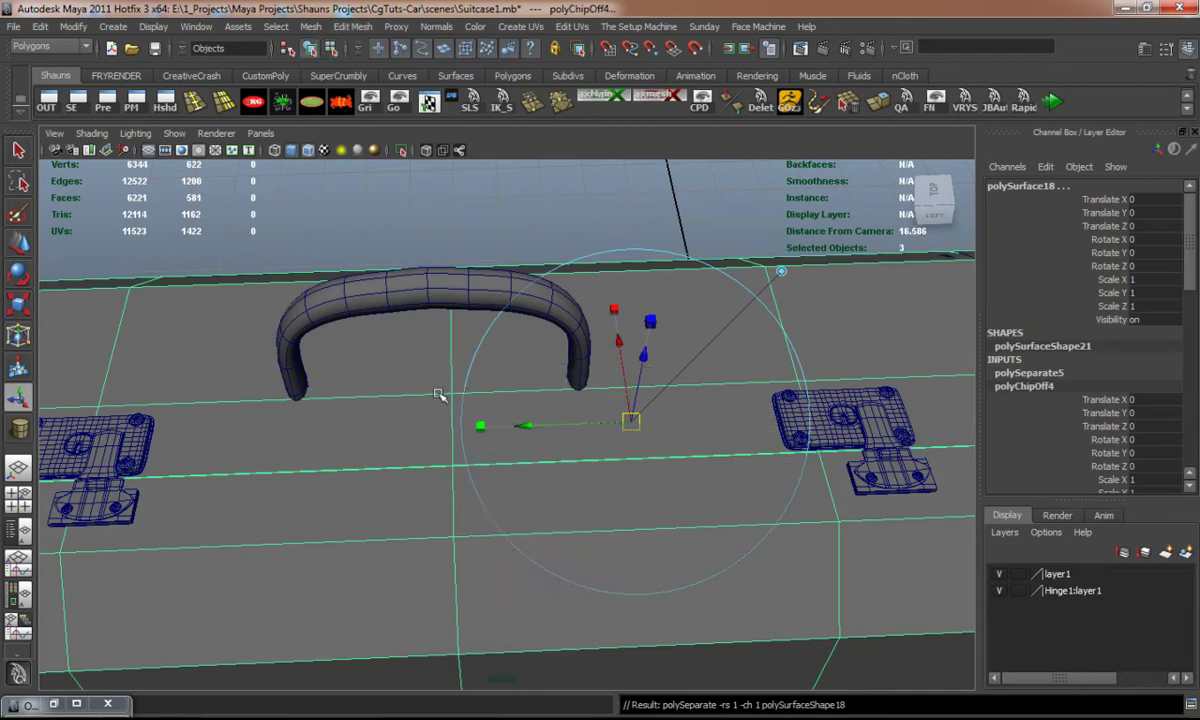
pyautogui.press('w')
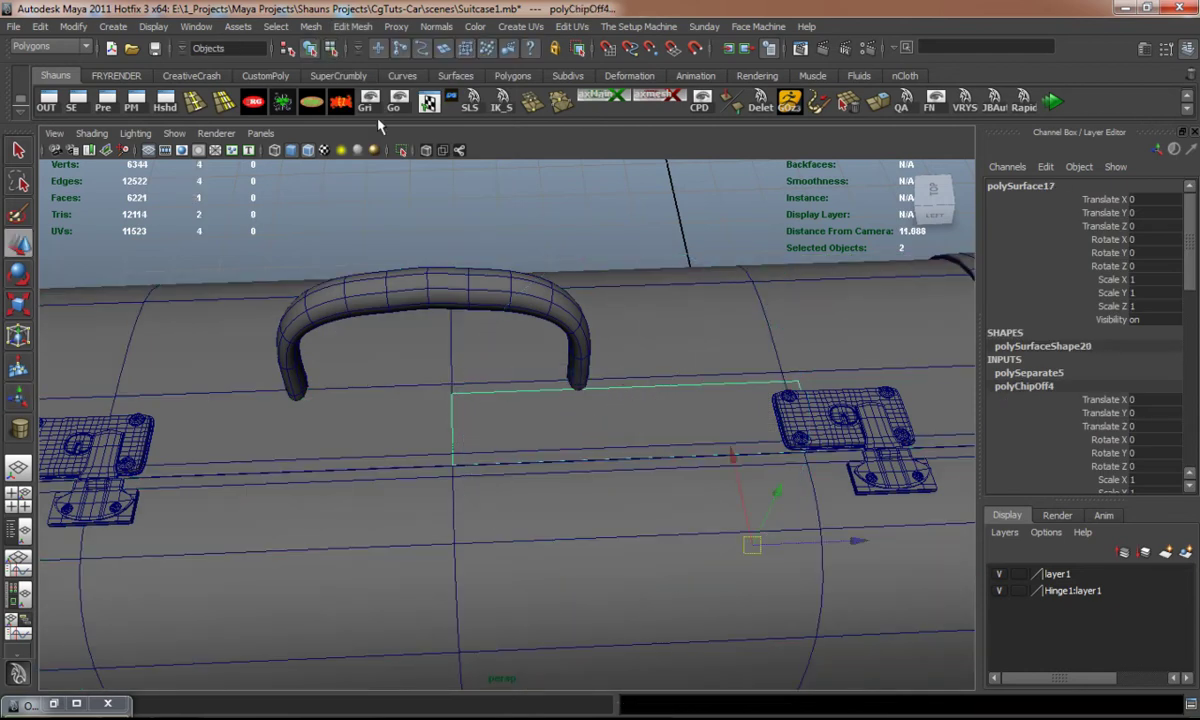
# Step: Center the duplicated face's pivot, move it to Translate Y 0.193 and Translate Z -0.497, and shorten it to a Scale Z of 0.377
pyautogui.click(339, 104)
pyautogui.moveTo(644, 345); pyautogui.dragTo(645, 341)
pyautogui.moveTo(742, 408); pyautogui.dragTo(696, 410)
pyautogui.keyDown('alt'); pyautogui.moveTo(612, 413); pyautogui.dragTo(619, 372); pyautogui.keyUp('alt')
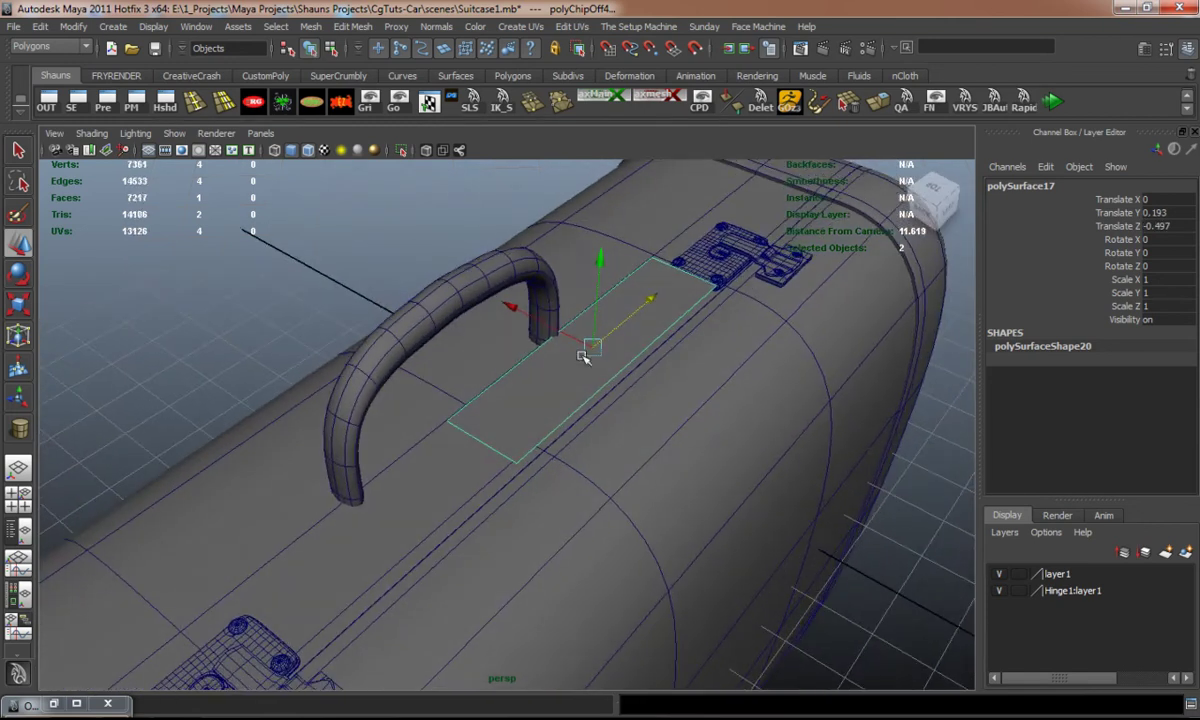
pyautogui.press('r')
pyautogui.moveTo(641, 262); pyautogui.dragTo(425, 314)
# Step: Position the duplicated face beneath the handle's leg at a Translate X of 0.75 and Translate Y of 0.012
pyautogui.press('w')
pyautogui.keyDown('alt'); pyautogui.moveTo(482, 348); pyautogui.dragTo(407, 335); pyautogui.keyUp('alt')
pyautogui.keyDown('alt'); pyautogui.moveTo(407, 335); pyautogui.dragTo(500, 320, button='right'); pyautogui.keyUp('alt')
pyautogui.moveTo(626, 200); pyautogui.dragTo(293, 275)
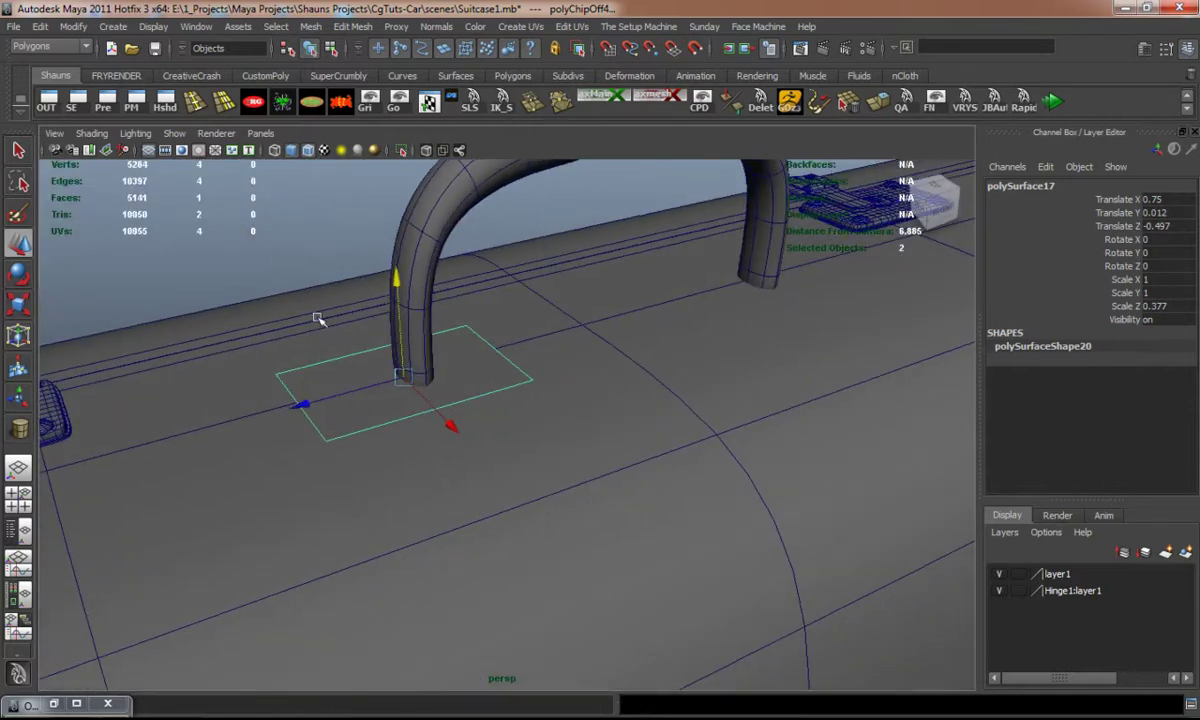
pyautogui.scroll(3, 405, 286)
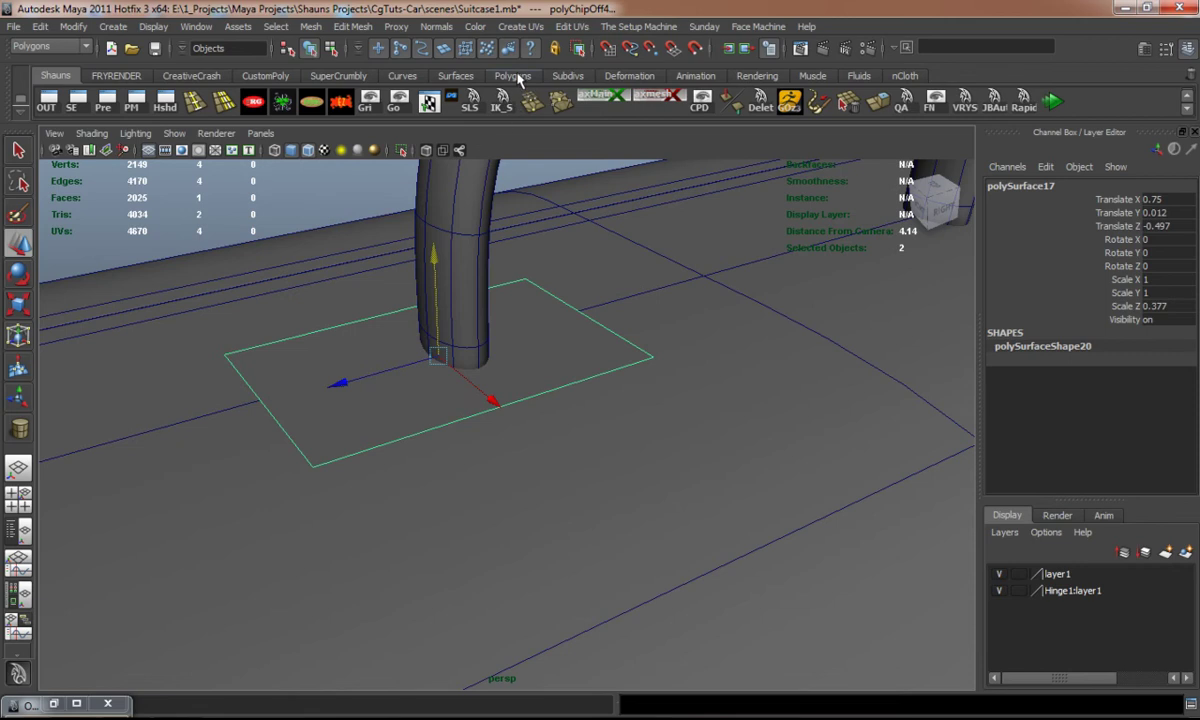
# Step: Extrude the duplicated face upward into a thin mounting plate beneath the handle's leg
pyautogui.click(867, 104)
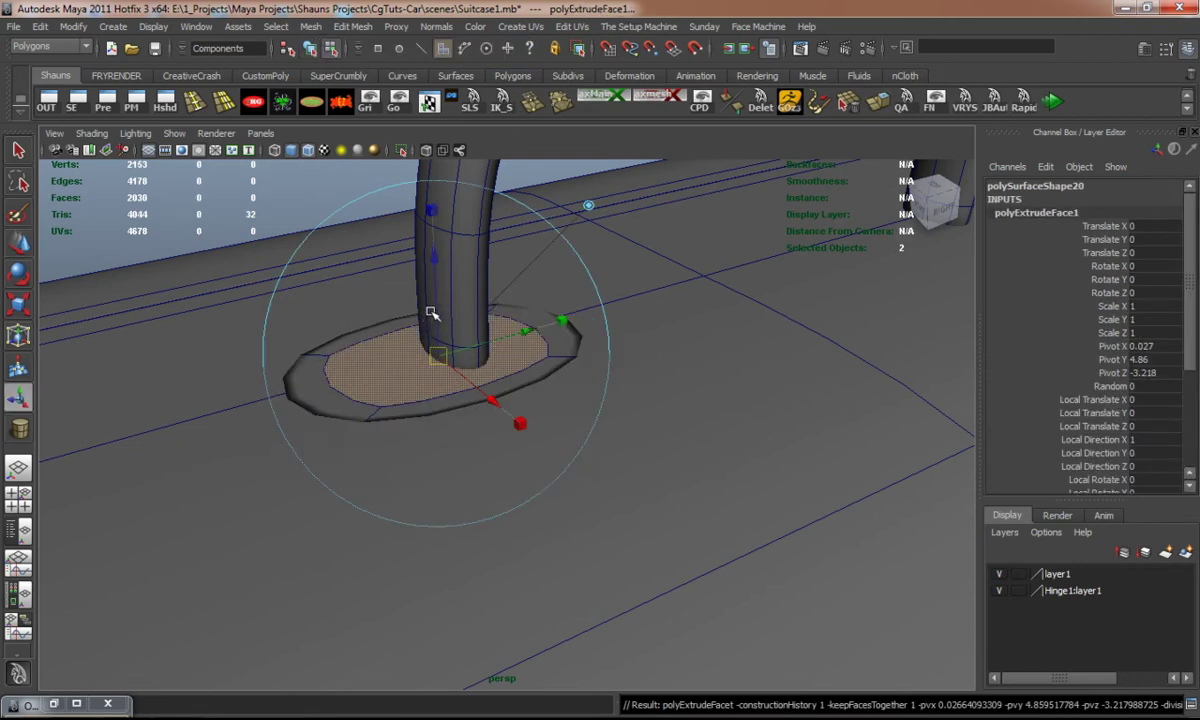
pyautogui.press('1')
pyautogui.press('w')
pyautogui.moveTo(432, 262); pyautogui.dragTo(432, 242)
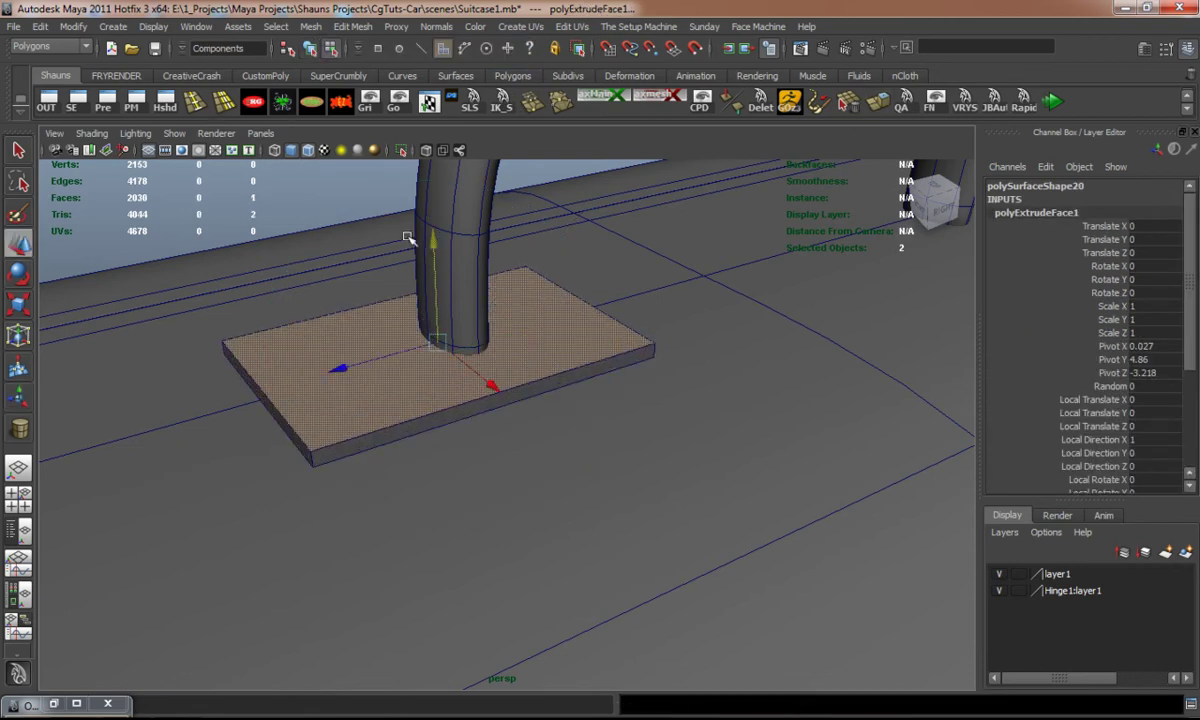
# Step: Insert edge loops close to all four sides of the mounting plate and preview it smoothed
pyautogui.click(194, 103)
pyautogui.moveTo(362, 442); pyautogui.dragTo(317, 451)
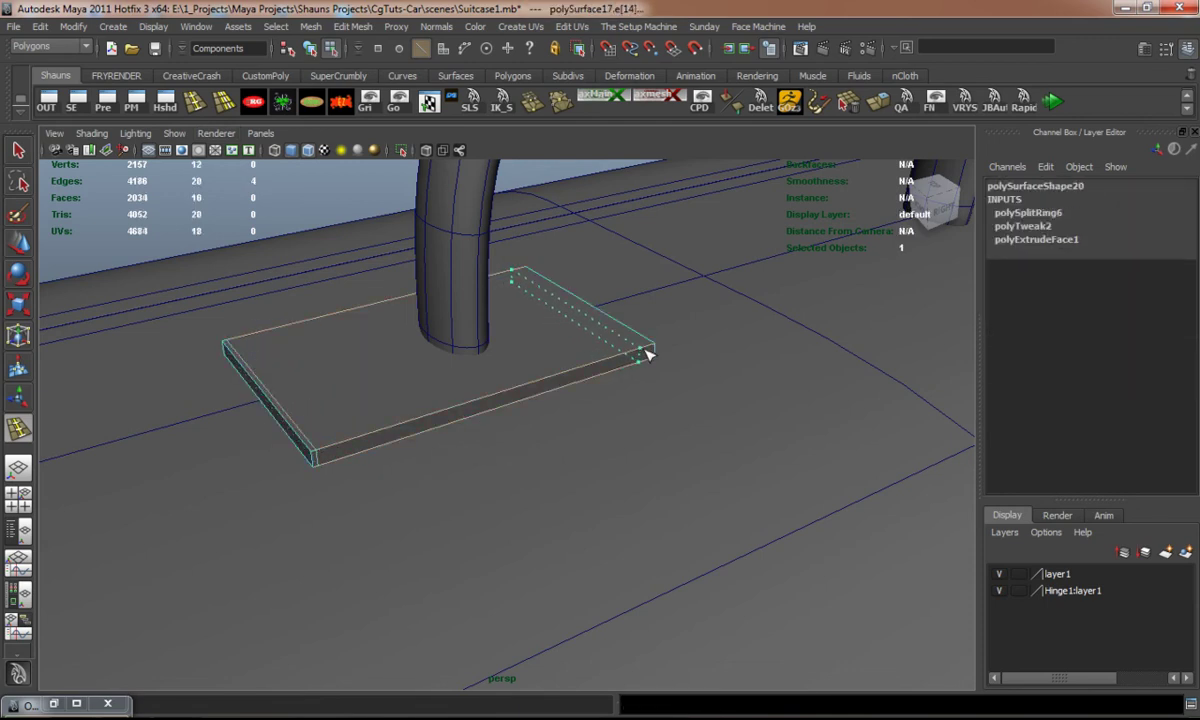
pyautogui.moveTo(655, 352)
pyautogui.mouseDown()
pyautogui.moveTo(620, 330)
pyautogui.moveTo(645, 345)
pyautogui.mouseUp()
pyautogui.moveTo(529, 276); pyautogui.dragTo(526, 276)
pyautogui.press('w')
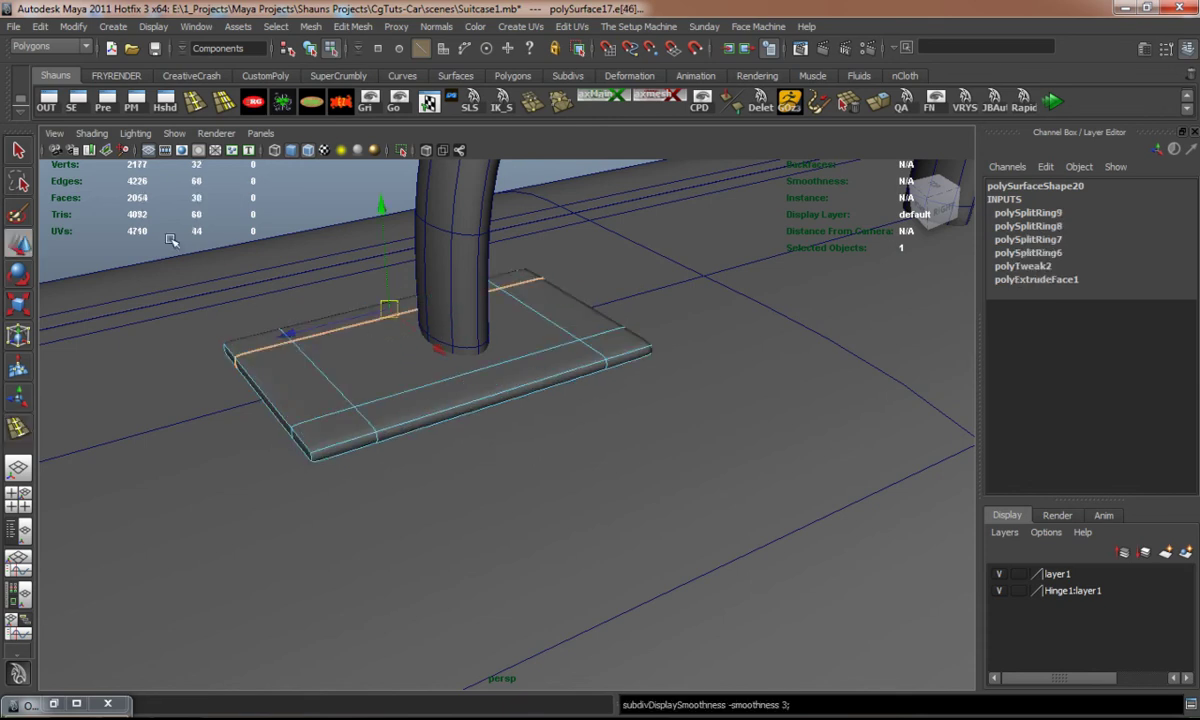
pyautogui.click(162, 225)
# Step: Shift the mounting plate as an object along the seam to centre it beneath the handle's leg
pyautogui.scroll(-5, 436, 375)
pyautogui.keyDown('alt'); pyautogui.moveTo(436, 375); pyautogui.dragTo(376, 425); pyautogui.keyUp('alt')
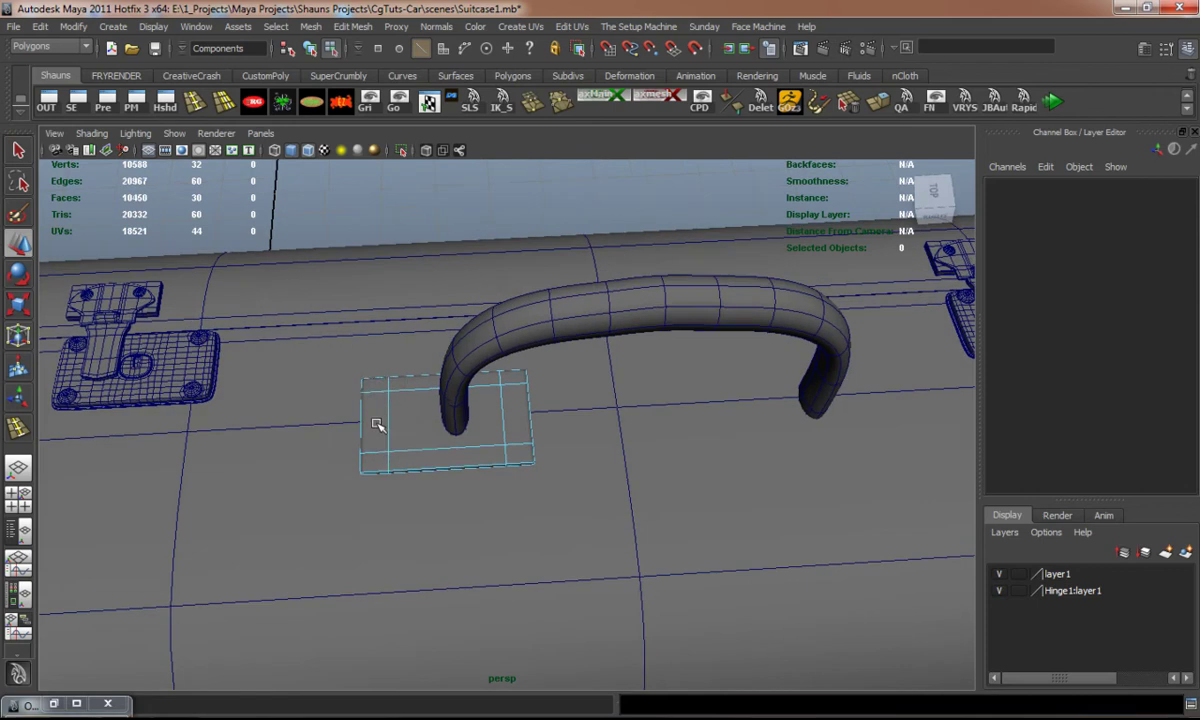
pyautogui.press('F8')
pyautogui.moveTo(293, 432); pyautogui.dragTo(349, 430)
pyautogui.press('w')
pyautogui.click(378, 218)
pyautogui.keyDown('alt'); pyautogui.moveTo(343, 372); pyautogui.dragTo(549, 461); pyautogui.keyUp('alt')
pyautogui.keyDown('alt'); pyautogui.moveTo(549, 461); pyautogui.dragTo(495, 480, button='middle'); pyautogui.keyUp('alt')
pyautogui.keyDown('alt'); pyautogui.moveTo(495, 480); pyautogui.dragTo(302, 377); pyautogui.keyUp('alt')
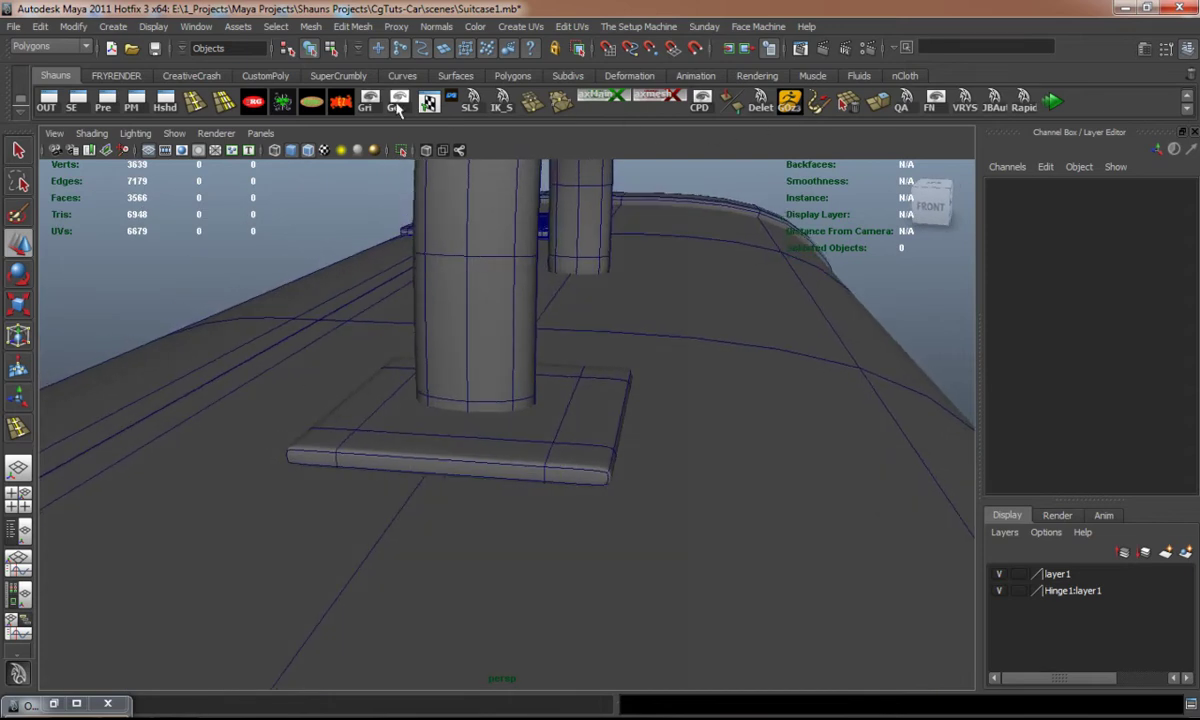
# Step: Create a polygon cylinder beside the suitcase, about 1.05 in radius and 6.02 high, with 8 axis subdivisions
pyautogui.click(512, 76)
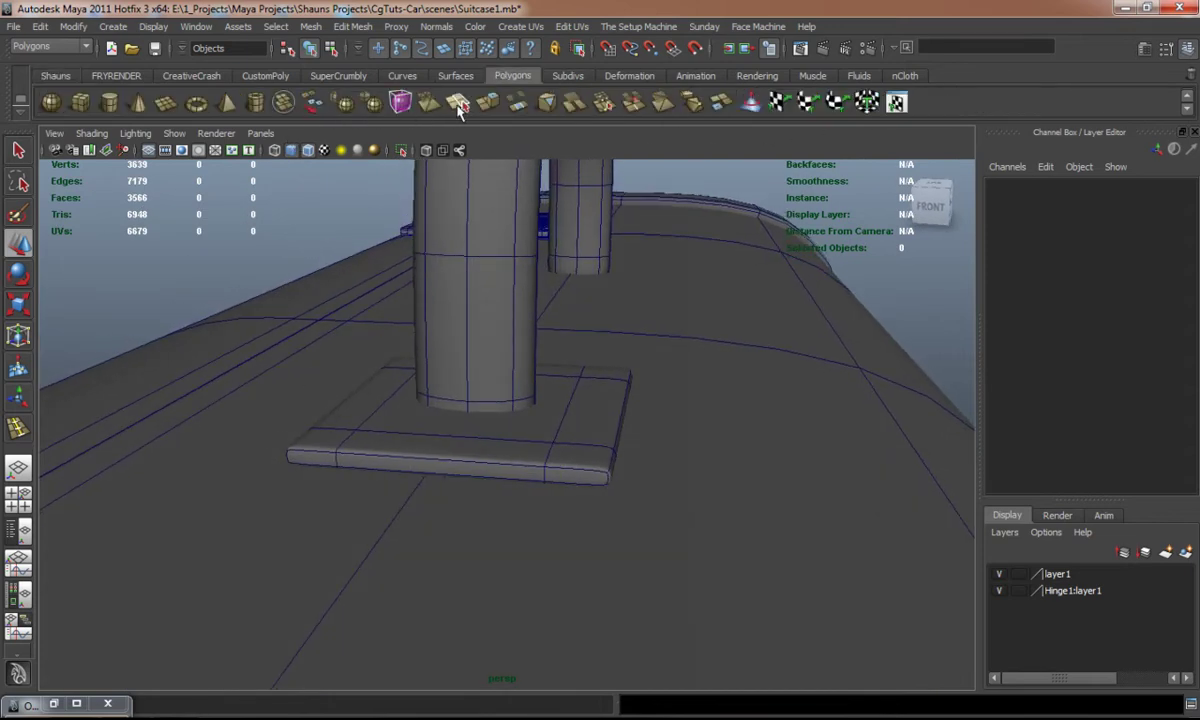
pyautogui.click(109, 102)
pyautogui.keyDown('alt'); pyautogui.moveTo(390, 345); pyautogui.dragTo(316, 364, button='right'); pyautogui.keyUp('alt')
pyautogui.keyDown('alt'); pyautogui.moveTo(316, 364); pyautogui.dragTo(198, 434); pyautogui.keyUp('alt')
pyautogui.moveTo(198, 434)
pyautogui.keyDown('alt'); pyautogui.mouseDown(button='right')
pyautogui.moveTo(335, 423)
pyautogui.moveTo(223, 445)
pyautogui.mouseUp(button='right'); pyautogui.keyUp('alt')
pyautogui.moveTo(223, 445)
pyautogui.keyDown('alt'); pyautogui.mouseDown()
pyautogui.moveTo(307, 460)
pyautogui.moveTo(311, 417)
pyautogui.moveTo(311, 437)
pyautogui.mouseUp(); pyautogui.keyUp('alt')
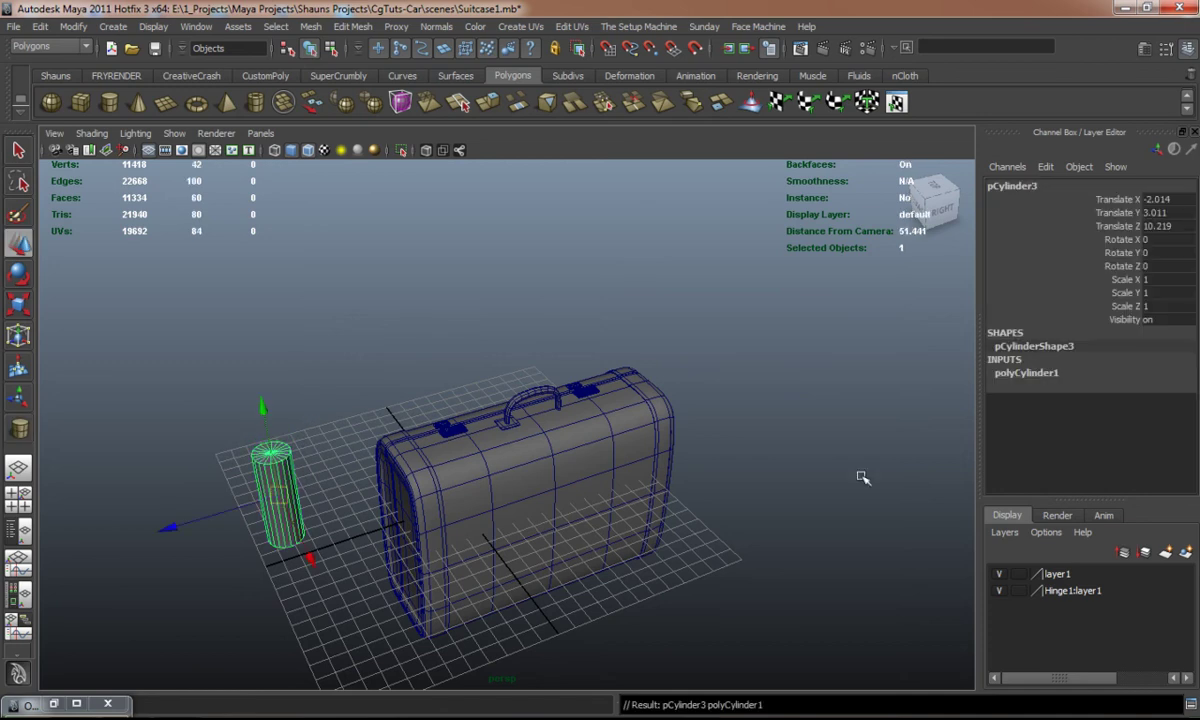
pyautogui.click(1040, 374)
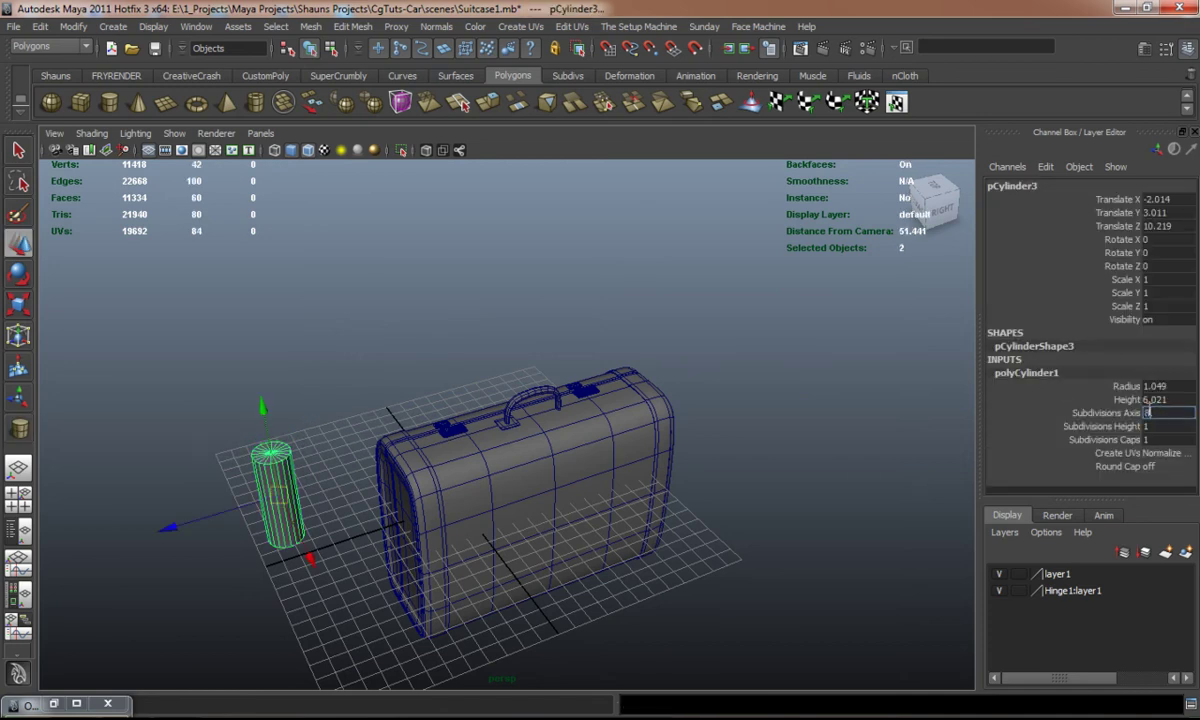
pyautogui.write('8')
pyautogui.press('Return')
# Step: Move the cylinder to the handle's leg at Translate X -0.064, Y 5.485 and Z -3.395
pyautogui.moveTo(170, 528); pyautogui.dragTo(383, 418)
pyautogui.scroll(5, 498, 460)
pyautogui.keyDown('alt'); pyautogui.moveTo(383, 418); pyautogui.dragTo(404, 443, button='right'); pyautogui.keyUp('alt')
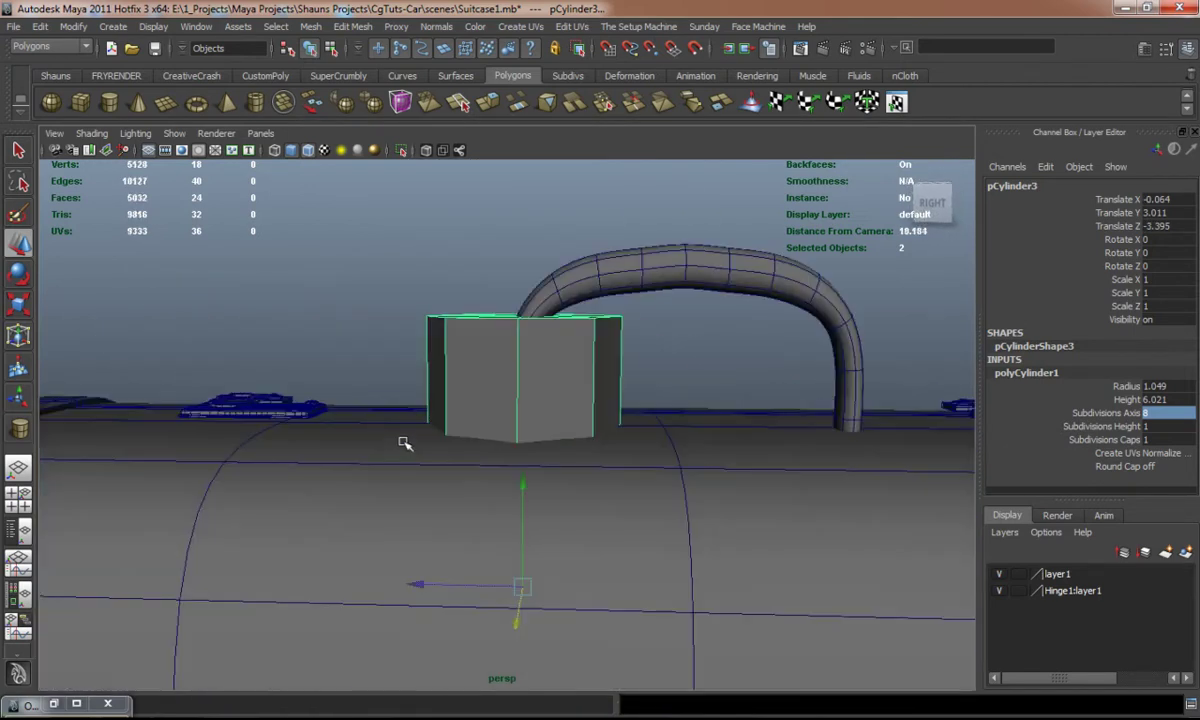
pyautogui.keyDown('alt'); pyautogui.moveTo(404, 443); pyautogui.dragTo(407, 452); pyautogui.keyUp('alt')
pyautogui.moveTo(522, 482); pyautogui.dragTo(520, 258)
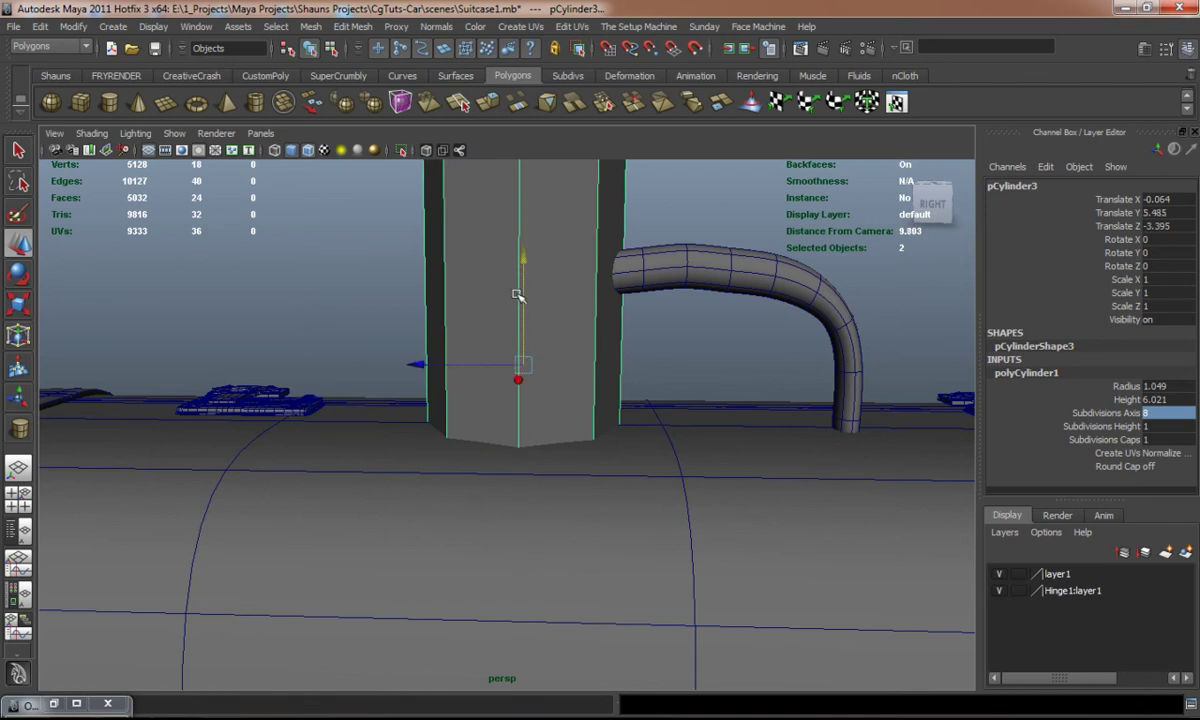
# Step: Scale the cylinder uniformly to 0.108 and place it on the plate at Translate X -0.003, Y 5.244 and Z -2.964
pyautogui.press('r')
pyautogui.moveTo(526, 366); pyautogui.dragTo(488, 402)
pyautogui.press('f')
pyautogui.press('w')
pyautogui.moveTo(453, 311); pyautogui.dragTo(571, 275)
pyautogui.moveTo(463, 167); pyautogui.dragTo(465, 245)
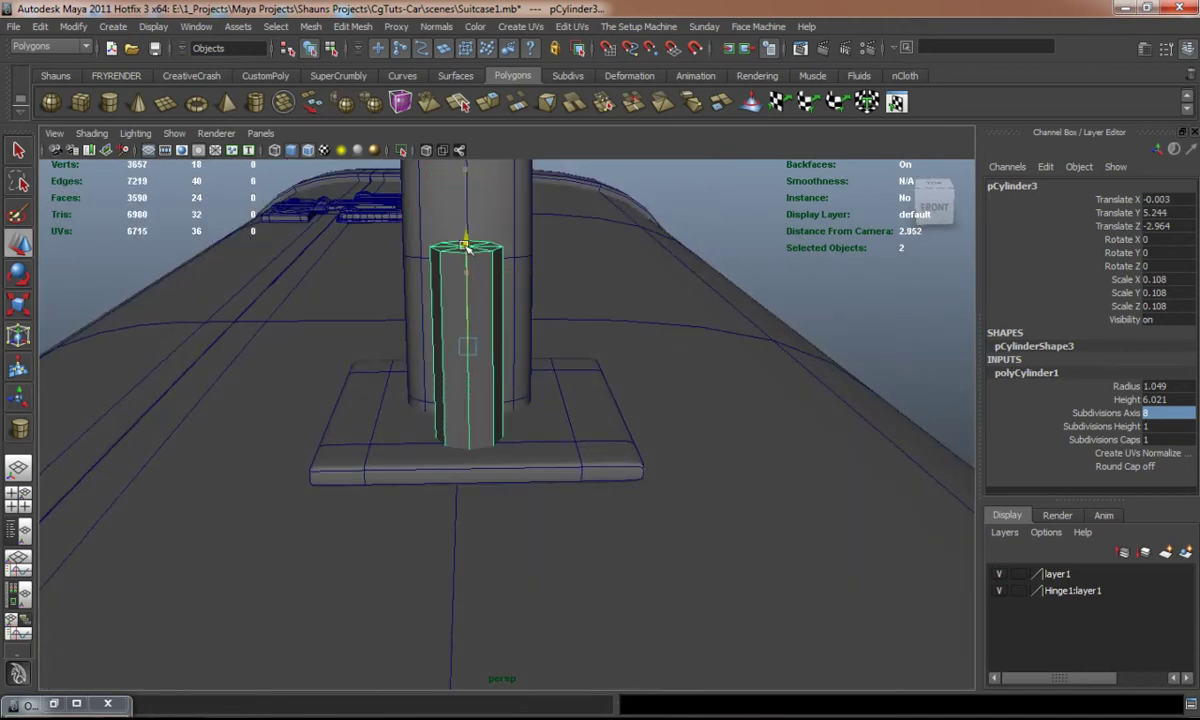
# Step: Lower the cylinder's top vertices to shorten it into a stubby post
pyautogui.keyDown('alt'); pyautogui.moveTo(368, 261); pyautogui.dragTo(513, 250); pyautogui.keyUp('alt')
pyautogui.moveTo(578, 252); pyautogui.dragTo(522, 244, button='right')
pyautogui.moveTo(485, 207); pyautogui.dragTo(715, 263)
pyautogui.moveTo(579, 197); pyautogui.dragTo(572, 311)
pyautogui.click(667, 324)
# Step: Extrude the post's top faces slightly inward and then upward to form a short recessed neck
pyautogui.keyDown('alt'); pyautogui.moveTo(667, 324); pyautogui.dragTo(568, 348); pyautogui.keyUp('alt')
pyautogui.rightClick(567, 347)
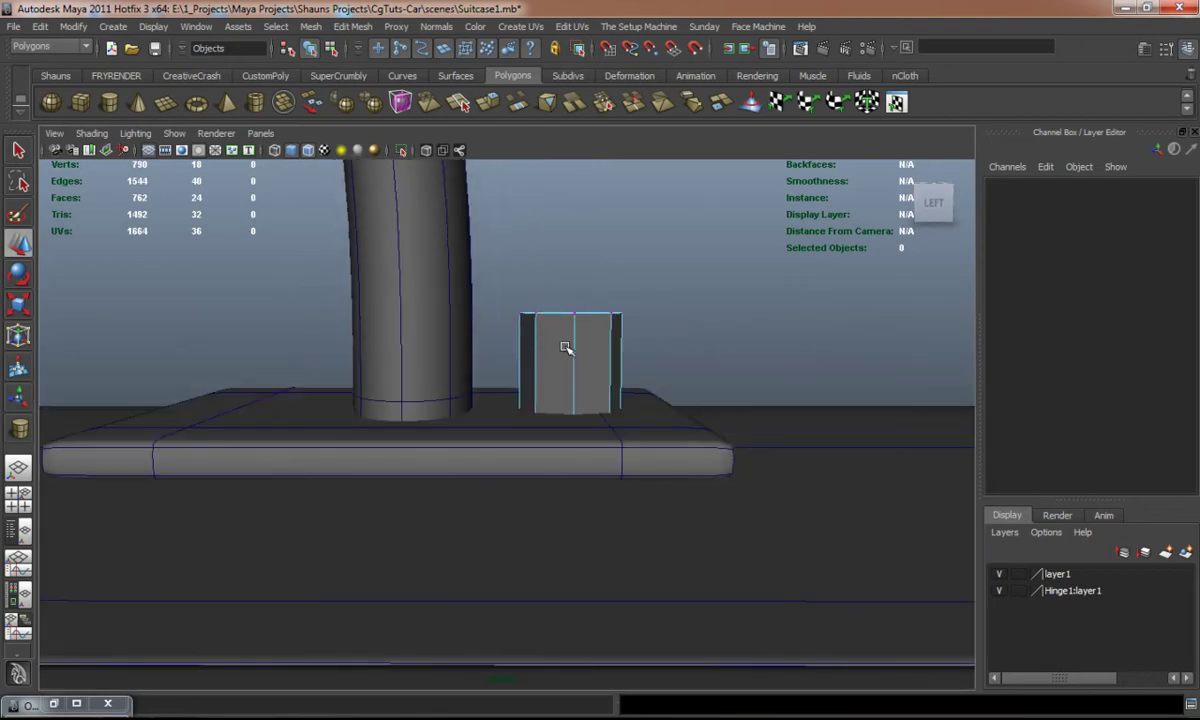
pyautogui.moveTo(565, 342); pyautogui.dragTo(571, 380, button='right')
pyautogui.moveTo(490, 295); pyautogui.dragTo(643, 335)
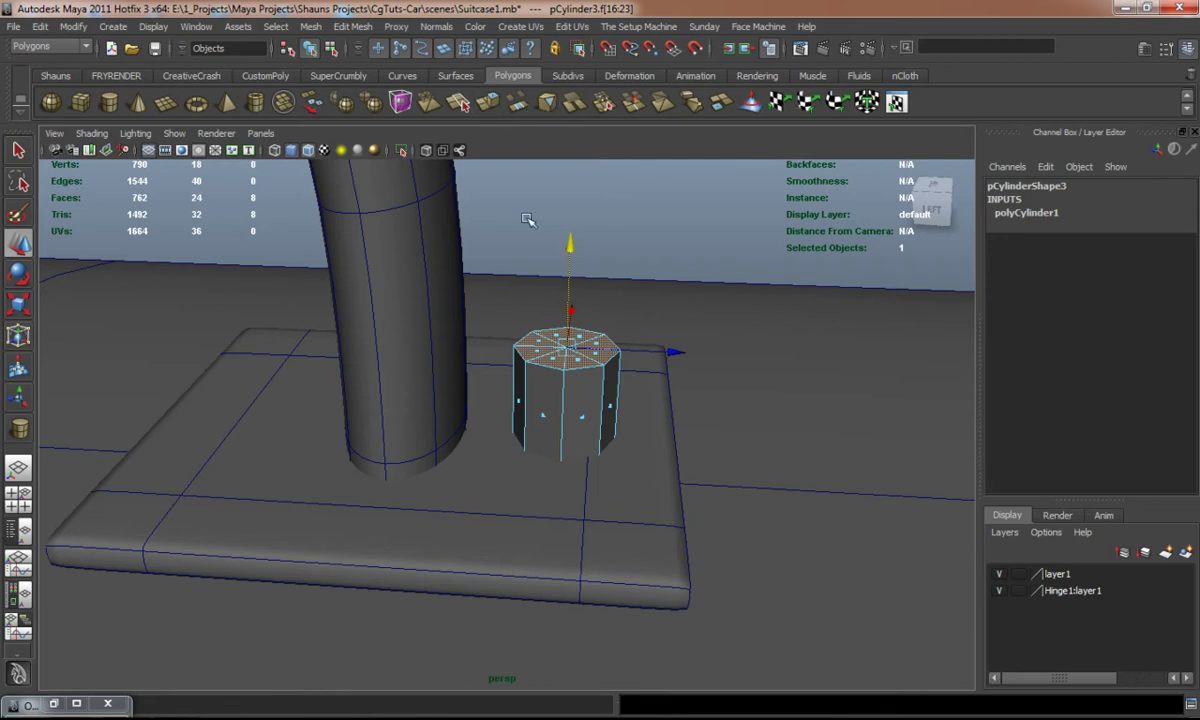
pyautogui.hotkey('ctrl', 'e')
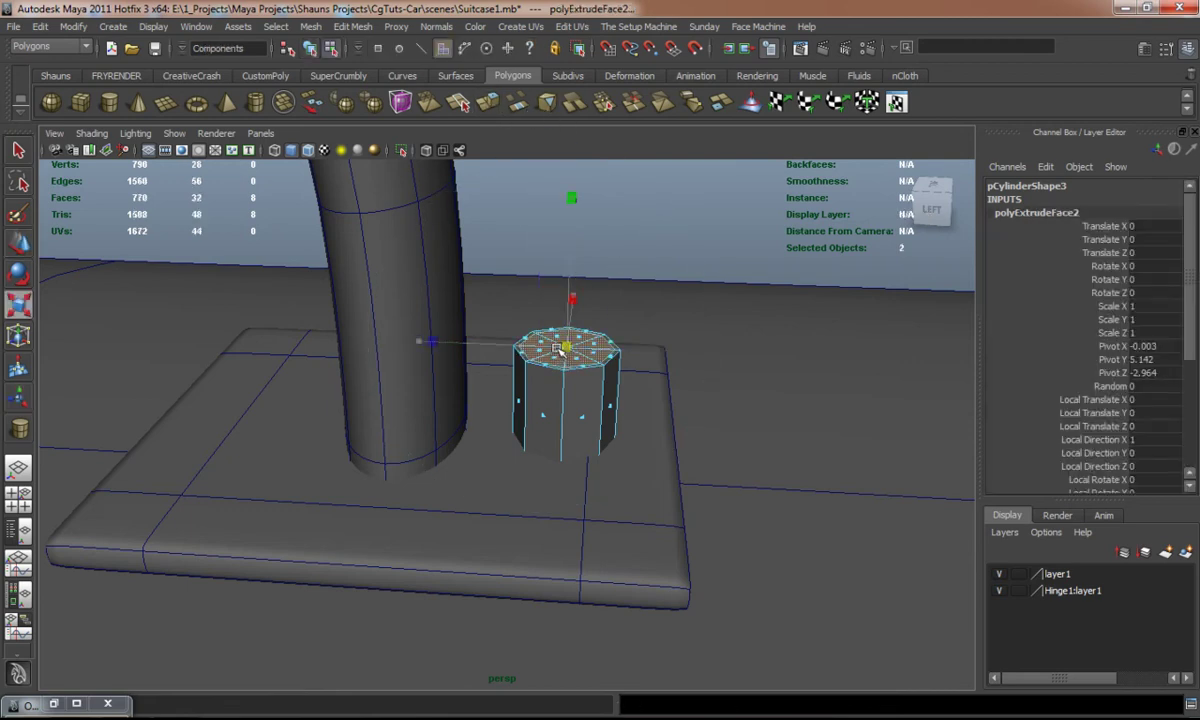
pyautogui.hotkey('ctrl', 'e')
pyautogui.press('w')
pyautogui.moveTo(570, 262); pyautogui.dragTo(570, 238)
# Step: Extrude the neck's top faces outward and upward into a wider cap, and preview the post smoothed
pyautogui.hotkey('ctrl', 'e')
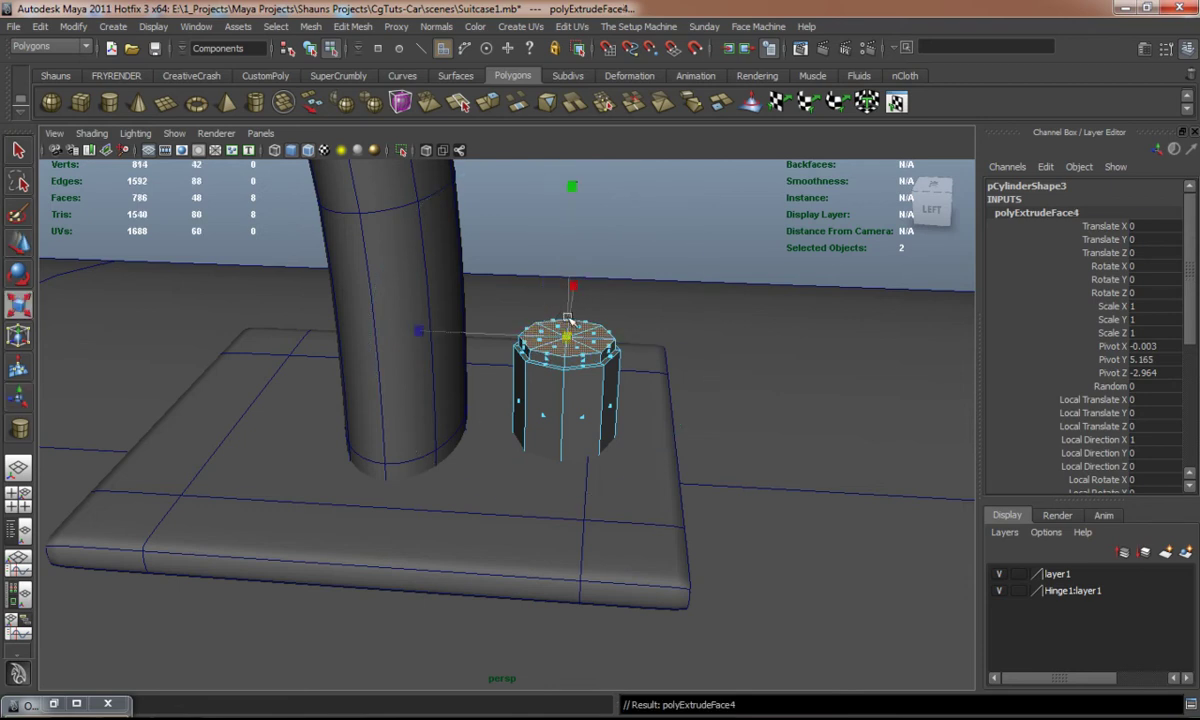
pyautogui.hotkey('ctrl', 'e')
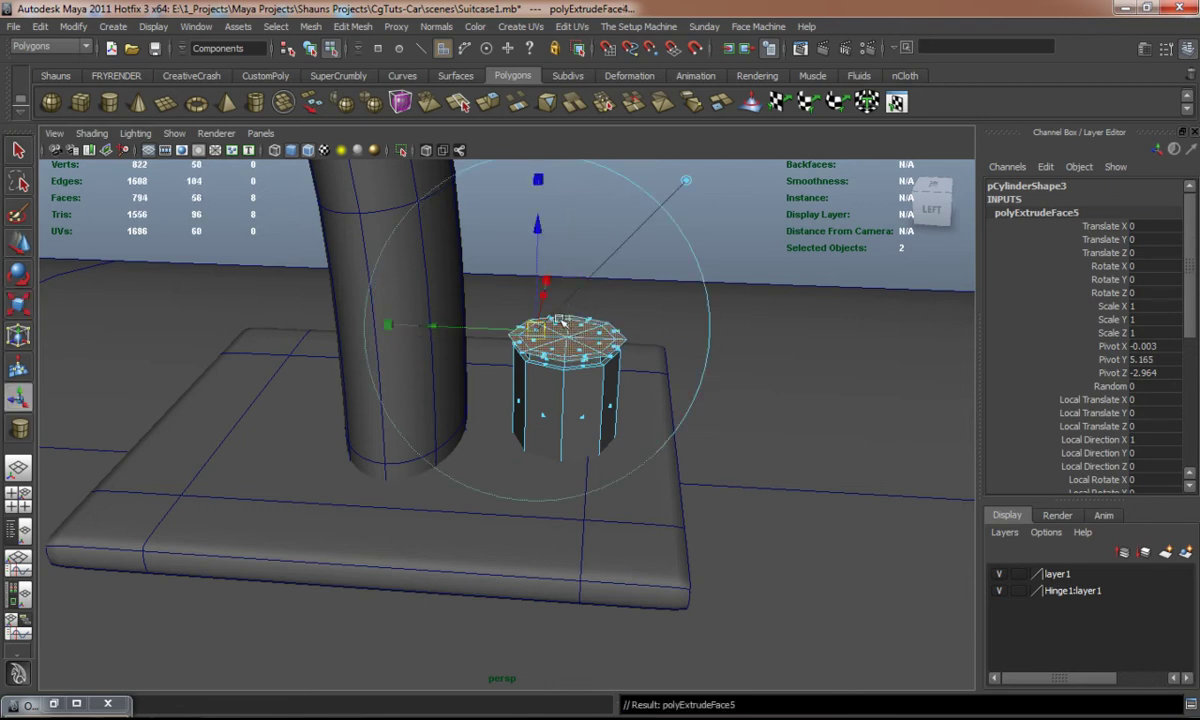
pyautogui.press('w')
pyautogui.moveTo(571, 235); pyautogui.dragTo(572, 200)
pyautogui.click(638, 348)
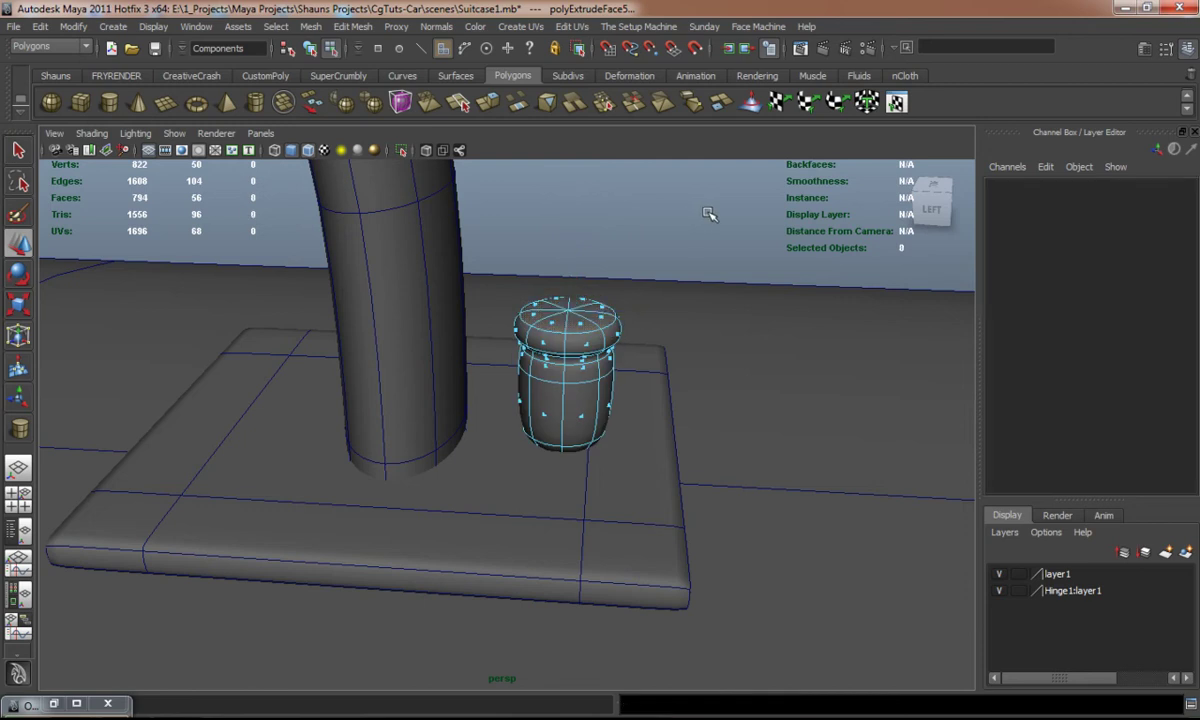
# Step: Move the whole post closer to the handle's leg, at Translate Y 5.242 and Translate Z -3.013
pyautogui.keyDown('alt'); pyautogui.moveTo(638, 348); pyautogui.dragTo(577, 347); pyautogui.keyUp('alt')
pyautogui.moveTo(577, 347); pyautogui.dragTo(651, 330, button='right')
pyautogui.keyDown('alt'); pyautogui.moveTo(576, 367); pyautogui.dragTo(654, 273); pyautogui.keyUp('alt')
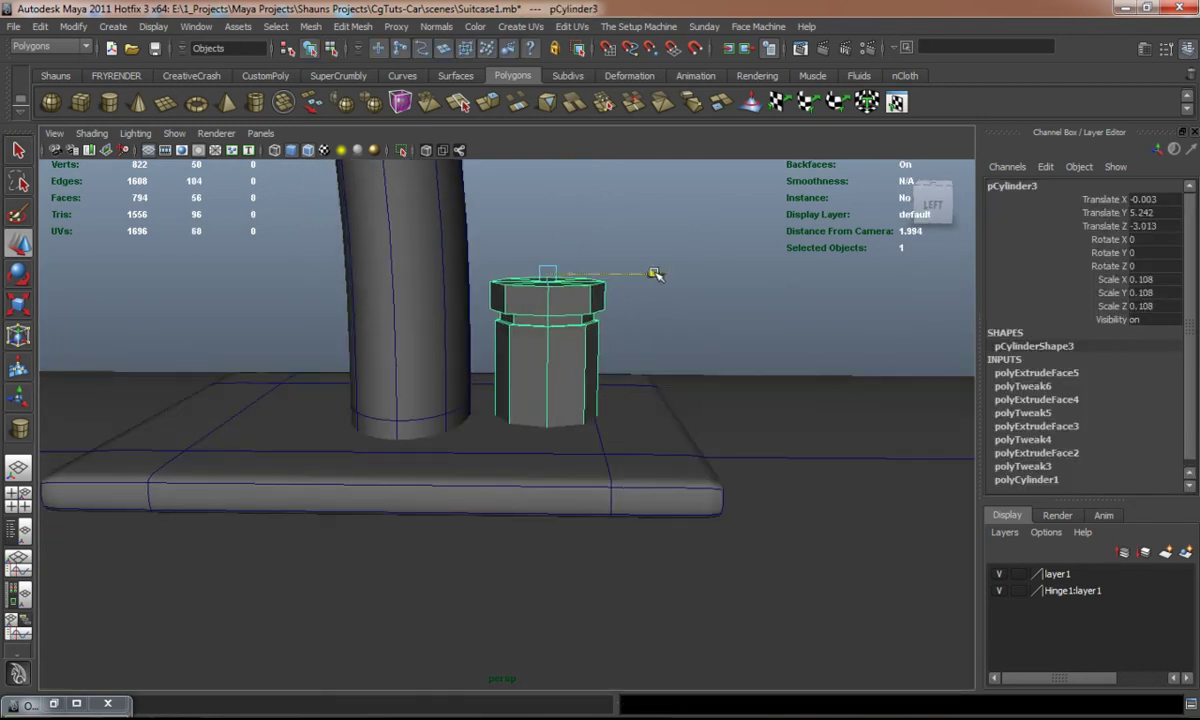
# Step: Insert supporting edge loops around the post's cap, neck and upper body, and preview it smoothed
pyautogui.click(55, 76)
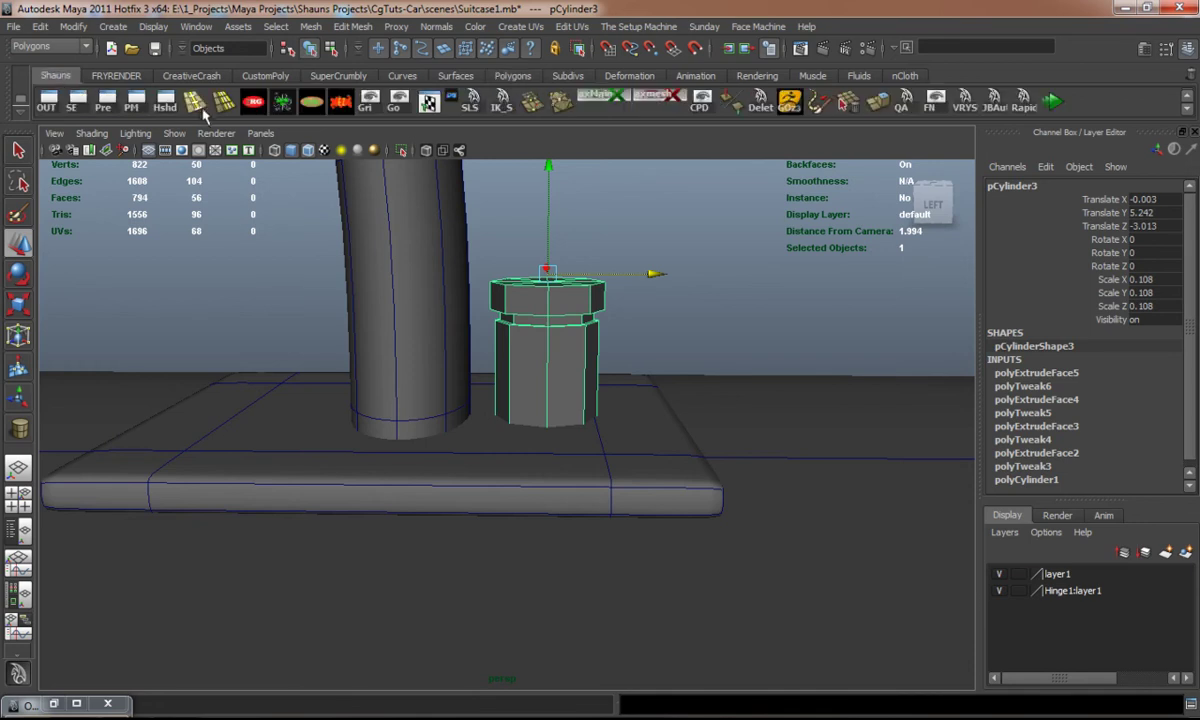
pyautogui.click(199, 106)
pyautogui.keyDown('alt'); pyautogui.moveTo(510, 284); pyautogui.dragTo(565, 287, button='right'); pyautogui.keyUp('alt')
pyautogui.keyDown('alt'); pyautogui.moveTo(590, 170); pyautogui.dragTo(581, 273, button='middle'); pyautogui.keyUp('alt')
pyautogui.click(576, 264)
pyautogui.moveTo(577, 267); pyautogui.dragTo(578, 246)
pyautogui.moveTo(574, 322); pyautogui.dragTo(570, 348)
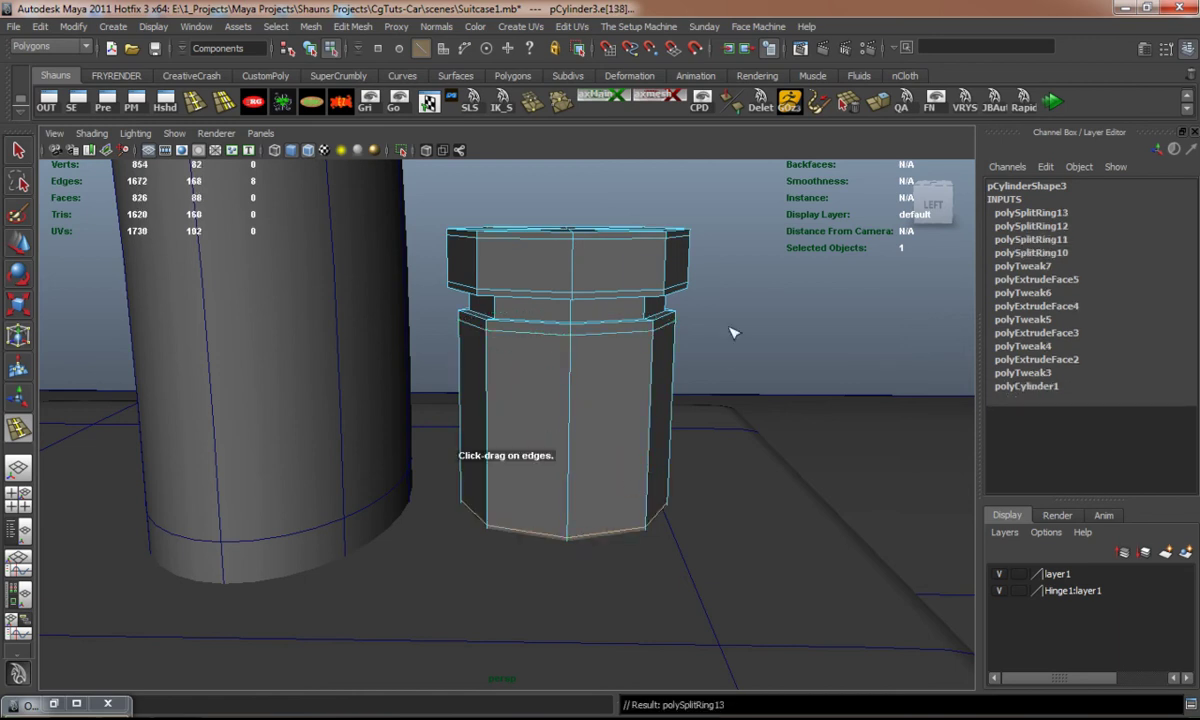
pyautogui.press('3')
pyautogui.moveTo(585, 282); pyautogui.dragTo(752, 280, button='right')
pyautogui.click(752, 280)
# Step: Duplicate the post and place the copy across the handle's leg at a Translate Z of -3.606
pyautogui.scroll(-5, 571, 354)
pyautogui.keyDown('alt'); pyautogui.moveTo(571, 354); pyautogui.dragTo(545, 383); pyautogui.keyUp('alt')
pyautogui.click(532, 420)
pyautogui.hotkey('ctrl', 'd')
pyautogui.moveTo(760, 318); pyautogui.dragTo(396, 393)
pyautogui.click(624, 284)
pyautogui.scroll(-5, 503, 337)
pyautogui.hotkey('ctrl', 'z')
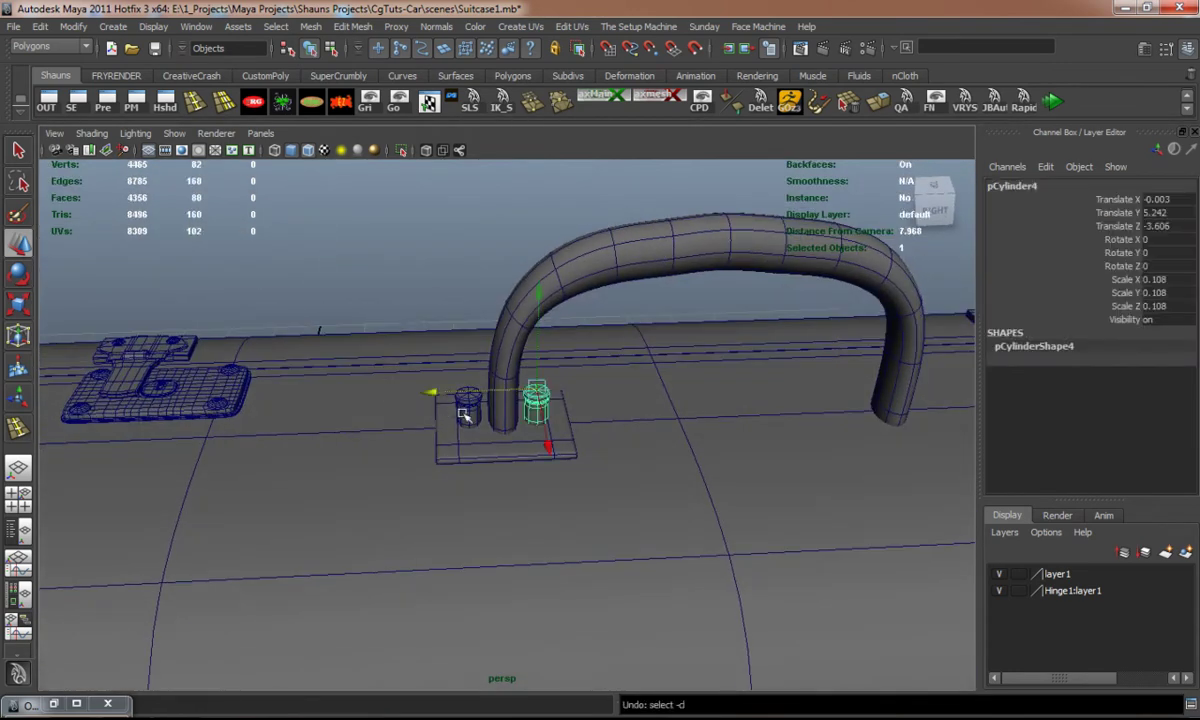
# Step: Freeze the transformations and delete the construction history of both posts
pyautogui.keyDown('alt'); pyautogui.moveTo(443, 416); pyautogui.dragTo(399, 392, button='middle'); pyautogui.keyUp('alt')
pyautogui.keyDown('shift'); pyautogui.click(426, 386); pyautogui.keyUp('shift')
pyautogui.click(318, 104)
pyautogui.keyDown('alt'); pyautogui.moveTo(450, 380); pyautogui.dragTo(341, 356); pyautogui.keyUp('alt')
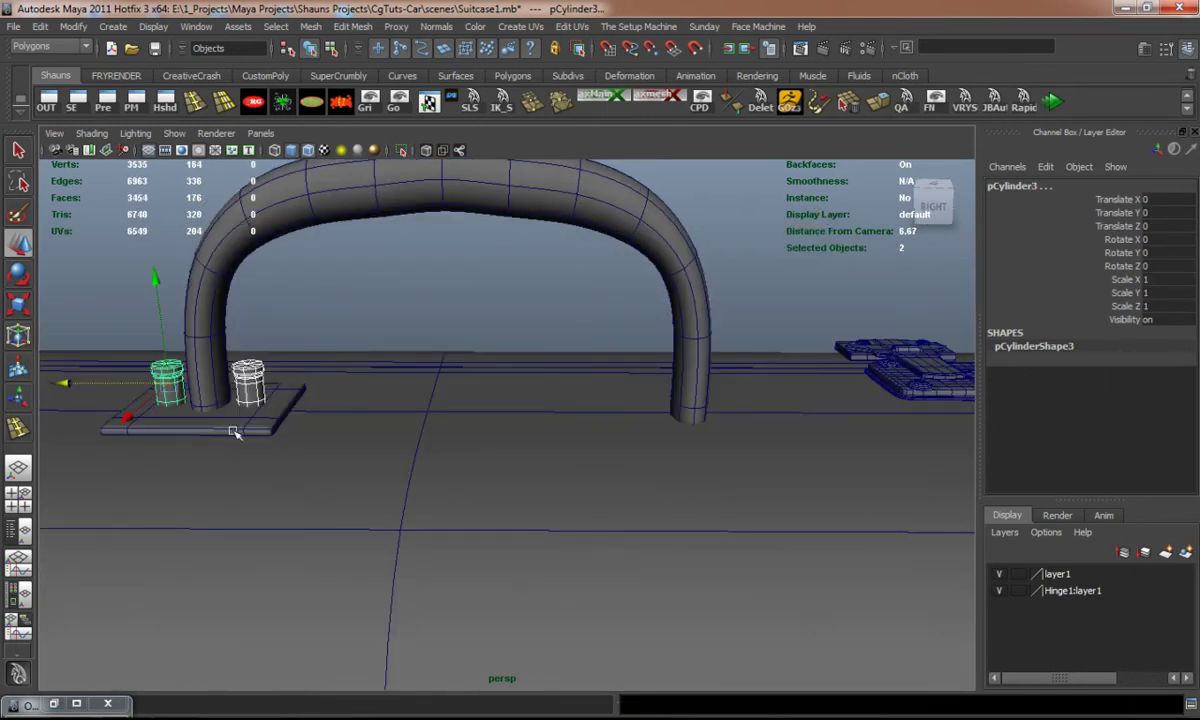
pyautogui.moveTo(68, 384); pyautogui.dragTo(557, 403)
pyautogui.press('Delete')
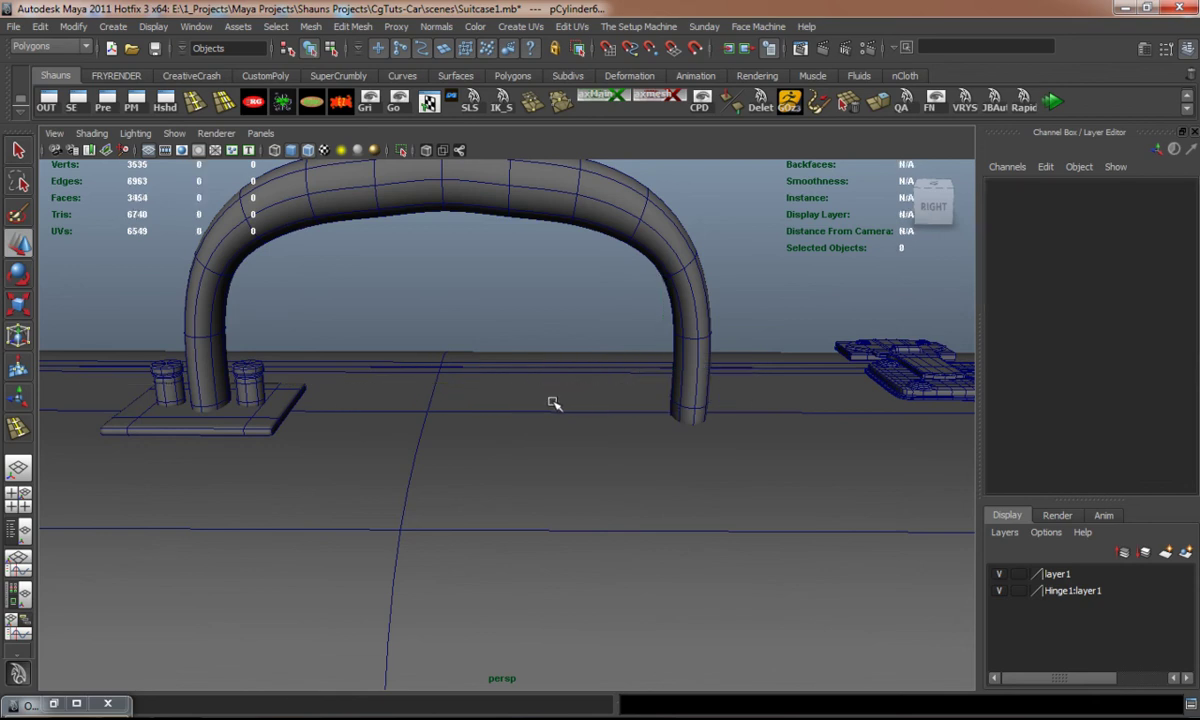
# Step: Duplicate the mounting plate together with its two posts and move the copies beneath the handle's other leg
pyautogui.click(230, 416)
pyautogui.keyDown('shift'); pyautogui.click(243, 385); pyautogui.keyUp('shift')
pyautogui.keyDown('shift'); pyautogui.click(176, 377); pyautogui.keyUp('shift')
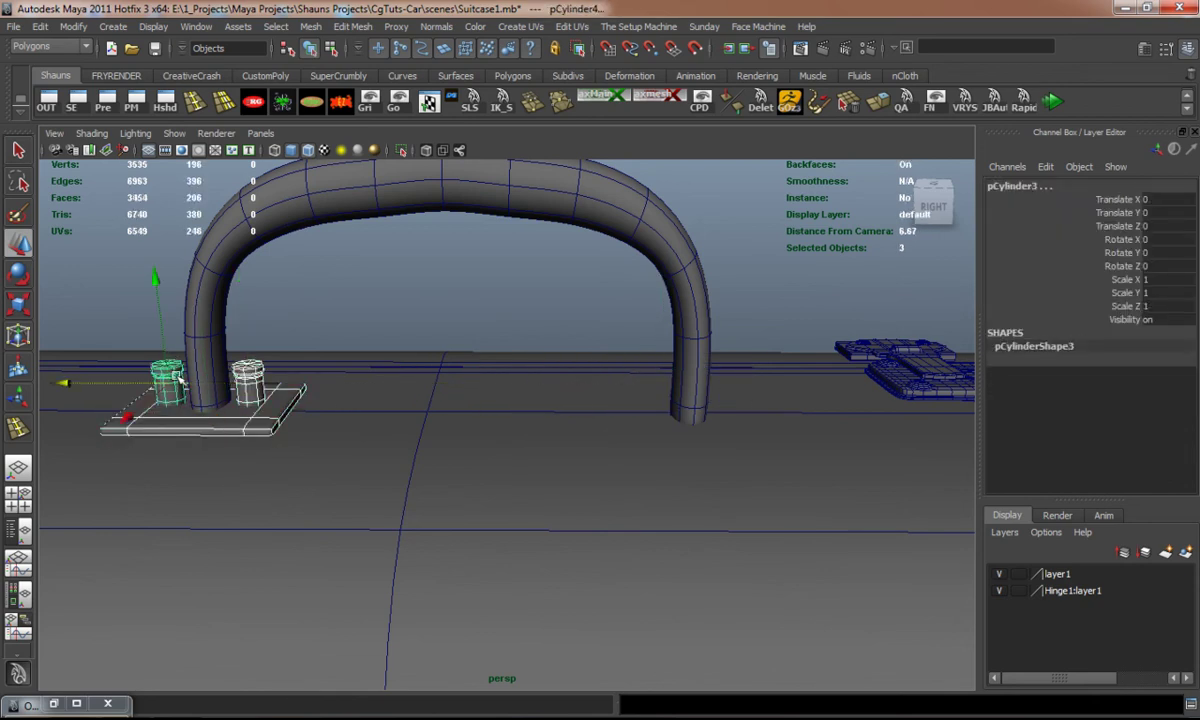
pyautogui.hotkey('ctrl', 'd')
pyautogui.moveTo(133, 381); pyautogui.dragTo(542, 395)
pyautogui.click(757, 306)
# Step: Turn off the handle's smooth preview and lower the vertices at its middle peak to flatten the arch
pyautogui.scroll(-5, 440, 399)
pyautogui.keyDown('alt'); pyautogui.moveTo(359, 450); pyautogui.dragTo(418, 295); pyautogui.keyUp('alt')
pyautogui.scroll(-5, 485, 465)
pyautogui.moveTo(418, 295)
pyautogui.keyDown('alt'); pyautogui.mouseDown(button='right')
pyautogui.moveTo(375, 452)
pyautogui.moveTo(375, 431)
pyautogui.moveTo(351, 474)
pyautogui.moveTo(324, 426)
pyautogui.moveTo(343, 474)
pyautogui.moveTo(348, 420)
pyautogui.moveTo(409, 307)
pyautogui.mouseUp(button='right'); pyautogui.keyUp('alt')
pyautogui.click(410, 257)
pyautogui.press('1')
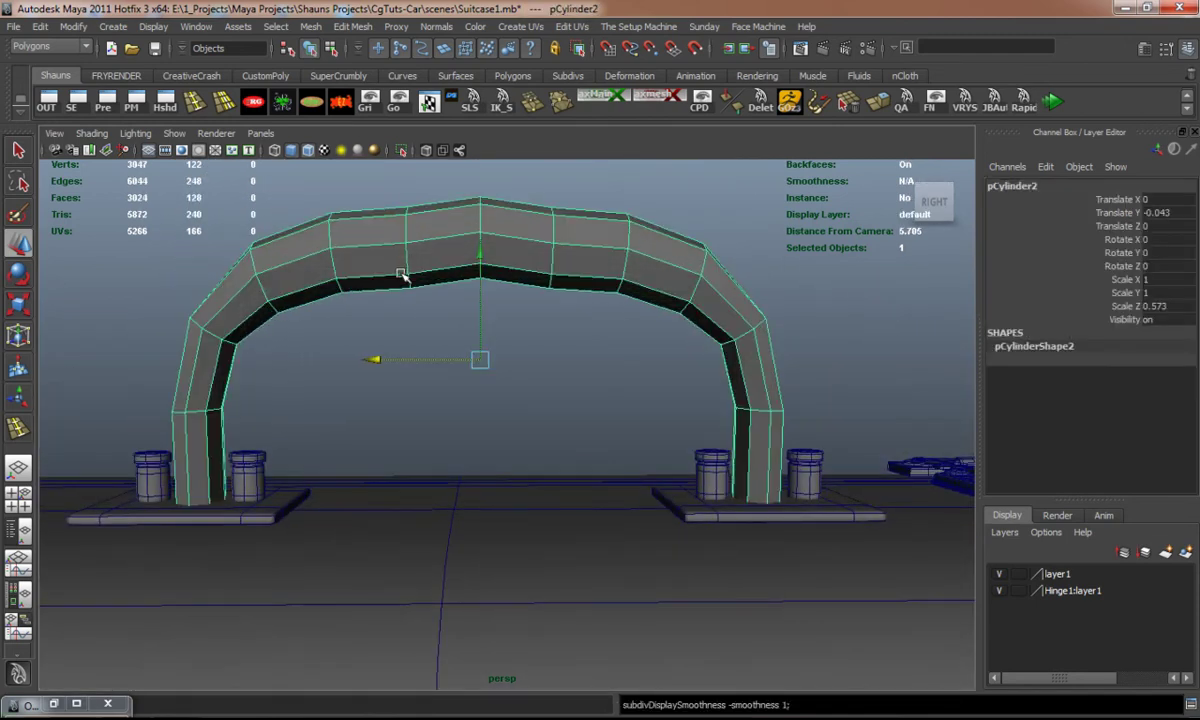
pyautogui.moveTo(455, 262); pyautogui.dragTo(376, 262, button='right')
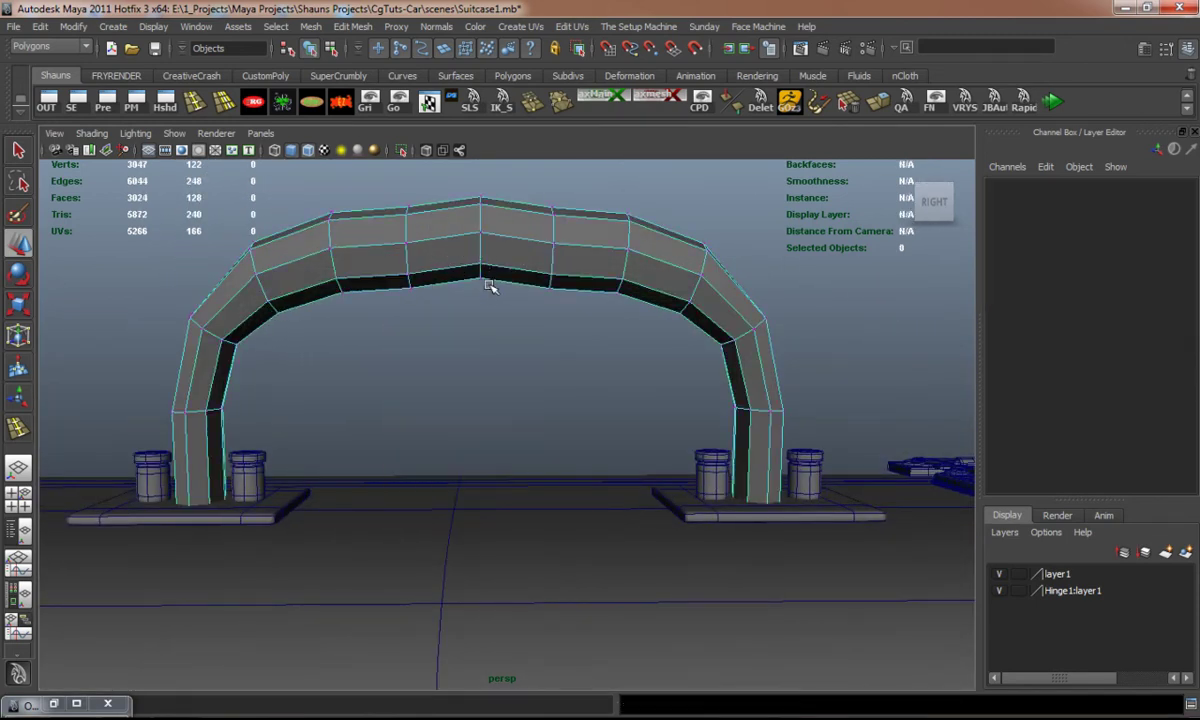
pyautogui.click(481, 273)
pyautogui.click(480, 172)
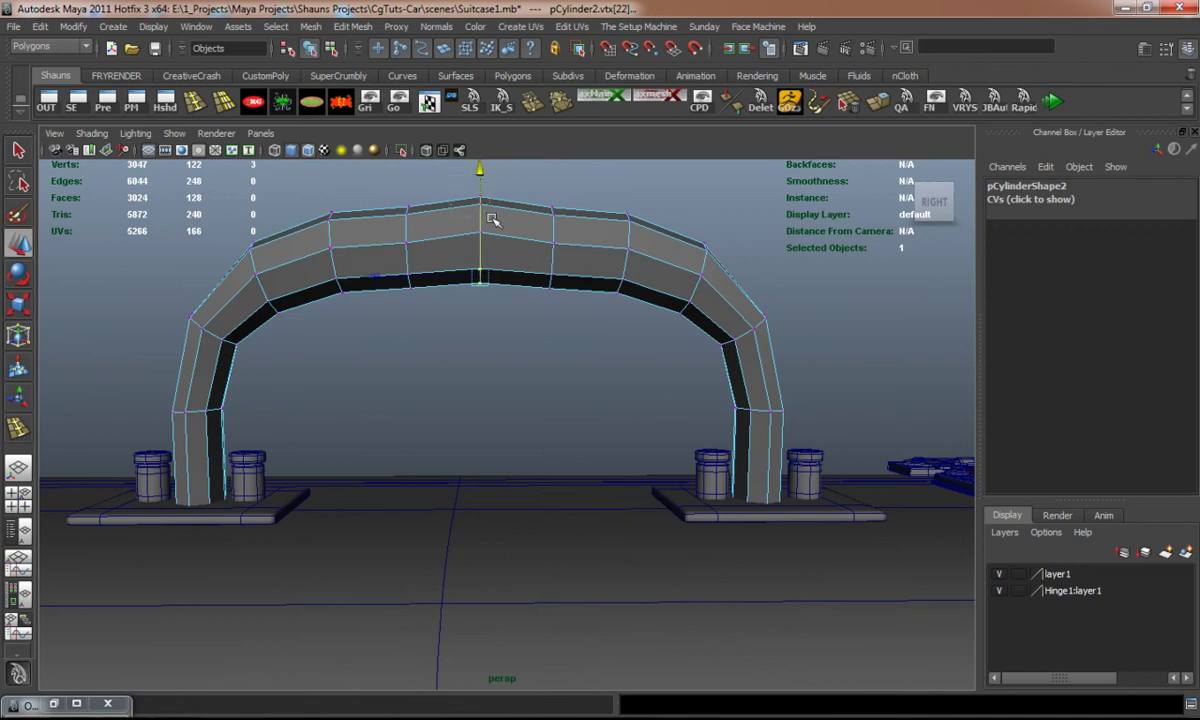
pyautogui.moveTo(483, 170); pyautogui.dragTo(481, 175)
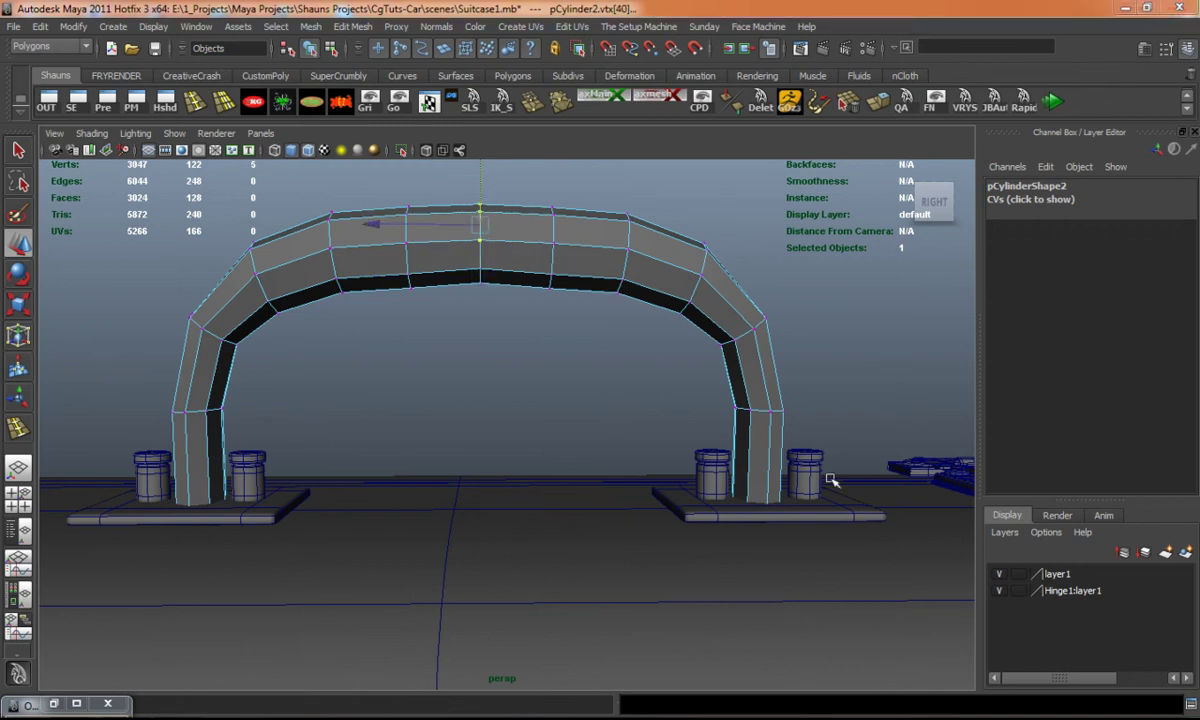
# Step: Move the two duplicated posts closer to their handle leg and preview the handle smoothed
pyautogui.click(707, 484)
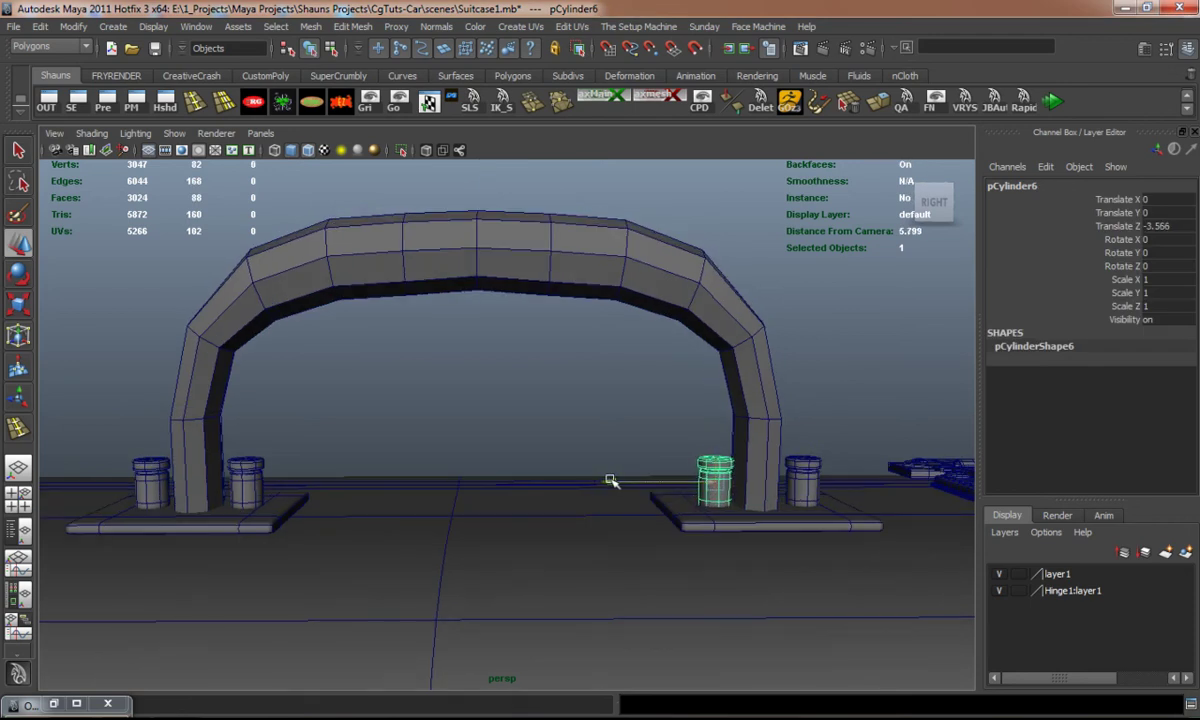
pyautogui.click(792, 483)
pyautogui.moveTo(695, 480); pyautogui.dragTo(682, 480)
pyautogui.click(541, 256)
pyautogui.press('3')
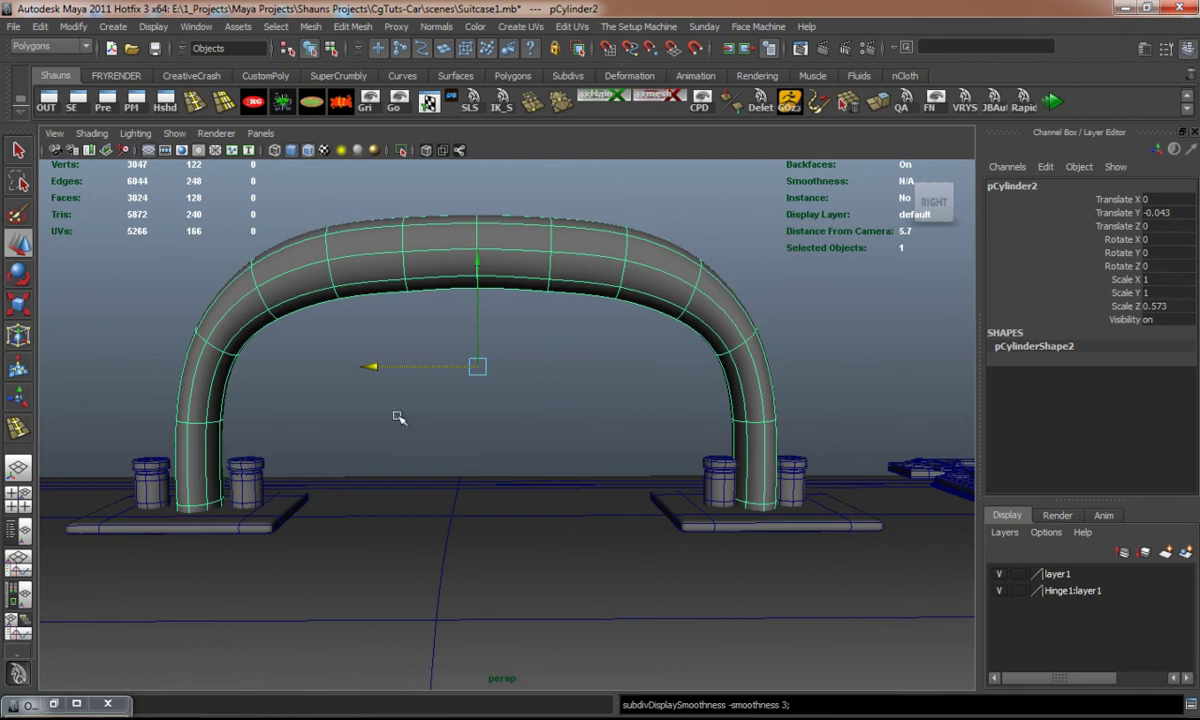
pyautogui.click(396, 443)
# Step: Move the original plate's two posts closer to the handle's leg, with the outer one at Translate Z -0.104
pyautogui.click(245, 466)
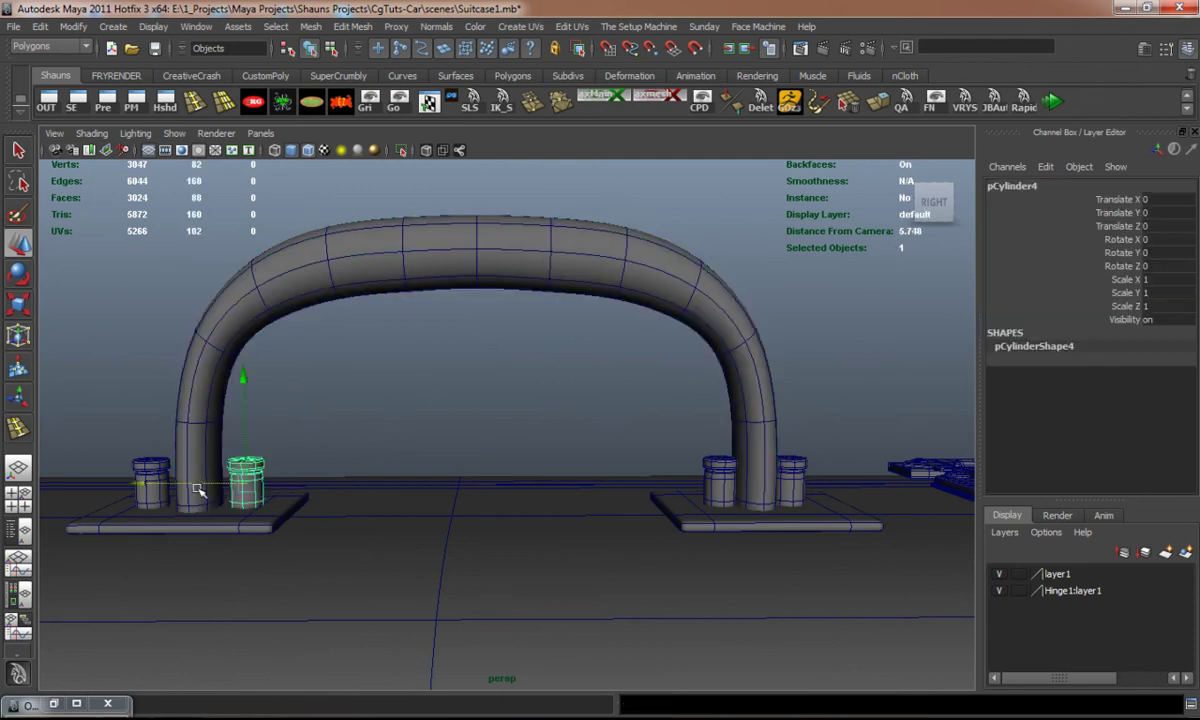
pyautogui.moveTo(153, 487); pyautogui.dragTo(70, 485)
pyautogui.click(160, 462)
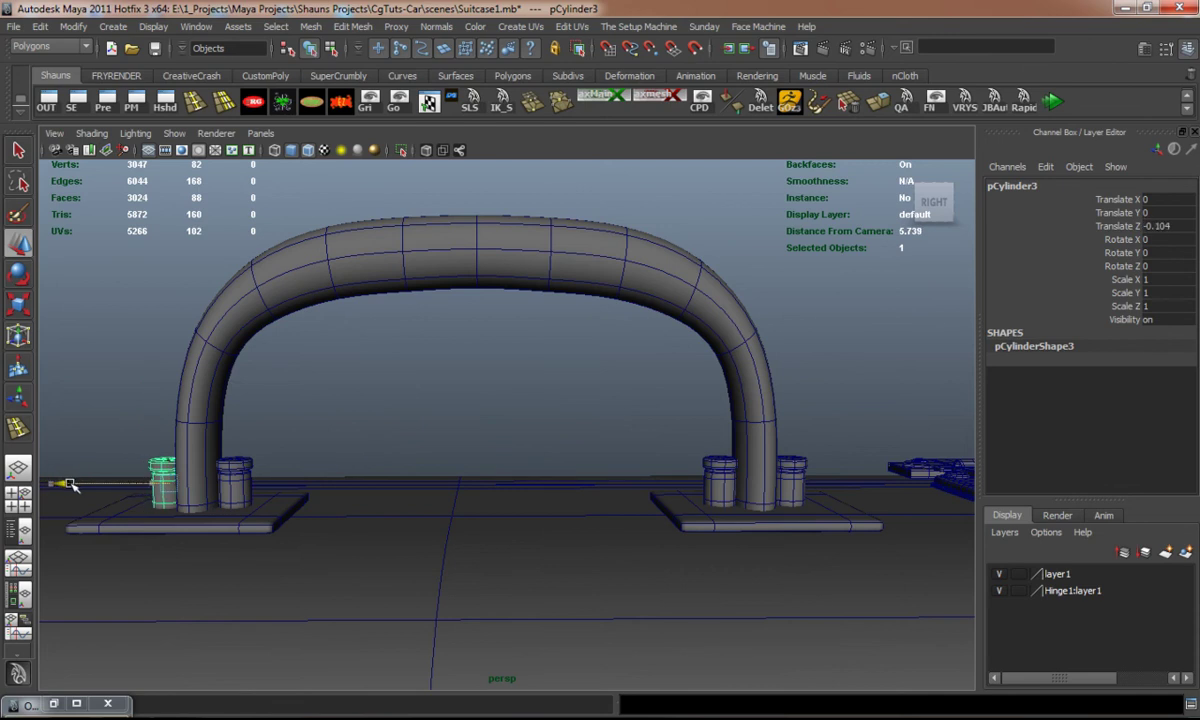
pyautogui.click(488, 410)
# Step: Duplicate the upper face left of the handle's centre on the suitcase's broad side as a separate panel
pyautogui.keyDown('alt'); pyautogui.moveTo(488, 410); pyautogui.dragTo(429, 429, button='right'); pyautogui.keyUp('alt')
pyautogui.keyDown('alt'); pyautogui.moveTo(429, 429); pyautogui.dragTo(730, 443); pyautogui.keyUp('alt')
pyautogui.keyDown('alt'); pyautogui.moveTo(730, 445); pyautogui.dragTo(549, 469, button='right'); pyautogui.keyUp('alt')
pyautogui.keyDown('alt'); pyautogui.moveTo(549, 469); pyautogui.dragTo(630, 423); pyautogui.keyUp('alt')
pyautogui.keyDown('alt'); pyautogui.moveTo(630, 423); pyautogui.dragTo(498, 463, button='right'); pyautogui.keyUp('alt')
pyautogui.keyDown('alt'); pyautogui.moveTo(498, 463); pyautogui.dragTo(393, 456); pyautogui.keyUp('alt')
pyautogui.moveTo(418, 329); pyautogui.dragTo(442, 362, button='right')
pyautogui.click(434, 330)
pyautogui.press('3')
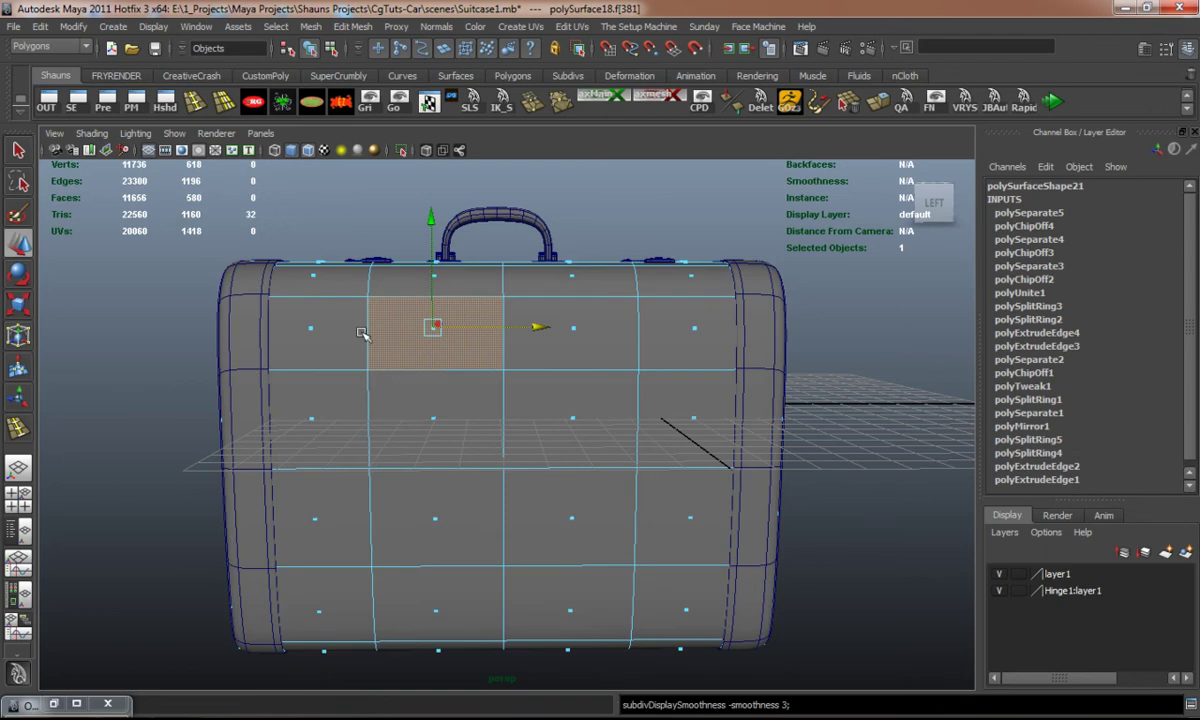
pyautogui.click(343, 27)
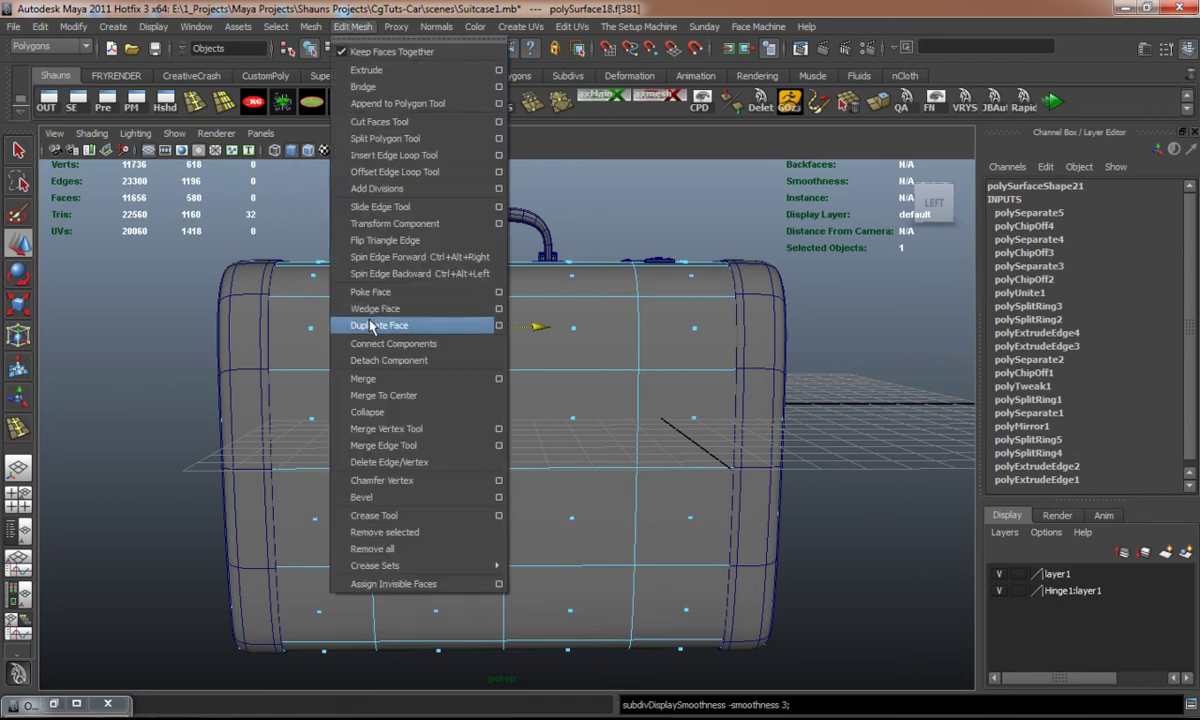
pyautogui.click(349, 307)
pyautogui.moveTo(381, 316); pyautogui.dragTo(470, 305, button='right')
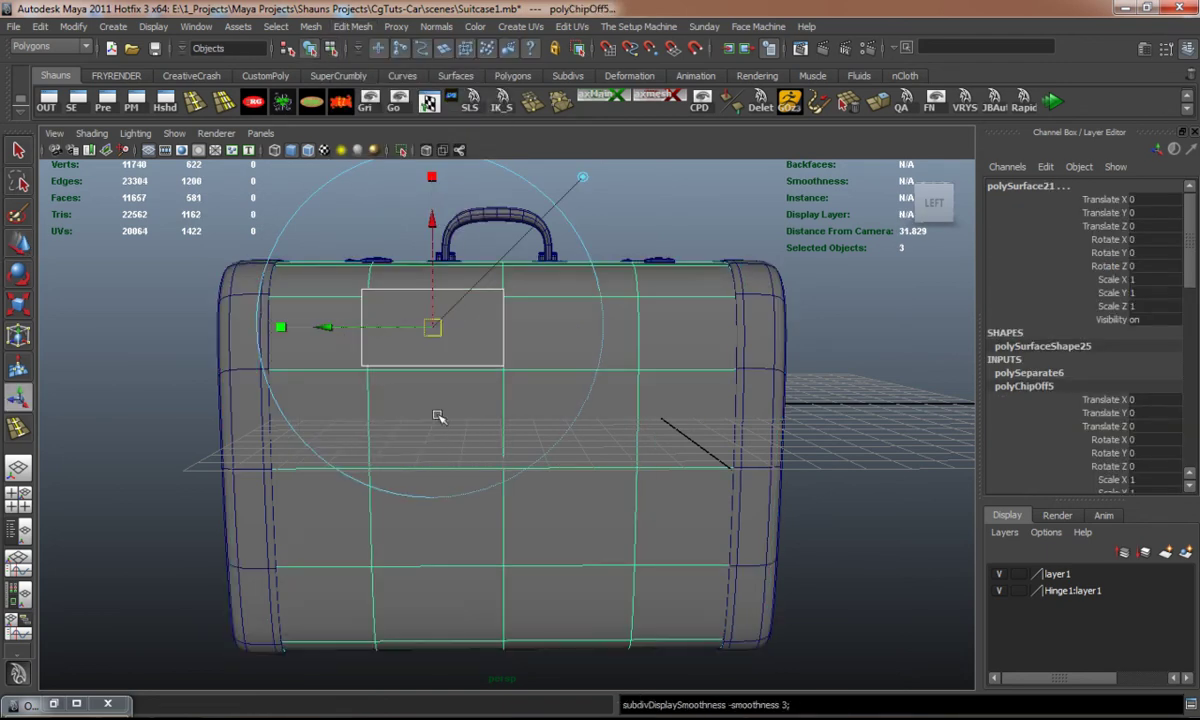
# Step: Clear the copied panel's history, then place it at Translate X -0.226, Translate Y -1.443 and Rotate X 13.738
pyautogui.press('w')
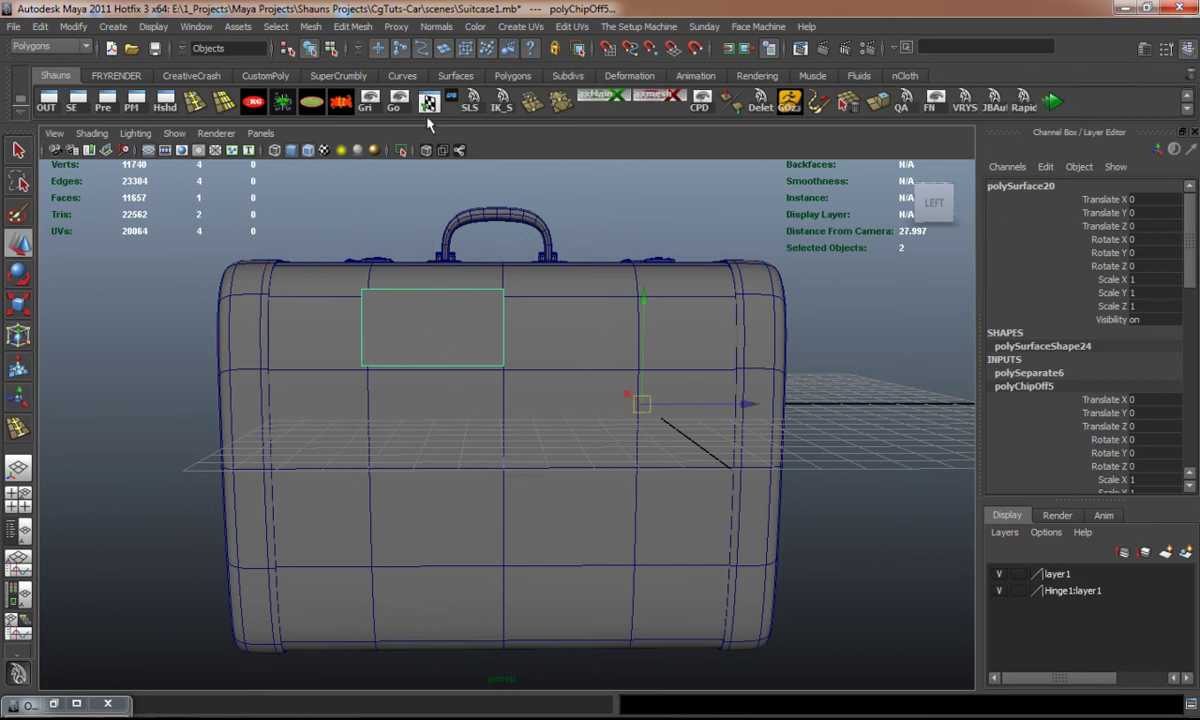
pyautogui.click(337, 106)
pyautogui.moveTo(430, 217); pyautogui.dragTo(431, 262)
pyautogui.keyDown('alt'); pyautogui.moveTo(410, 308); pyautogui.dragTo(475, 352); pyautogui.keyUp('alt')
pyautogui.moveTo(389, 358); pyautogui.dragTo(393, 361)
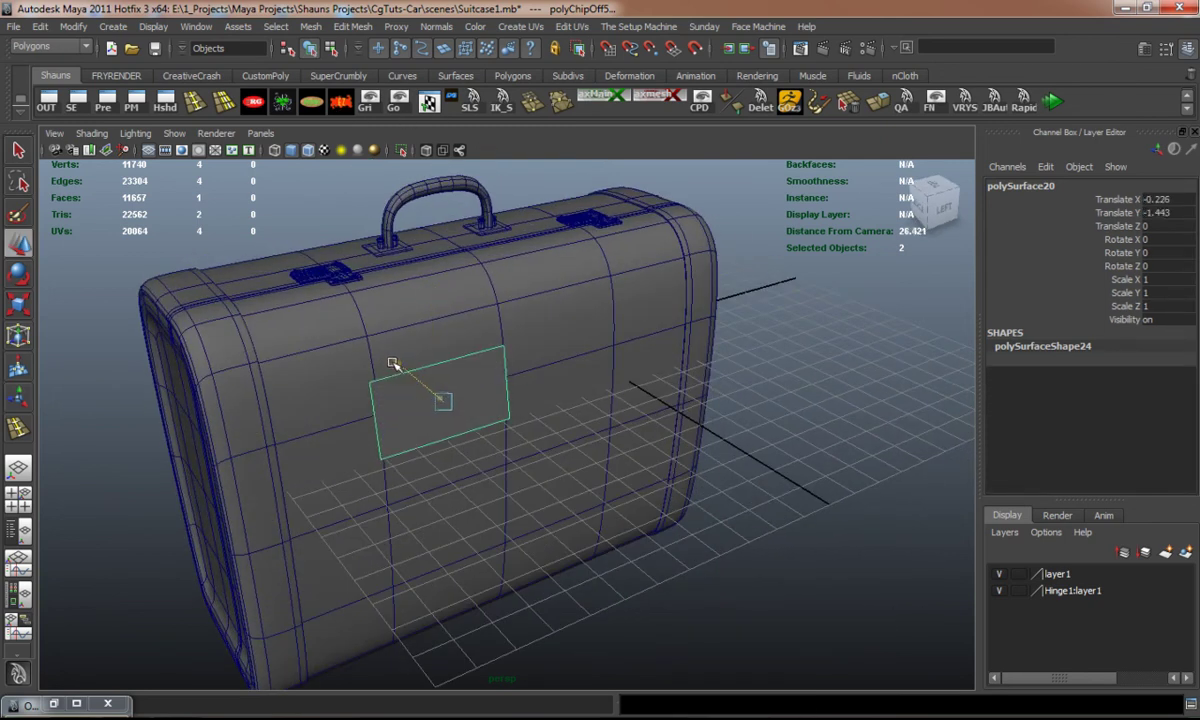
pyautogui.press('e')
pyautogui.moveTo(324, 348); pyautogui.dragTo(407, 394)
# Step: Duplicate the panel, place the copy beside the original and rotate it nearly upright
pyautogui.hotkey('ctrl', 'd')
pyautogui.press('w')
pyautogui.keyDown('alt'); pyautogui.moveTo(538, 410); pyautogui.dragTo(627, 394); pyautogui.keyUp('alt')
pyautogui.press('e')
pyautogui.moveTo(453, 330); pyautogui.dragTo(536, 335)
pyautogui.hotkey('ctrl', 'z')
# Step: Create another panel copy below at Translate Y -6.255 and Translate Z 4.432, tilted to Rotate X -13.731
pyautogui.keyDown('alt'); pyautogui.moveTo(483, 428); pyautogui.dragTo(550, 369); pyautogui.keyUp('alt')
pyautogui.press('w')
pyautogui.moveTo(577, 270); pyautogui.dragTo(577, 422)
pyautogui.keyDown('alt'); pyautogui.moveTo(572, 425); pyautogui.dragTo(528, 346, button='middle'); pyautogui.keyUp('alt')
pyautogui.press('e')
pyautogui.keyDown('alt'); pyautogui.moveTo(528, 346); pyautogui.dragTo(549, 437); pyautogui.keyUp('alt')
pyautogui.moveTo(413, 358); pyautogui.dragTo(568, 471)
pyautogui.moveTo(398, 392); pyautogui.dragTo(418, 452)
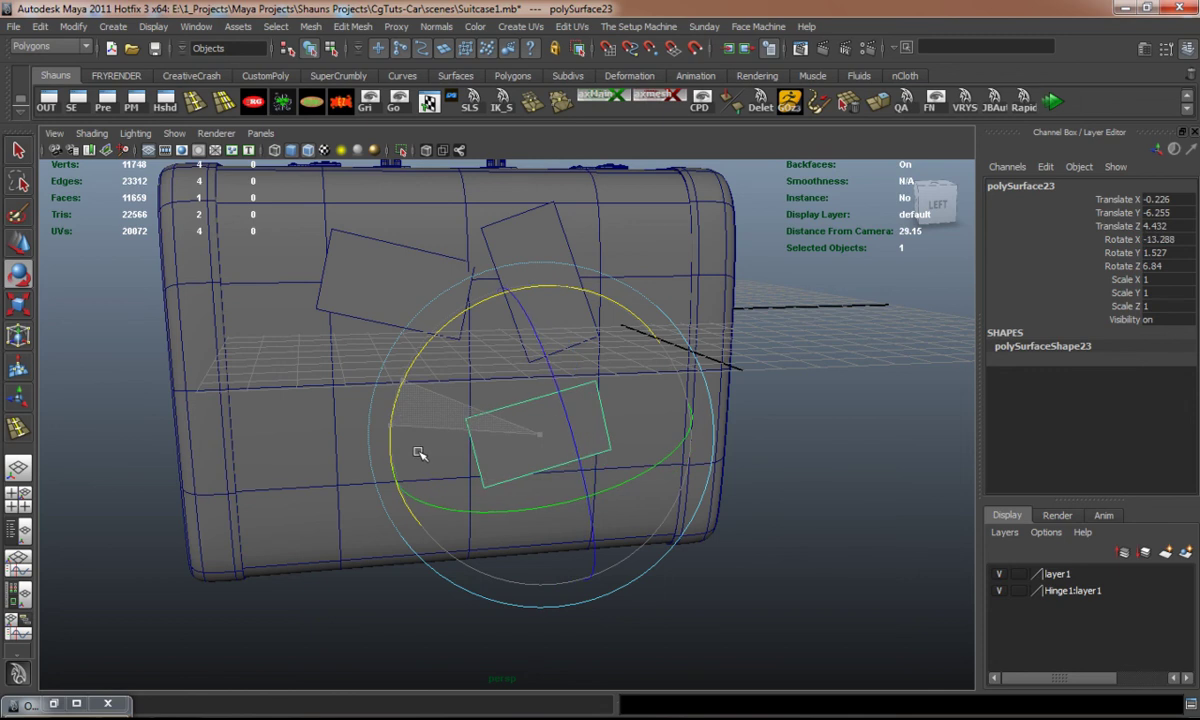
# Step: Add a copy of the lower panel at Translate Z -1.224 and scale it uniformly to 0.677
pyautogui.press('w')
pyautogui.moveTo(638, 436); pyautogui.dragTo(466, 437)
pyautogui.press('e')
pyautogui.press('r')
pyautogui.moveTo(355, 446)
pyautogui.mouseDown()
pyautogui.moveTo(336, 443)
pyautogui.moveTo(469, 442)
pyautogui.moveTo(485, 434)
pyautogui.moveTo(485, 396)
pyautogui.moveTo(458, 427)
pyautogui.moveTo(316, 461)
pyautogui.moveTo(364, 458)
pyautogui.moveTo(363, 440)
pyautogui.mouseUp()
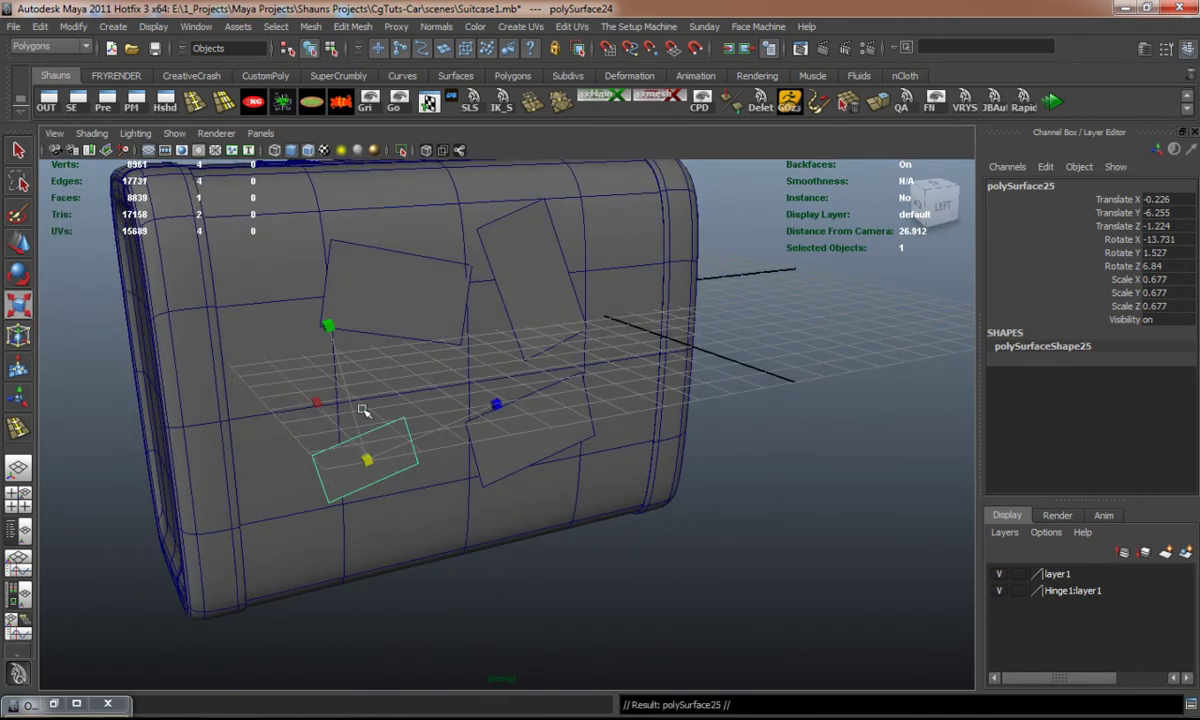
# Step: Duplicate the small panel twice, placing one copy above it and the other near the upper corner at Translate Y -0.027, Translate Z 7.193
pyautogui.hotkey('ctrl', 'd')
pyautogui.press('w')
pyautogui.keyDown('alt'); pyautogui.moveTo(322, 393); pyautogui.dragTo(338, 338); pyautogui.keyUp('alt')
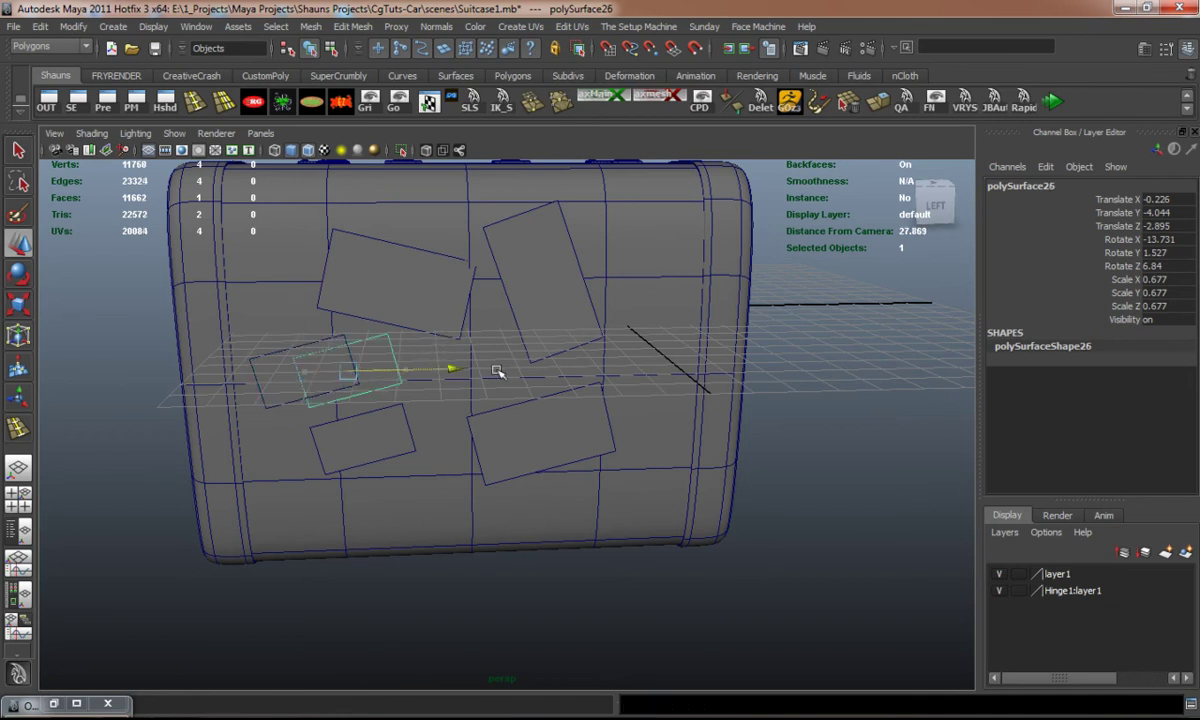
pyautogui.moveTo(634, 266); pyautogui.dragTo(591, 259)
pyautogui.press('e')
pyautogui.click(740, 387)
# Step: Align the upper corner panel with the suitcase surface at Translate X -0.09, Rotate X -12.943, Rotate Y 2.34 and Rotate Z -0.741
pyautogui.keyDown('alt'); pyautogui.moveTo(482, 407); pyautogui.dragTo(420, 395, button='right'); pyautogui.keyUp('alt')
pyautogui.keyDown('alt'); pyautogui.moveTo(420, 395); pyautogui.dragTo(359, 458); pyautogui.keyUp('alt')
pyautogui.scroll(5, 431, 423)
pyautogui.keyDown('alt'); pyautogui.moveTo(431, 423); pyautogui.dragTo(340, 478); pyautogui.keyUp('alt')
pyautogui.click(436, 396)
pyautogui.moveTo(415, 360)
pyautogui.mouseDown()
pyautogui.moveTo(429, 348)
pyautogui.moveTo(445, 397)
pyautogui.moveTo(420, 373)
pyautogui.mouseUp()
pyautogui.press('w')
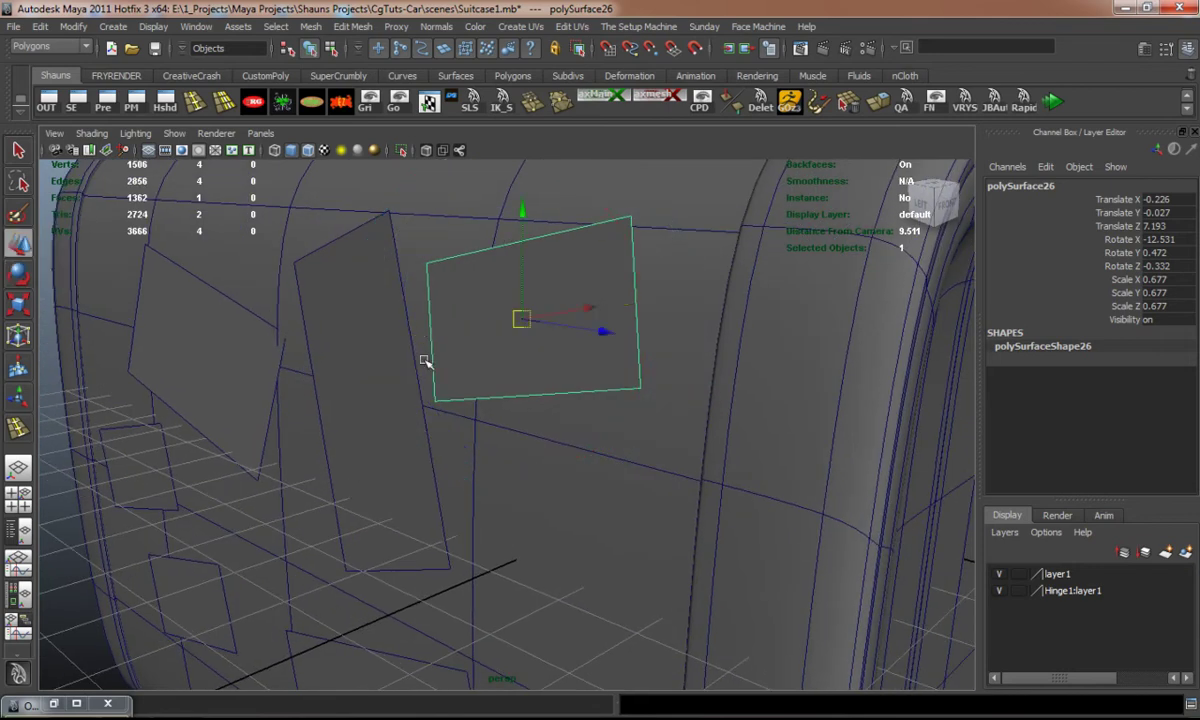
pyautogui.moveTo(549, 316); pyautogui.dragTo(595, 310)
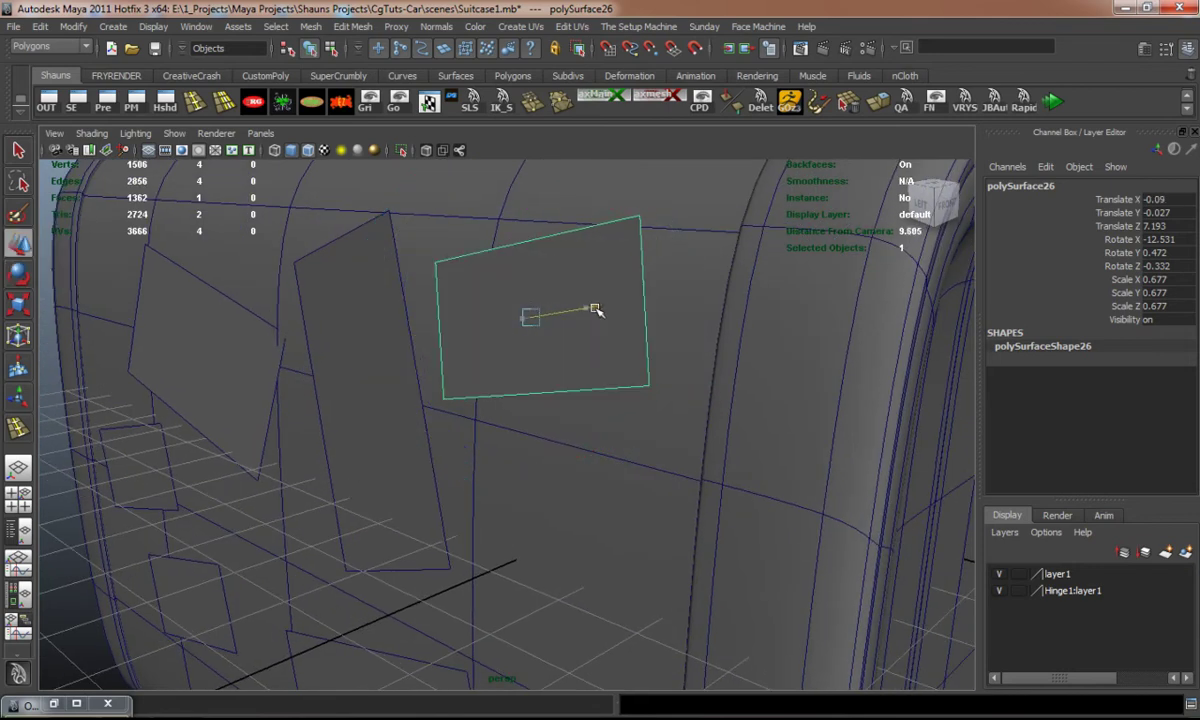
pyautogui.press('e')
pyautogui.keyDown('alt'); pyautogui.moveTo(532, 347); pyautogui.dragTo(615, 348); pyautogui.keyUp('alt')
# Step: Select all six panels on the suitcase's side and combine them into one mesh
pyautogui.keyDown('shift'); pyautogui.click(555, 374); pyautogui.keyUp('shift')
pyautogui.click(302, 423)
pyautogui.keyDown('alt'); pyautogui.moveTo(308, 425); pyautogui.dragTo(270, 447); pyautogui.keyUp('alt')
pyautogui.press('w')
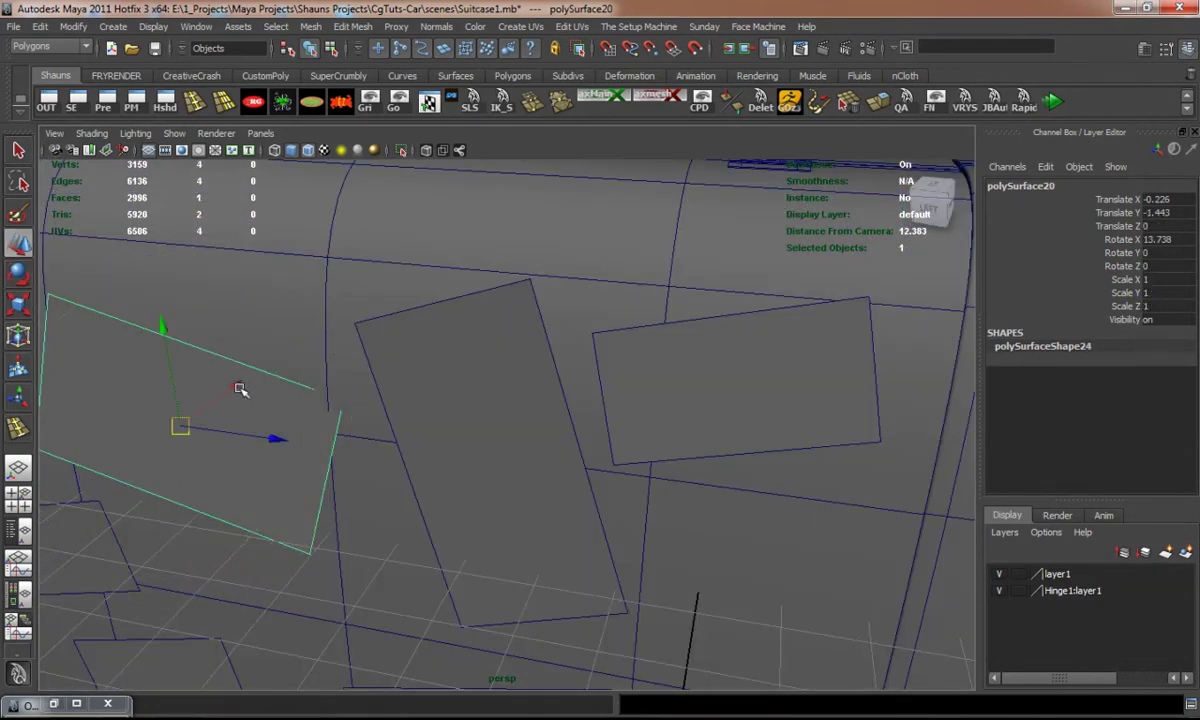
pyautogui.keyDown('shift'); pyautogui.click(400, 405); pyautogui.keyUp('shift')
pyautogui.keyDown('shift'); pyautogui.click(640, 372); pyautogui.keyUp('shift')
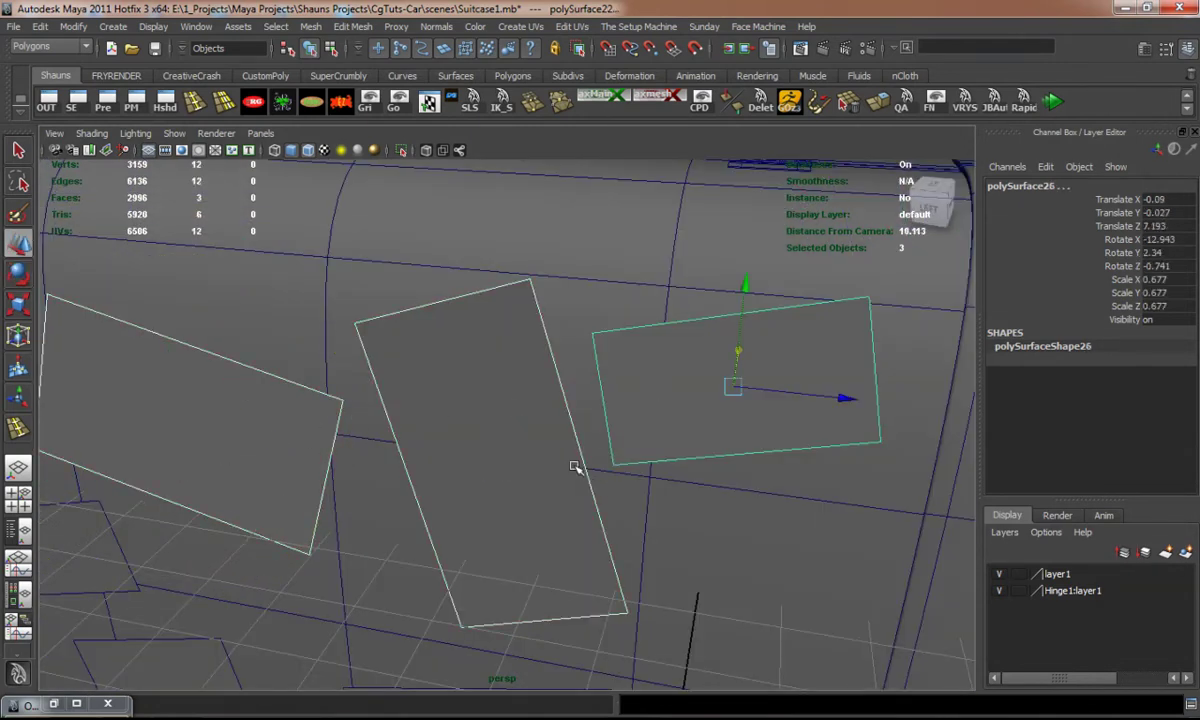
pyautogui.keyDown('alt'); pyautogui.moveTo(581, 469); pyautogui.dragTo(480, 430); pyautogui.keyUp('alt')
pyautogui.keyDown('shift'); pyautogui.click(233, 472); pyautogui.keyUp('shift')
pyautogui.keyDown('shift'); pyautogui.click(280, 530); pyautogui.keyUp('shift')
pyautogui.keyDown('shift'); pyautogui.click(541, 589); pyautogui.keyUp('shift')
pyautogui.click(310, 26)
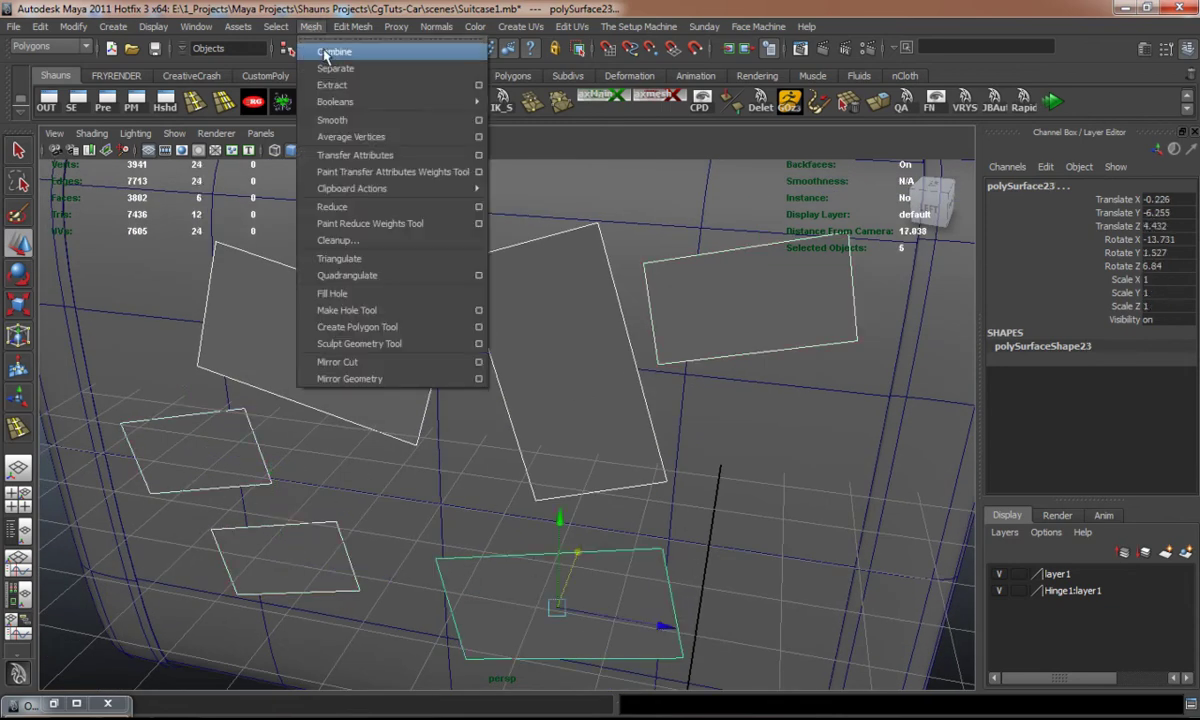
pyautogui.click(385, 46)
pyautogui.press('1')
pyautogui.keyDown('alt'); pyautogui.moveTo(415, 289); pyautogui.dragTo(323, 316); pyautogui.keyUp('alt')
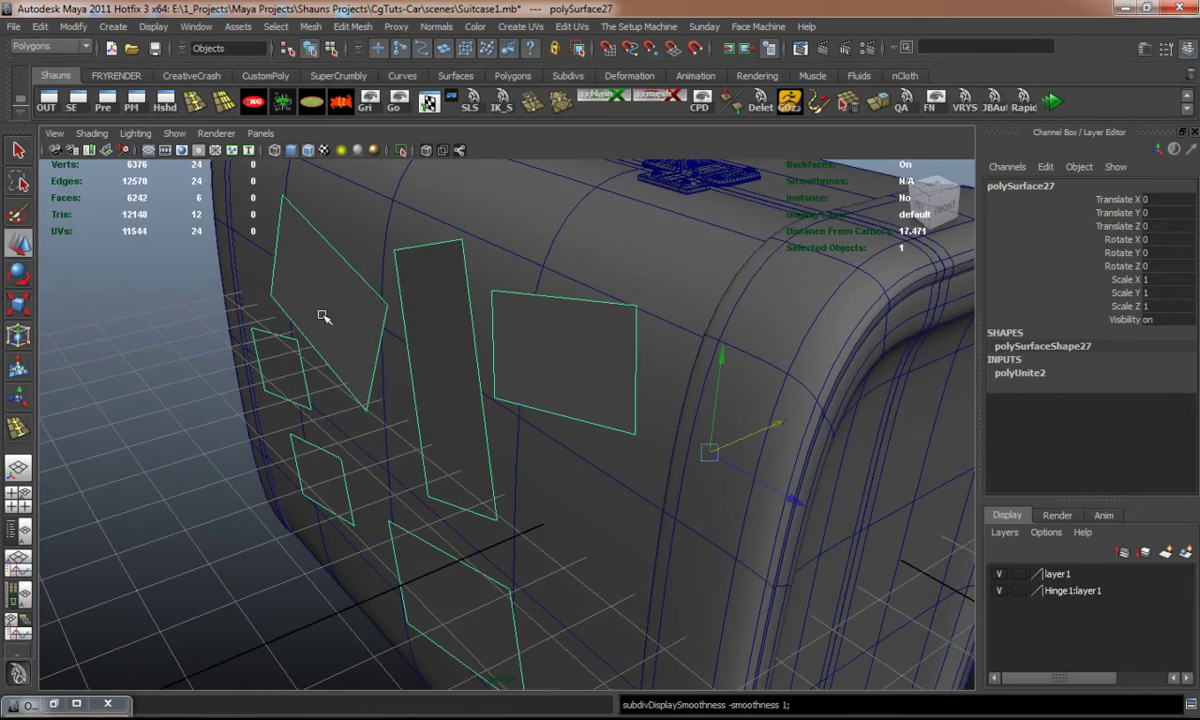
# Step: Apply Smooth to the combined panels to subdivide each into a 4 by 4 grid of faces
pyautogui.keyDown('alt'); pyautogui.moveTo(348, 341); pyautogui.dragTo(372, 364, button='right'); pyautogui.keyUp('alt')
pyautogui.keyDown('alt'); pyautogui.moveTo(372, 364); pyautogui.dragTo(425, 361); pyautogui.keyUp('alt')
pyautogui.click(73, 26)
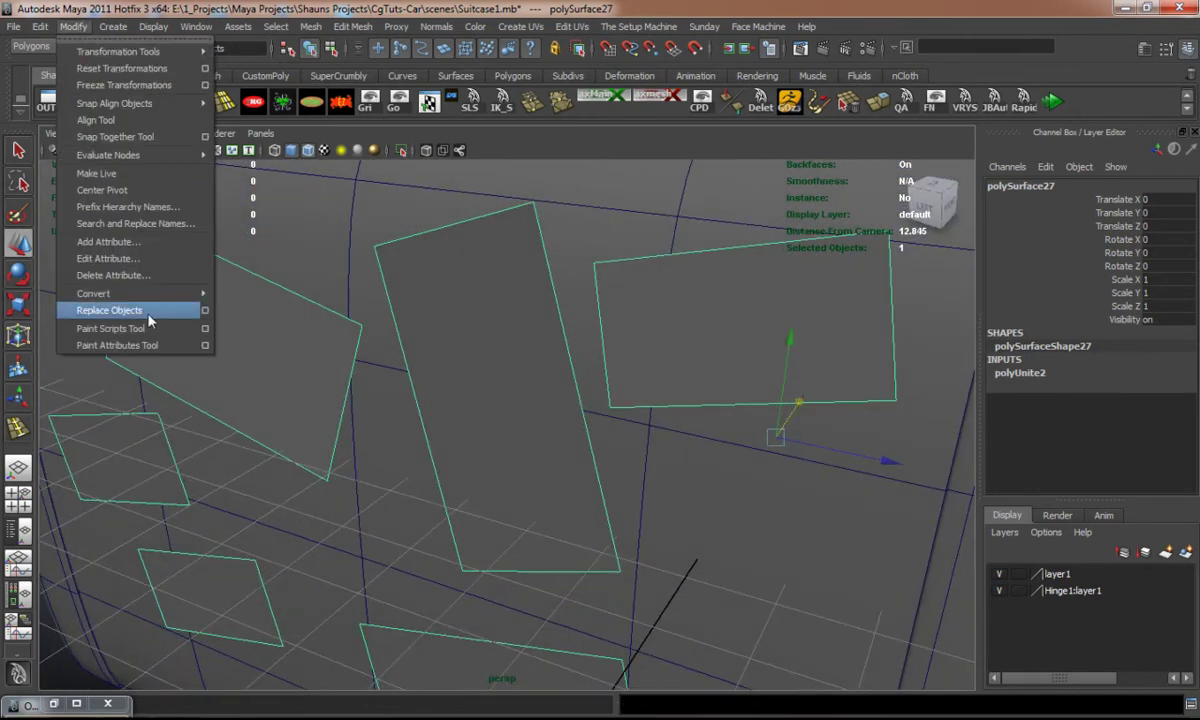
pyautogui.moveTo(120, 292)
pyautogui.click(295, 335)
pyautogui.press('3')
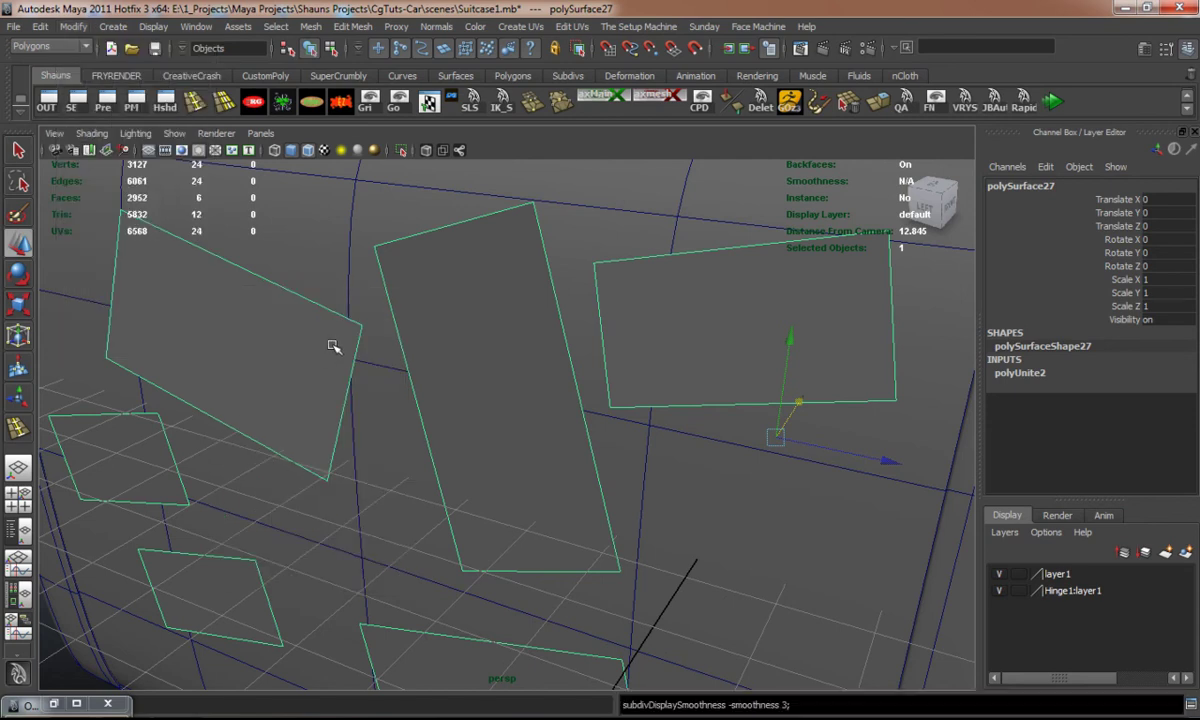
pyautogui.press('g')
pyautogui.keyDown('alt'); pyautogui.moveTo(333, 346); pyautogui.dragTo(311, 367, button='right'); pyautogui.keyUp('alt')
pyautogui.keyDown('alt'); pyautogui.moveTo(311, 367); pyautogui.dragTo(330, 354); pyautogui.keyUp('alt')
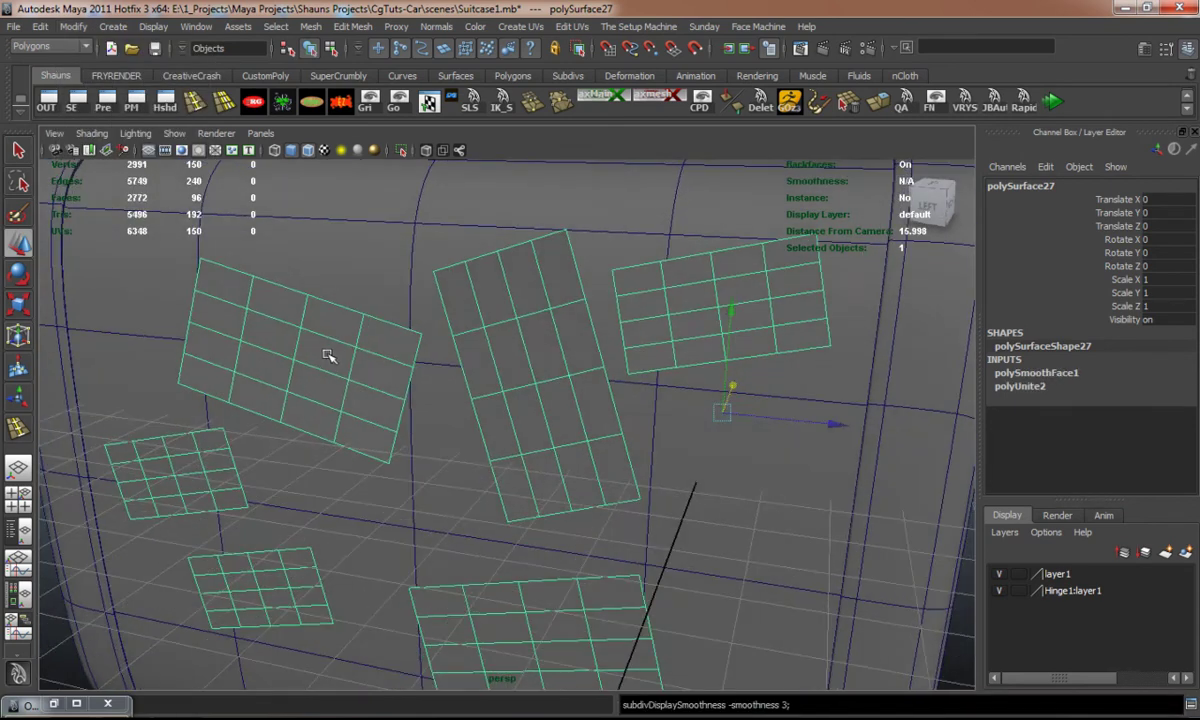
pyautogui.keyDown('alt'); pyautogui.moveTo(330, 354); pyautogui.dragTo(321, 361, button='right'); pyautogui.keyUp('alt')
# Step: Duplicate the combined panels onto the suitcase's opposite side at Translate X 6.98, mirrored with Scale Z -1
pyautogui.click(135, 368)
pyautogui.keyDown('alt'); pyautogui.moveTo(135, 368); pyautogui.dragTo(500, 340); pyautogui.keyUp('alt')
pyautogui.click(484, 358)
pyautogui.click(484, 358)
pyautogui.click(341, 100)
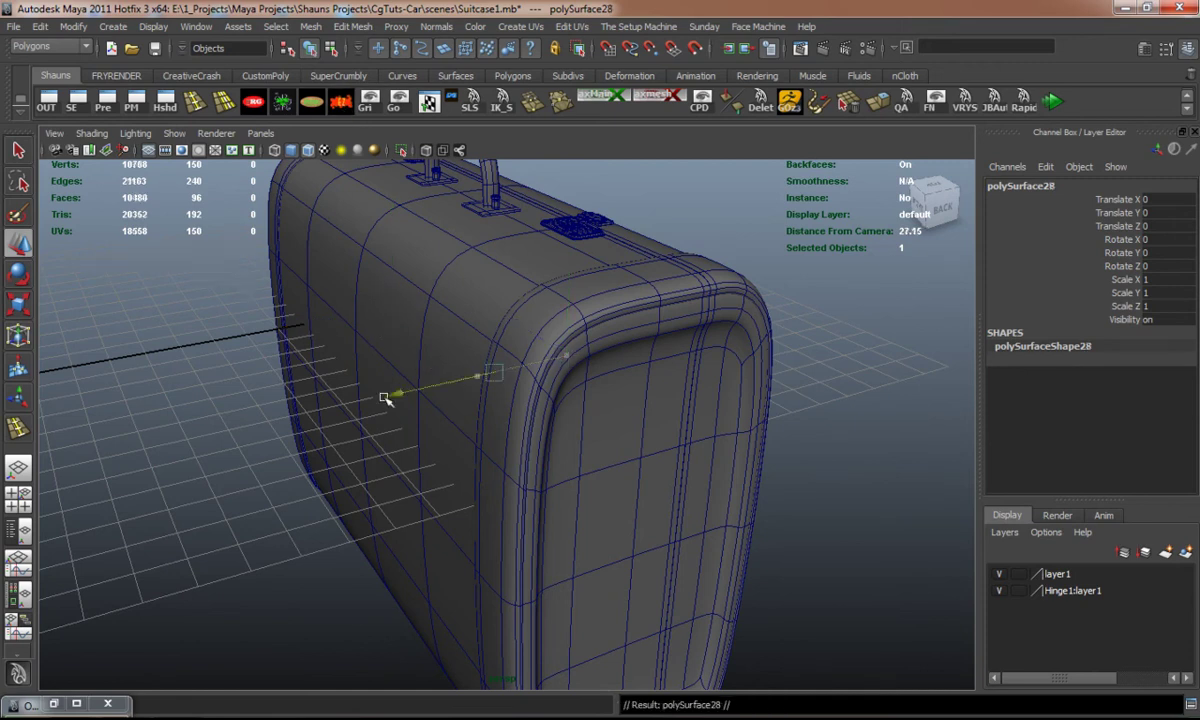
pyautogui.moveTo(277, 421); pyautogui.dragTo(237, 430)
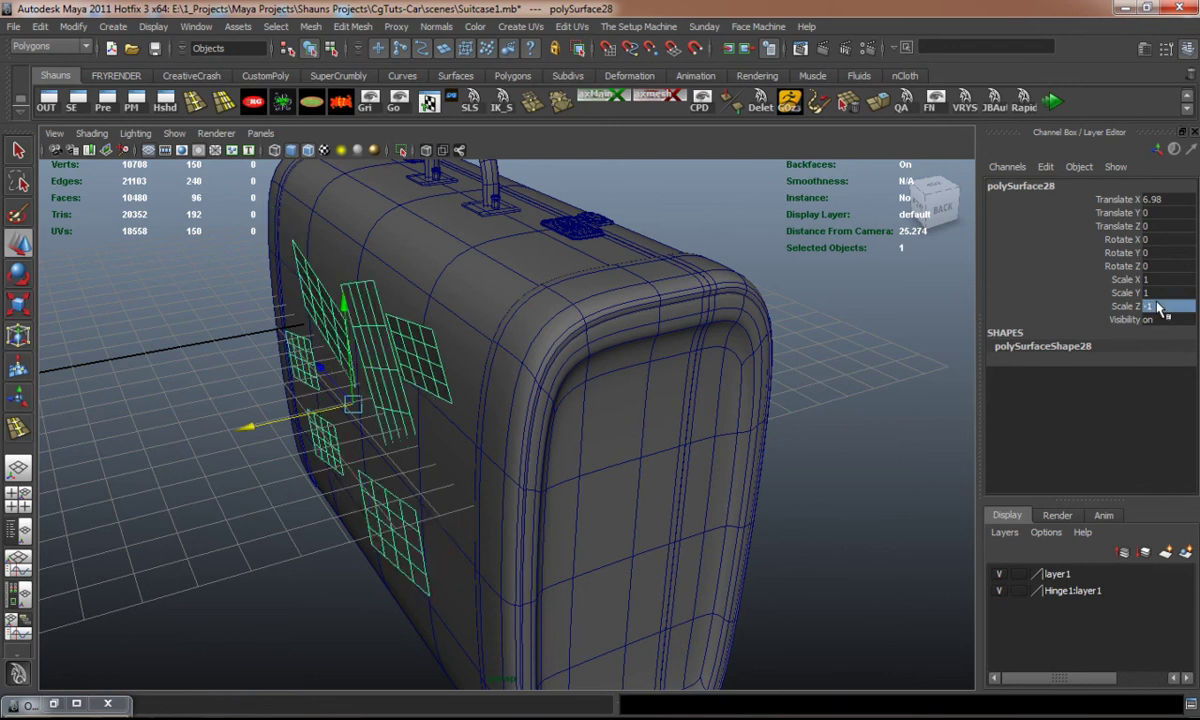
# Step: Rotate the mirrored panels to Rotate X 1.066, Rotate Y 1.112, Rotate Z 5.095, reposition them against the side and hide them
pyautogui.keyDown('alt'); pyautogui.moveTo(526, 426); pyautogui.dragTo(402, 383); pyautogui.keyUp('alt')
pyautogui.press('e')
pyautogui.press('w')
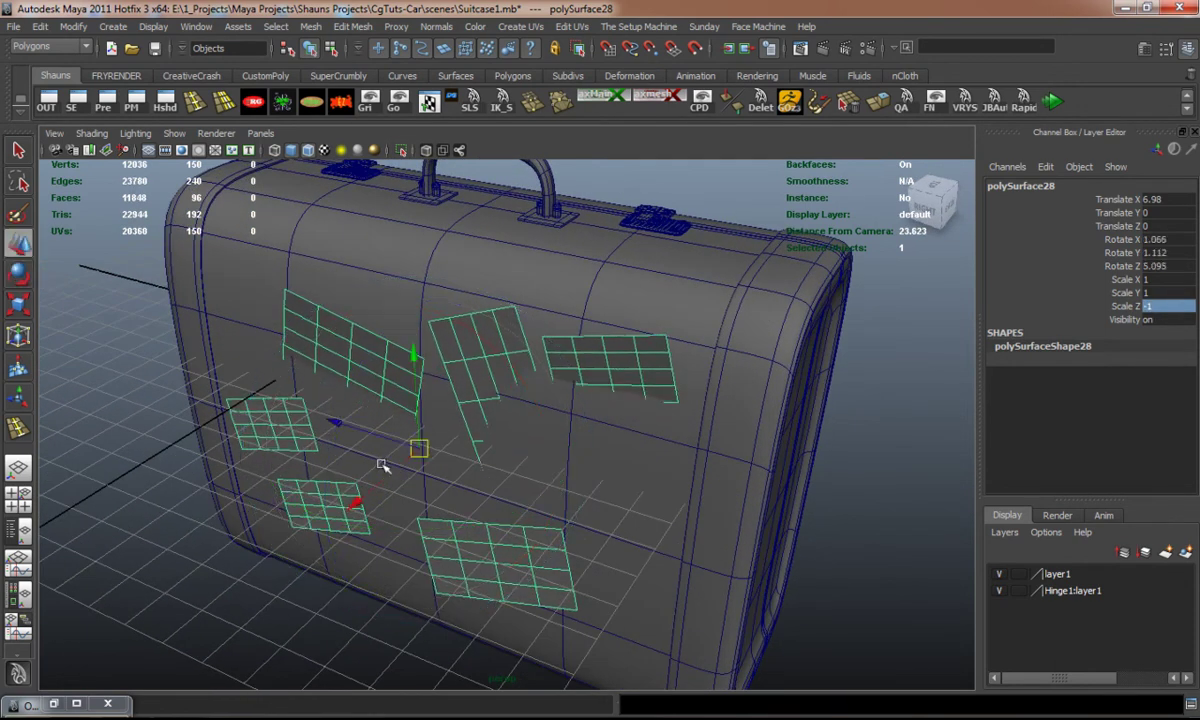
pyautogui.moveTo(354, 500); pyautogui.dragTo(495, 430)
pyautogui.hotkey('ctrl', 'h')
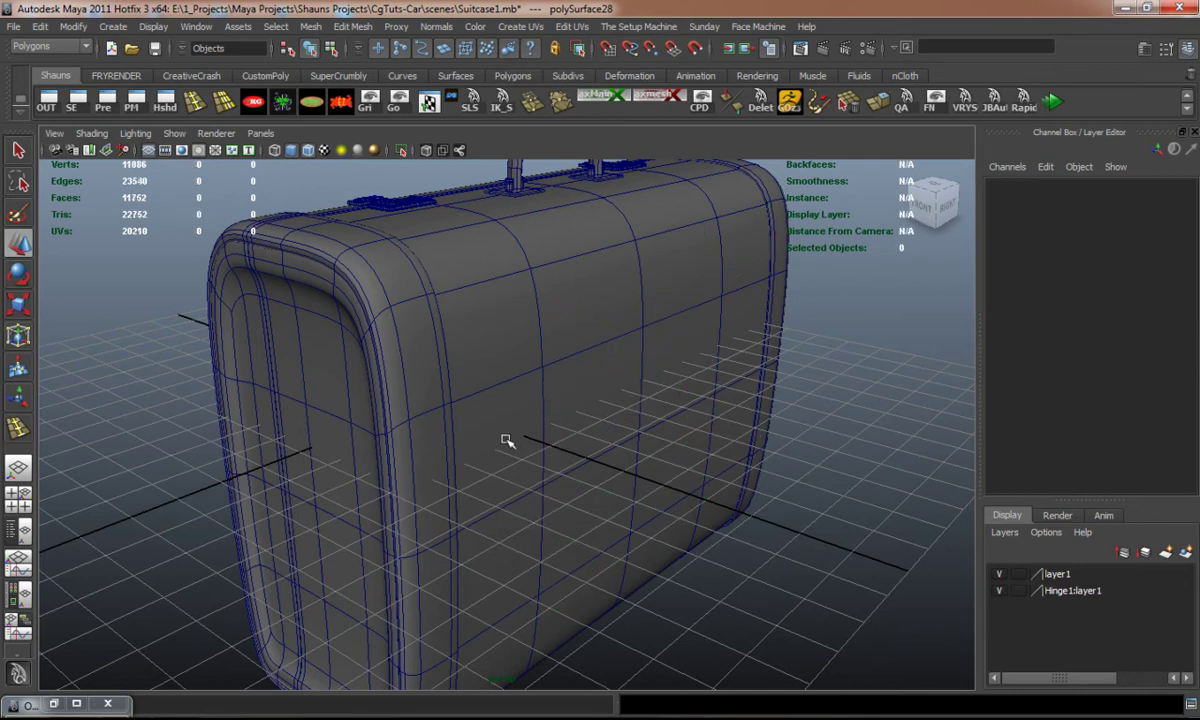
# Step: Select all vertices of the original combined panels and flatten them along X in the top view
pyautogui.keyDown('alt'); pyautogui.moveTo(455, 388); pyautogui.dragTo(650, 398); pyautogui.keyUp('alt')
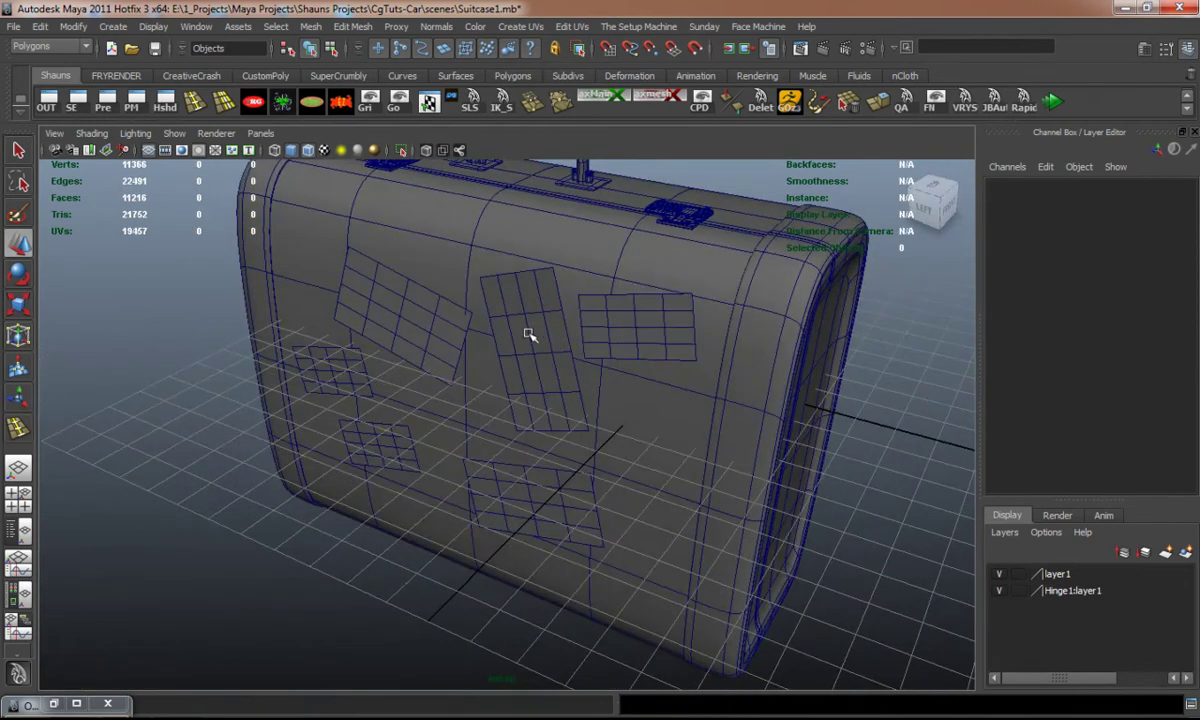
pyautogui.click(526, 333)
pyautogui.keyDown('alt'); pyautogui.moveTo(386, 378); pyautogui.dragTo(377, 451); pyautogui.keyUp('alt')
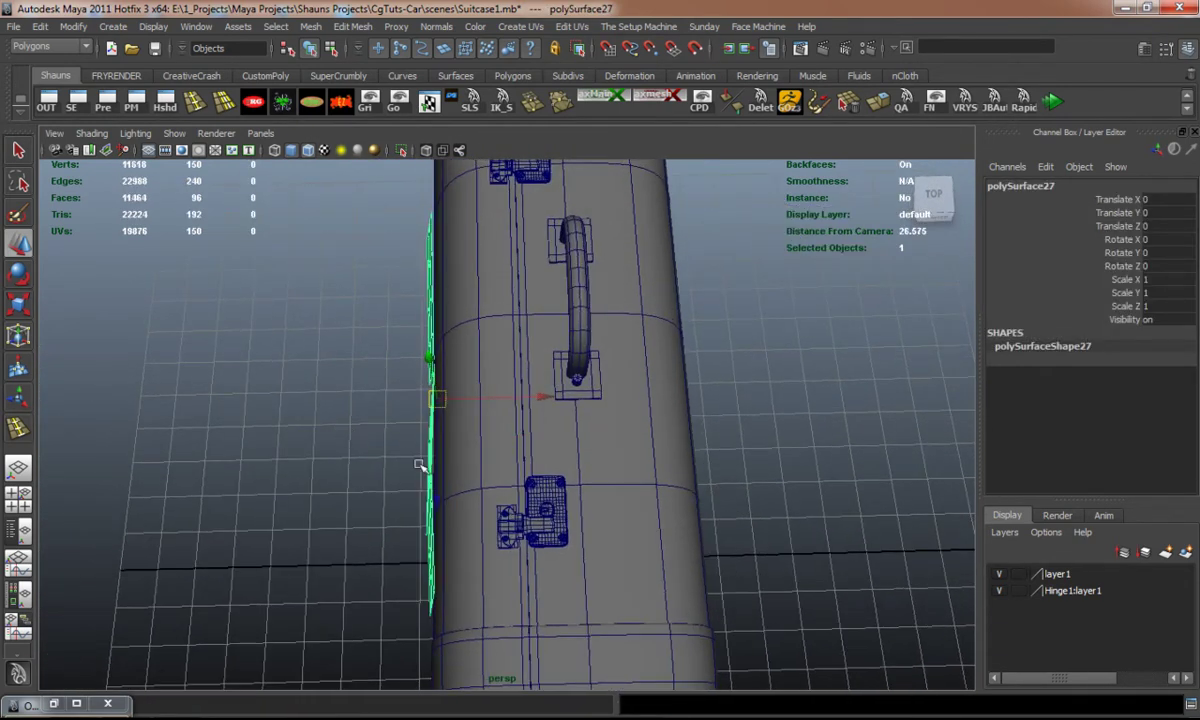
pyautogui.moveTo(428, 448); pyautogui.dragTo(304, 263, button='right')
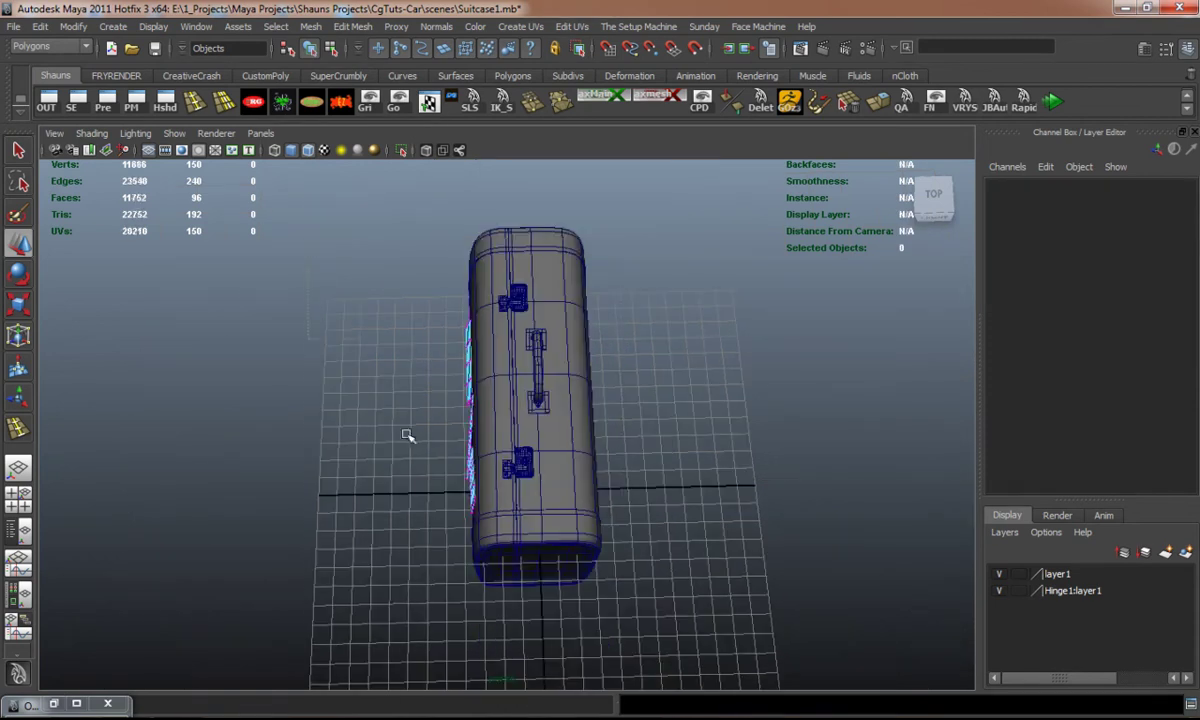
pyautogui.moveTo(581, 644); pyautogui.dragTo(583, 646)
pyautogui.keyDown('alt'); pyautogui.moveTo(447, 458); pyautogui.dragTo(473, 424, button='right'); pyautogui.keyUp('alt')
pyautogui.press('r')
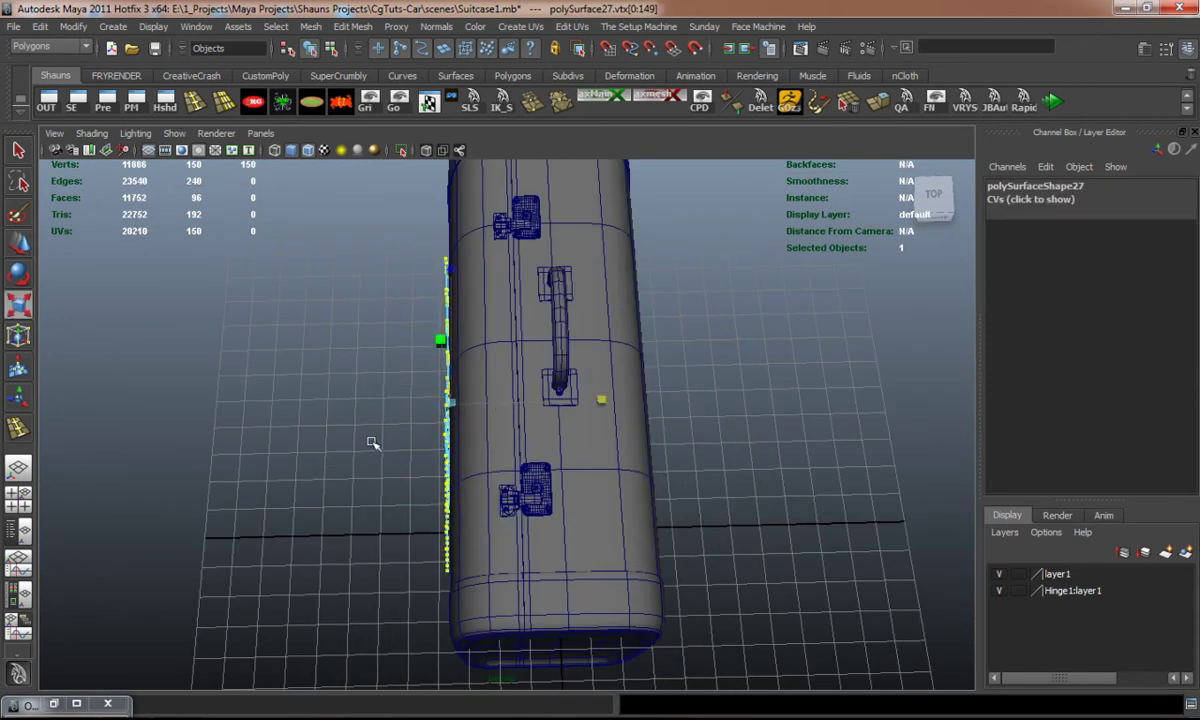
pyautogui.press('space')
pyautogui.press('space')
pyautogui.keyDown('alt'); pyautogui.moveTo(316, 364); pyautogui.dragTo(589, 488, button='right'); pyautogui.keyUp('alt')
pyautogui.keyDown('alt'); pyautogui.moveTo(637, 484); pyautogui.dragTo(652, 382, button='middle'); pyautogui.keyUp('alt')
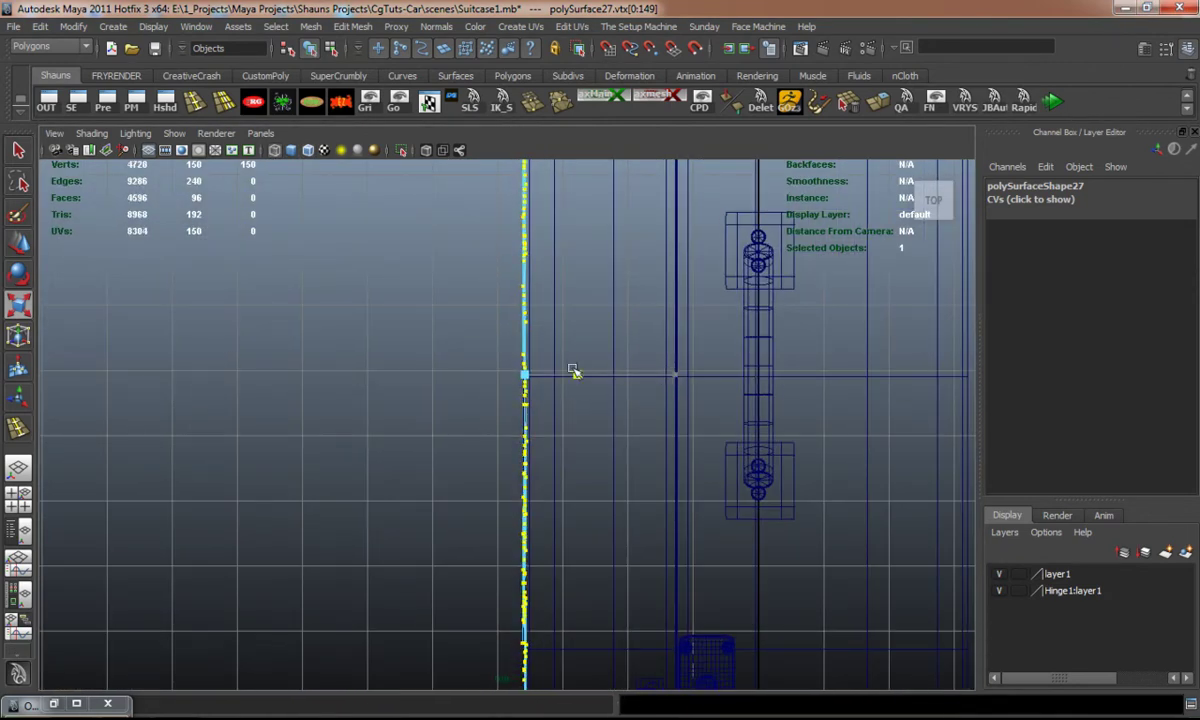
# Step: Move the flattened panel vertices off the suitcase surface and rotate them to follow the slope of its side
pyautogui.press('space')
pyautogui.press('space')
pyautogui.scroll(5, 727, 350)
pyautogui.moveTo(584, 353); pyautogui.dragTo(497, 362)
pyautogui.keyDown('alt'); pyautogui.moveTo(497, 362); pyautogui.dragTo(528, 387); pyautogui.keyUp('alt')
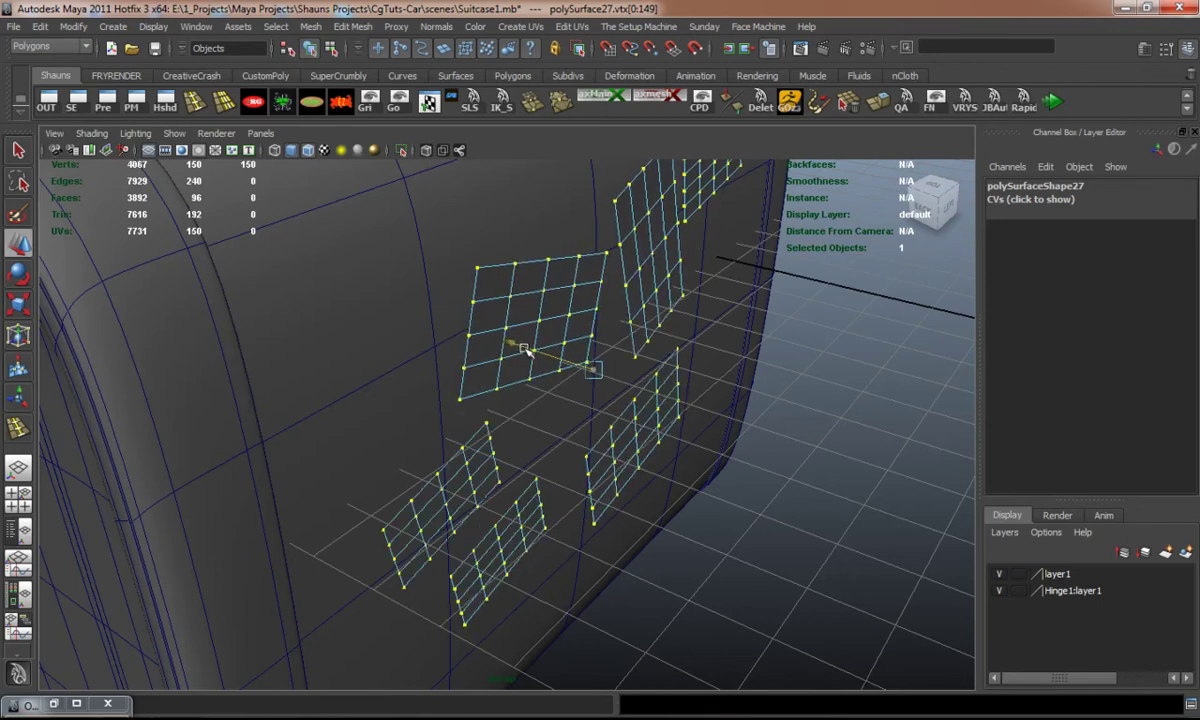
pyautogui.press('e')
pyautogui.moveTo(697, 290); pyautogui.dragTo(686, 289)
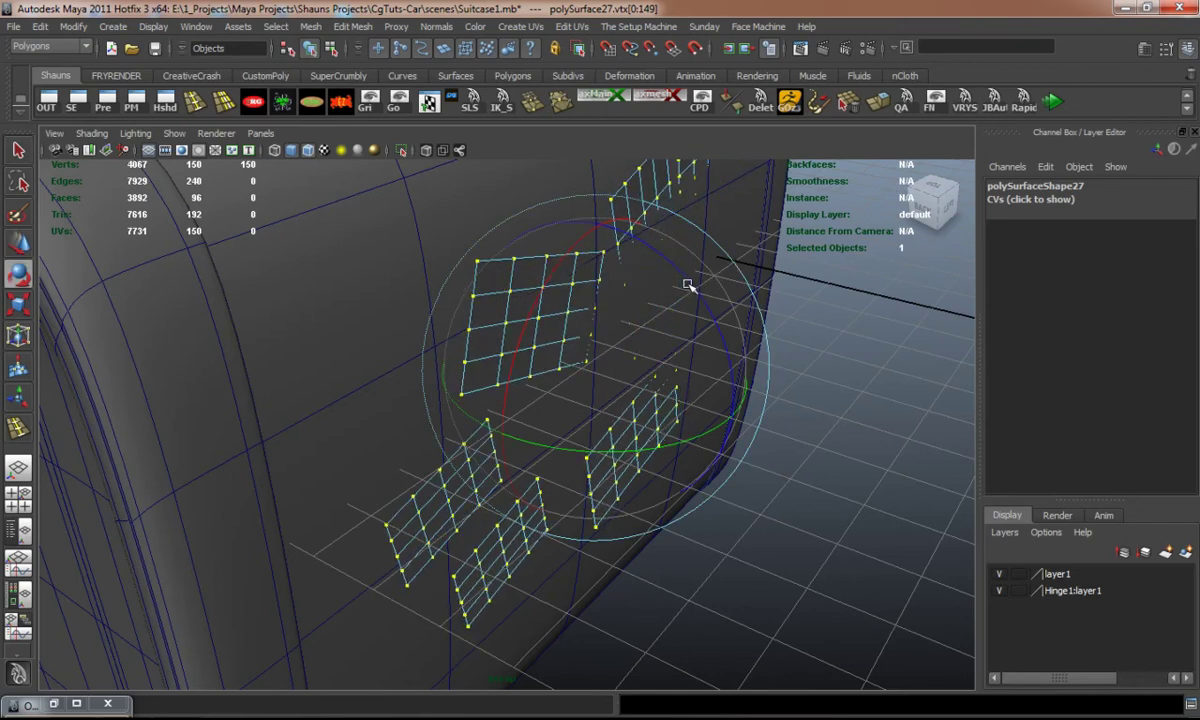
pyautogui.press('w')
pyautogui.moveTo(510, 343); pyautogui.dragTo(513, 345)
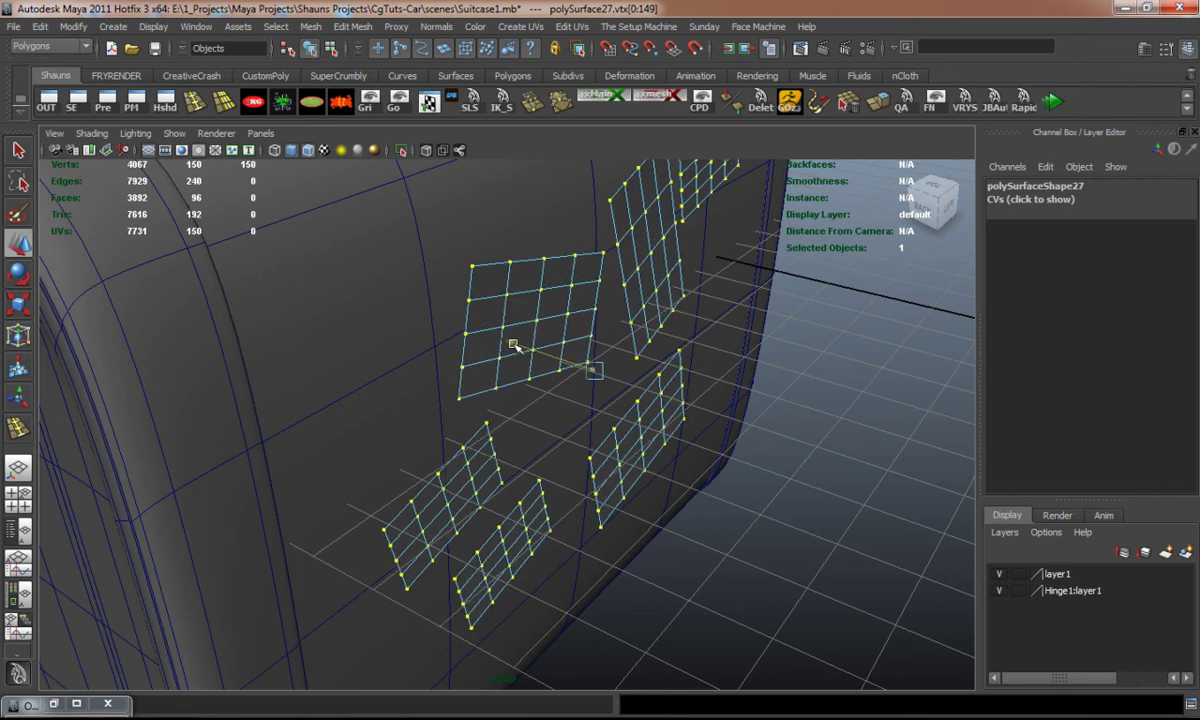
# Step: Reselect all the panel vertices and adjust their scale along X
pyautogui.click(843, 376)
pyautogui.keyDown('alt'); pyautogui.moveTo(745, 396); pyautogui.dragTo(422, 394); pyautogui.keyUp('alt')
pyautogui.scroll(4, 460, 396)
pyautogui.hotkey('ctrl', 'z')
pyautogui.press('r')
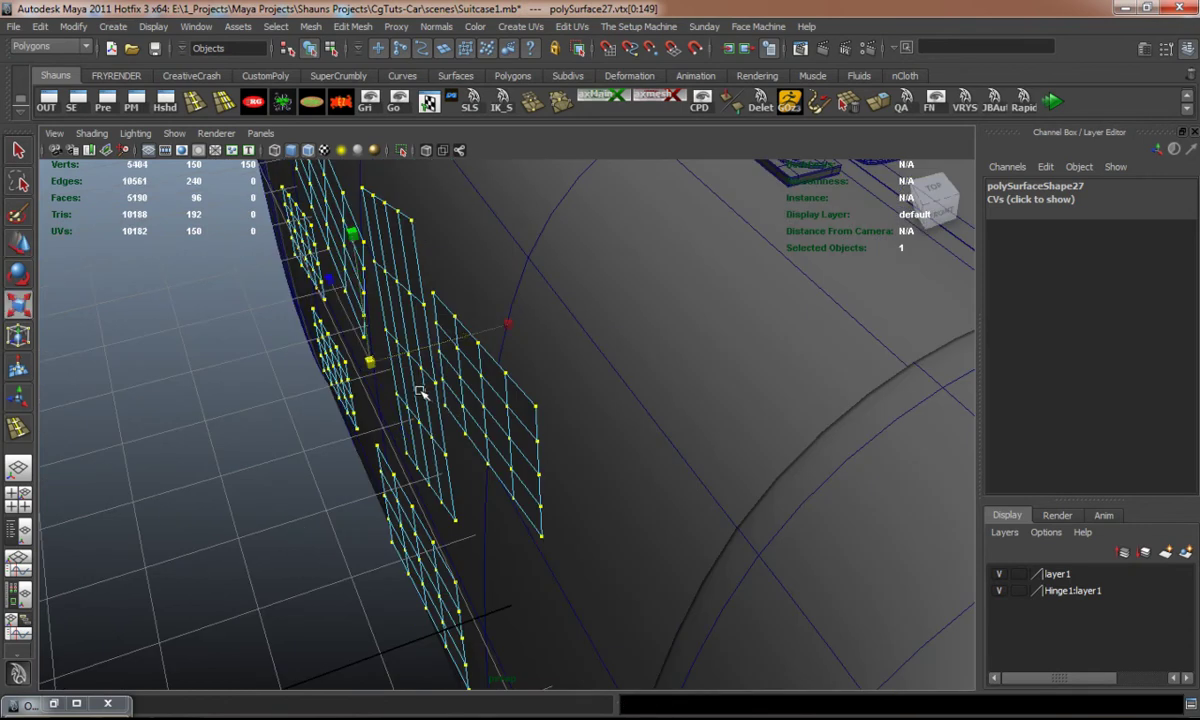
pyautogui.moveTo(510, 330); pyautogui.dragTo(583, 416)
pyautogui.press('w')
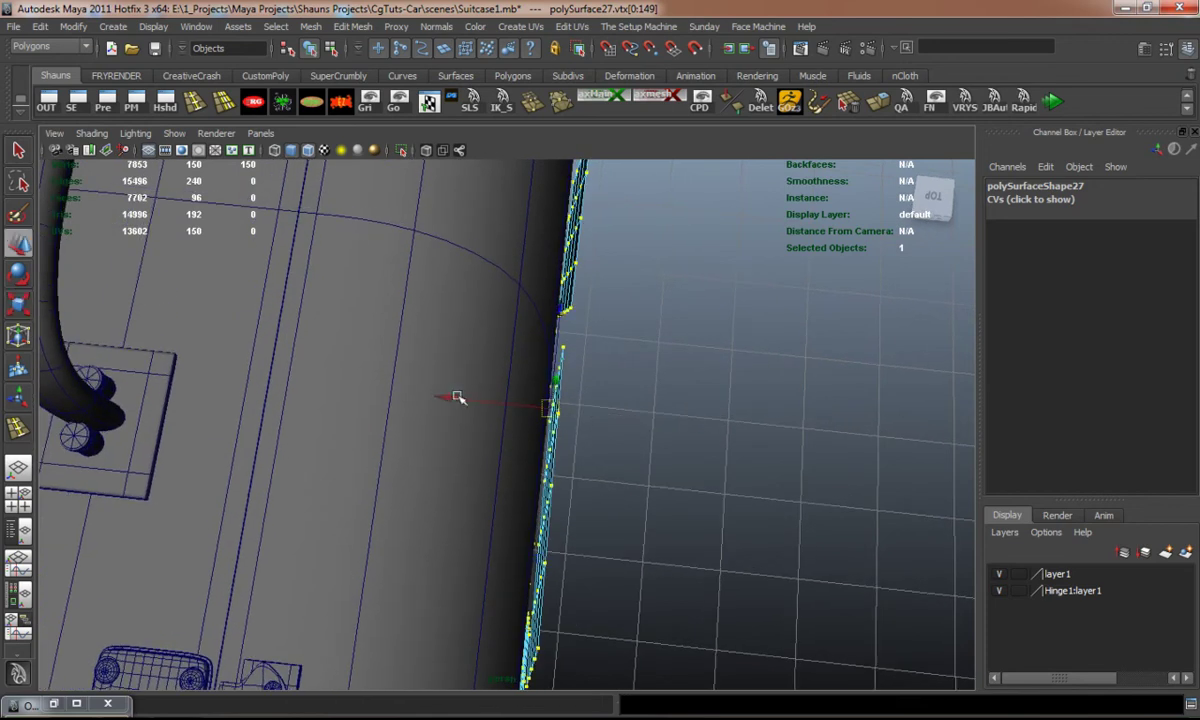
# Step: Rotate the panel vertices parallel to the suitcase's side, fine-tune their gap to the surface and check the fit up close
pyautogui.keyDown('alt'); pyautogui.moveTo(440, 398); pyautogui.dragTo(576, 393); pyautogui.keyUp('alt')
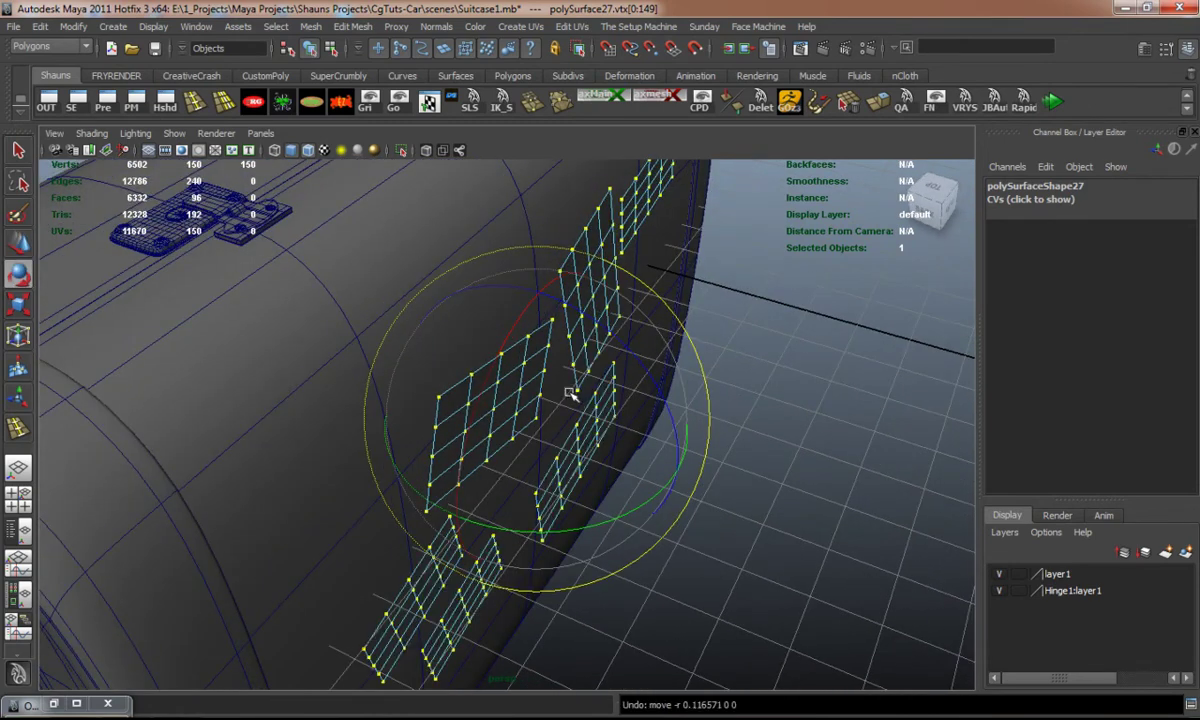
pyautogui.moveTo(628, 362); pyautogui.dragTo(678, 318)
pyautogui.press('w')
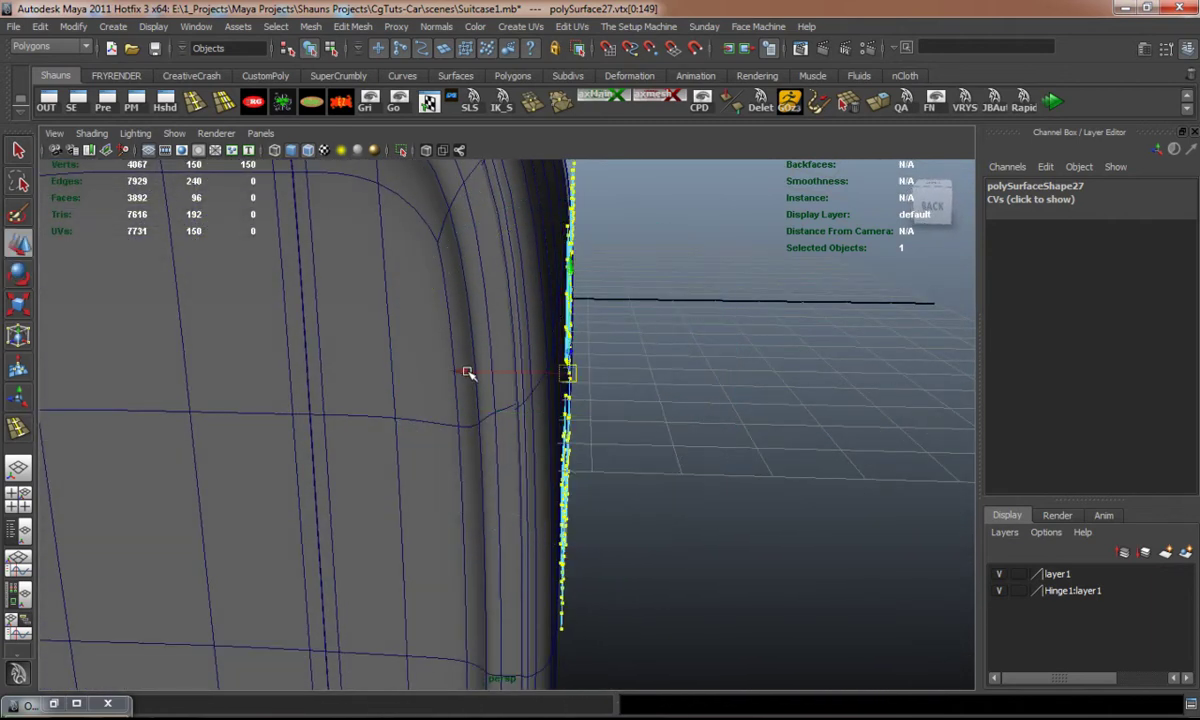
pyautogui.keyDown('alt'); pyautogui.moveTo(465, 370); pyautogui.dragTo(303, 373); pyautogui.keyUp('alt')
pyautogui.keyDown('alt'); pyautogui.moveTo(430, 374); pyautogui.dragTo(325, 380, button='right'); pyautogui.keyUp('alt')
pyautogui.click(818, 388)
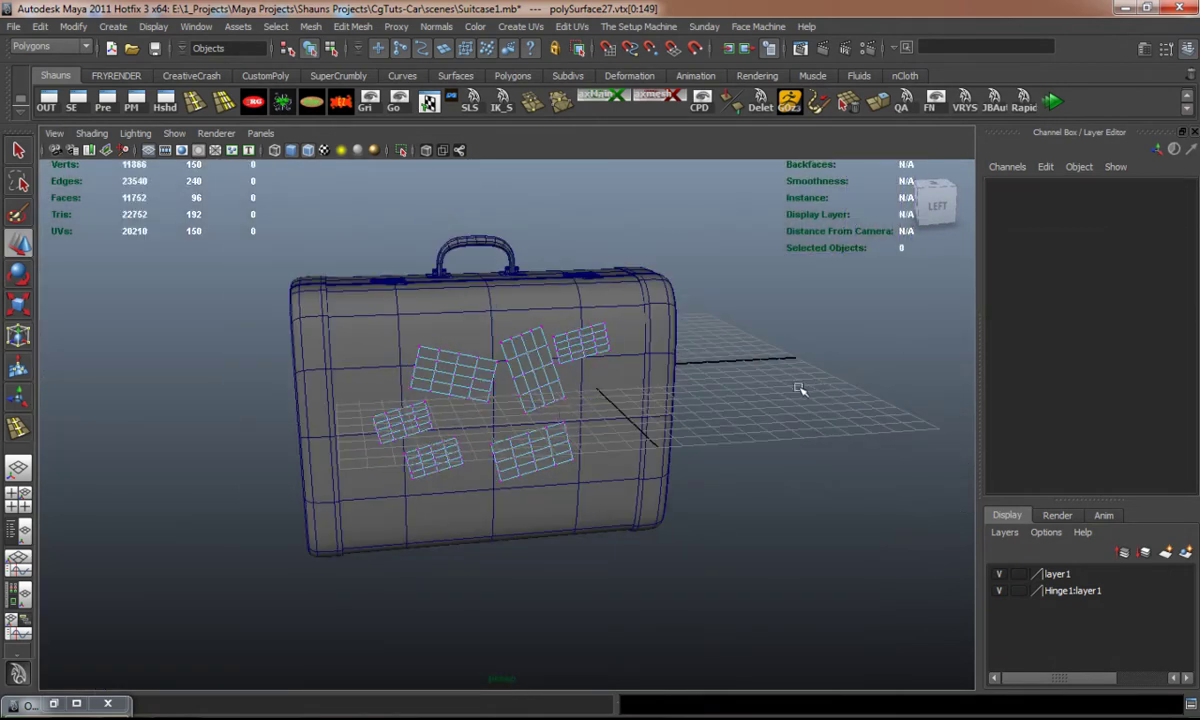
pyautogui.keyDown('alt'); pyautogui.moveTo(554, 413); pyautogui.dragTo(530, 402); pyautogui.keyUp('alt')
pyautogui.scroll(5, 567, 348)
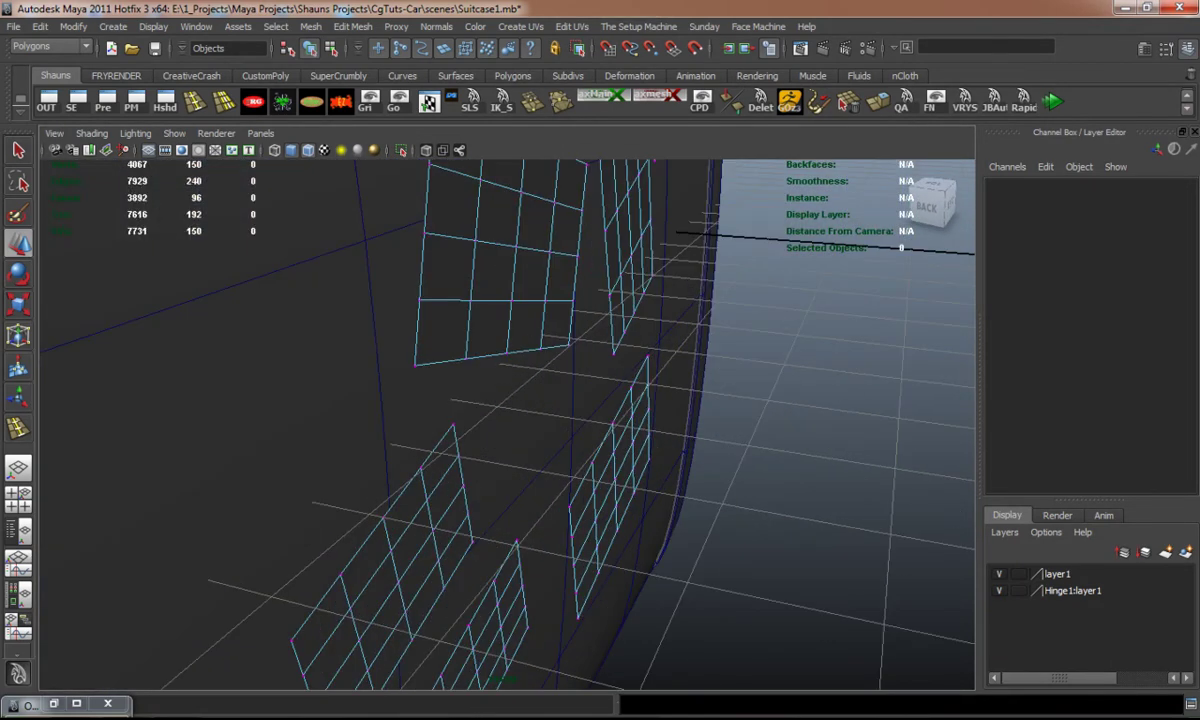
# Step: Return the sticker panels from vertex editing to object mode and check their placement on the suitcase's broad side
pyautogui.keyDown('alt'); pyautogui.moveTo(755, 368); pyautogui.dragTo(566, 367, button='right'); pyautogui.keyUp('alt')
pyautogui.keyDown('alt'); pyautogui.moveTo(566, 367); pyautogui.dragTo(434, 362); pyautogui.keyUp('alt')
pyautogui.moveTo(461, 343); pyautogui.dragTo(530, 322, button='right')
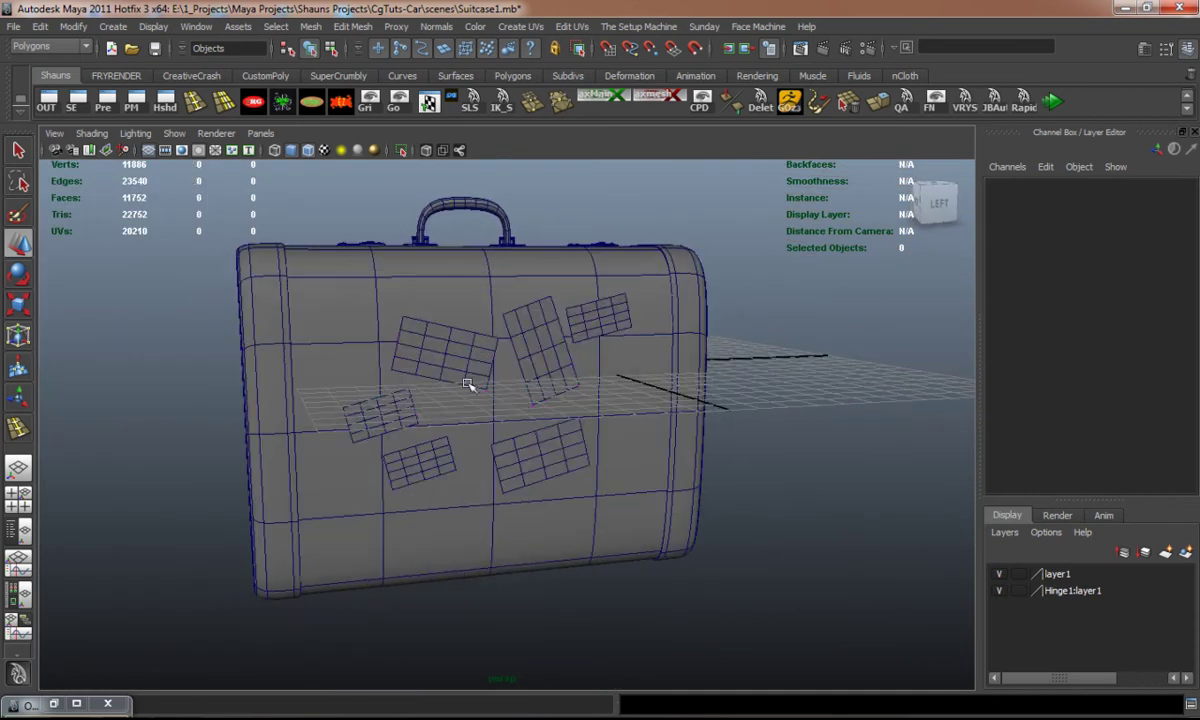
pyautogui.scroll(-2, 470, 370)
pyautogui.keyDown('alt'); pyautogui.moveTo(410, 407); pyautogui.dragTo(473, 320); pyautogui.keyUp('alt')
pyautogui.scroll(5, 512, 402)
# Step: Duplicate the combined sticker panels and move the copy about 6.85 units along X to the suitcase's opposite broad side
pyautogui.click(498, 378)
pyautogui.keyDown('alt'); pyautogui.moveTo(335, 204); pyautogui.dragTo(360, 270); pyautogui.keyUp('alt')
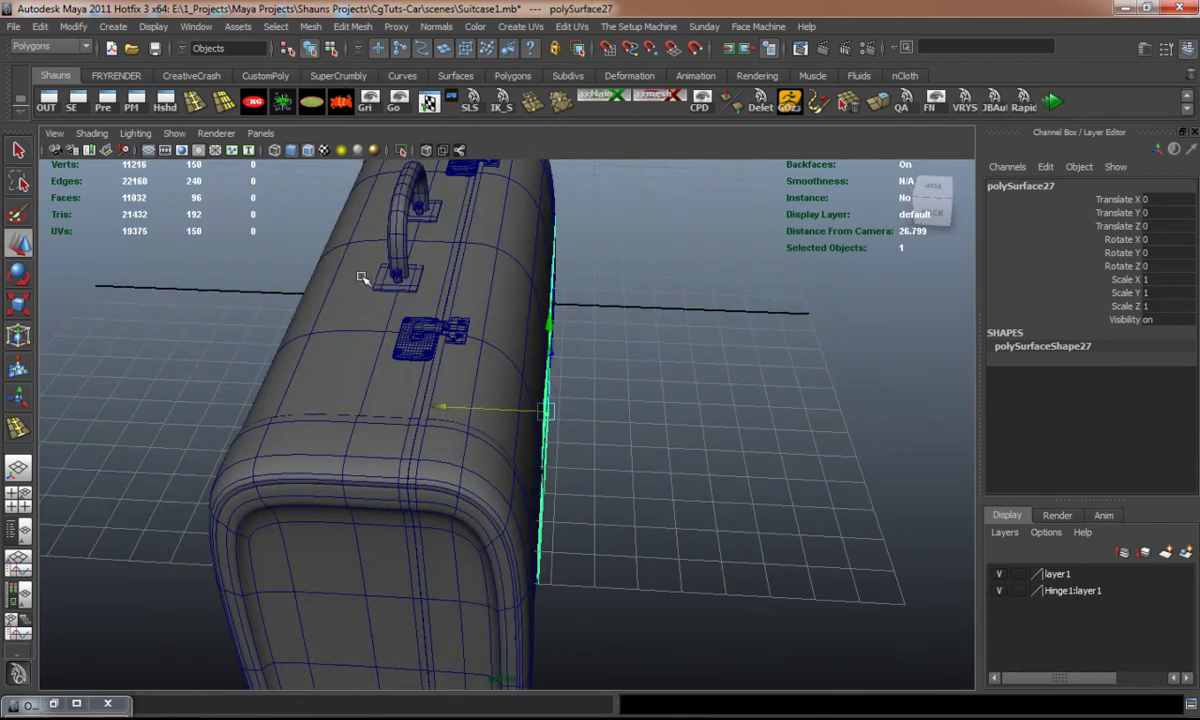
pyautogui.moveTo(286, 400); pyautogui.dragTo(174, 396)
pyautogui.keyDown('alt'); pyautogui.moveTo(366, 395); pyautogui.dragTo(443, 401); pyautogui.keyUp('alt')
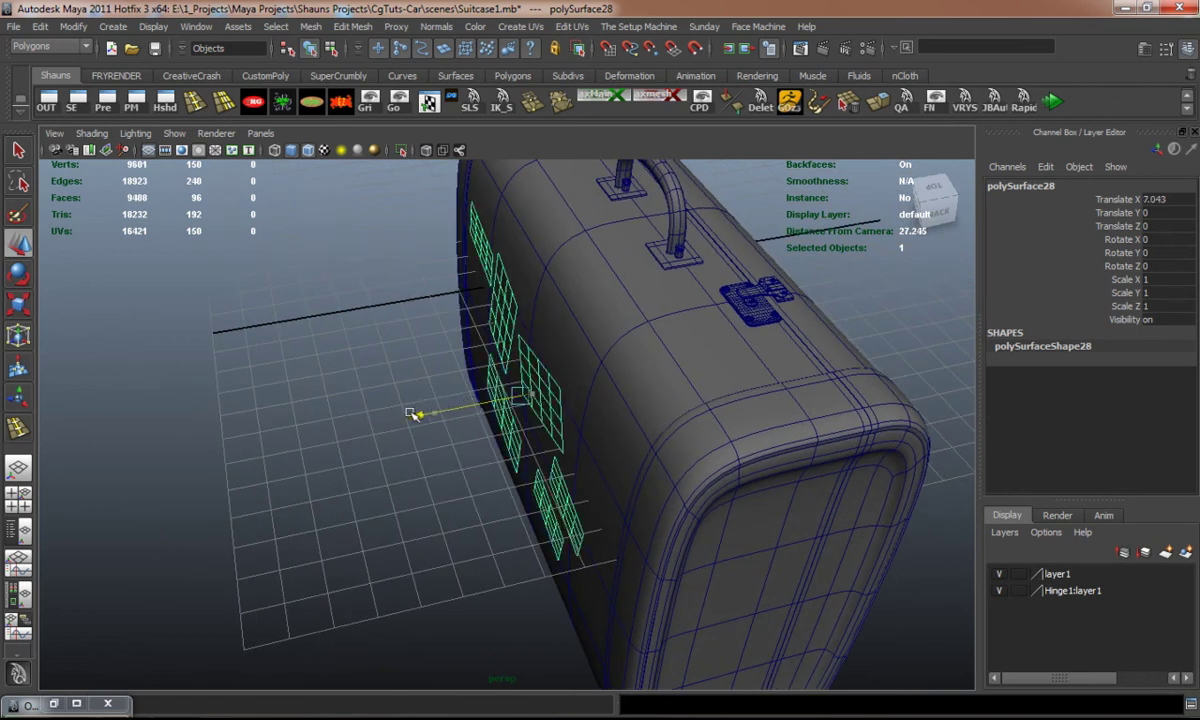
pyautogui.keyDown('alt'); pyautogui.moveTo(530, 400); pyautogui.dragTo(642, 417); pyautogui.keyUp('alt')
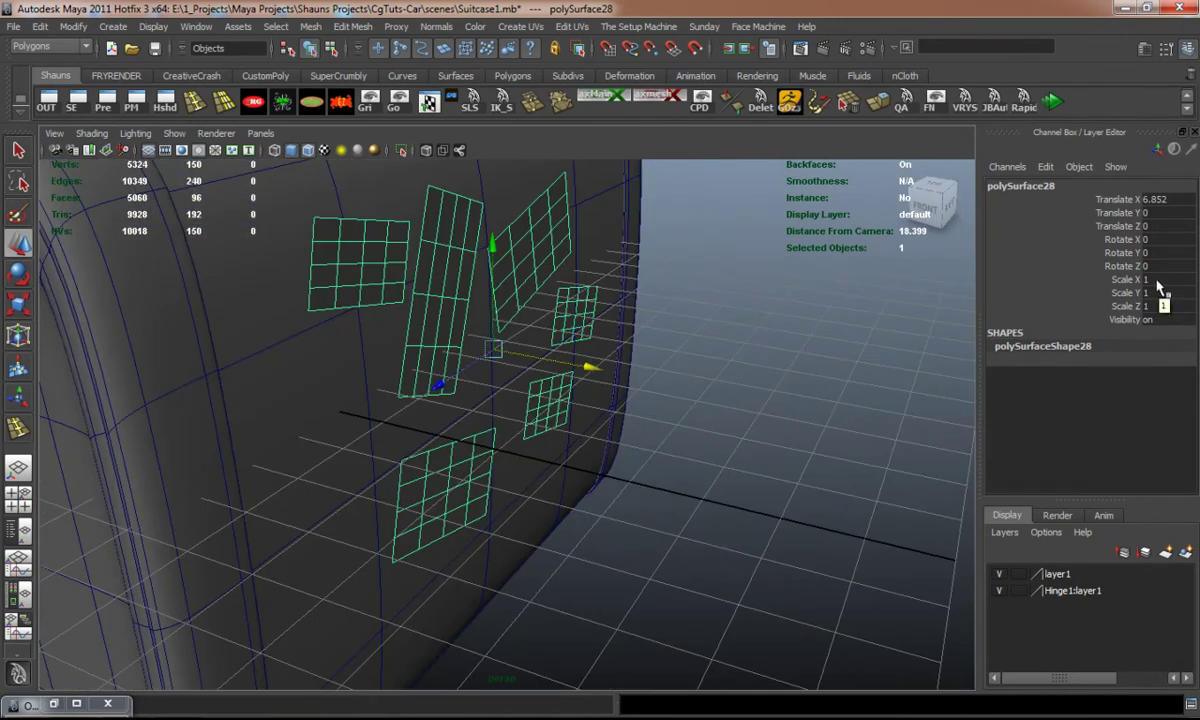
# Step: Mirror the duplicated panels with a Scale X of -1 and fine-tune their X position to 6.835 against the suitcase's side
pyautogui.press('Return')
pyautogui.keyDown('alt'); pyautogui.moveTo(370, 375); pyautogui.dragTo(443, 380); pyautogui.keyUp('alt')
pyautogui.keyDown('alt'); pyautogui.moveTo(587, 355); pyautogui.dragTo(493, 351); pyautogui.keyUp('alt')
pyautogui.keyDown('alt'); pyautogui.moveTo(493, 351); pyautogui.dragTo(418, 385, button='right'); pyautogui.keyUp('alt')
pyautogui.keyDown('alt'); pyautogui.moveTo(418, 385); pyautogui.dragTo(411, 378); pyautogui.keyUp('alt')
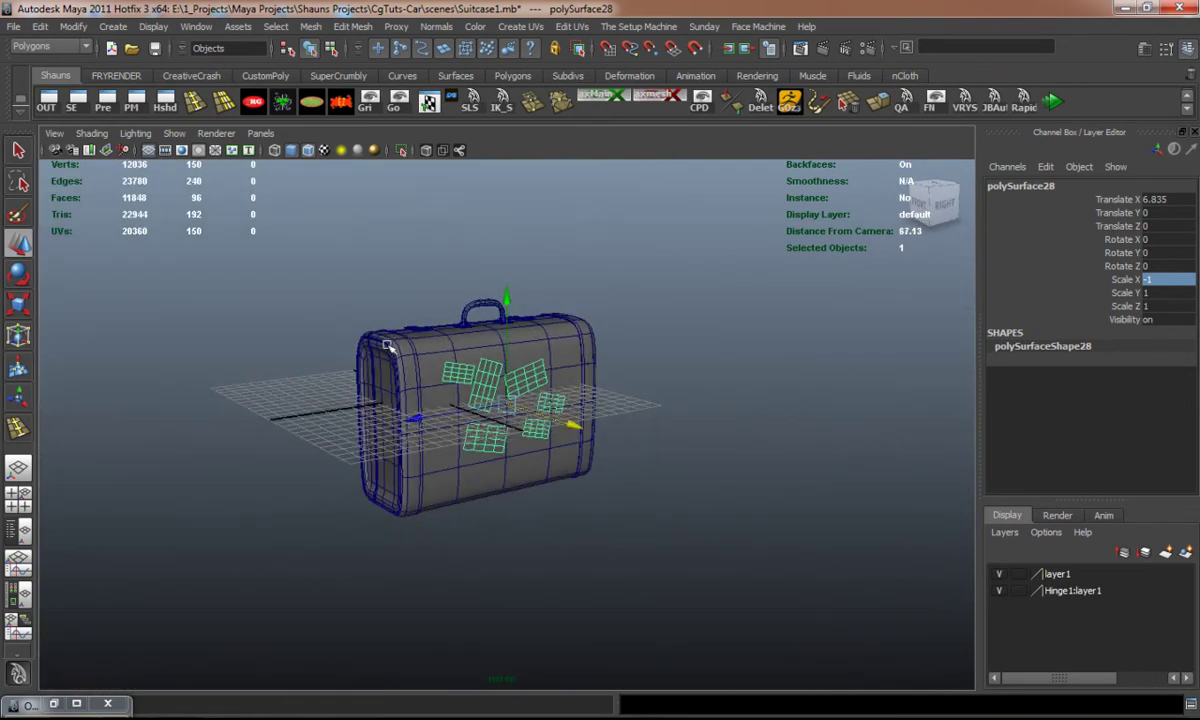
# Step: Deselect the panels, hide the wireframe overlay on the shaded model and inspect the whole suitcase
pyautogui.click(316, 415)
pyautogui.keyDown('alt'); pyautogui.moveTo(316, 415); pyautogui.dragTo(282, 365); pyautogui.keyUp('alt')
pyautogui.click(310, 152)
pyautogui.moveTo(292, 271)
pyautogui.keyDown('alt'); pyautogui.mouseDown()
pyautogui.moveTo(324, 396)
pyautogui.moveTo(445, 402)
pyautogui.moveTo(558, 364)
pyautogui.moveTo(554, 313)
pyautogui.moveTo(544, 337)
pyautogui.moveTo(496, 311)
pyautogui.moveTo(401, 411)
pyautogui.moveTo(279, 423)
pyautogui.moveTo(426, 421)
pyautogui.moveTo(474, 402)
pyautogui.mouseUp(); pyautogui.keyUp('alt')
pyautogui.keyDown('alt'); pyautogui.moveTo(554, 402); pyautogui.dragTo(566, 423, button='middle'); pyautogui.keyUp('alt')
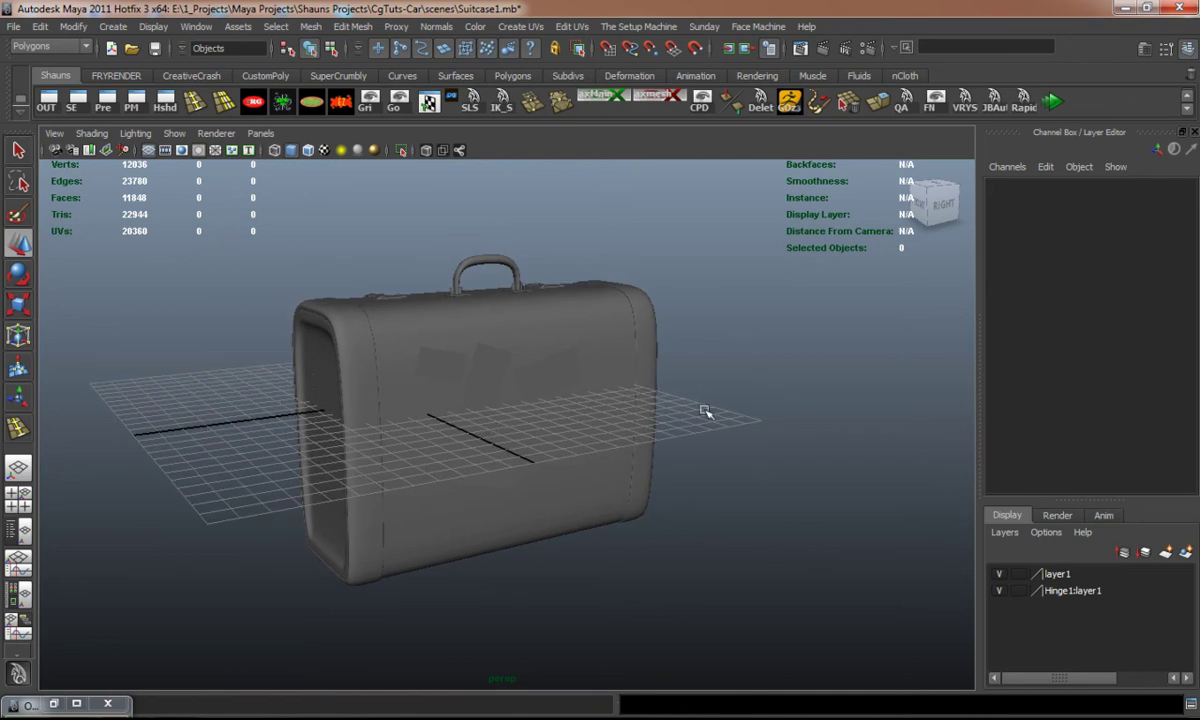